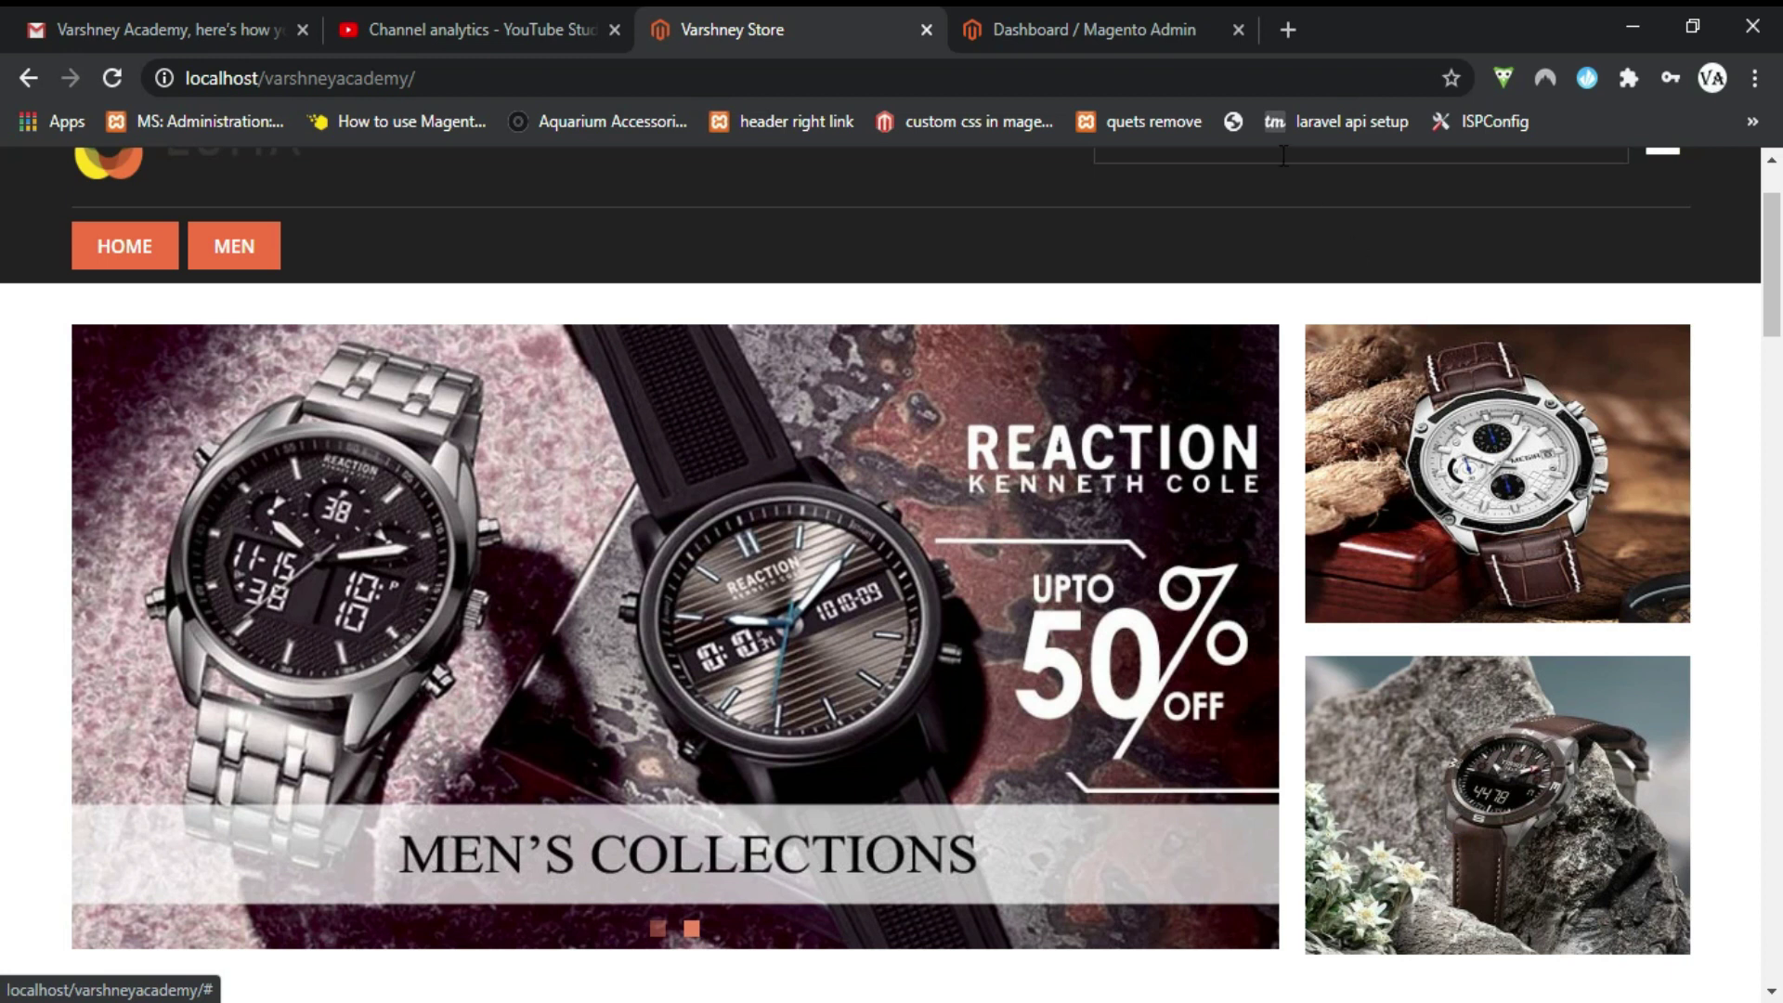
# Step: Switch to the Magento admin, open the list of content blocks and start a new block
pyautogui.click(1107, 7)
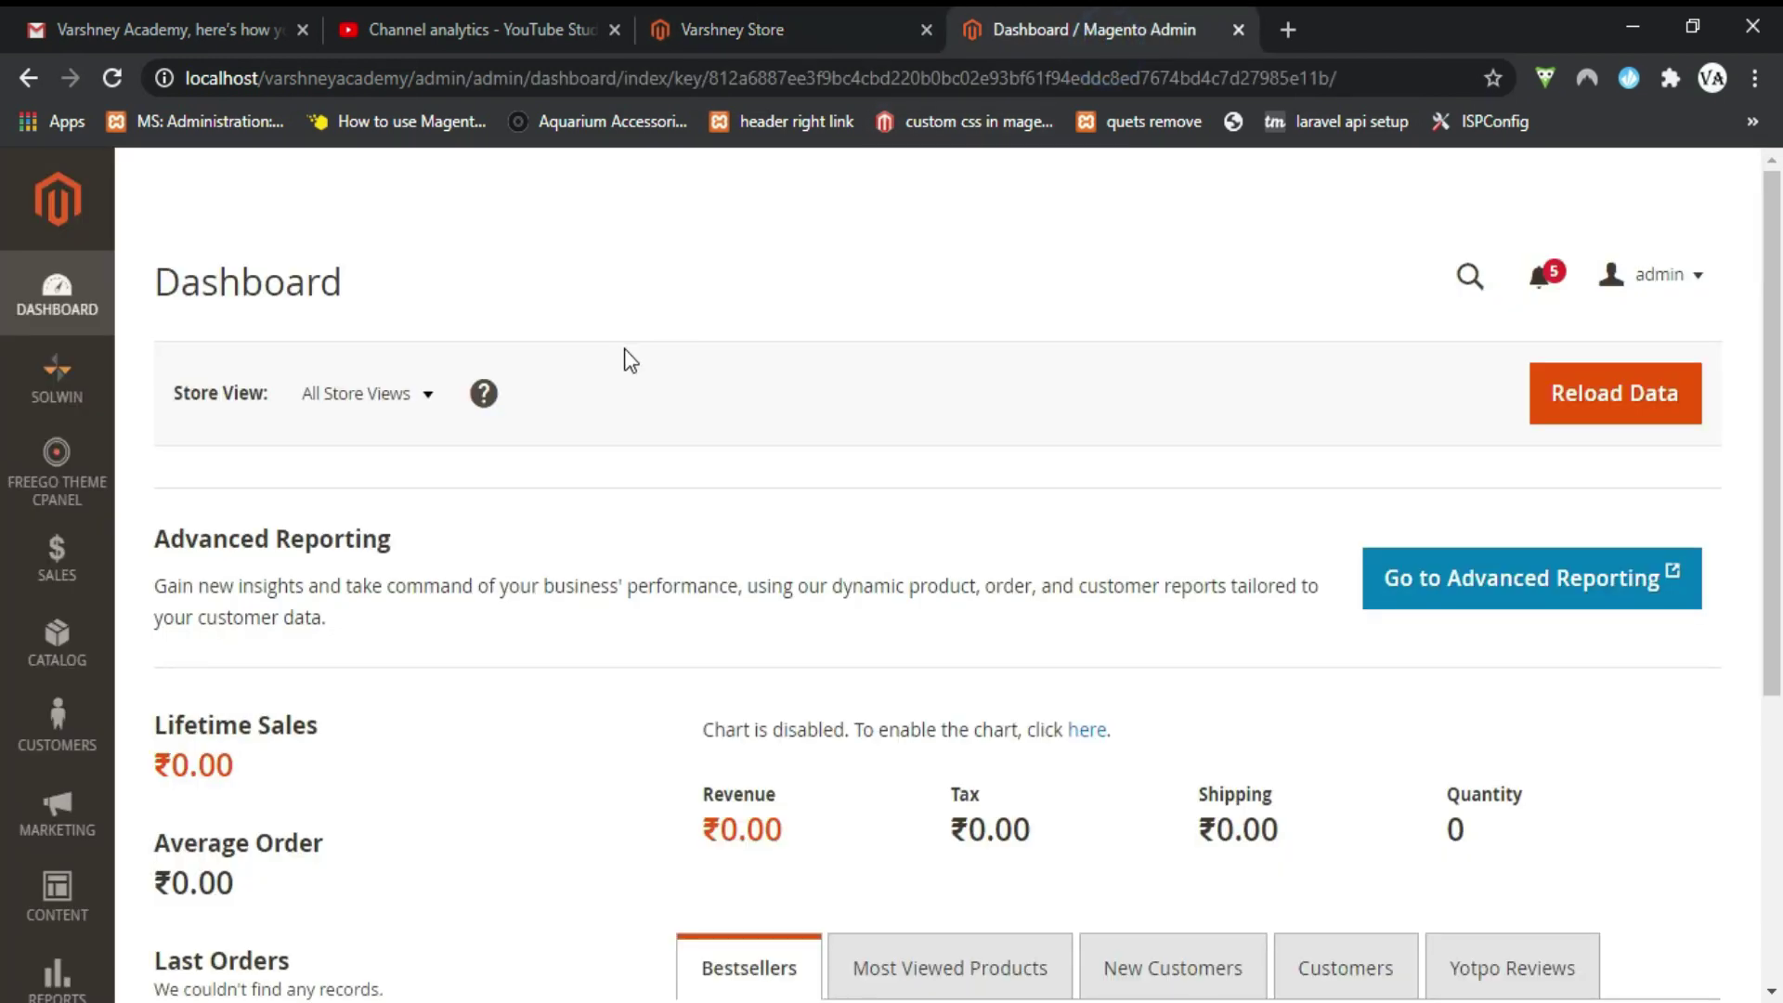
pyautogui.scroll(-2, 463, 522)
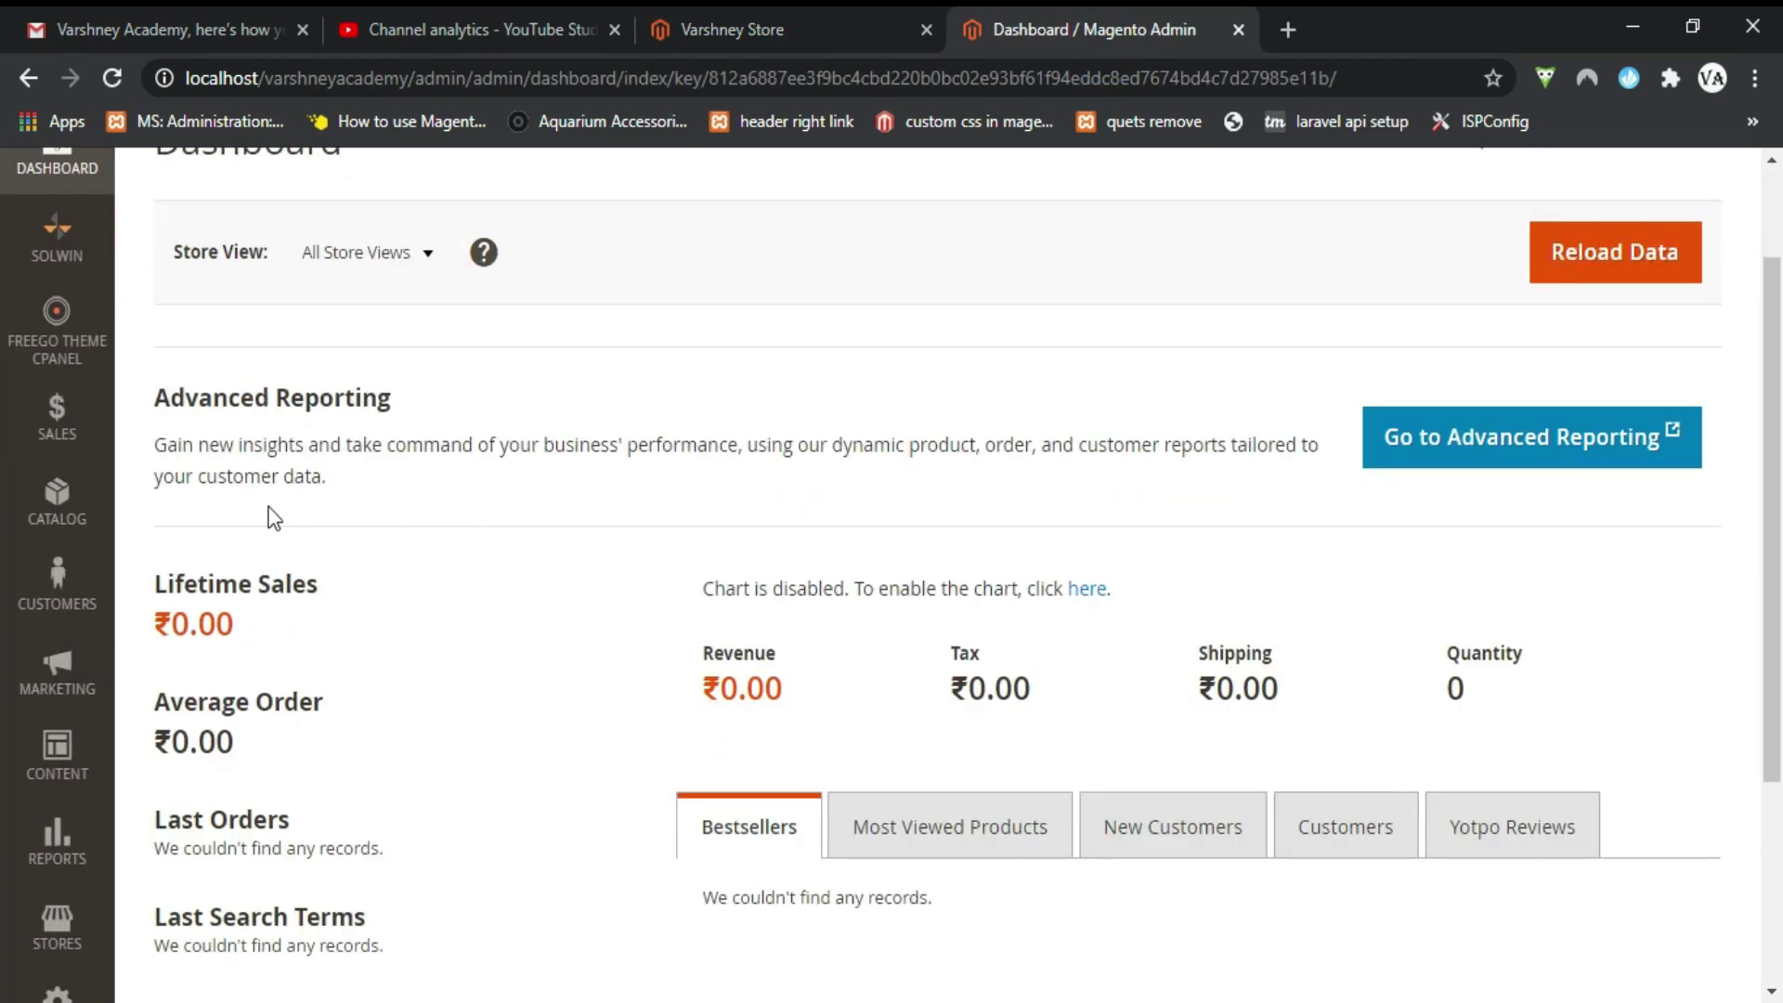
pyautogui.click(54, 747)
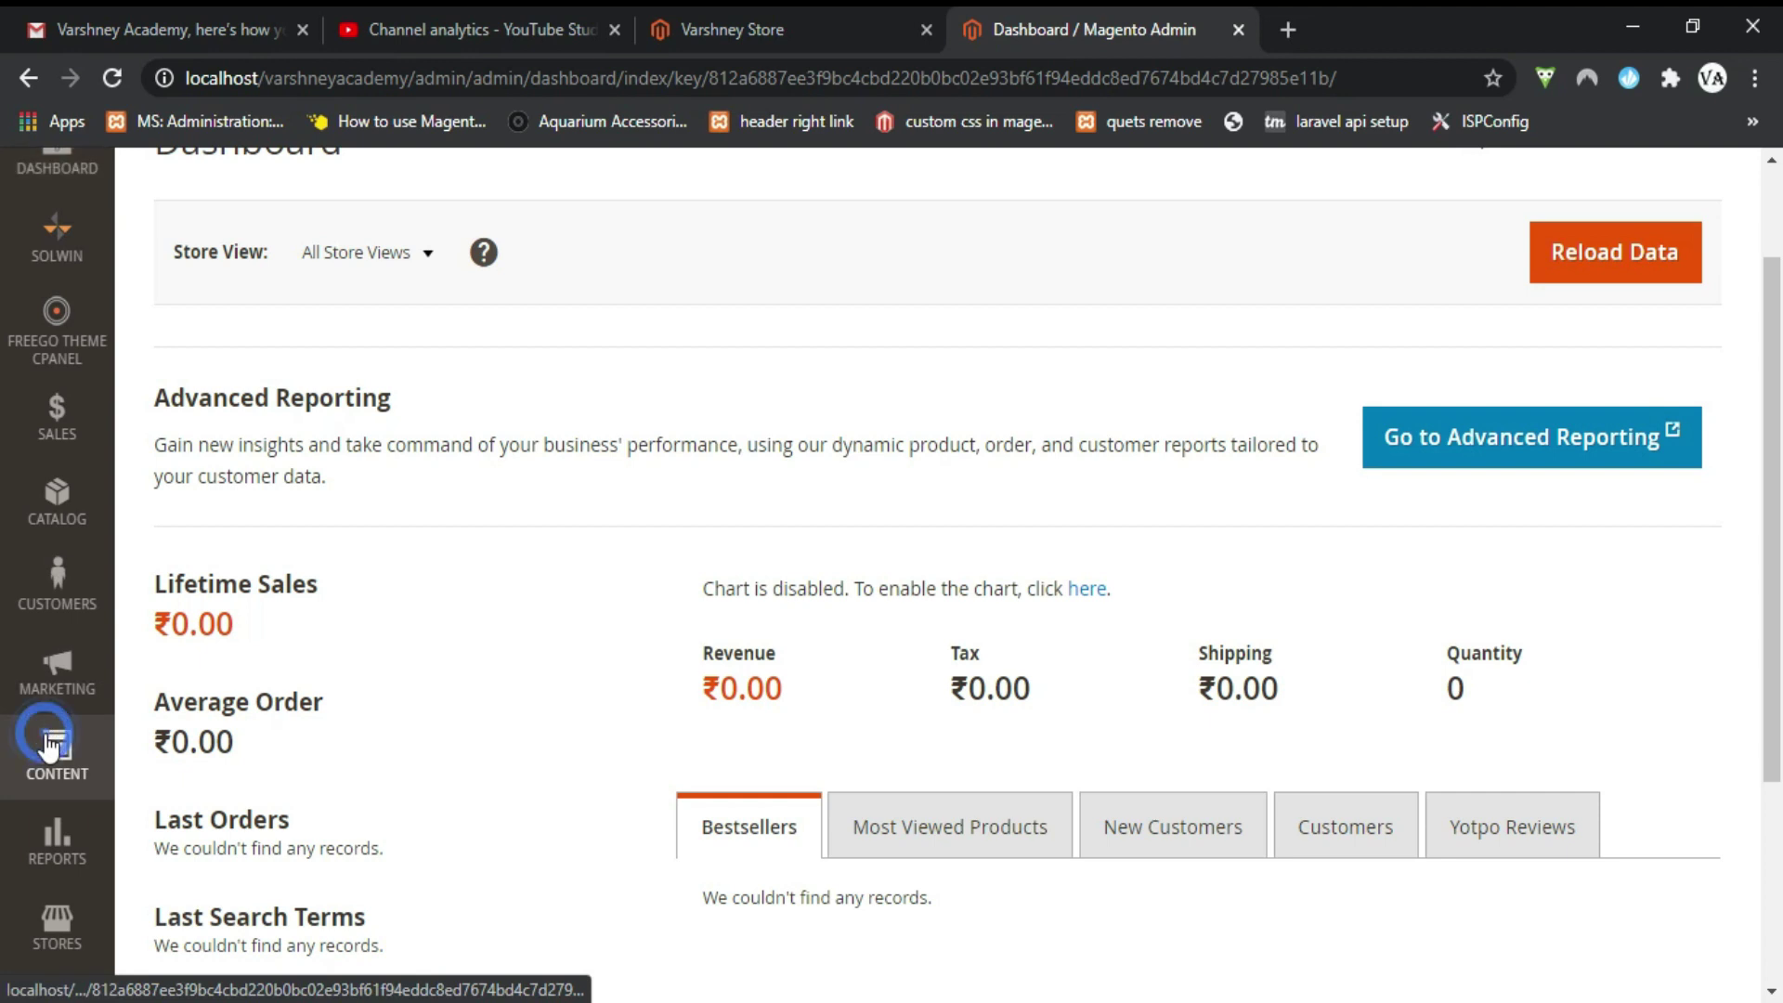
pyautogui.scroll(2, 221, 381)
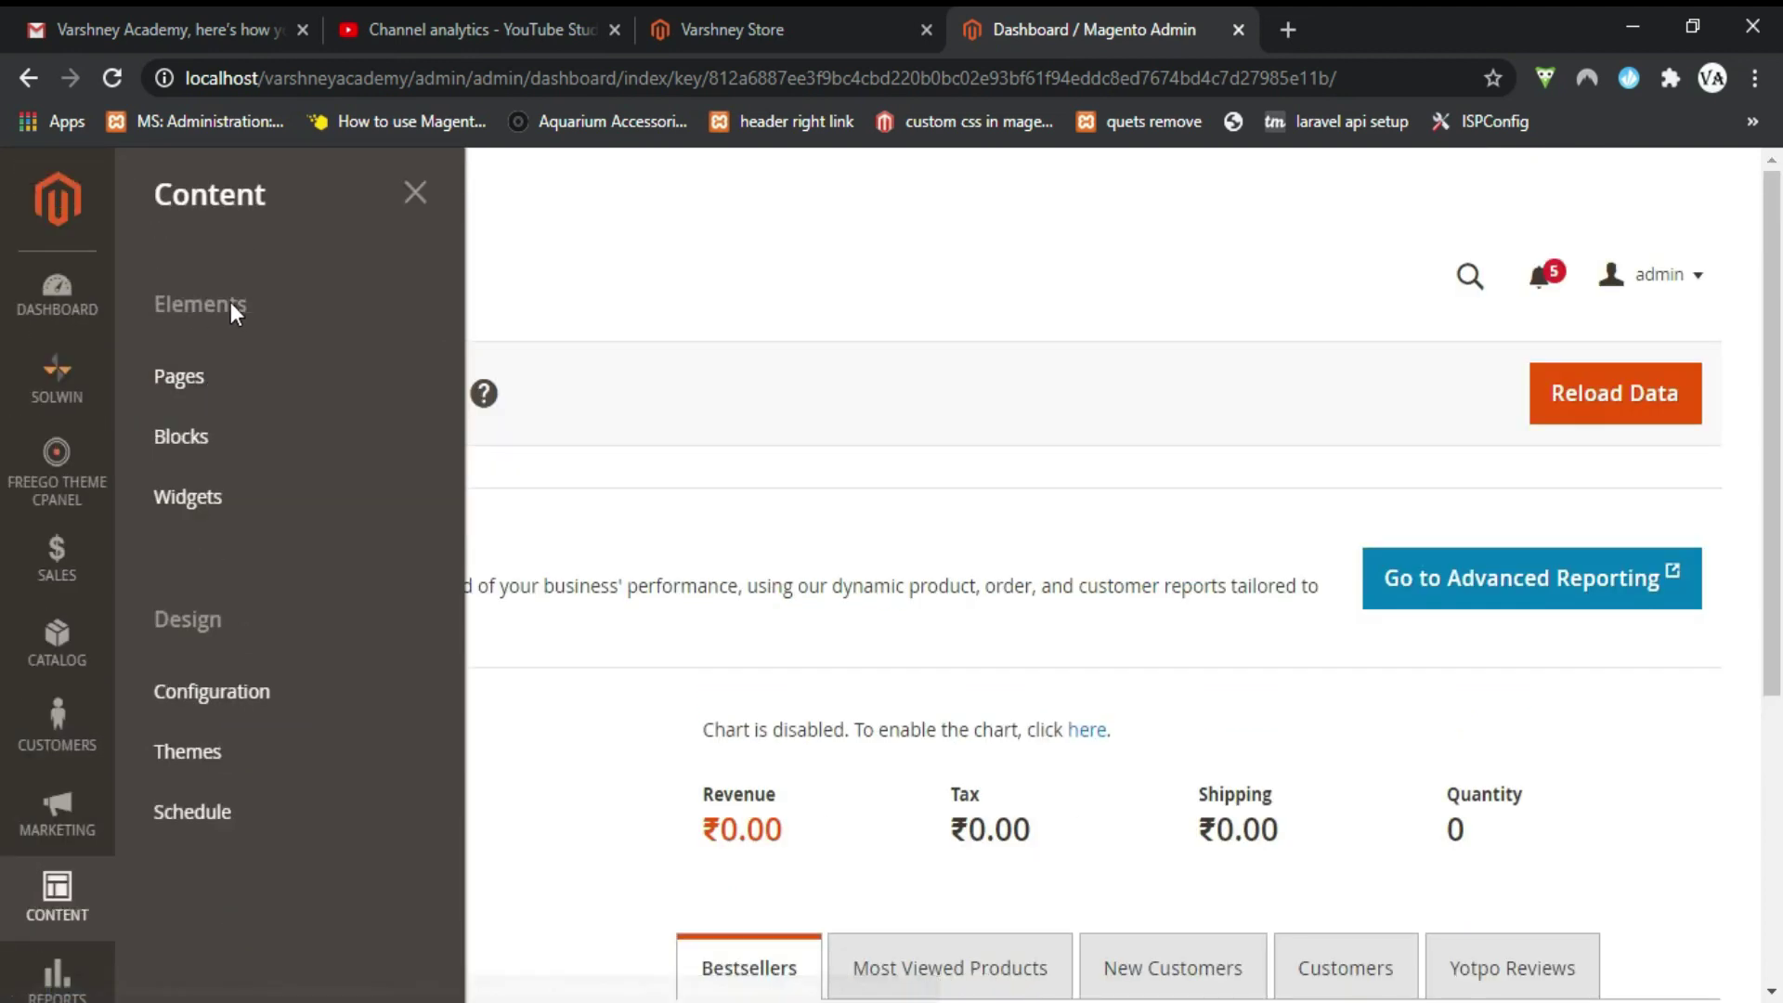
pyautogui.click(201, 444)
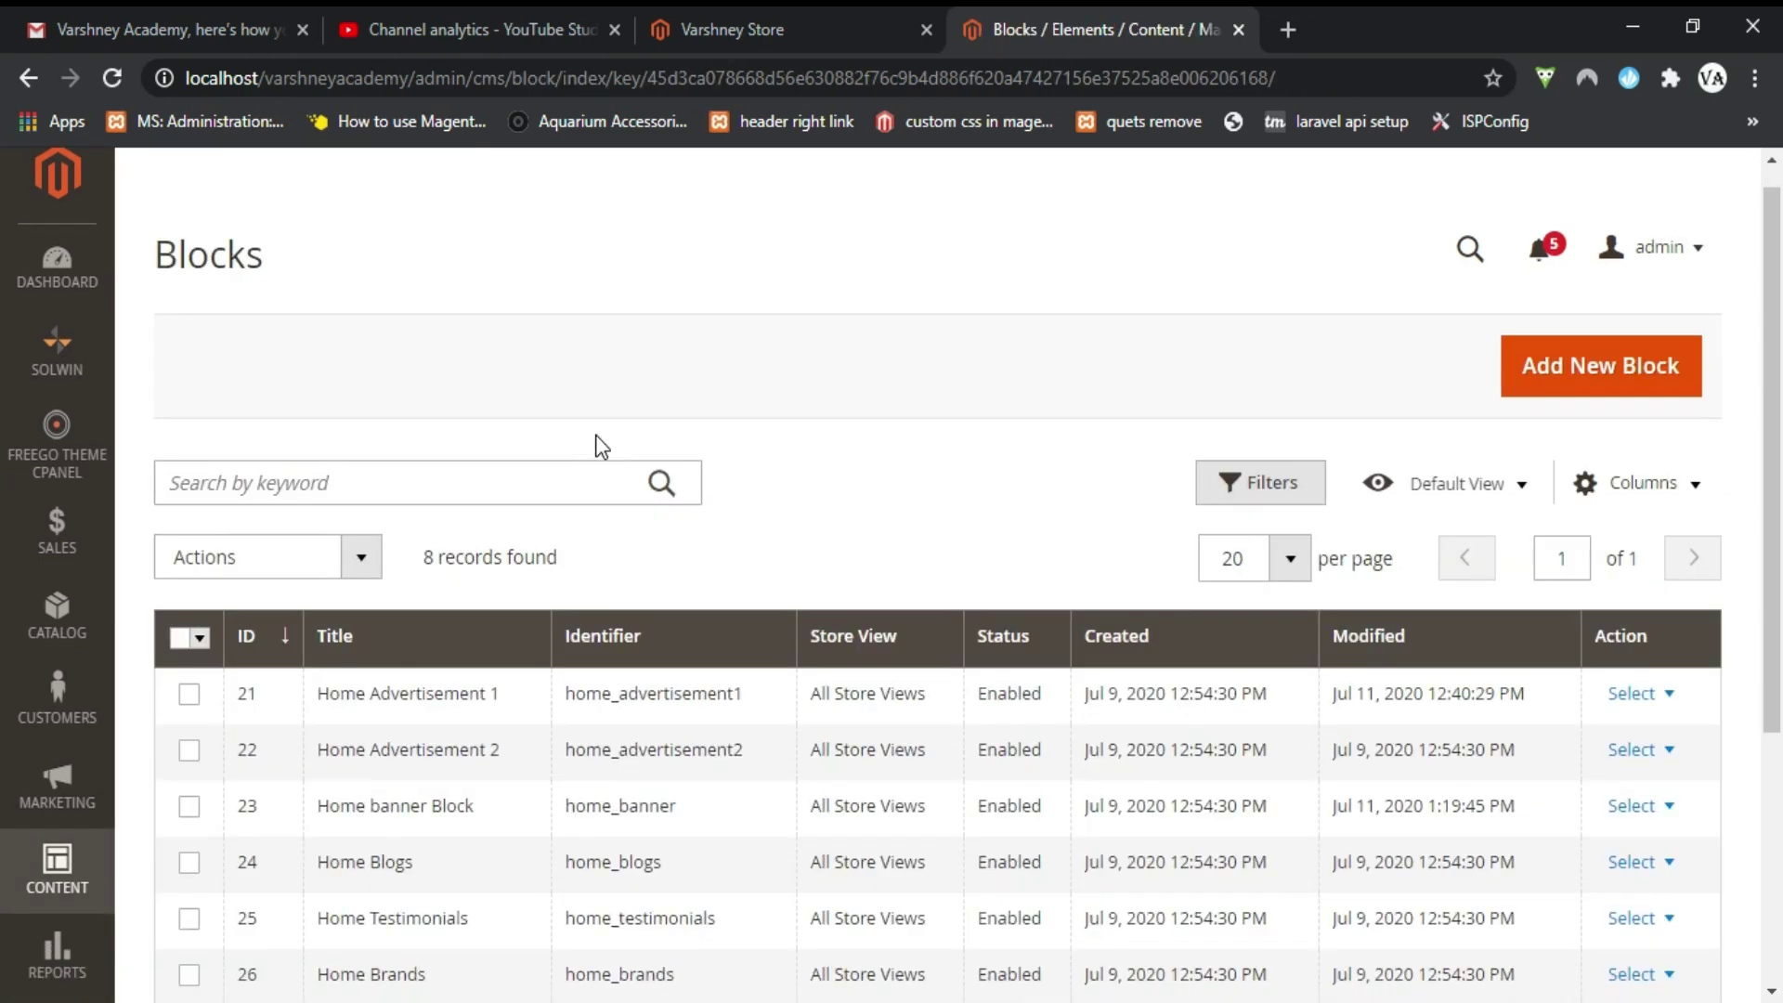
pyautogui.scroll(-3, 595, 437)
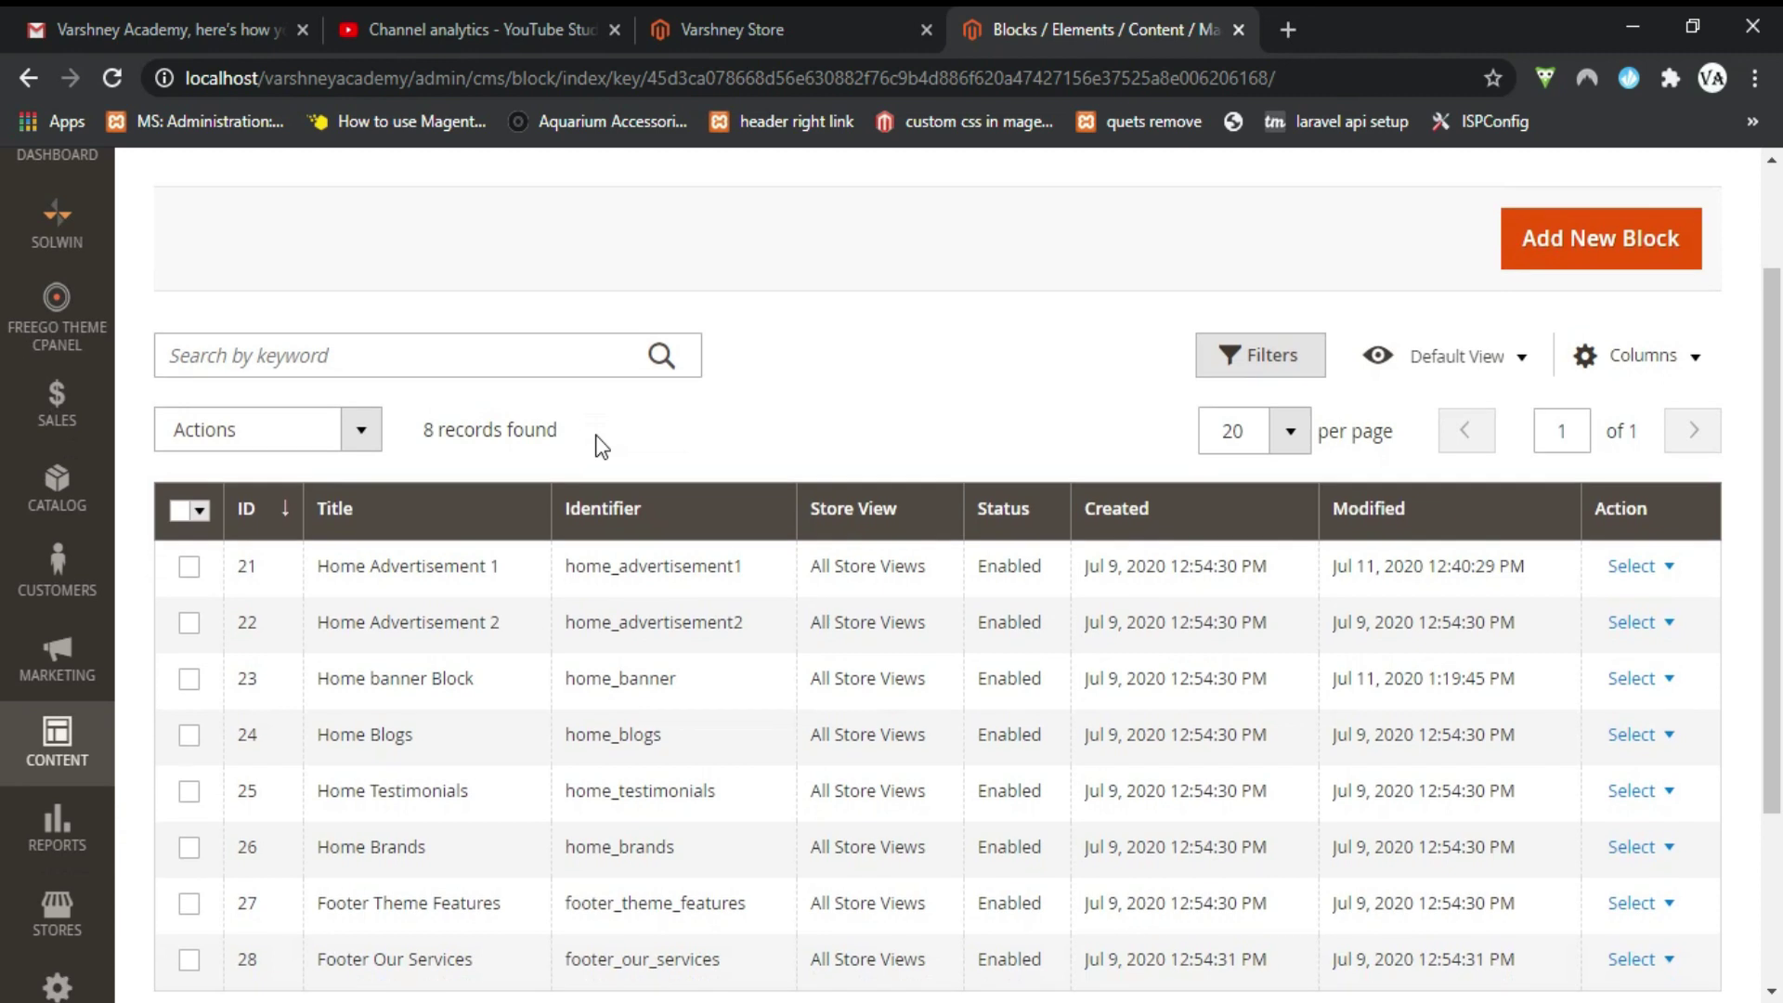
pyautogui.scroll(-1, 594, 435)
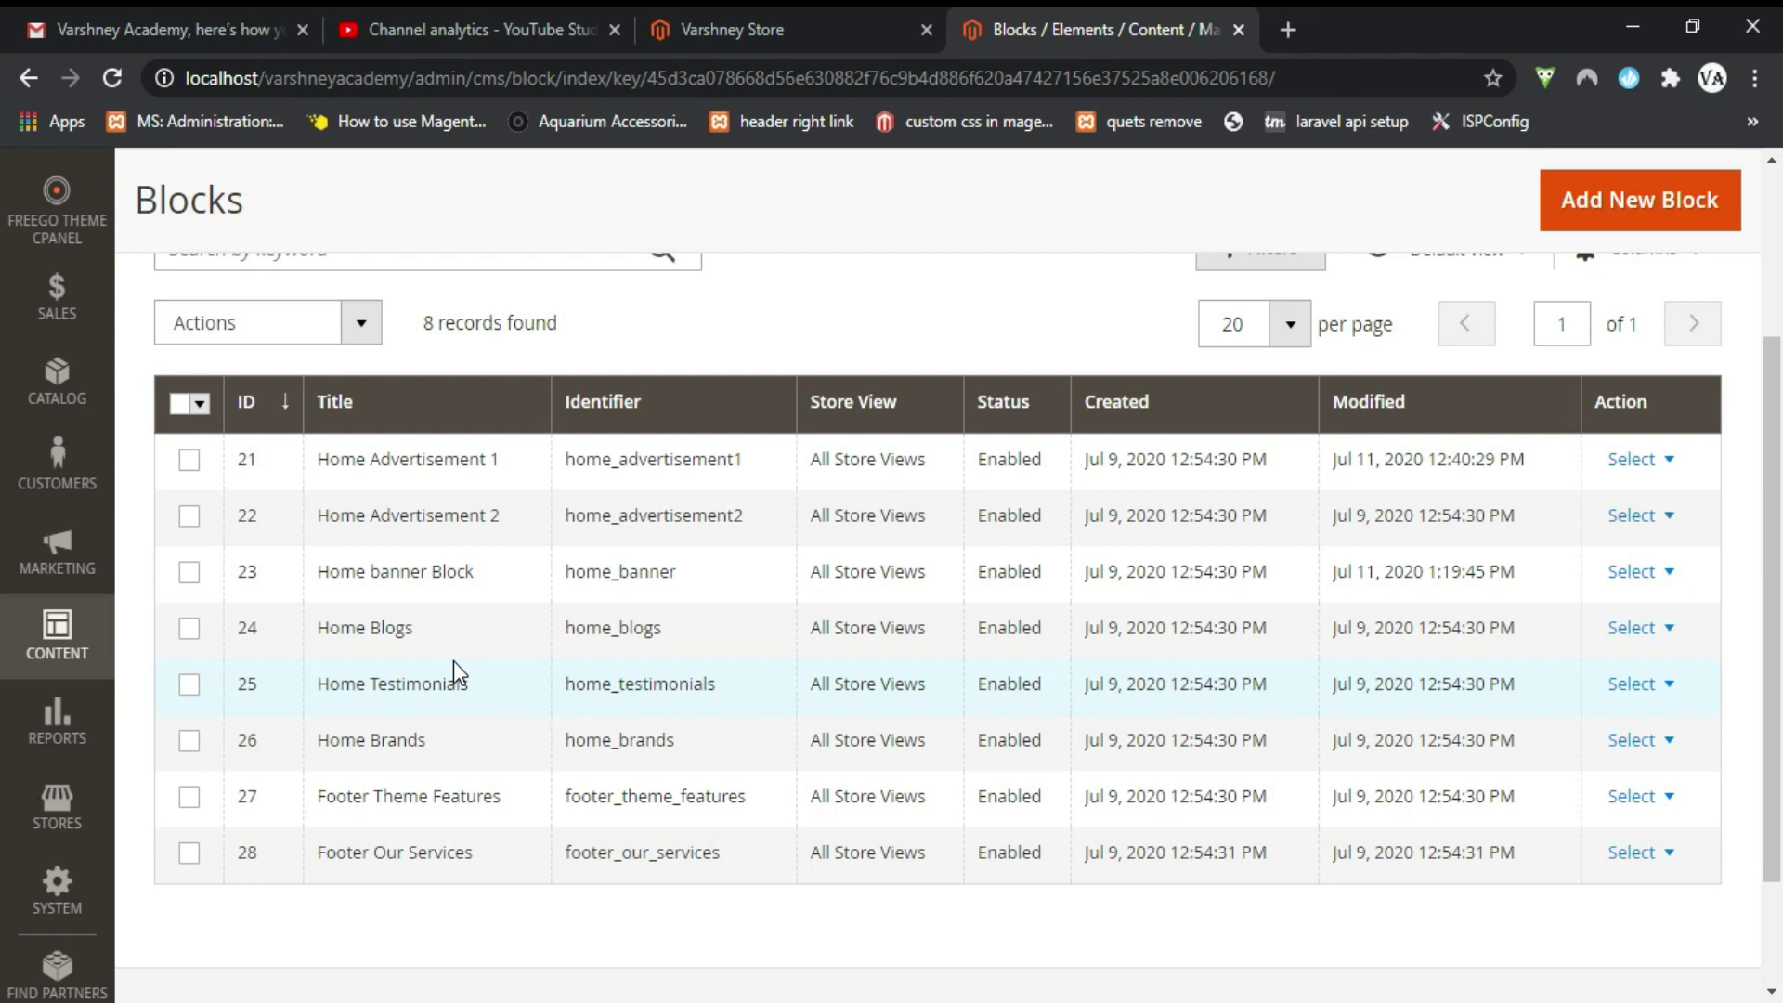
pyautogui.scroll(4, 453, 660)
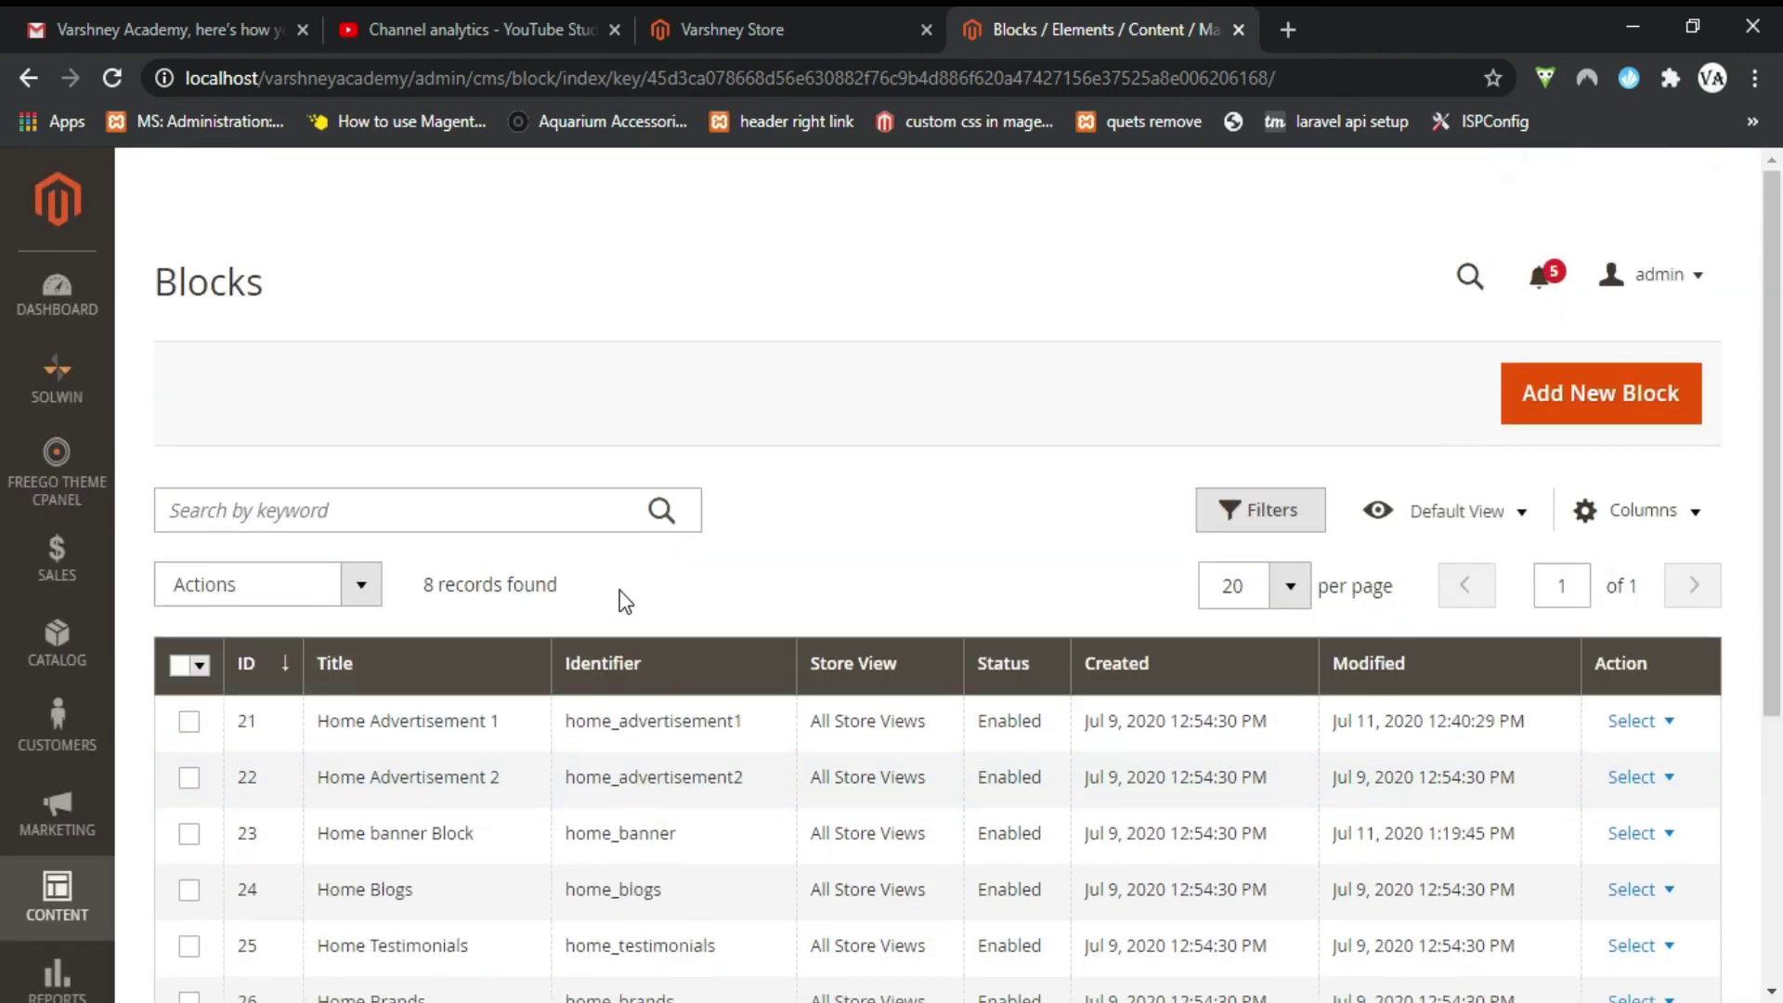
pyautogui.click(1560, 407)
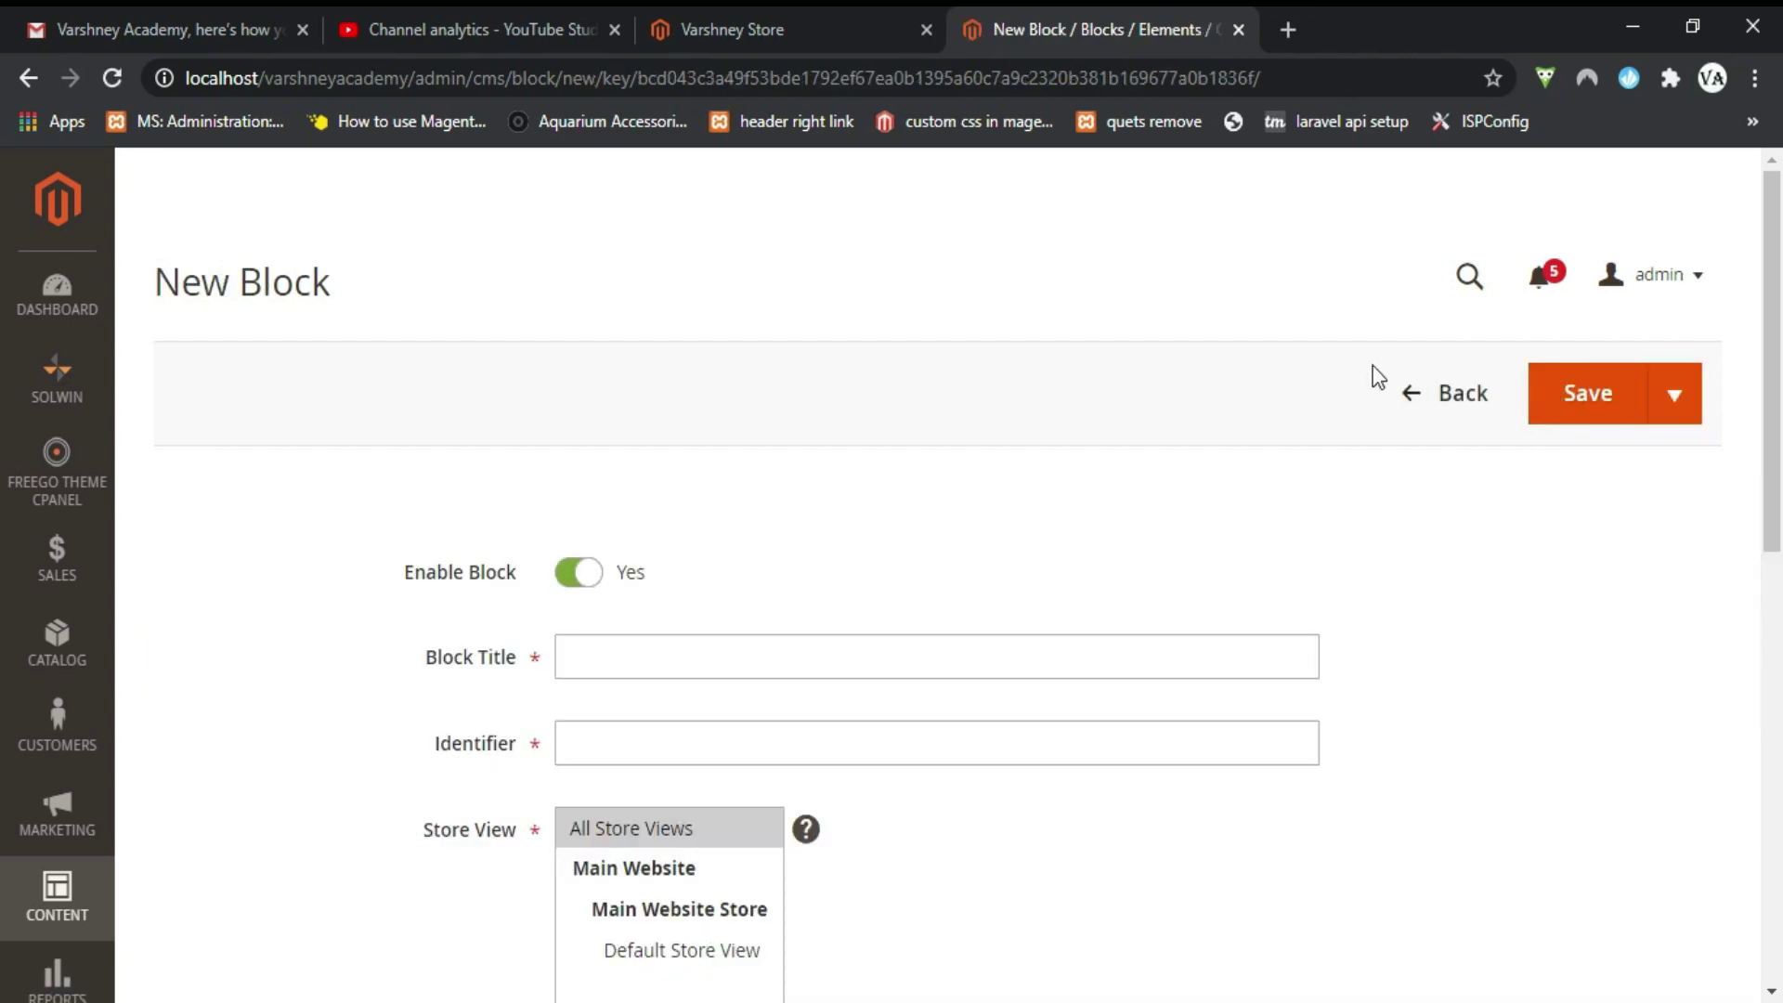
# Step: Examine the new block form, from the enable switch, title, identifier and store view down to the content editor
pyautogui.scroll(-3, 1046, 505)
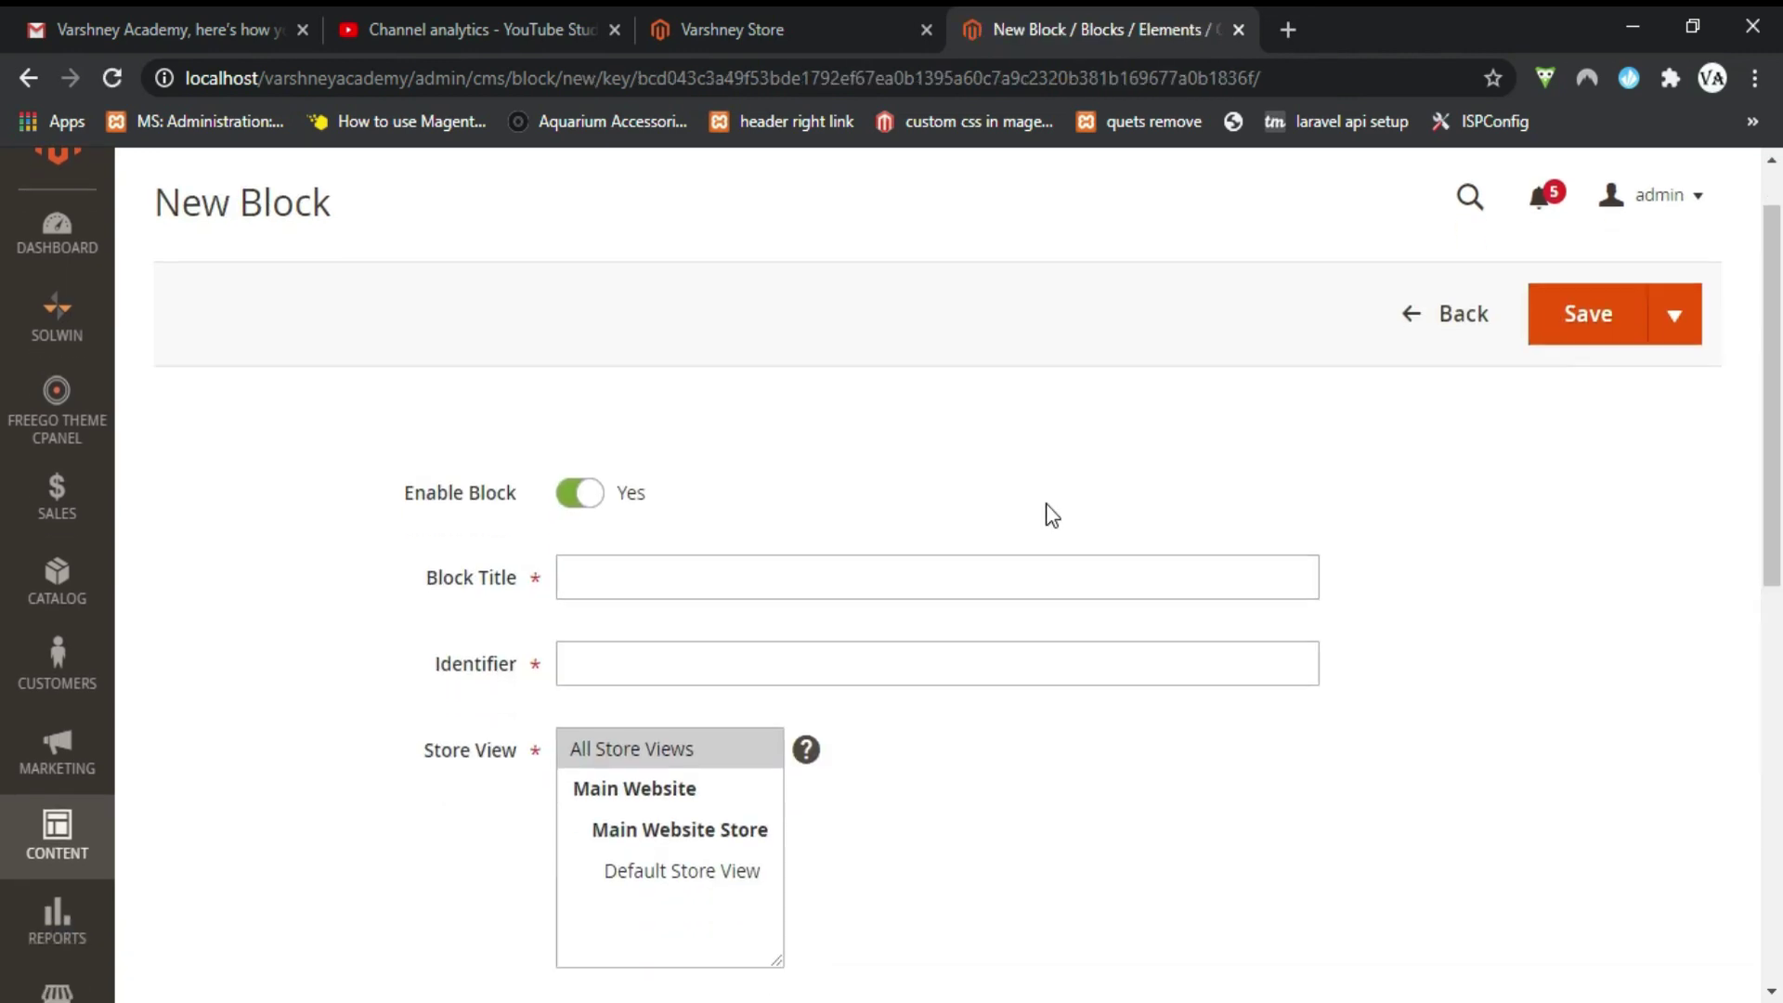
pyautogui.scroll(3, 1047, 509)
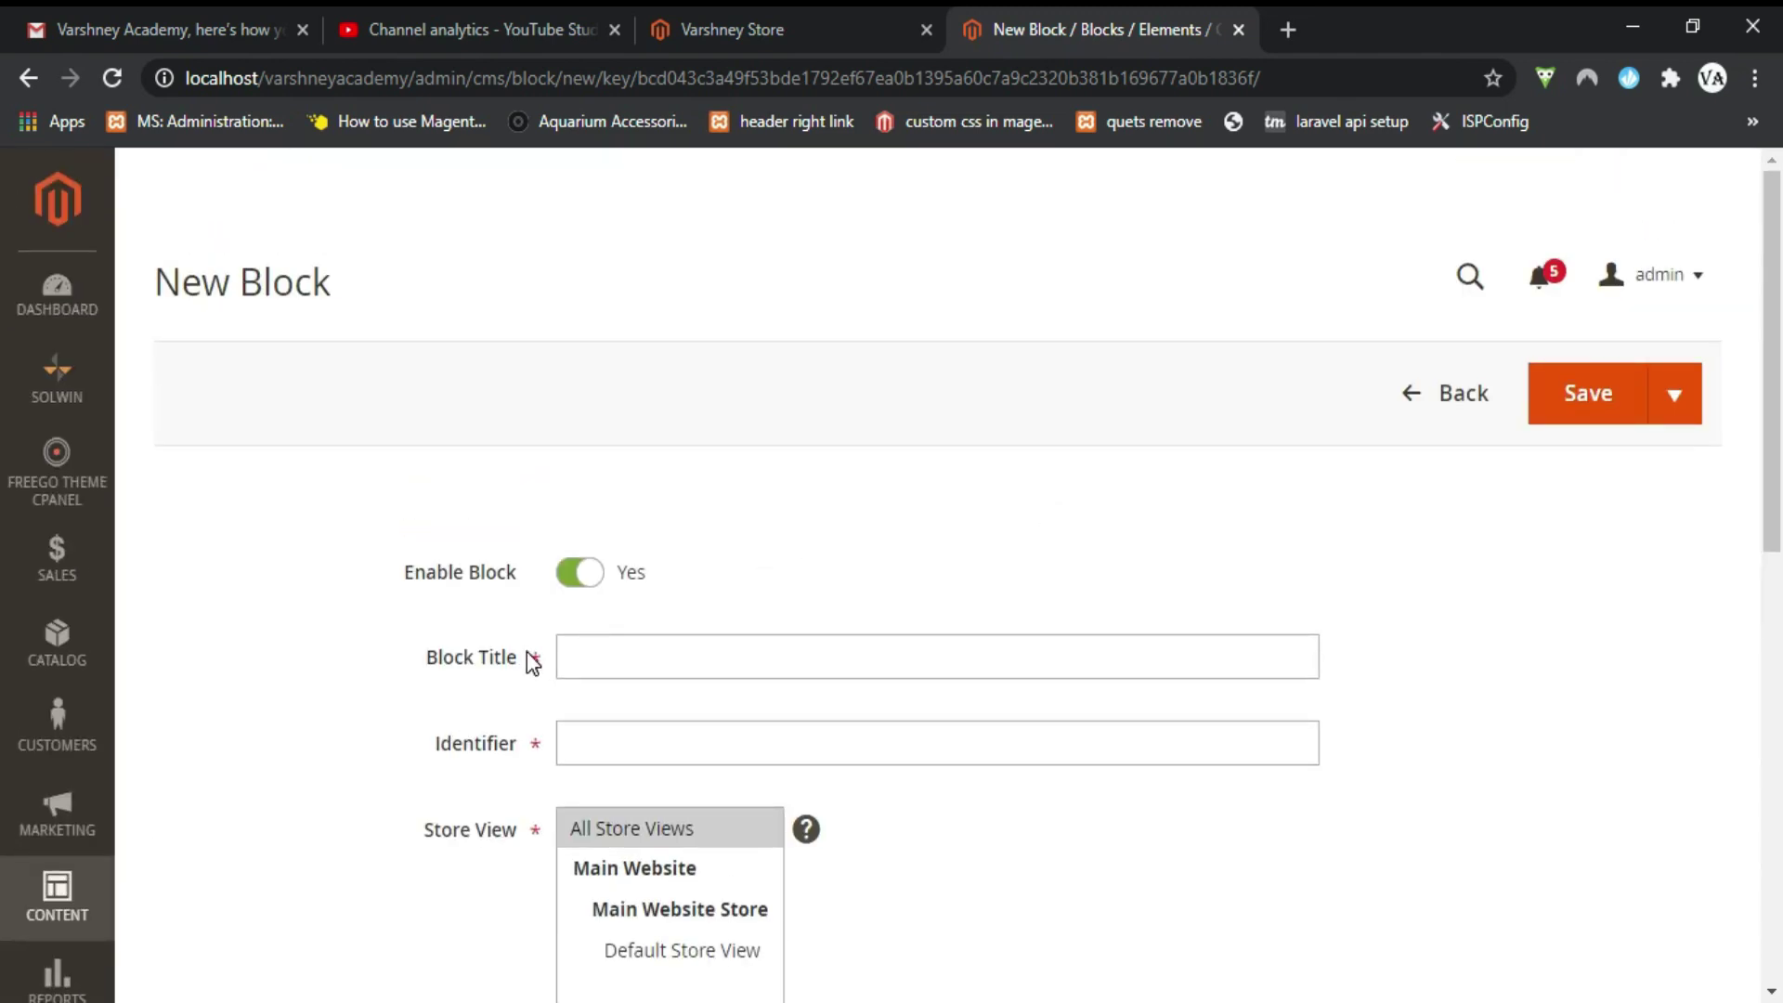
pyautogui.scroll(-1, 511, 646)
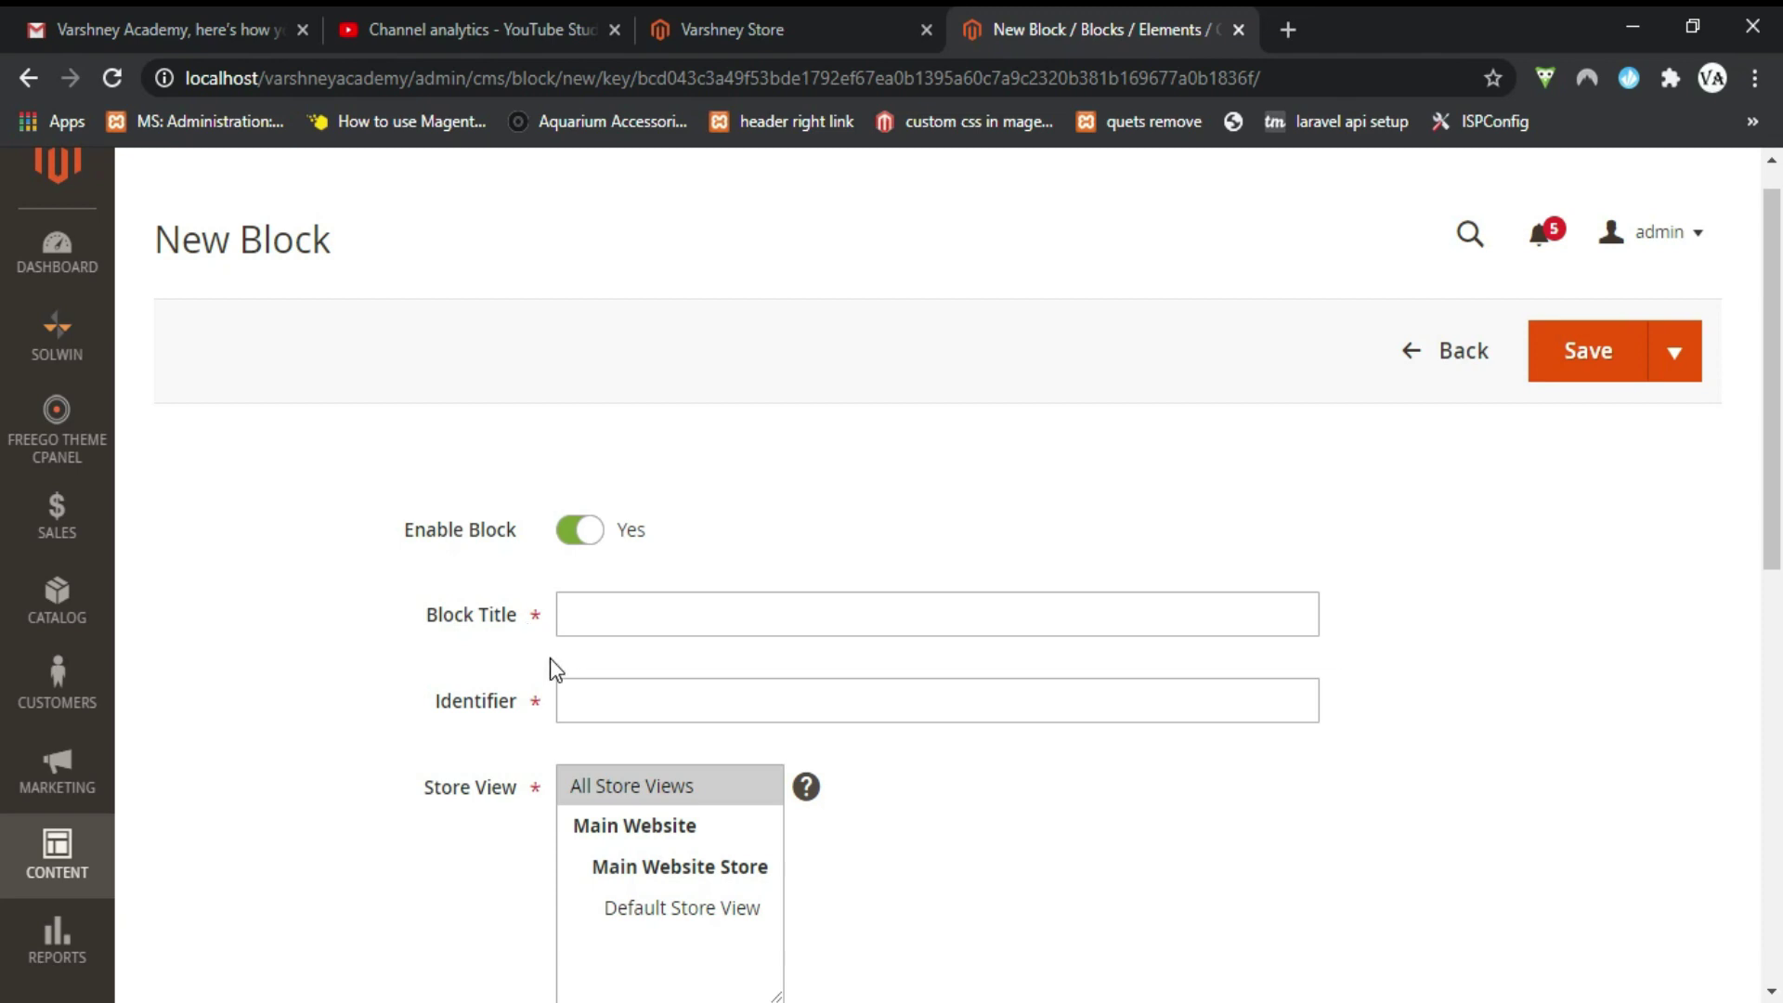
pyautogui.scroll(-1, 553, 668)
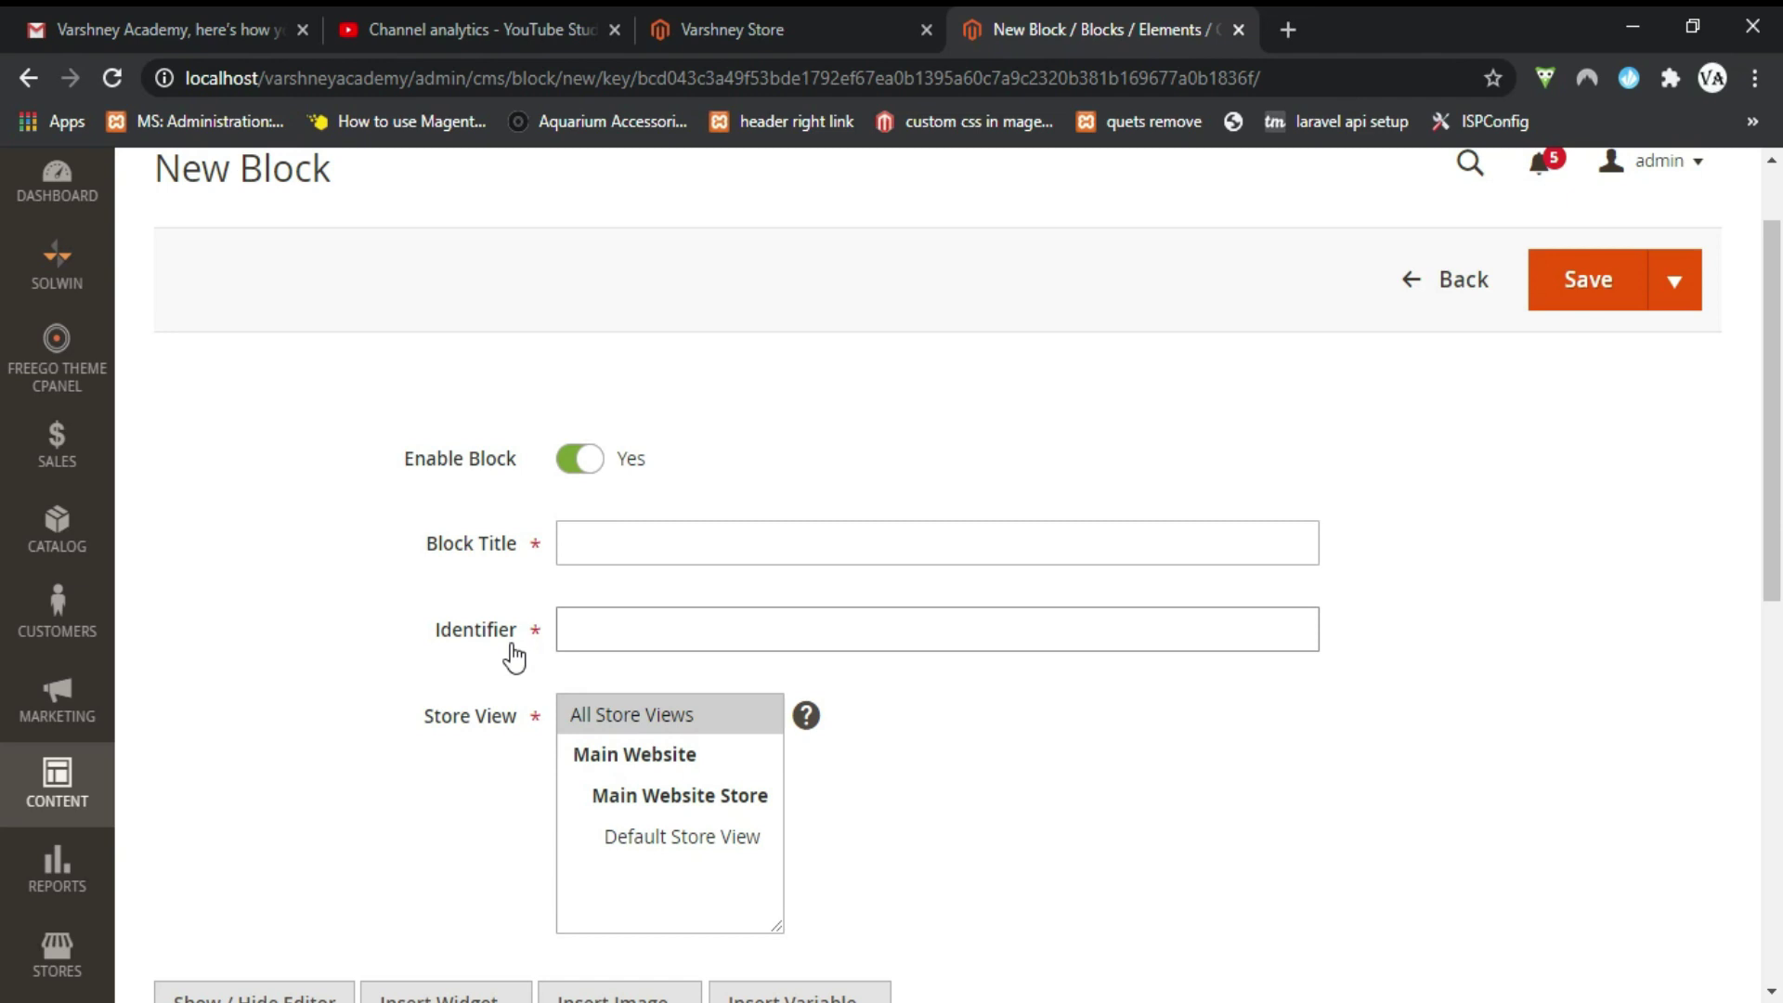
pyautogui.scroll(-2, 516, 784)
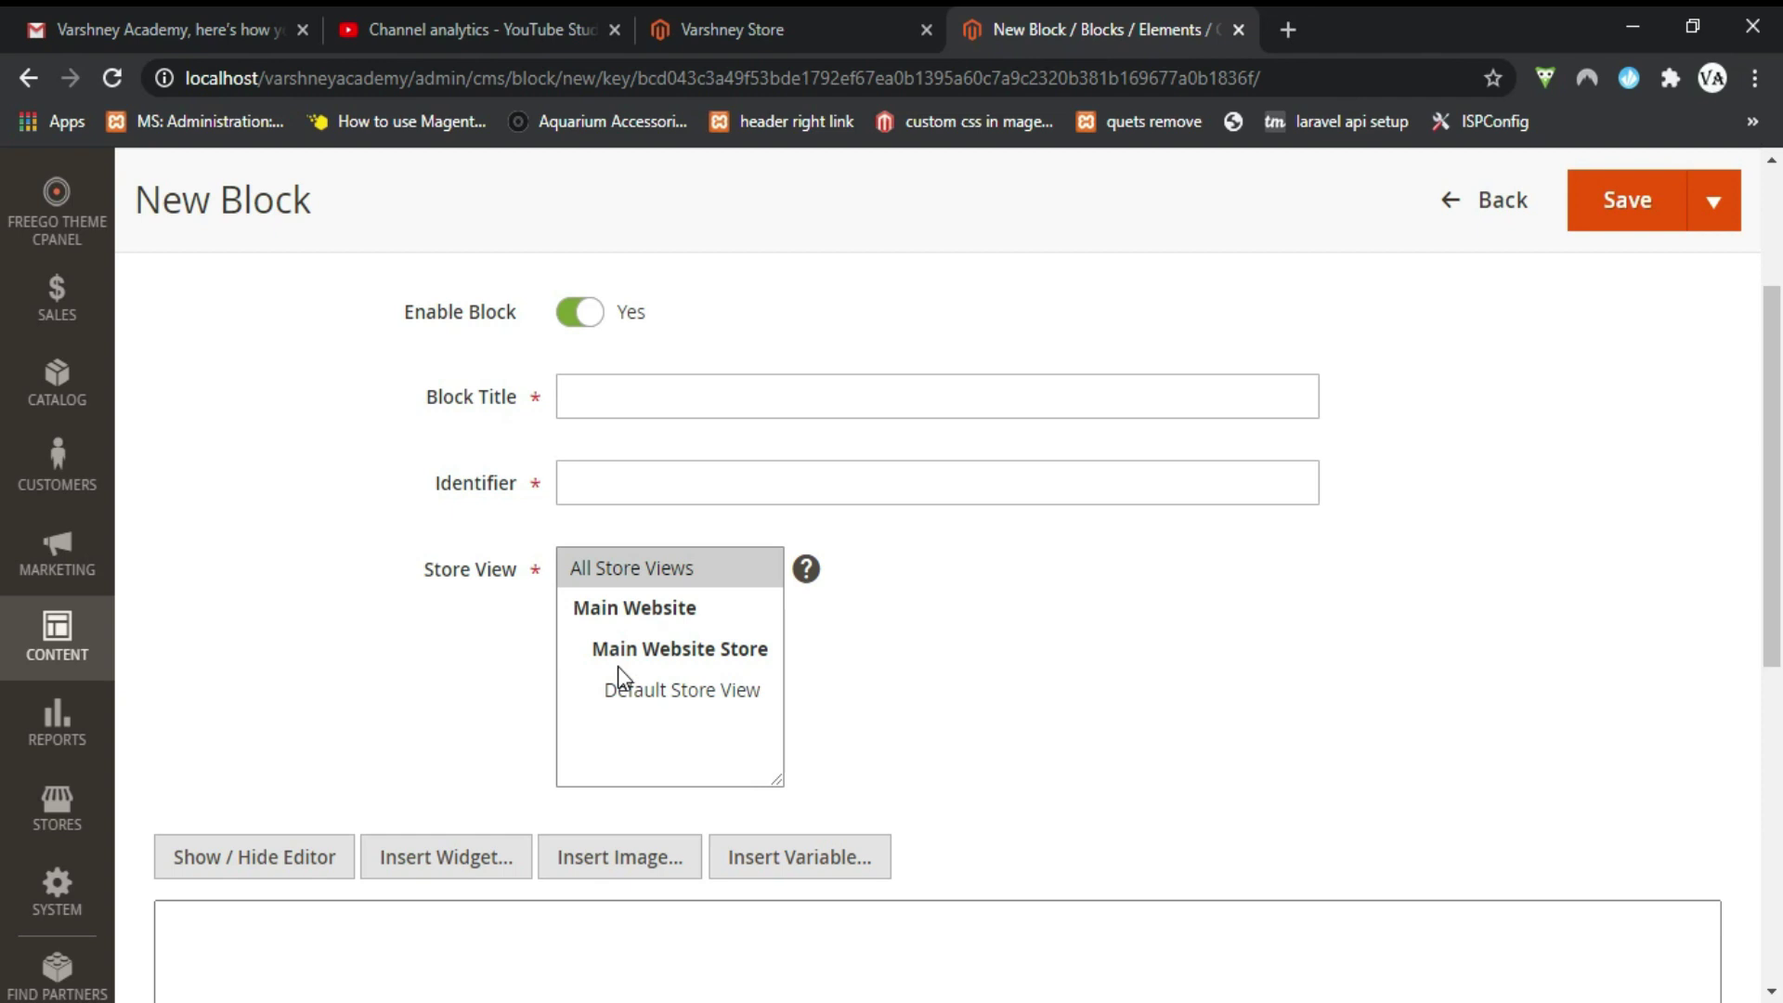
pyautogui.scroll(-3, 617, 666)
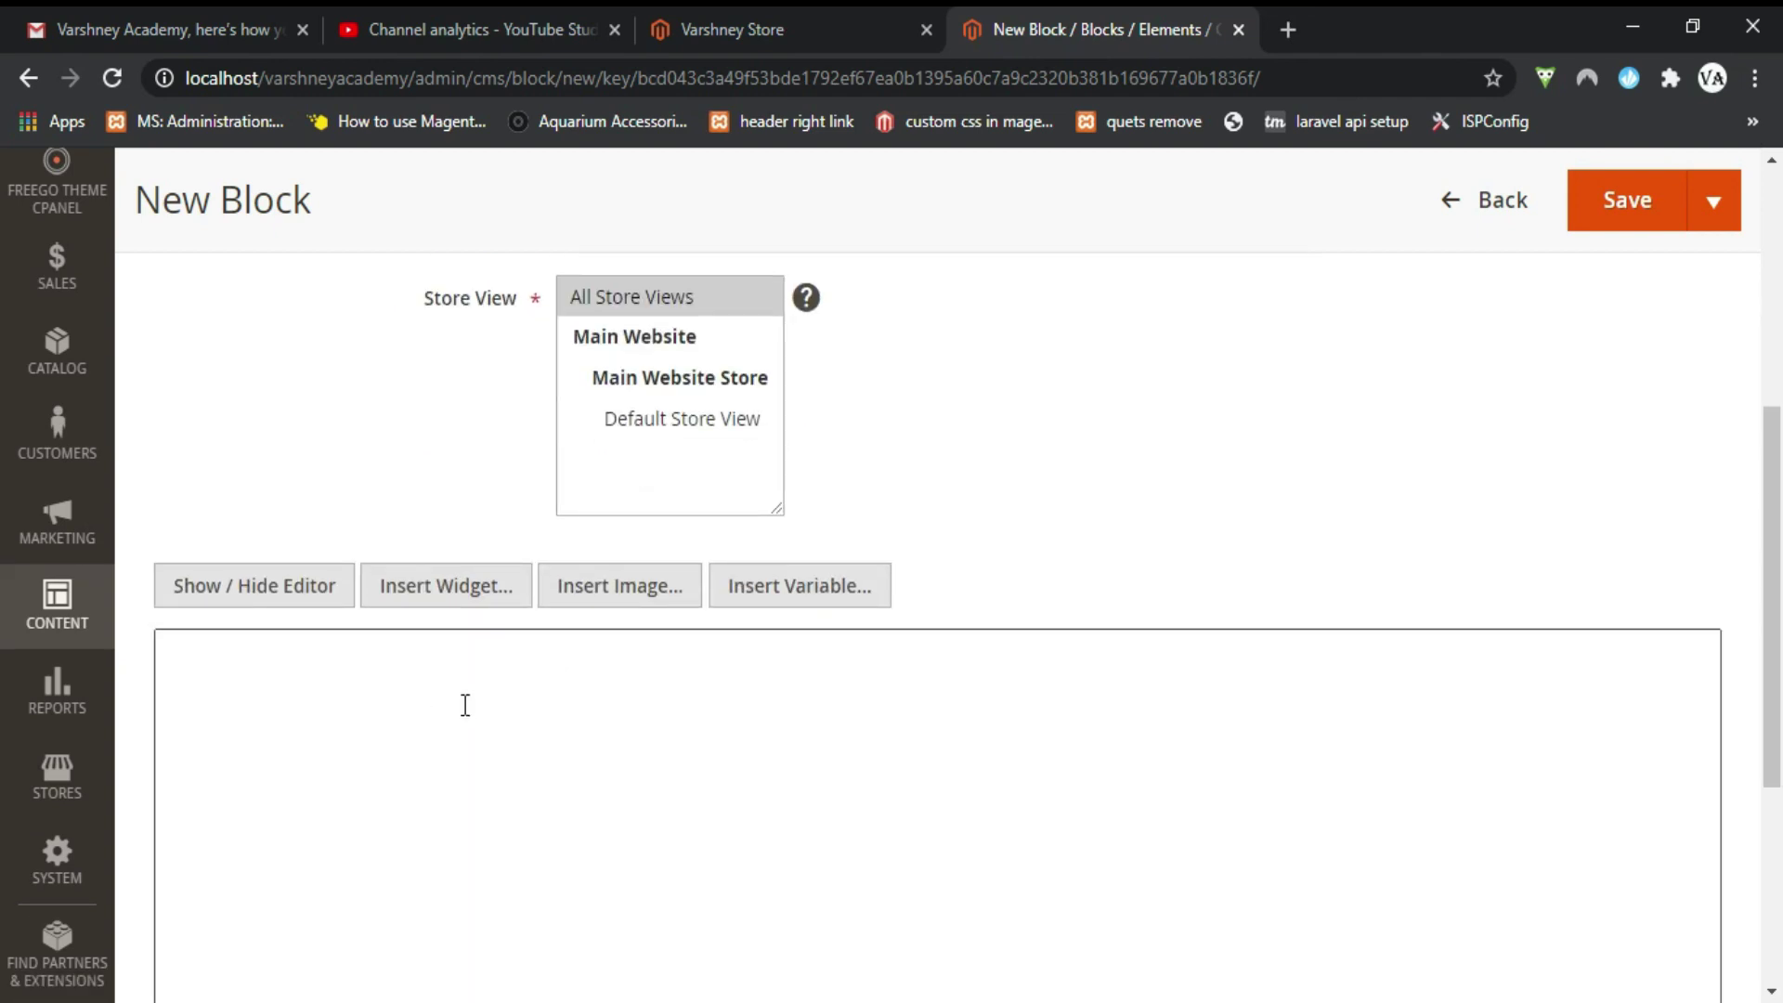
pyautogui.scroll(-3, 464, 704)
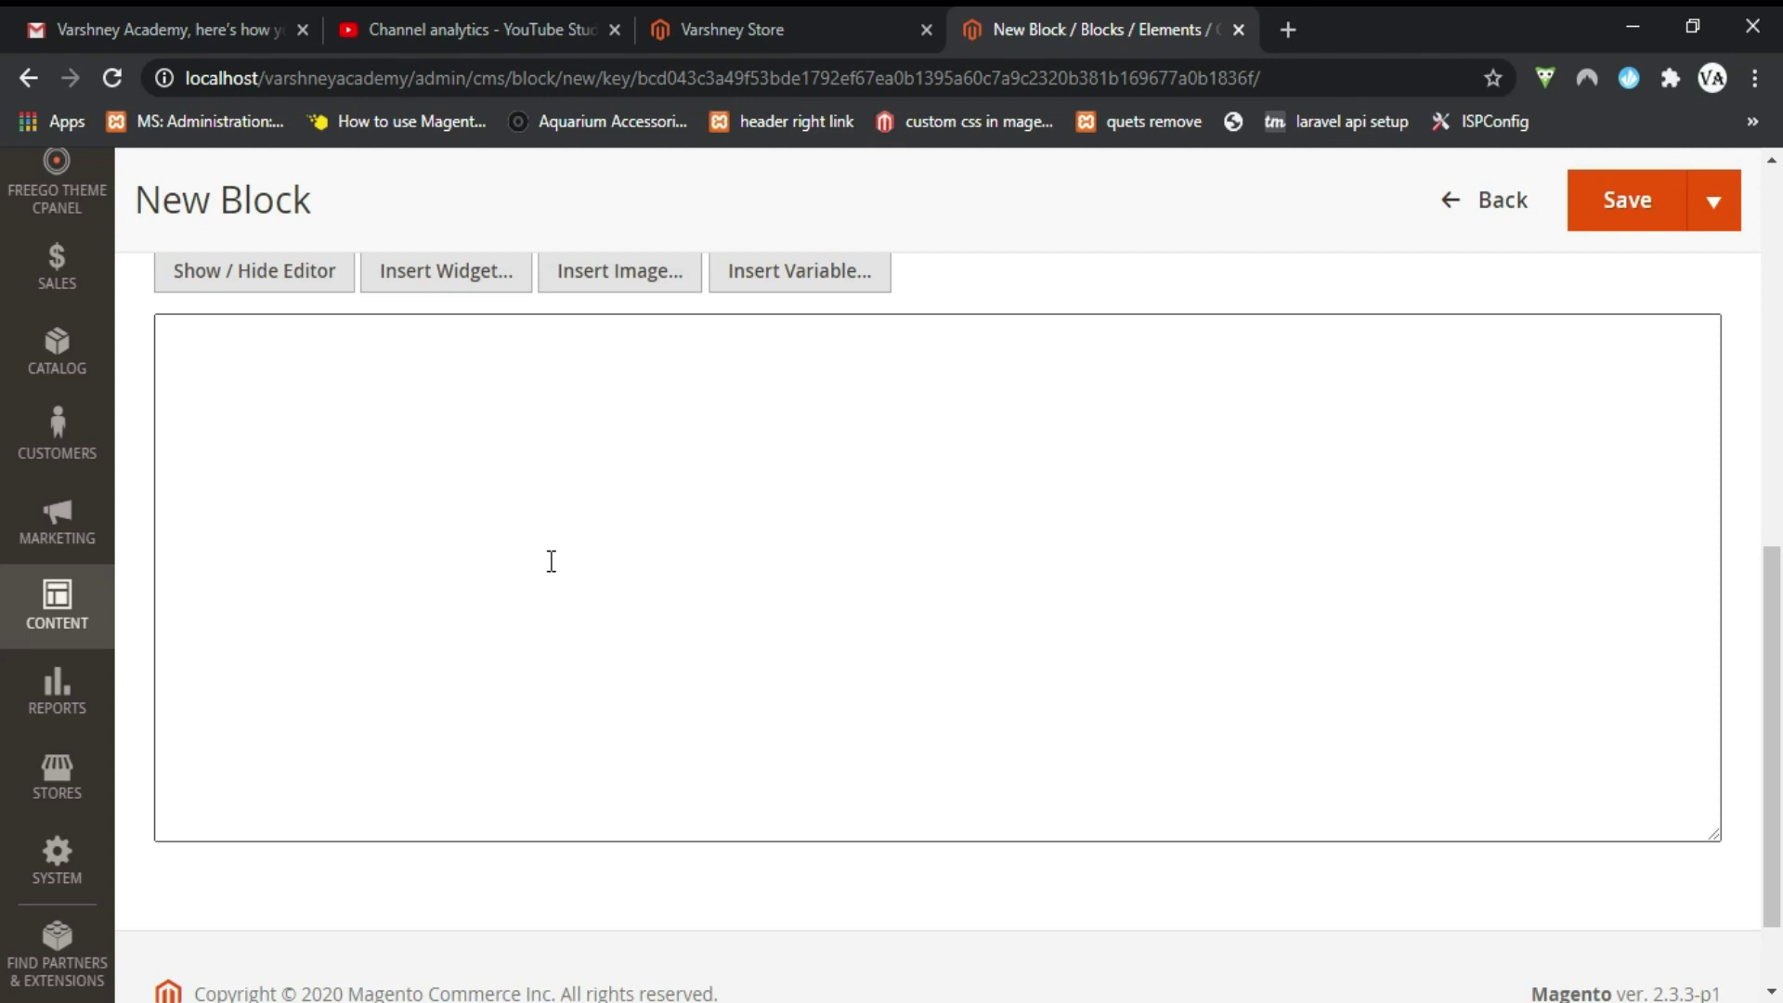
pyautogui.scroll(8, 551, 561)
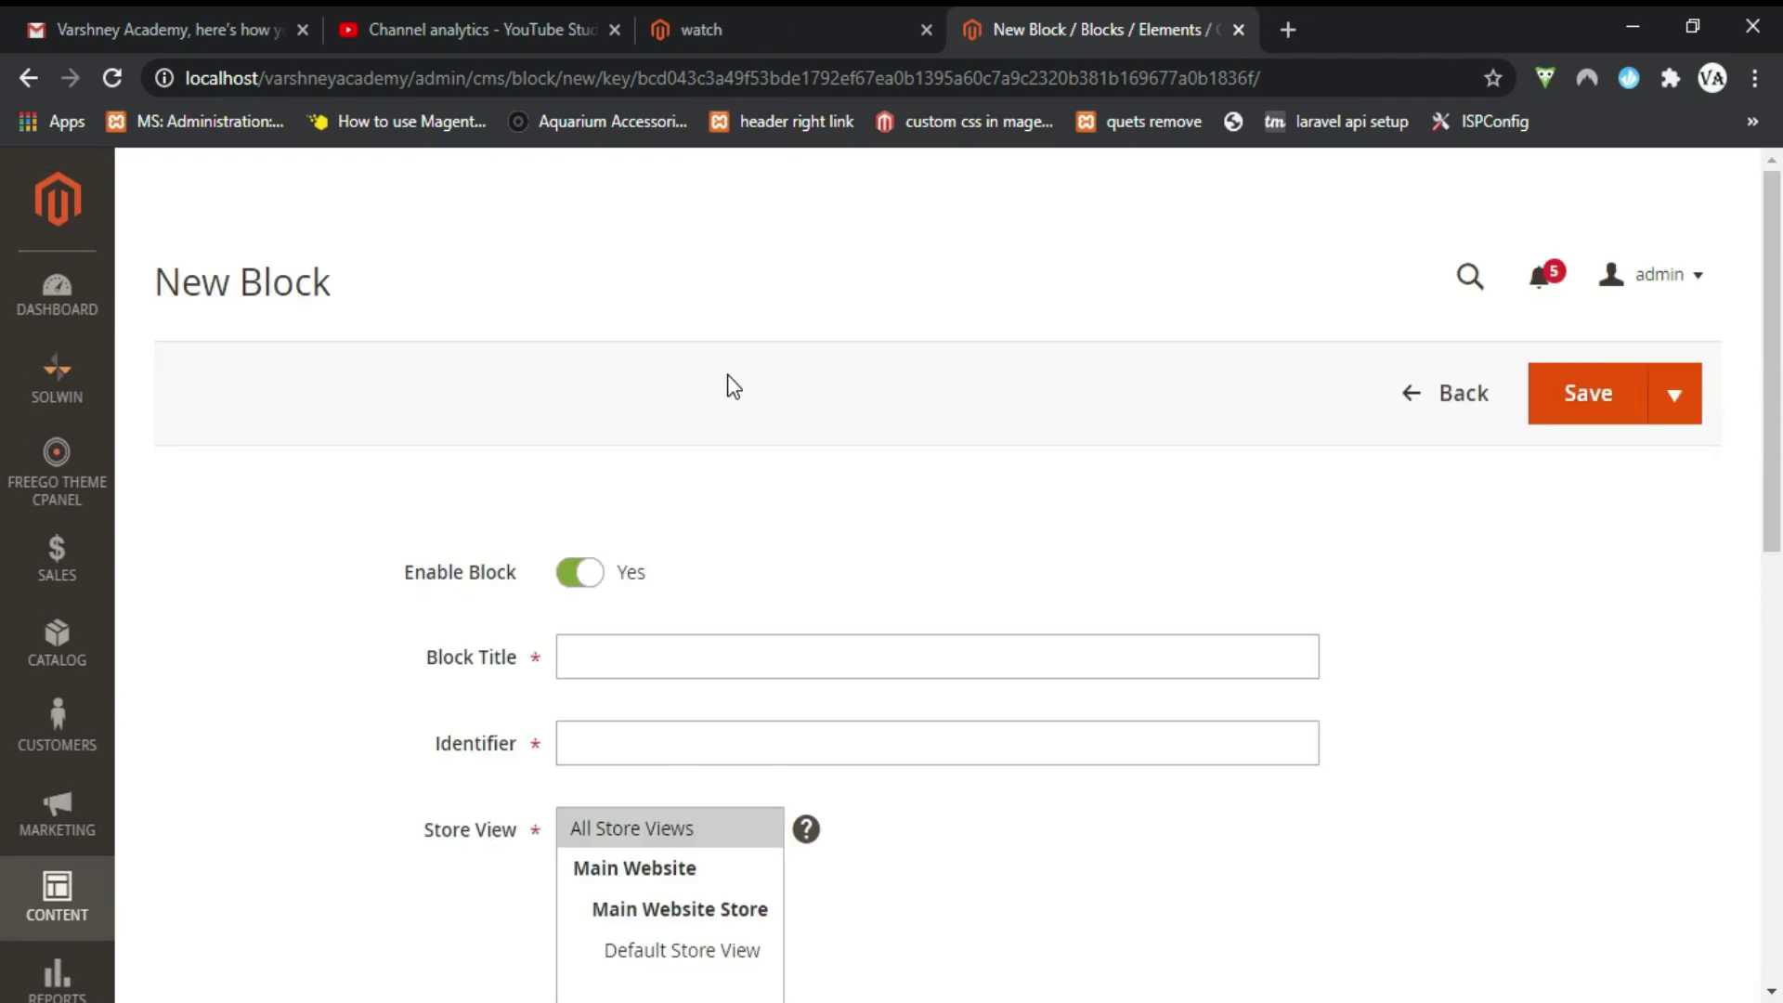
# Step: View the Watch category page on the storefront and return to the new block form
pyautogui.click(795, 14)
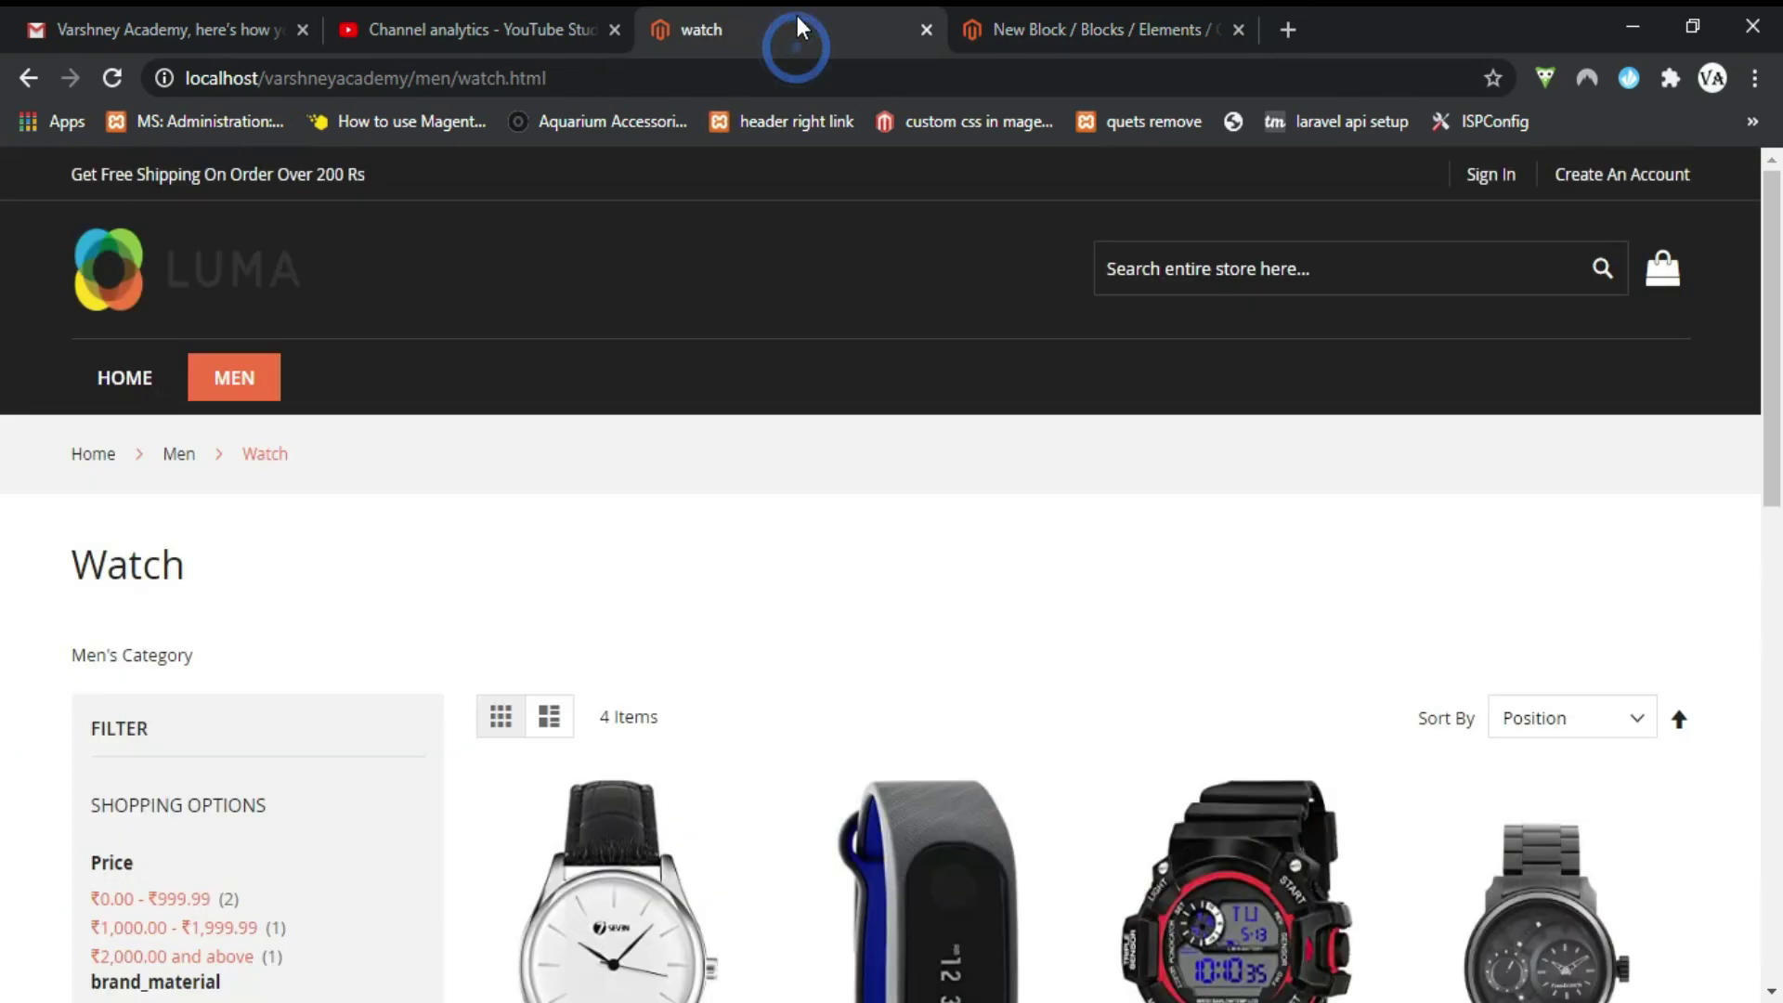
pyautogui.scroll(-1, 657, 599)
pyautogui.scroll(1, 657, 599)
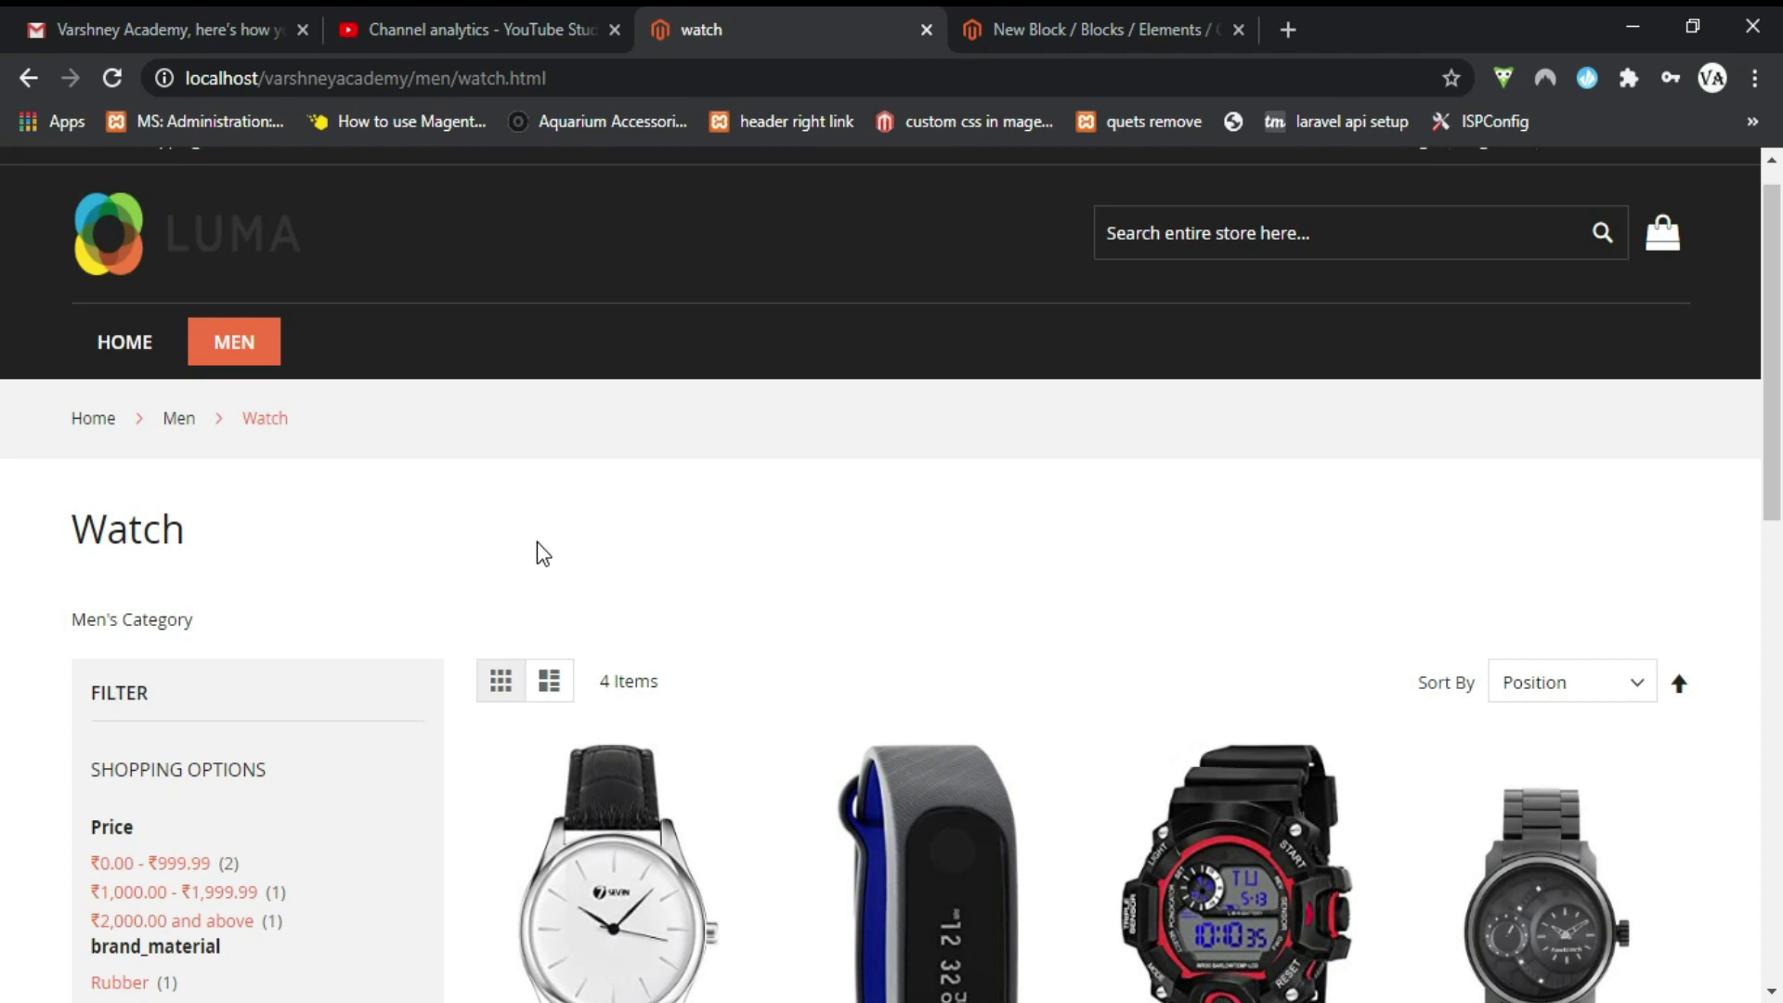
pyautogui.click(1044, 8)
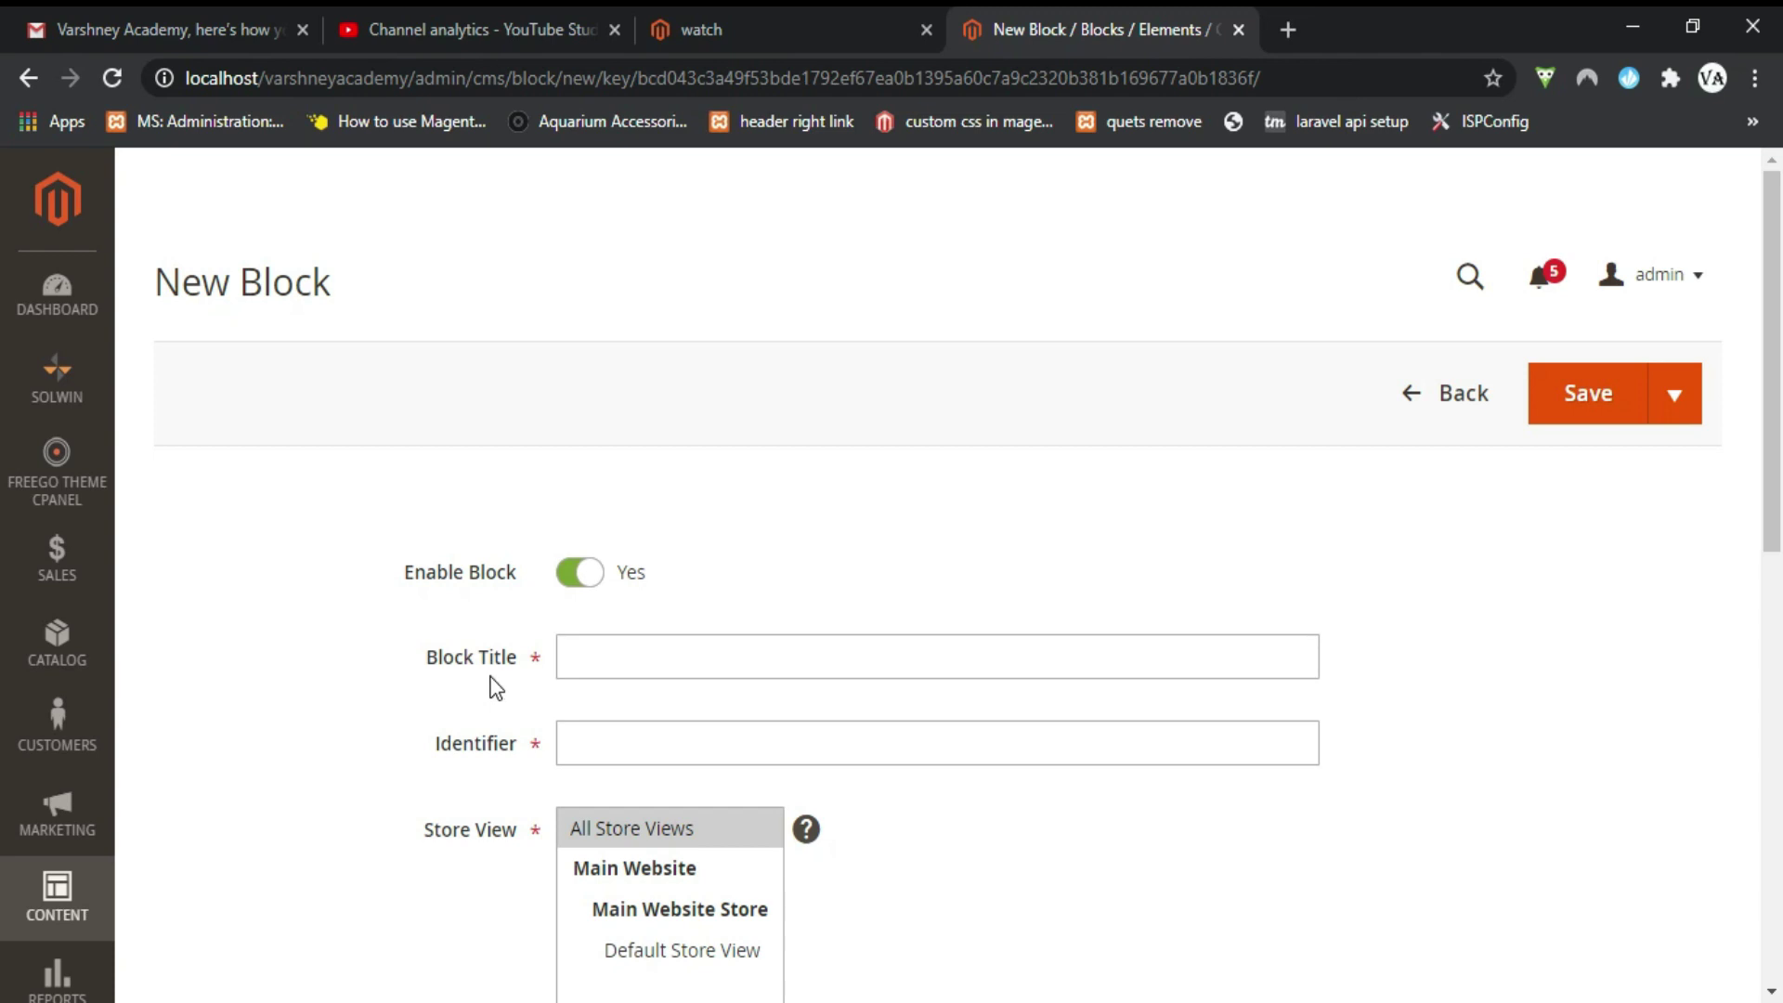
# Step: Title the block Category Banner with the identifier category_banner, and assign it to the Default Store View
pyautogui.click(605, 648)
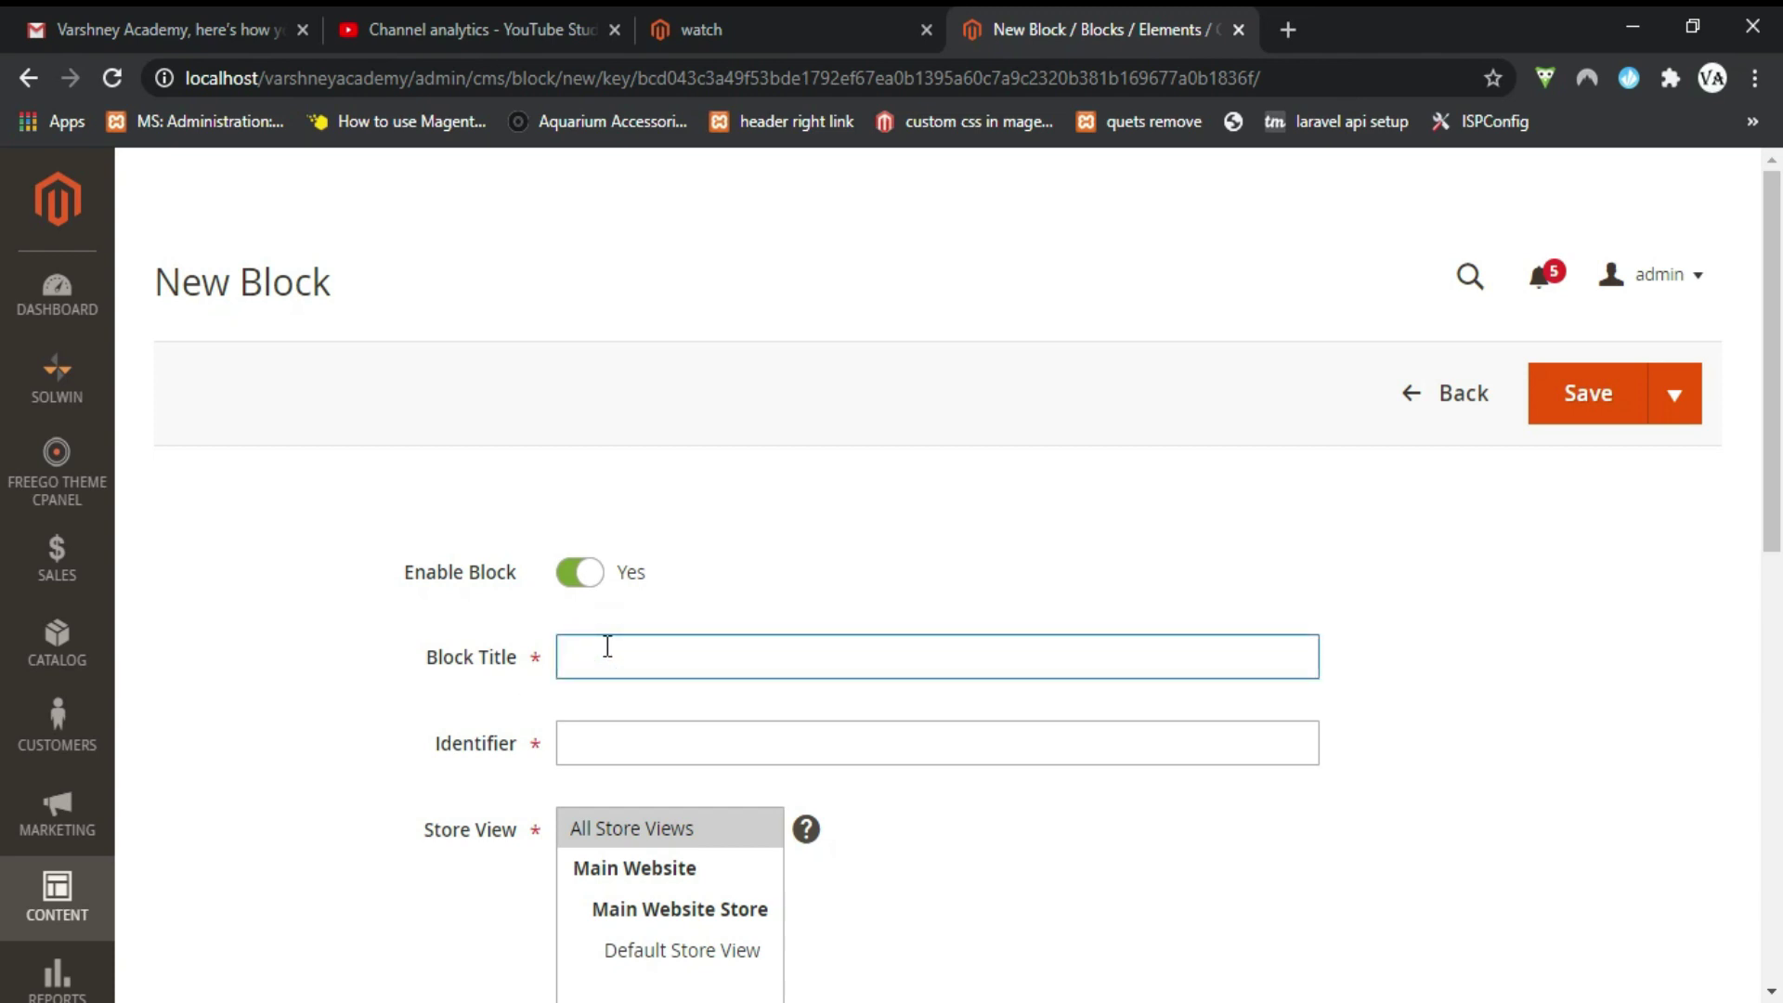
pyautogui.write('Category Banner')
pyautogui.press('Tab')
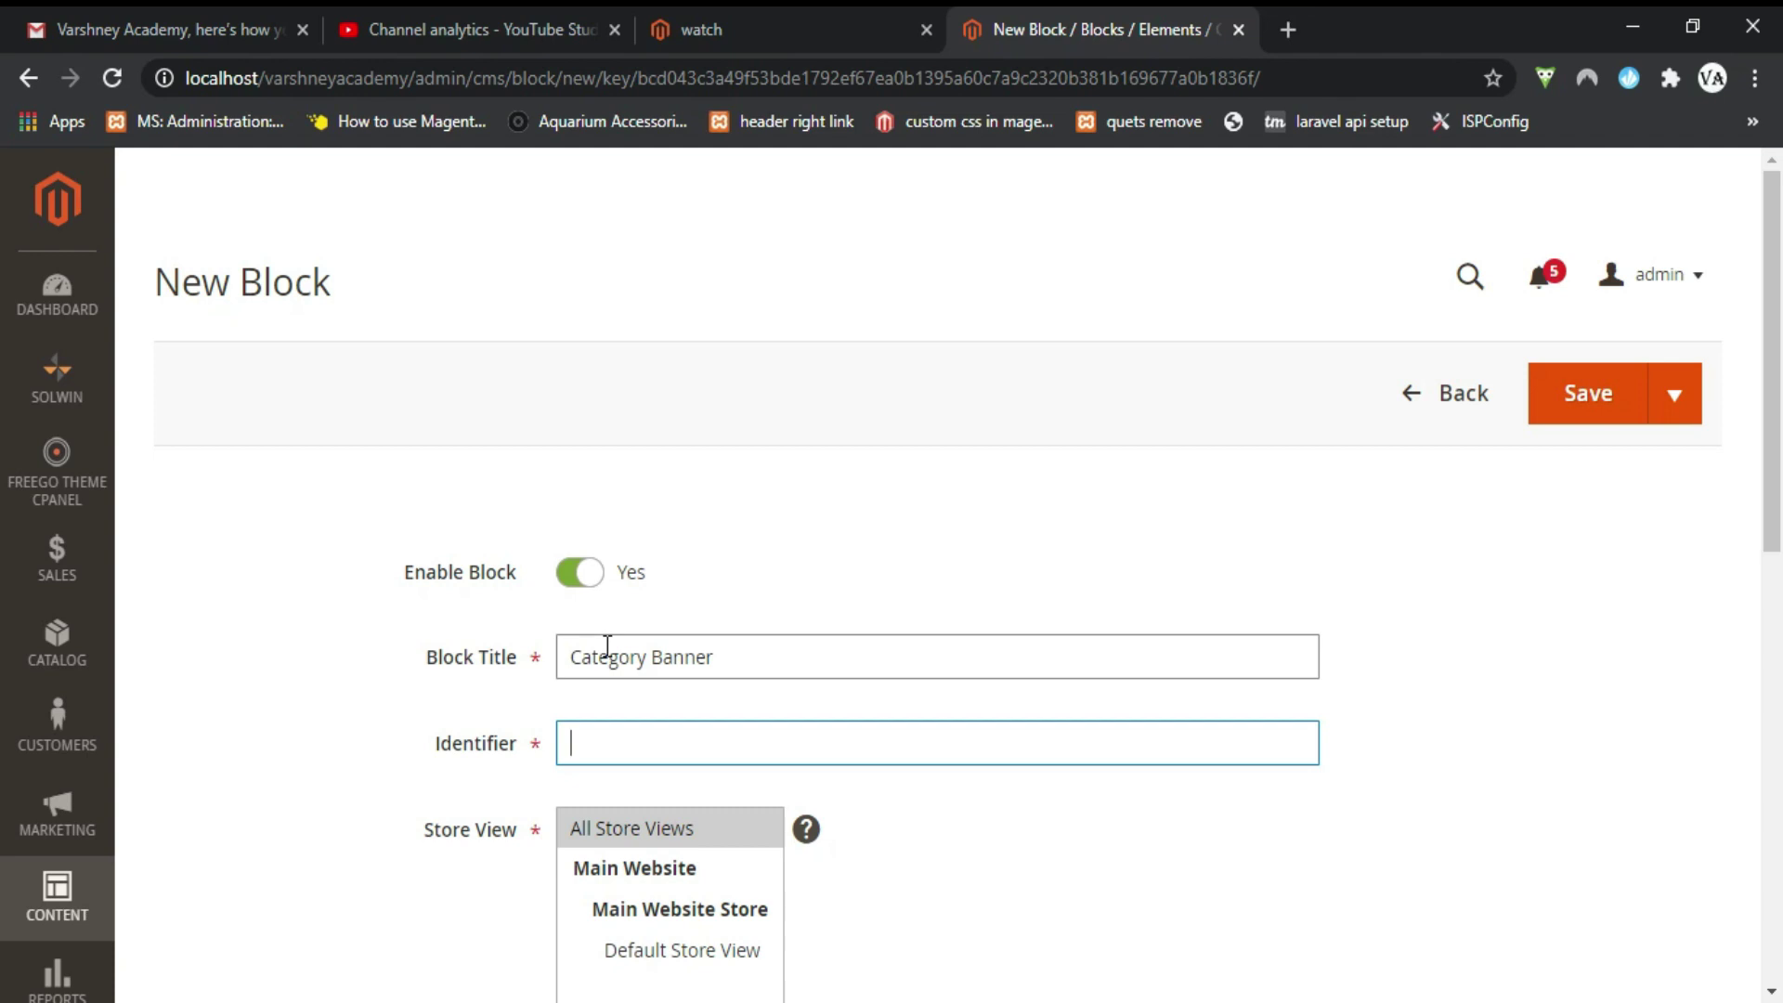
pyautogui.write('category_banner')
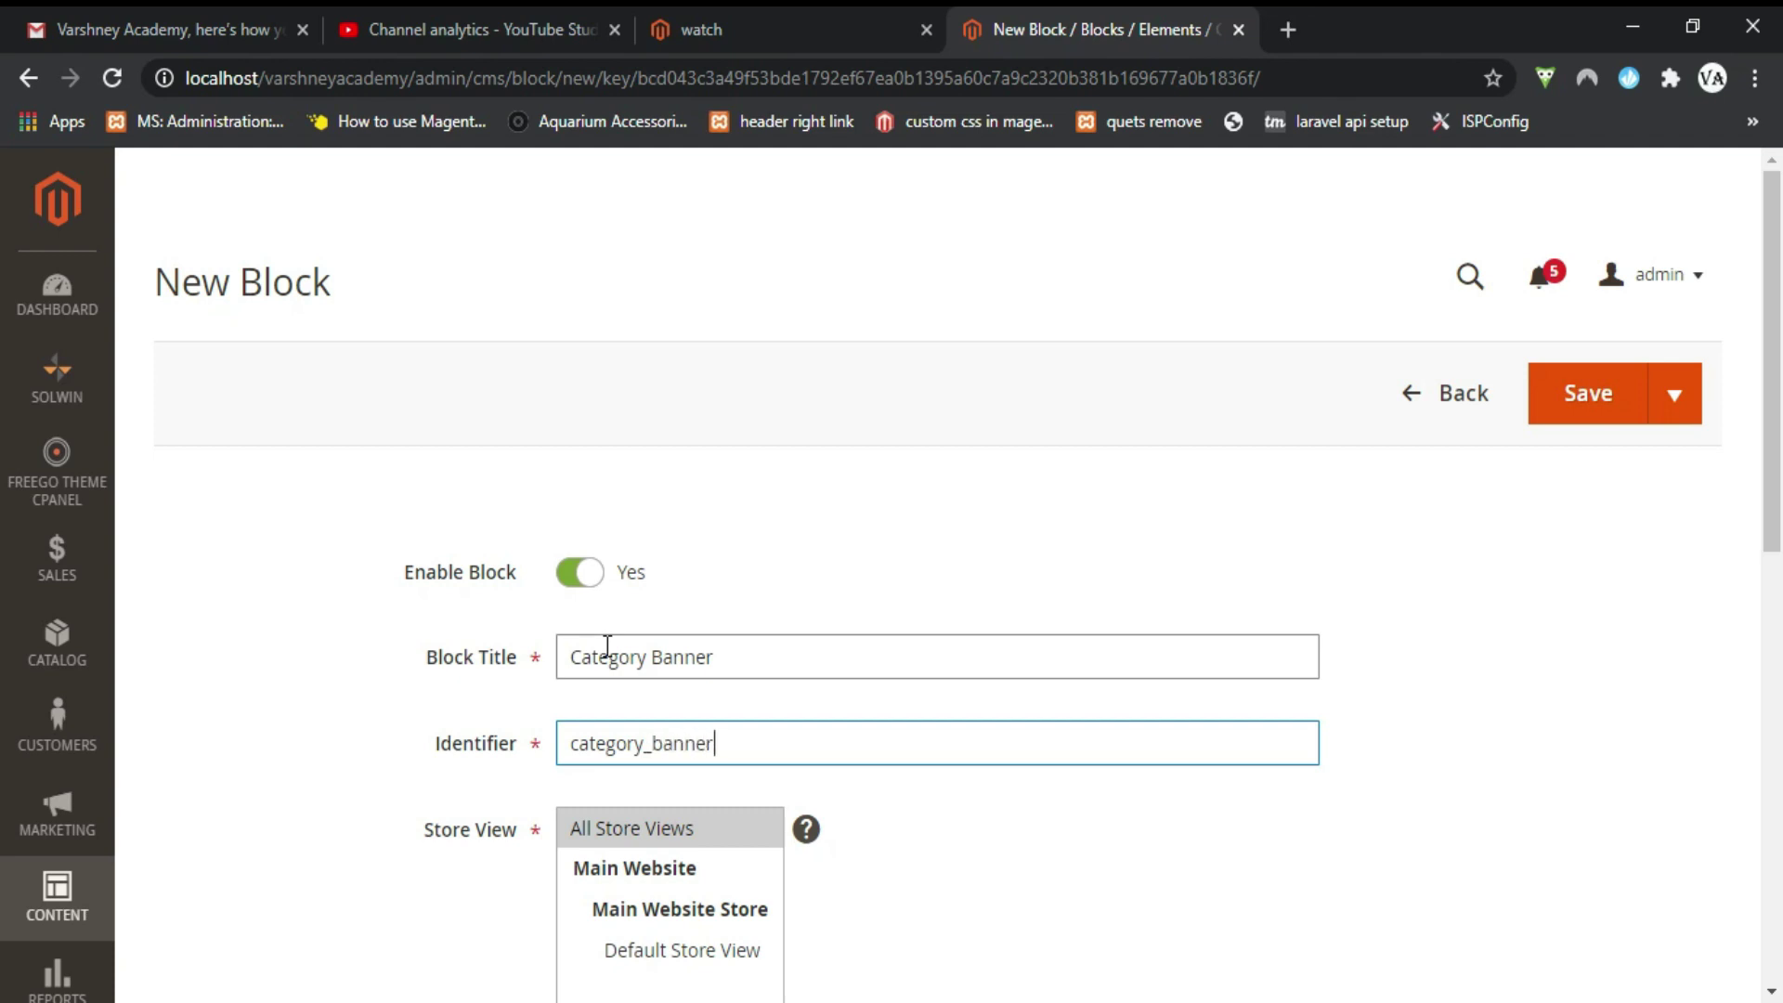
pyautogui.scroll(-3, 606, 645)
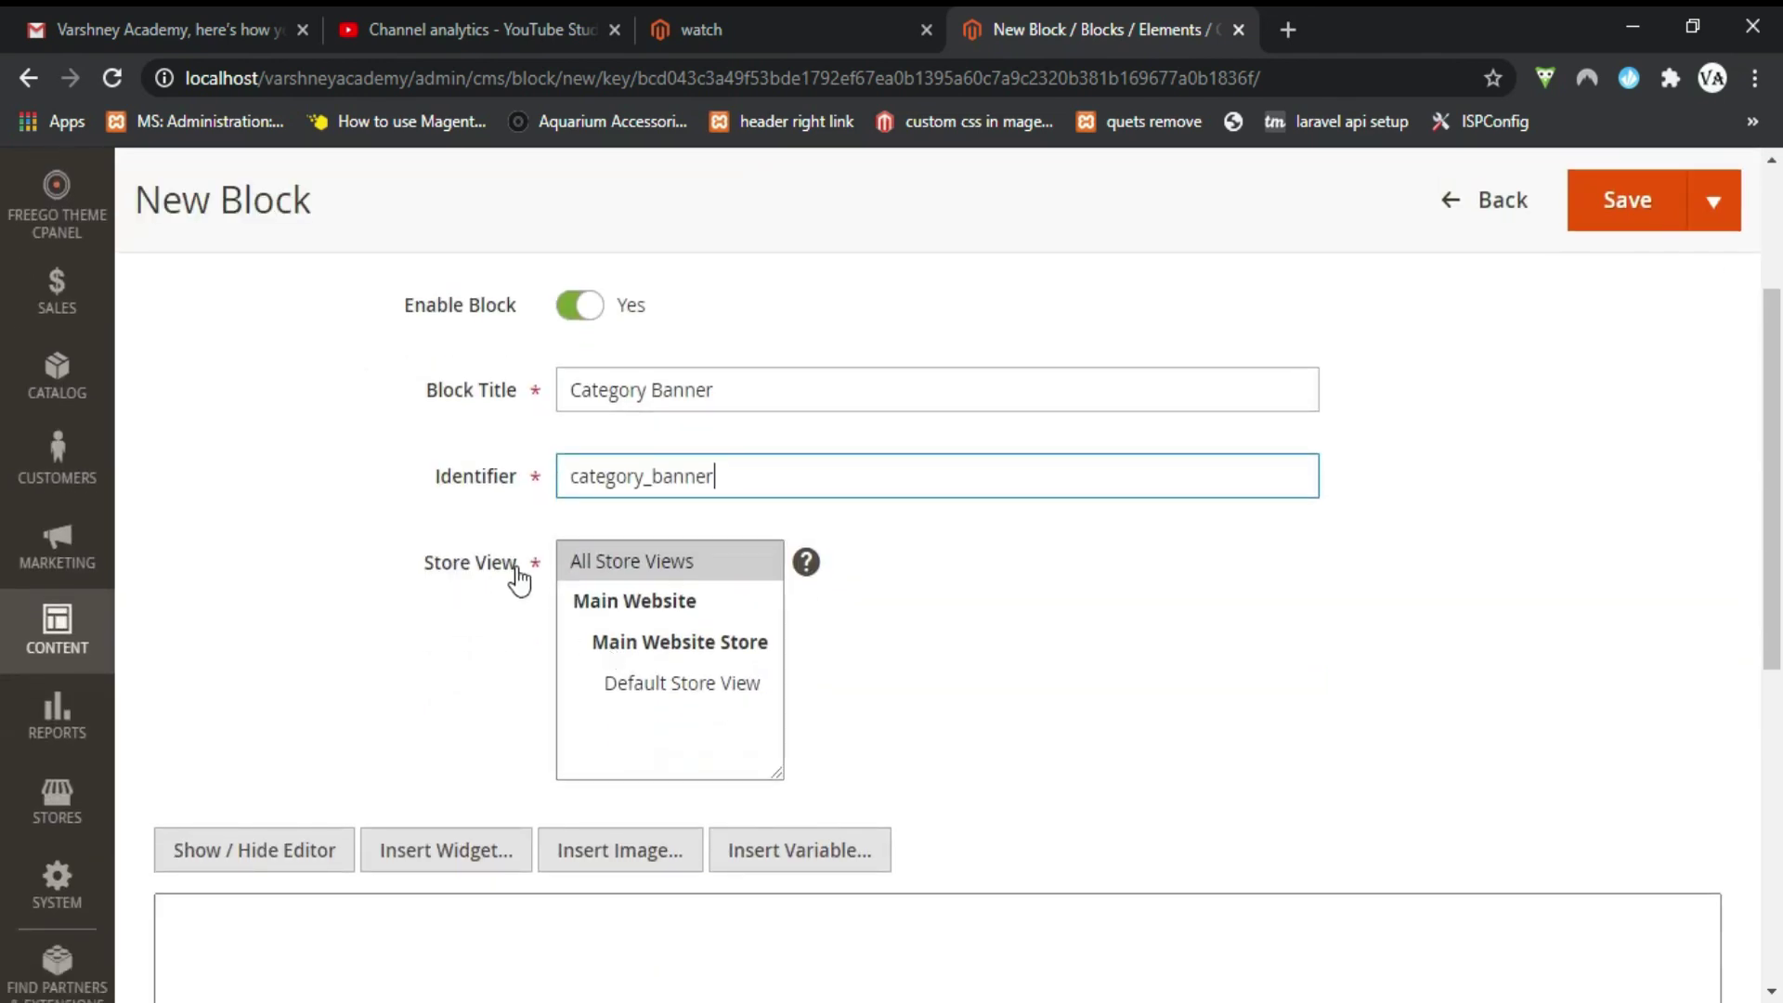
pyautogui.click(597, 687)
# Step: Add an opening <div> and closing </div> tag to the block content, with an empty line between them
pyautogui.scroll(-3, 510, 700)
pyautogui.click(427, 676)
pyautogui.scroll(-1, 427, 676)
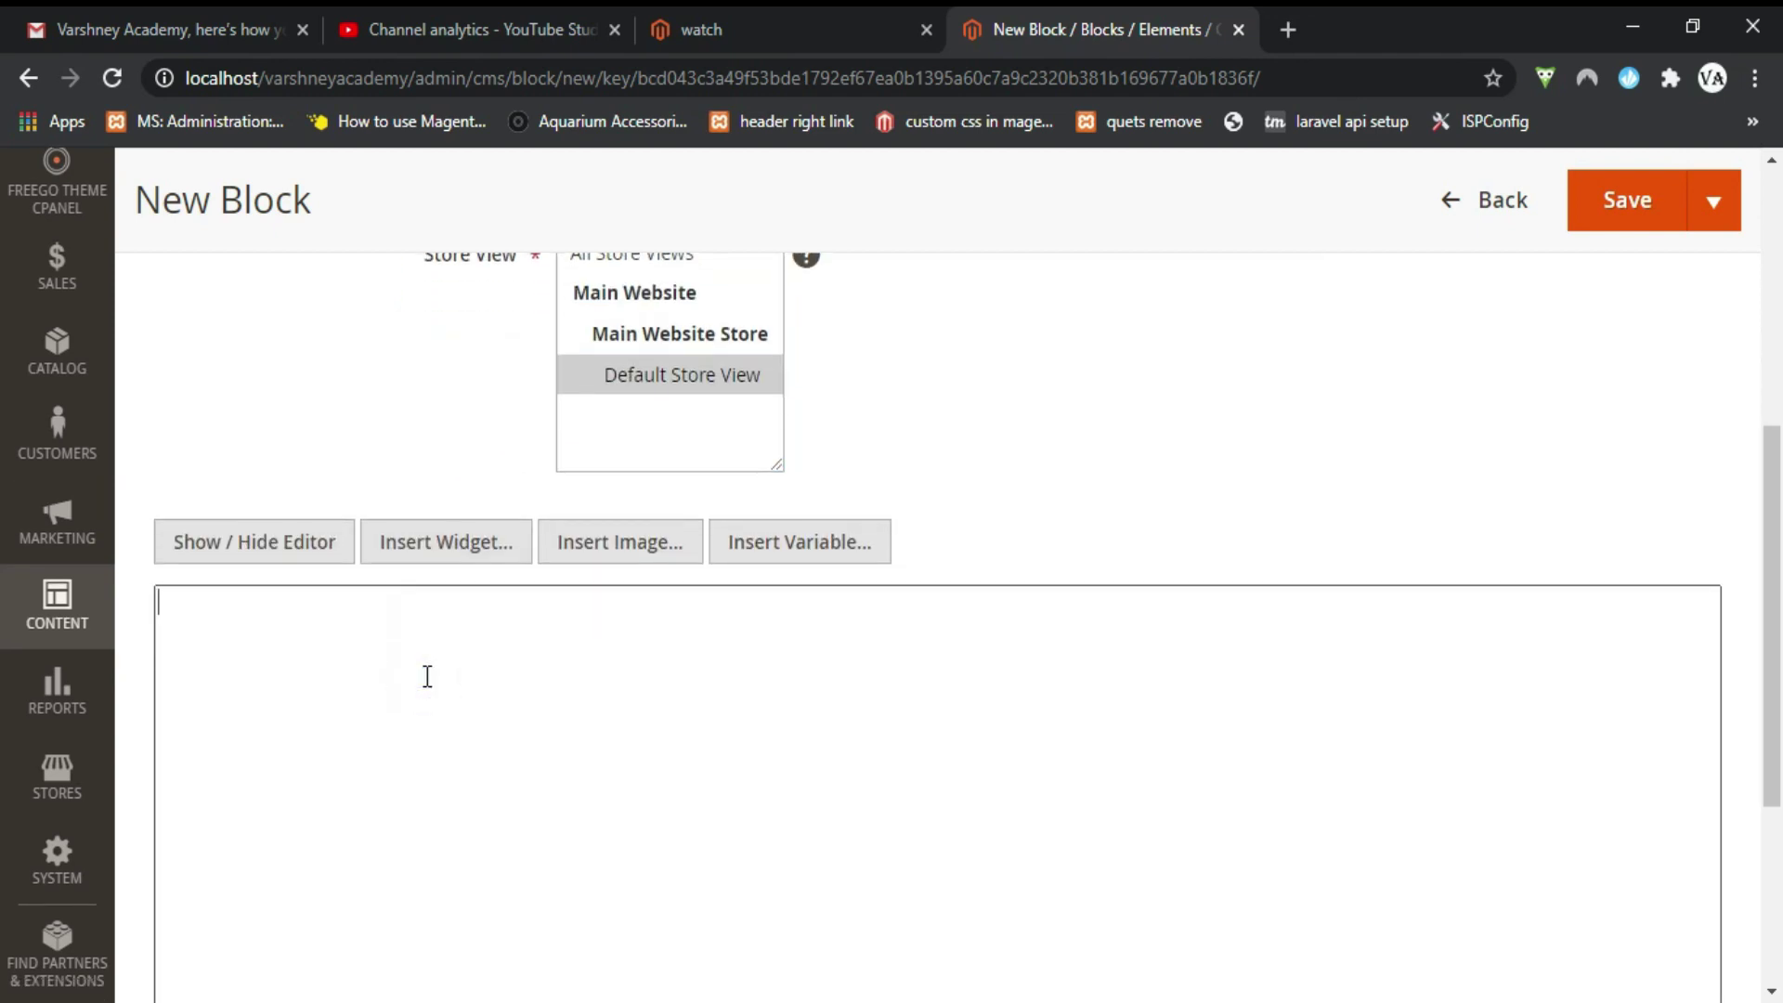
pyautogui.scroll(-1, 427, 676)
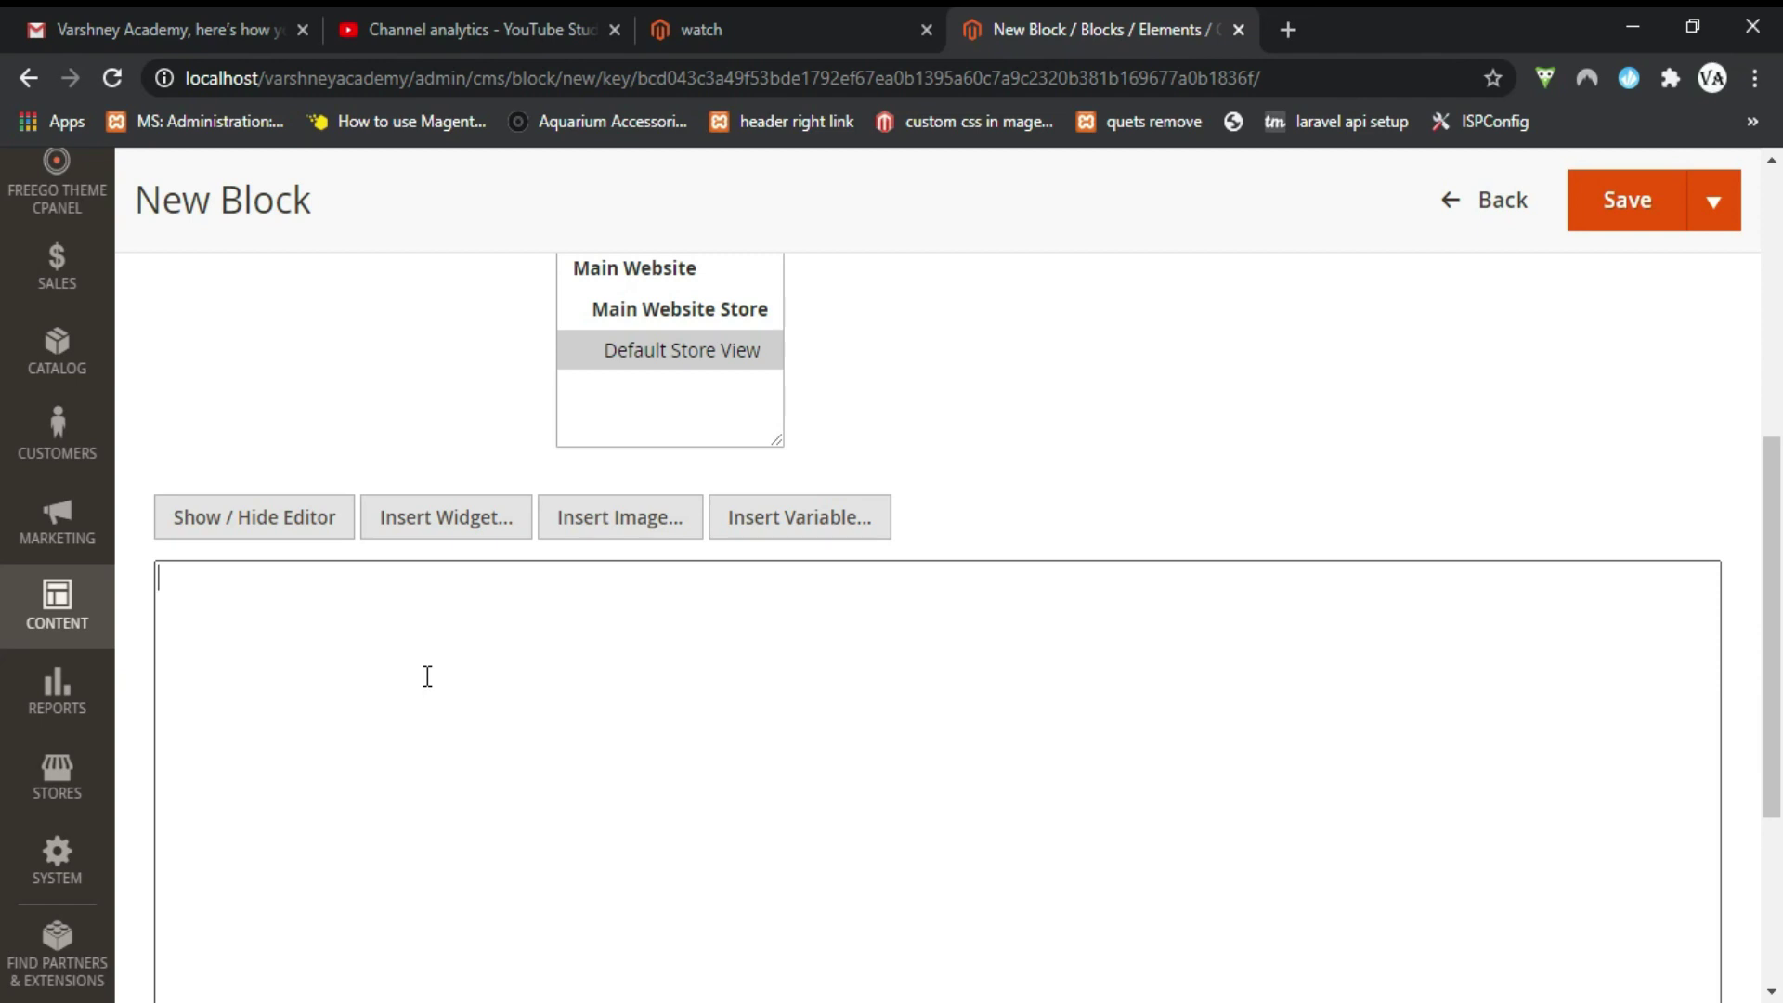
pyautogui.write('<div>')
pyautogui.press('Return')
pyautogui.write('</div>')
pyautogui.press('Up')
pyautogui.press('End')
pyautogui.press('Return')
pyautogui.click(171, 568)
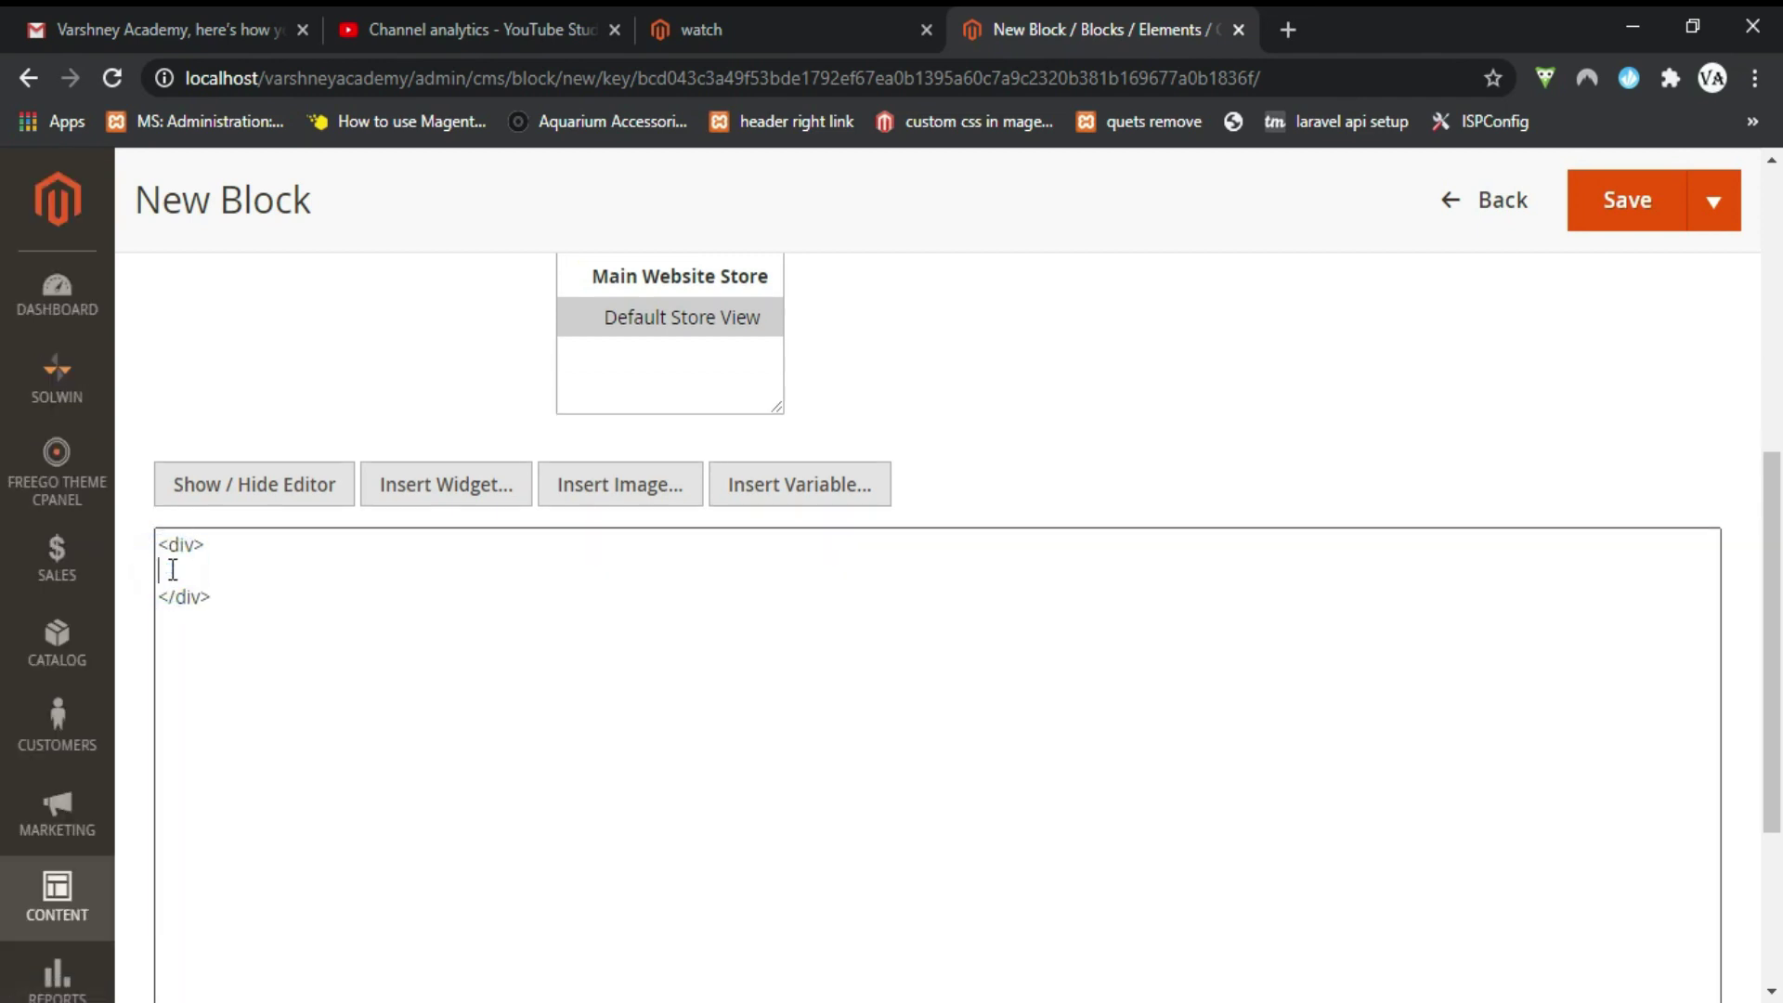
# Step: Upload hamilton-banner.jpg from the wetsite images folder to wysiwyg and insert it between the div tags
pyautogui.click(612, 488)
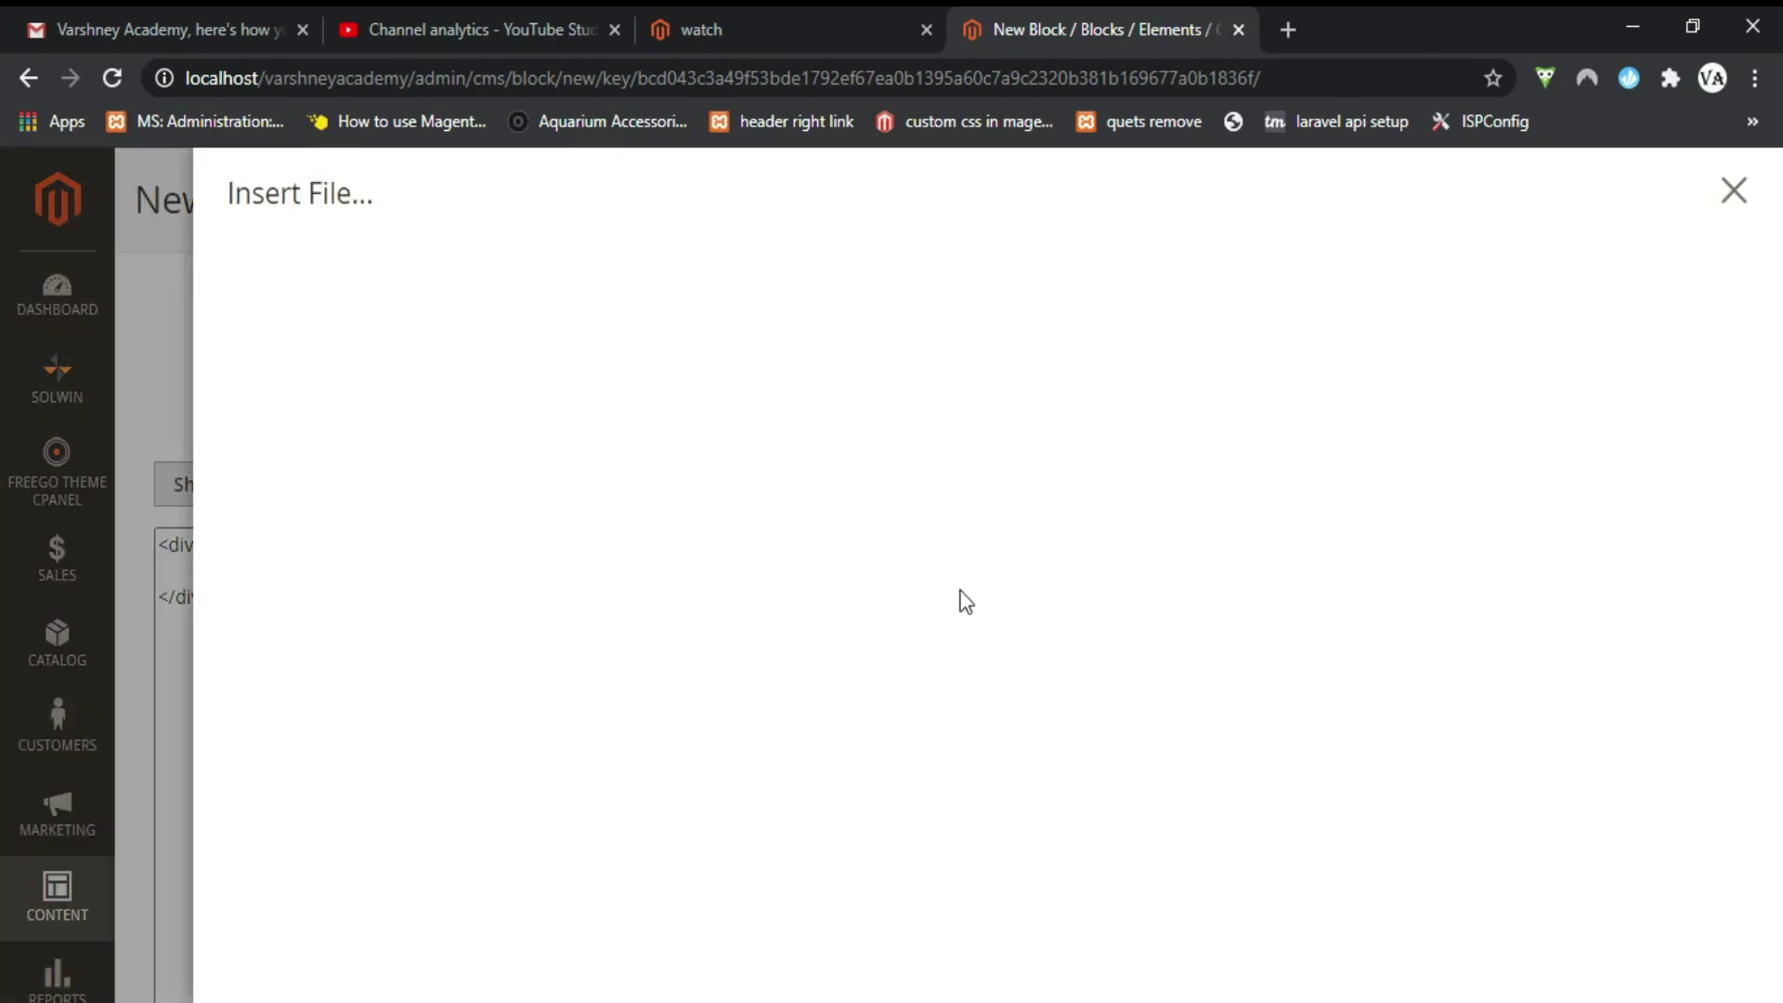
pyautogui.click(774, 433)
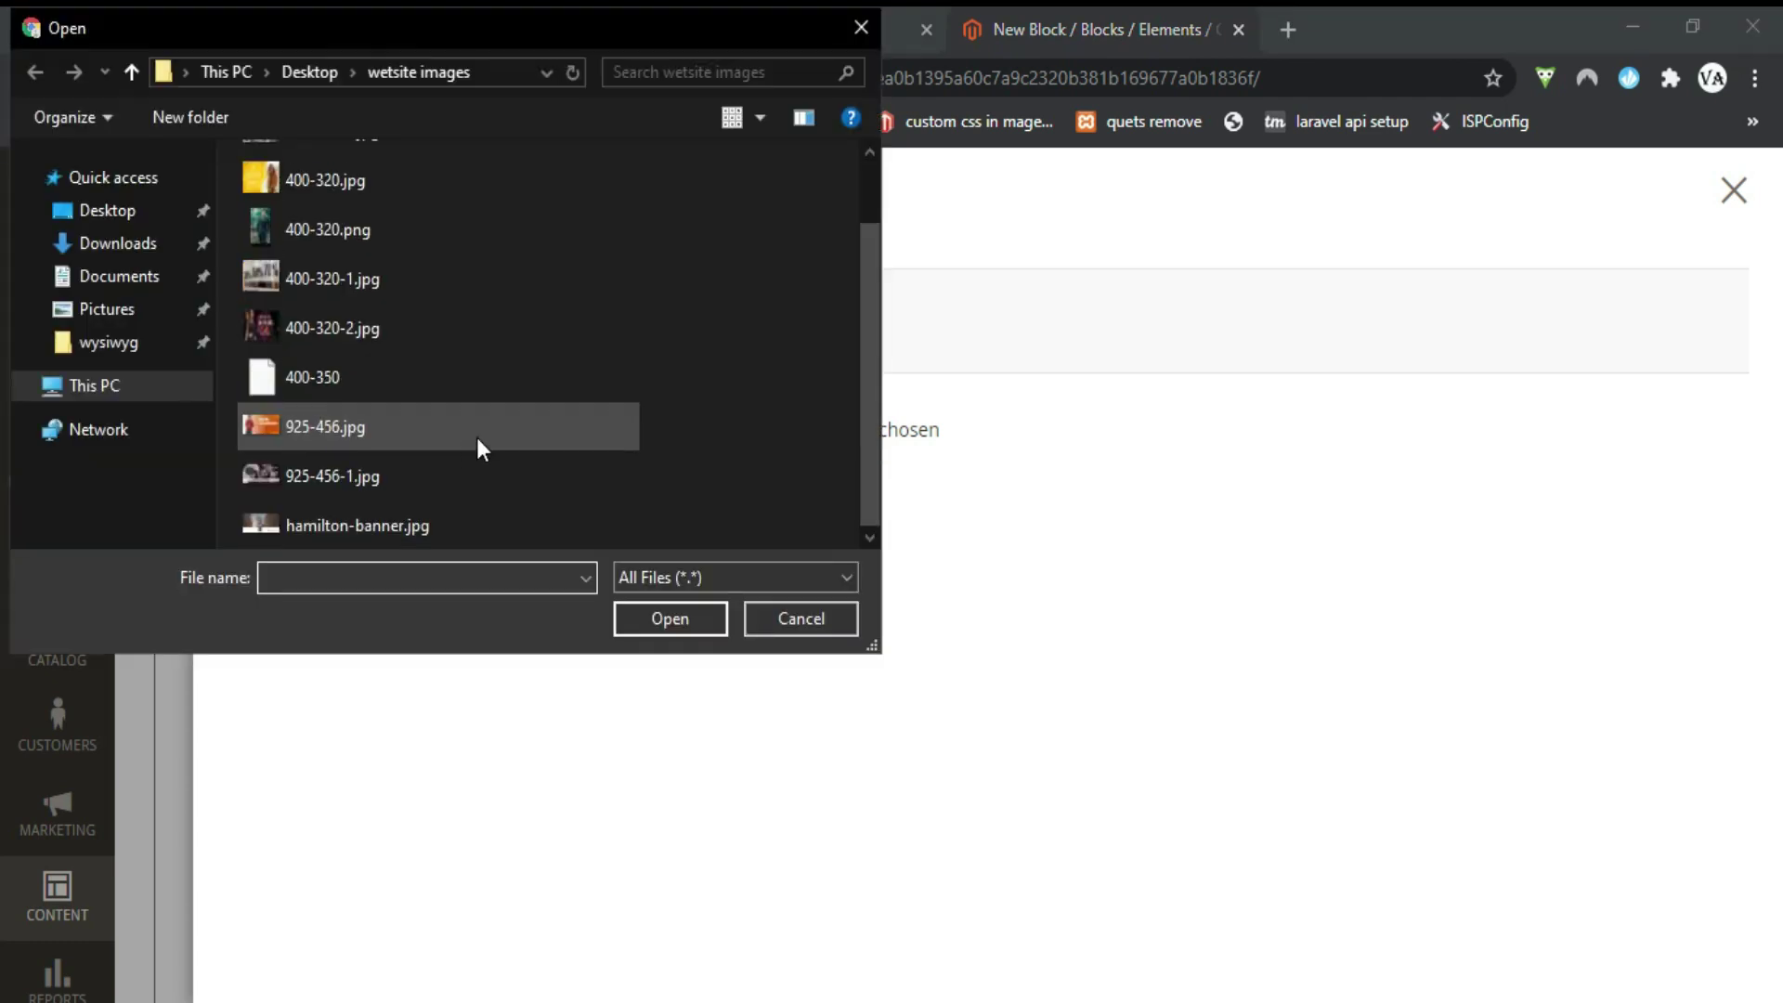
pyautogui.doubleClick(381, 527)
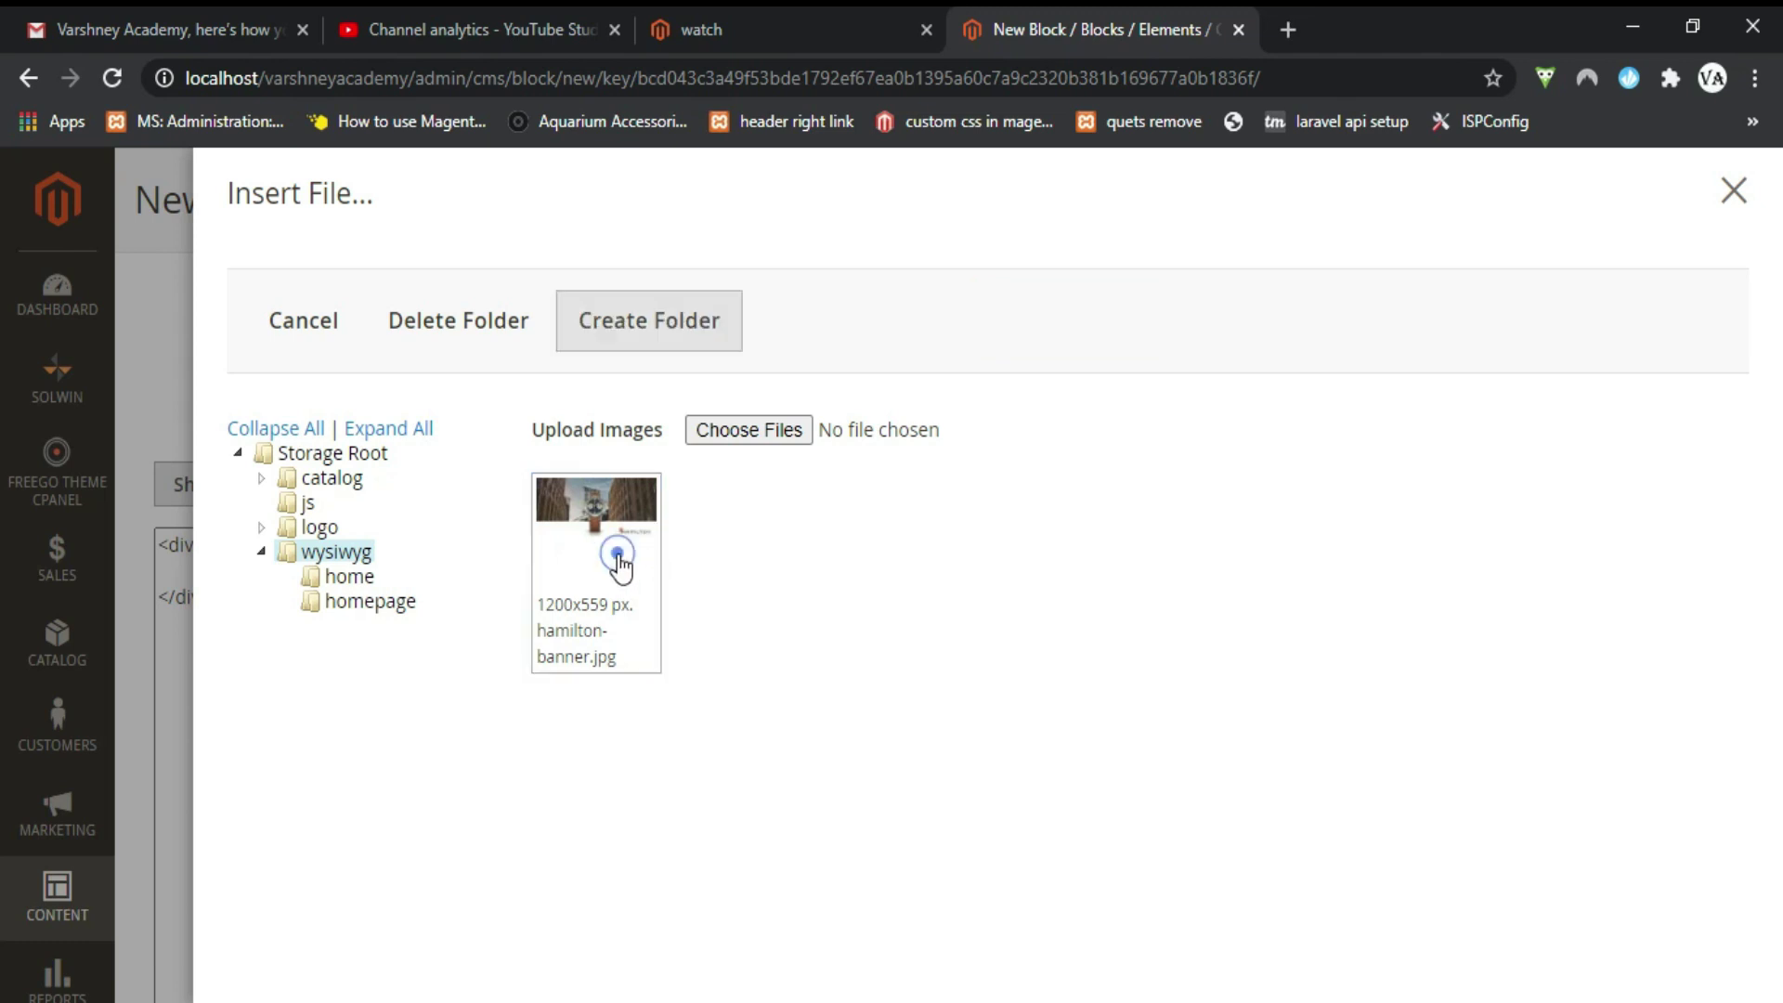
pyautogui.doubleClick(617, 557)
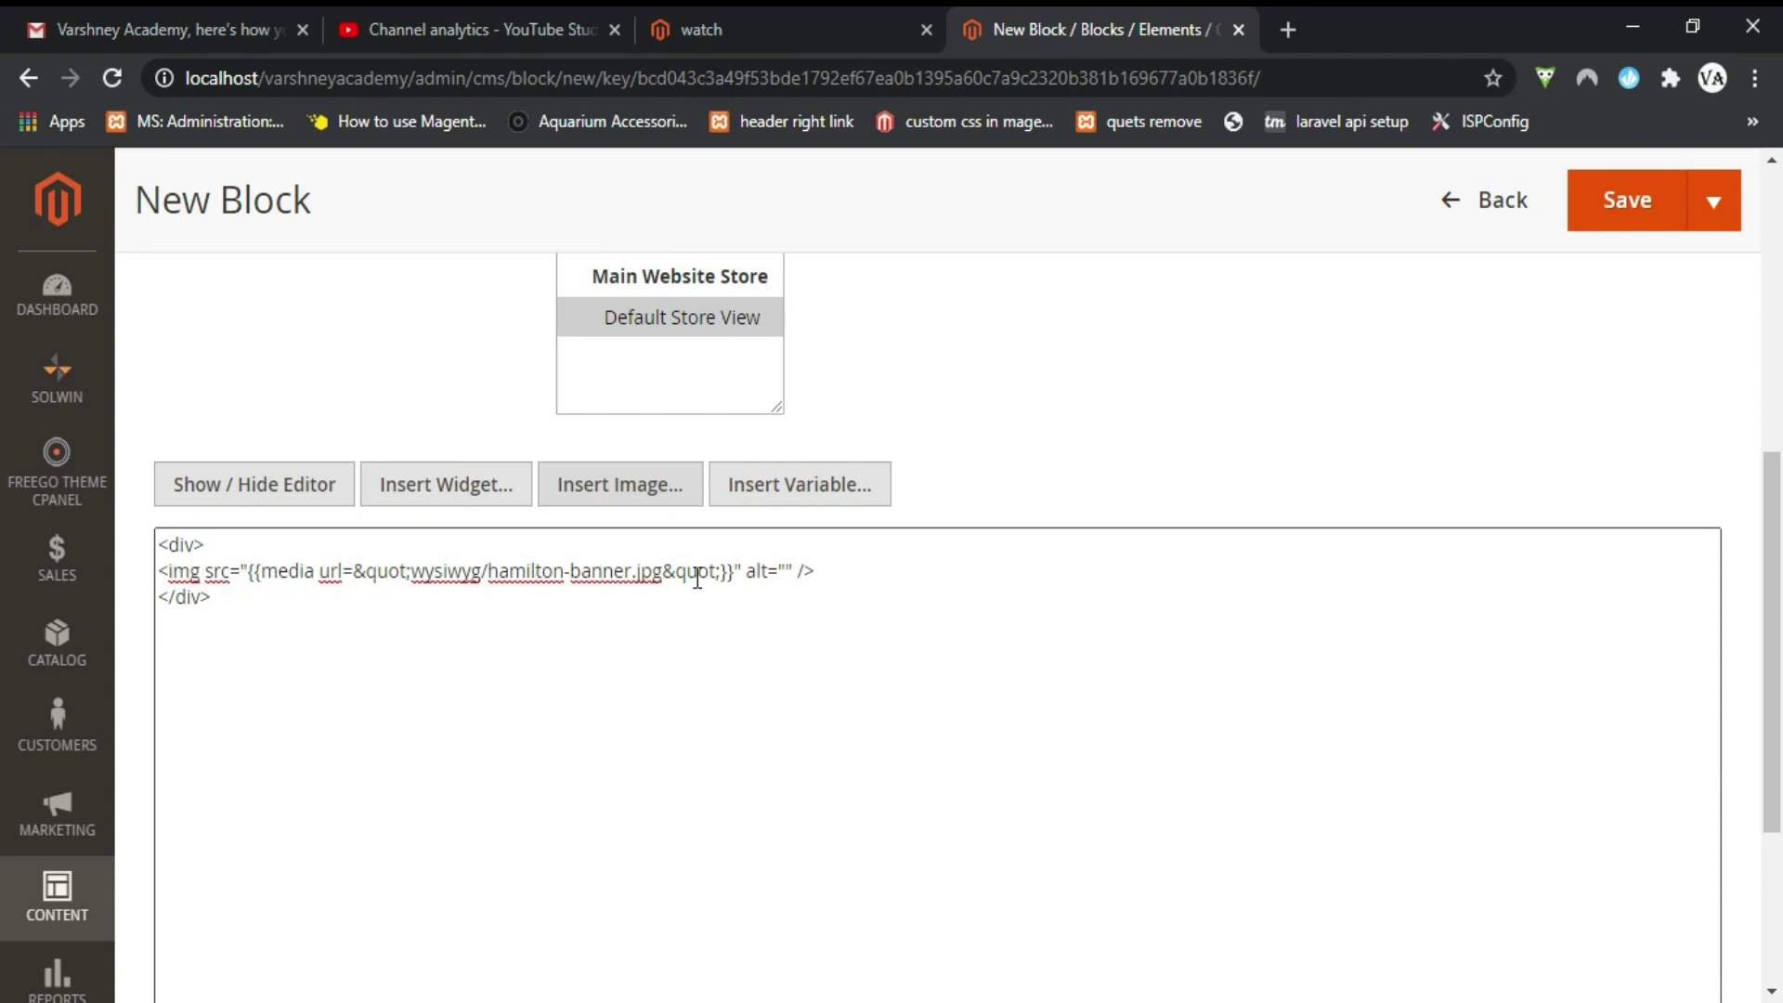
# Step: Save the new block and check its entry in the Blocks list
pyautogui.scroll(7, 994, 464)
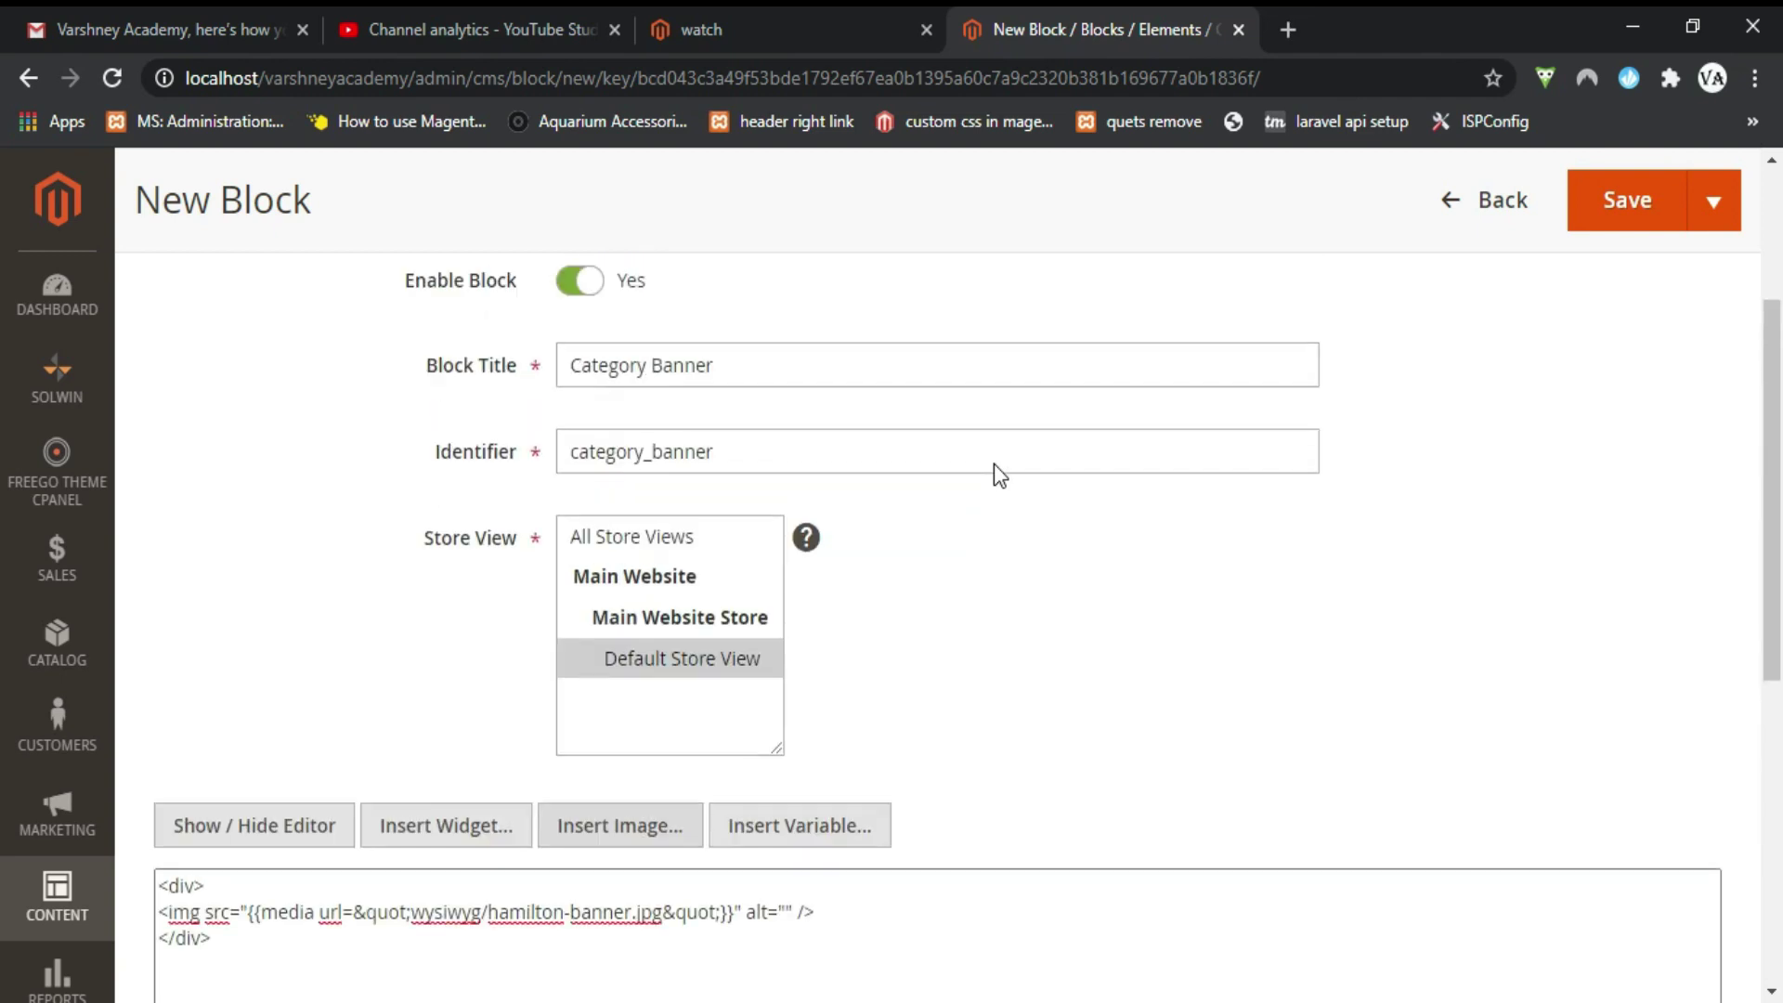
pyautogui.click(1579, 394)
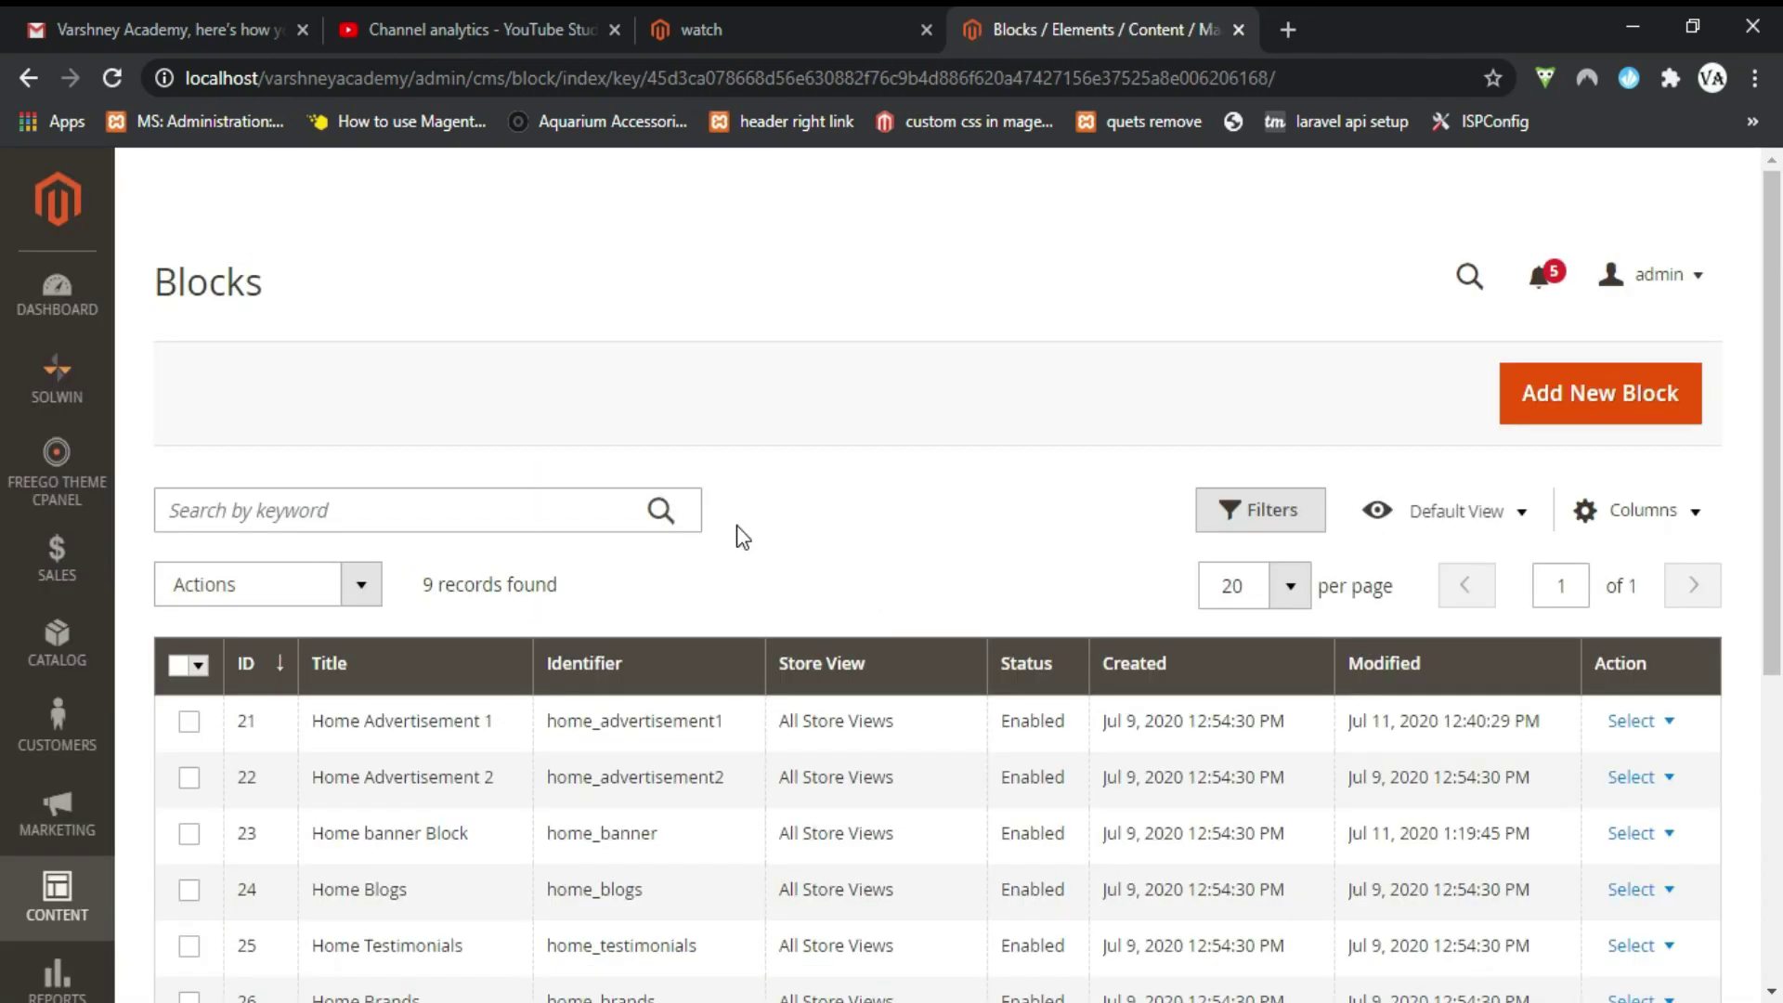
pyautogui.scroll(-5, 737, 526)
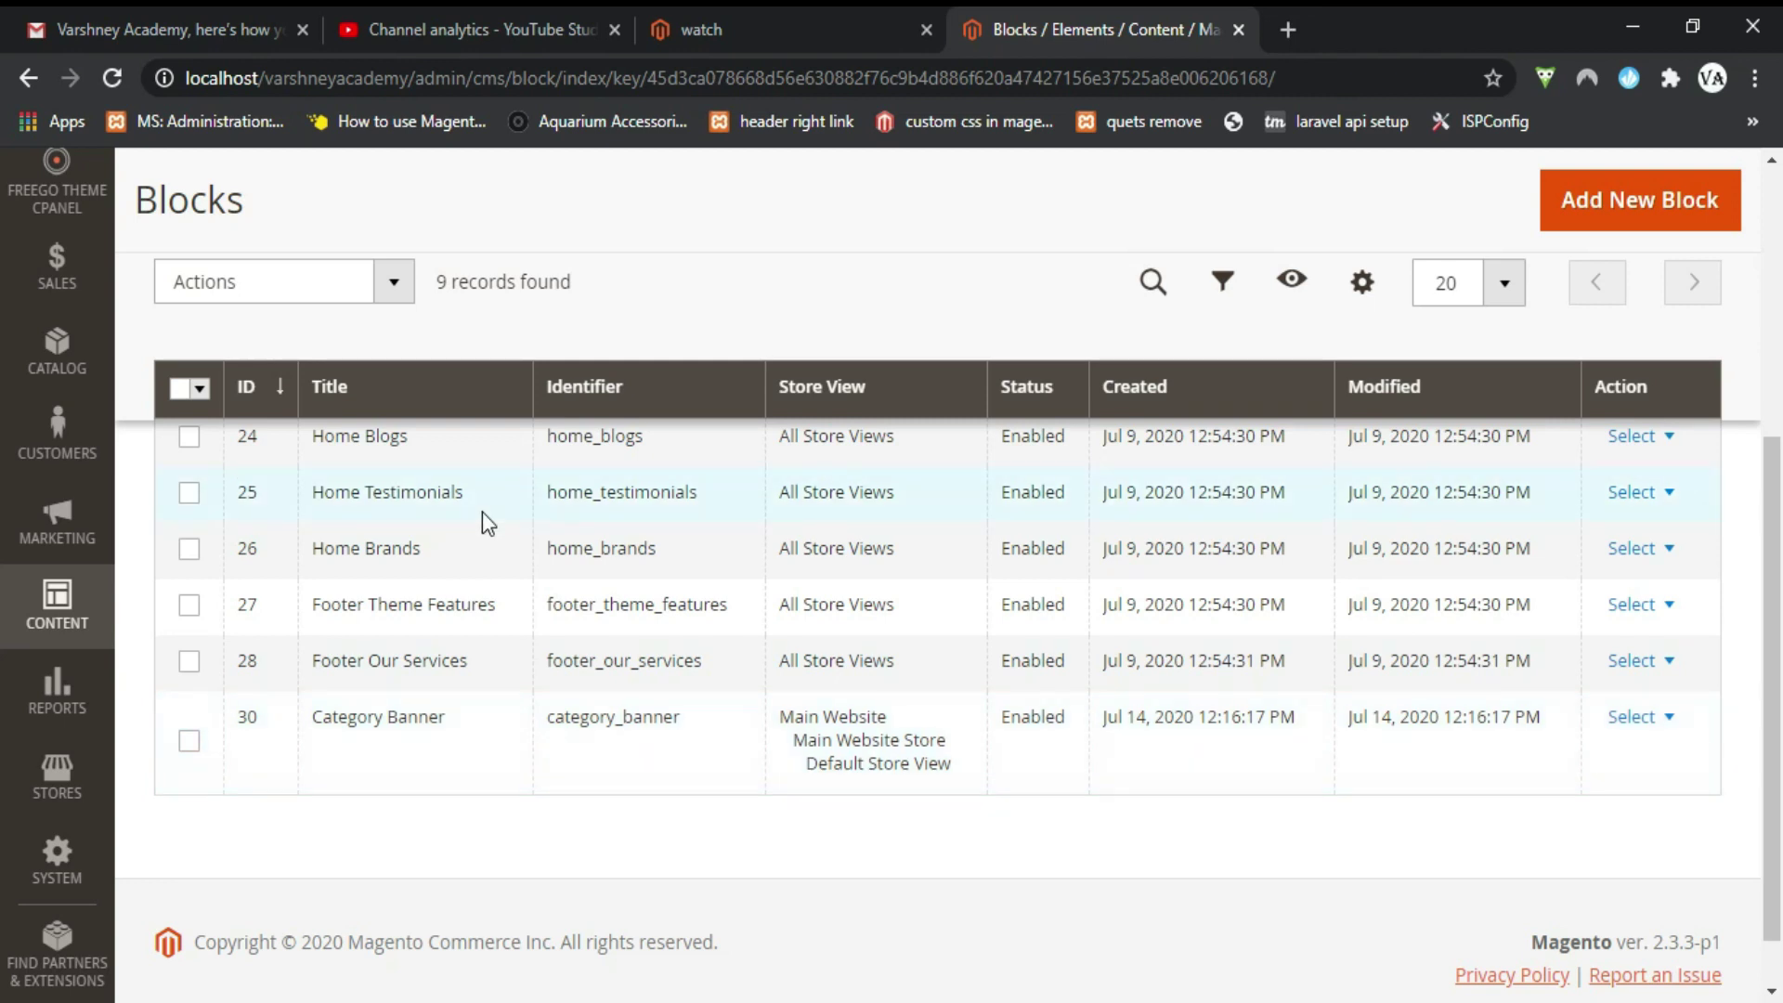
pyautogui.scroll(5, 482, 513)
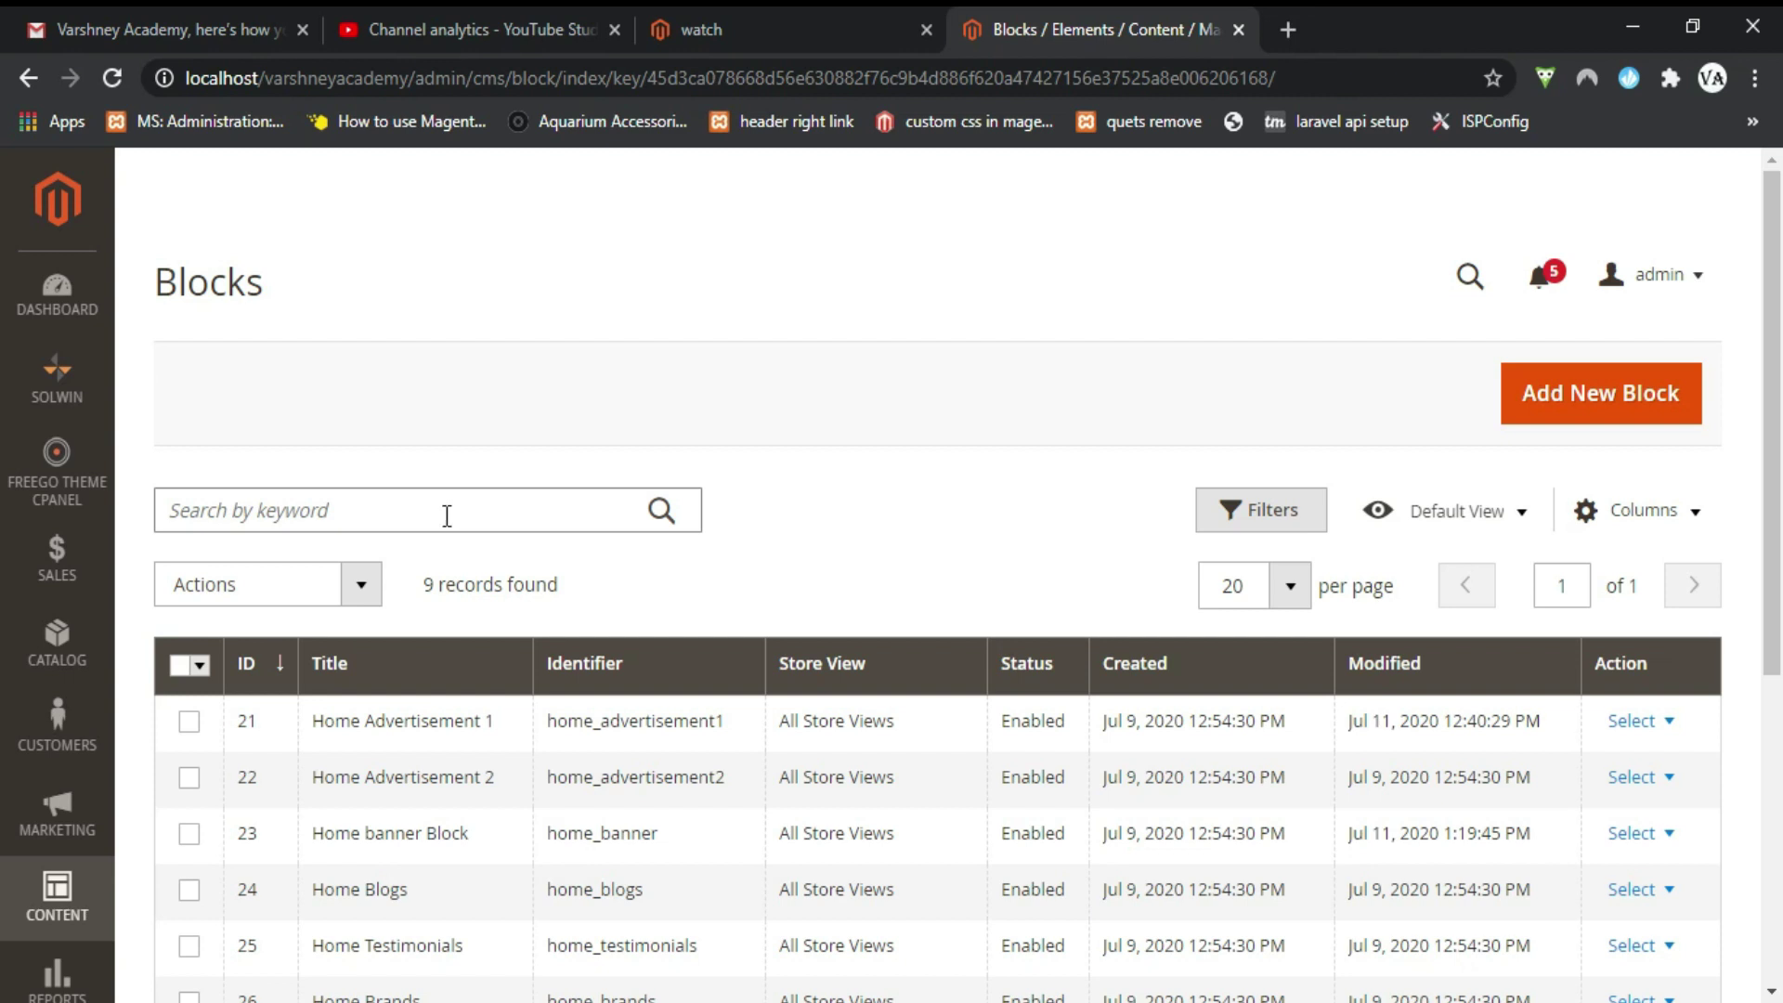
# Step: Open the Widgets list under Content and start adding a new widget
pyautogui.click(61, 901)
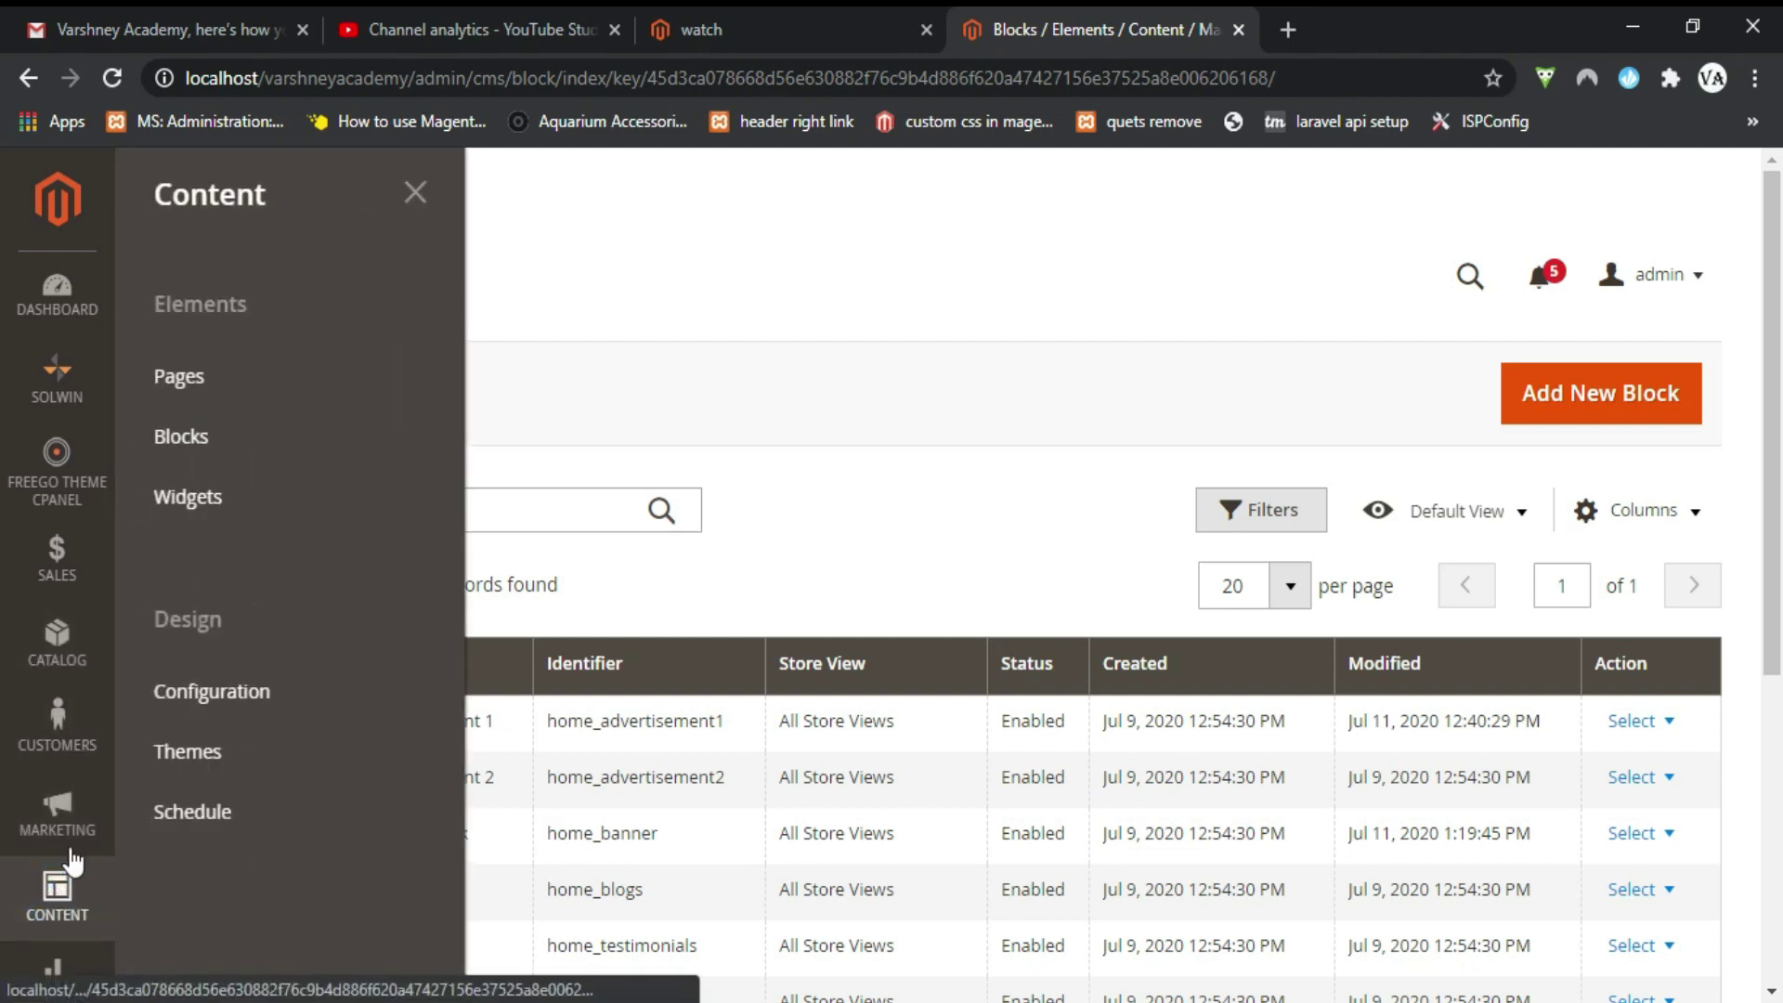
pyautogui.click(218, 504)
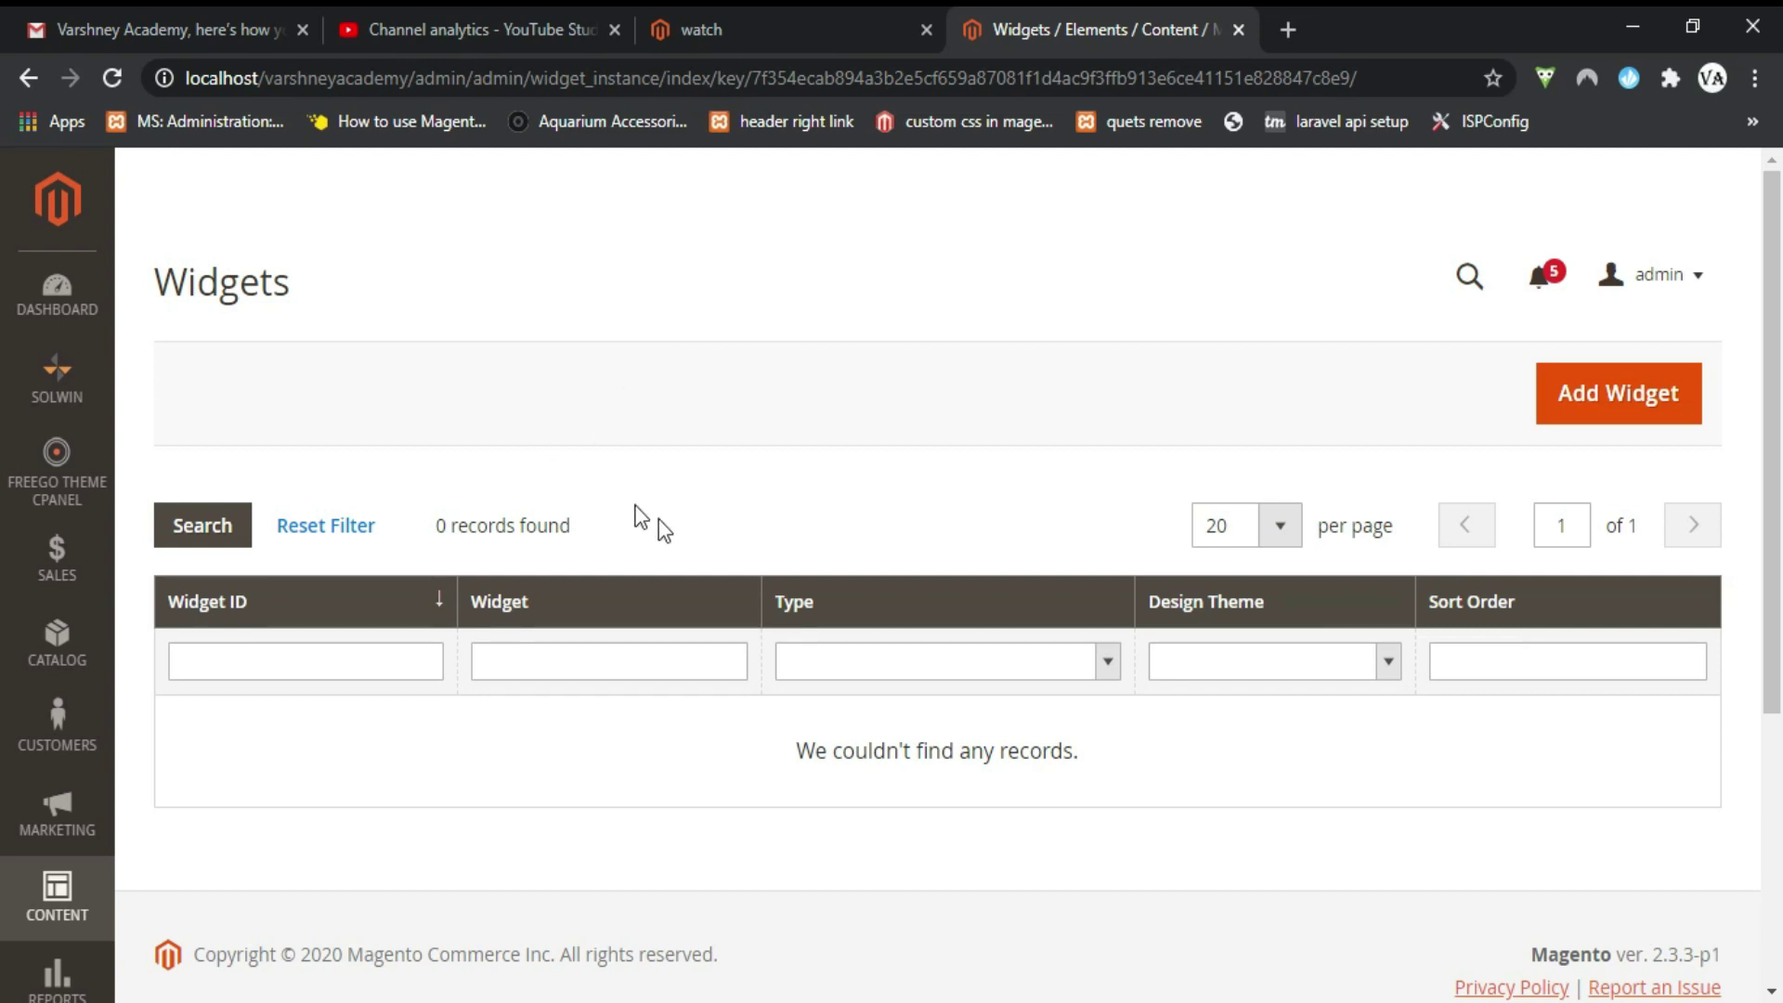
pyautogui.click(792, 747)
pyautogui.moveTo(794, 752); pyautogui.dragTo(1080, 756)
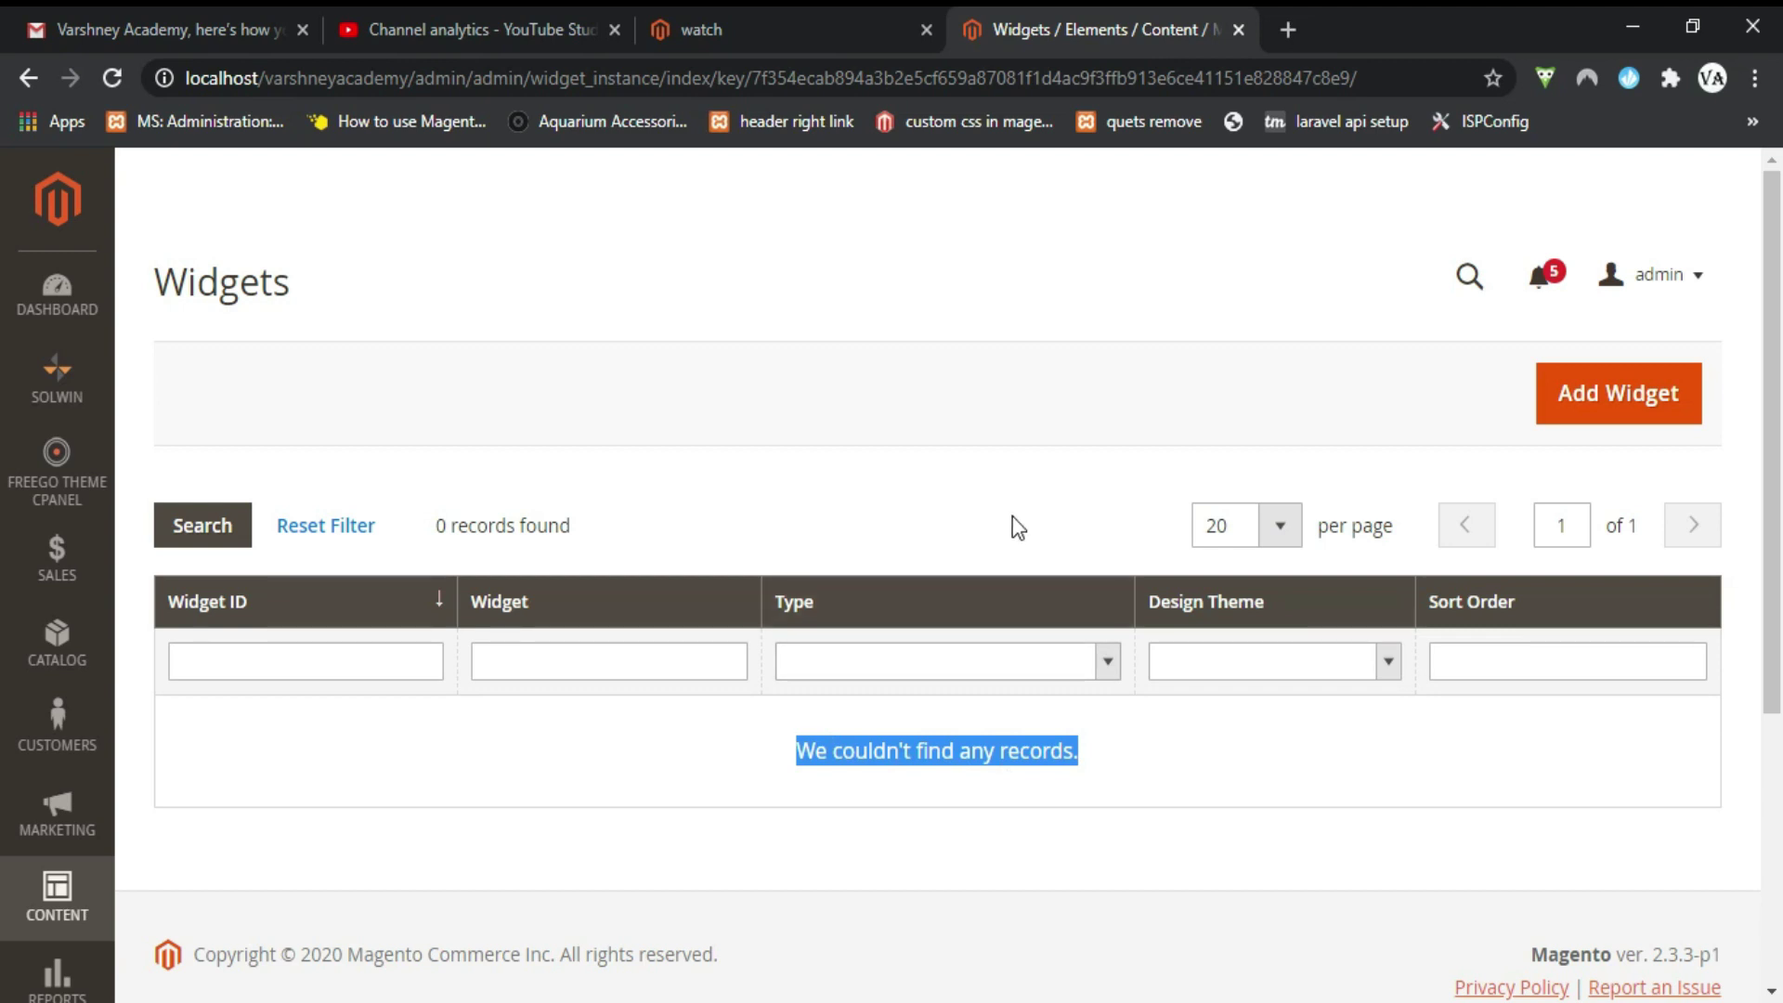
pyautogui.click(1623, 405)
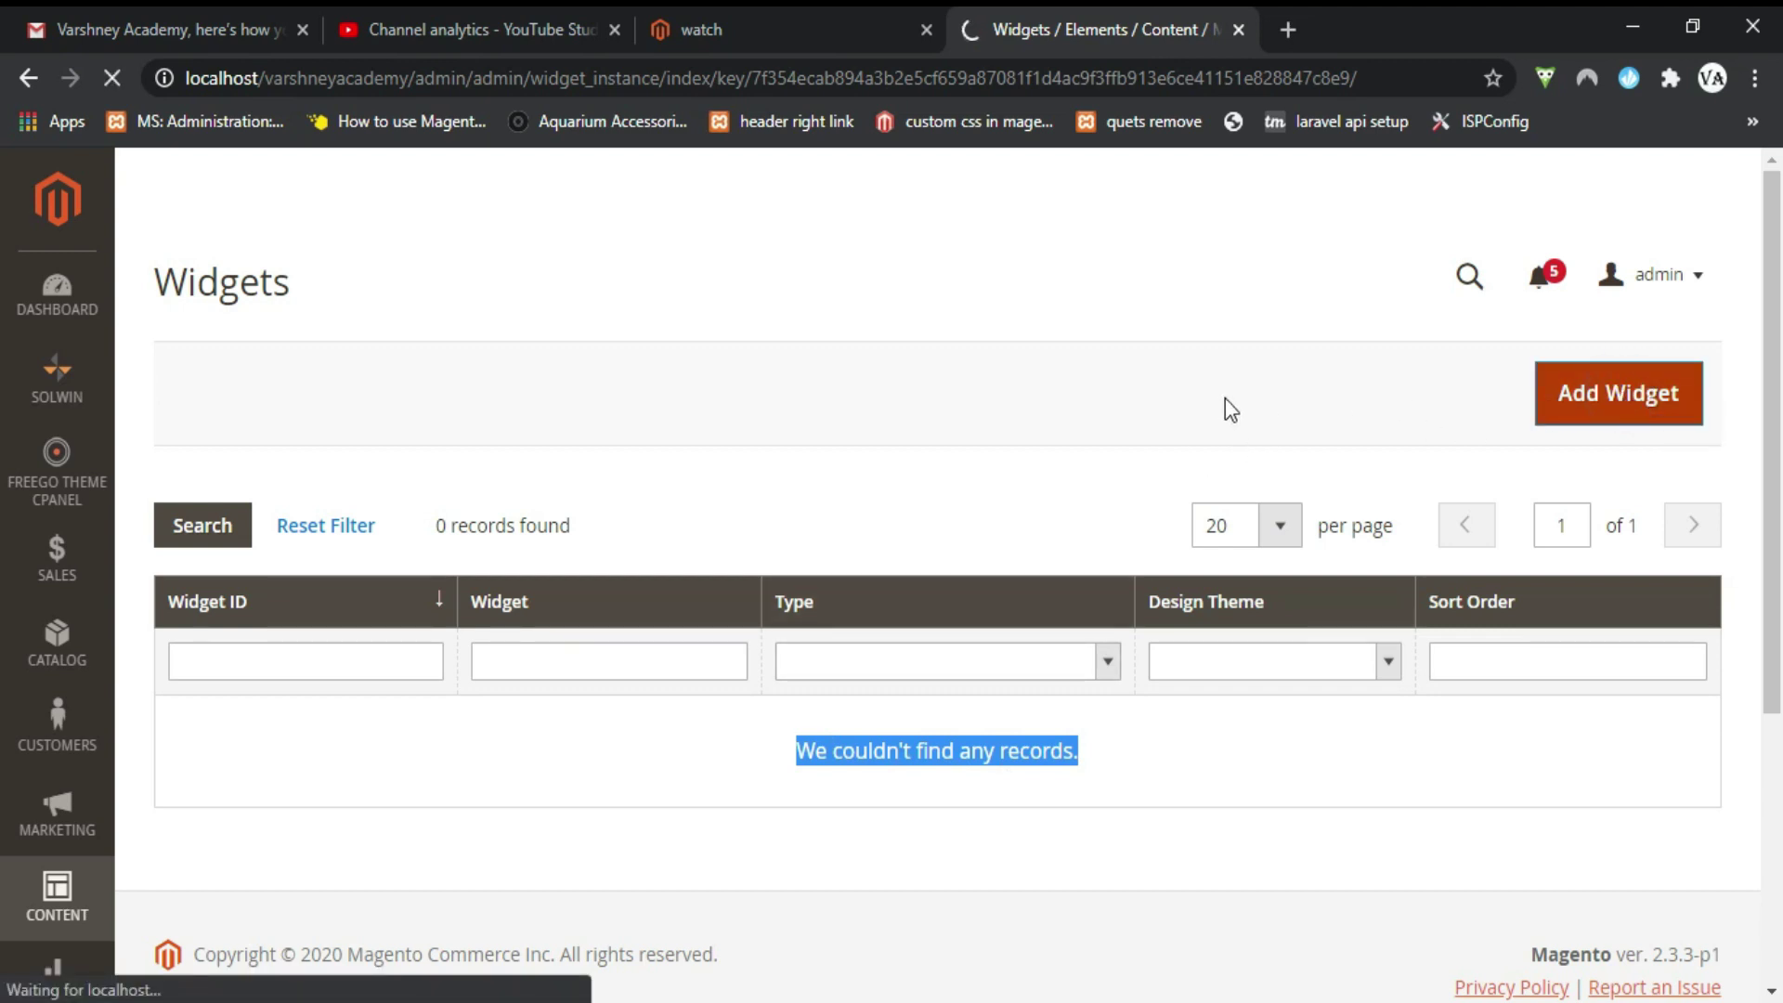
pyautogui.scroll(1, 733, 471)
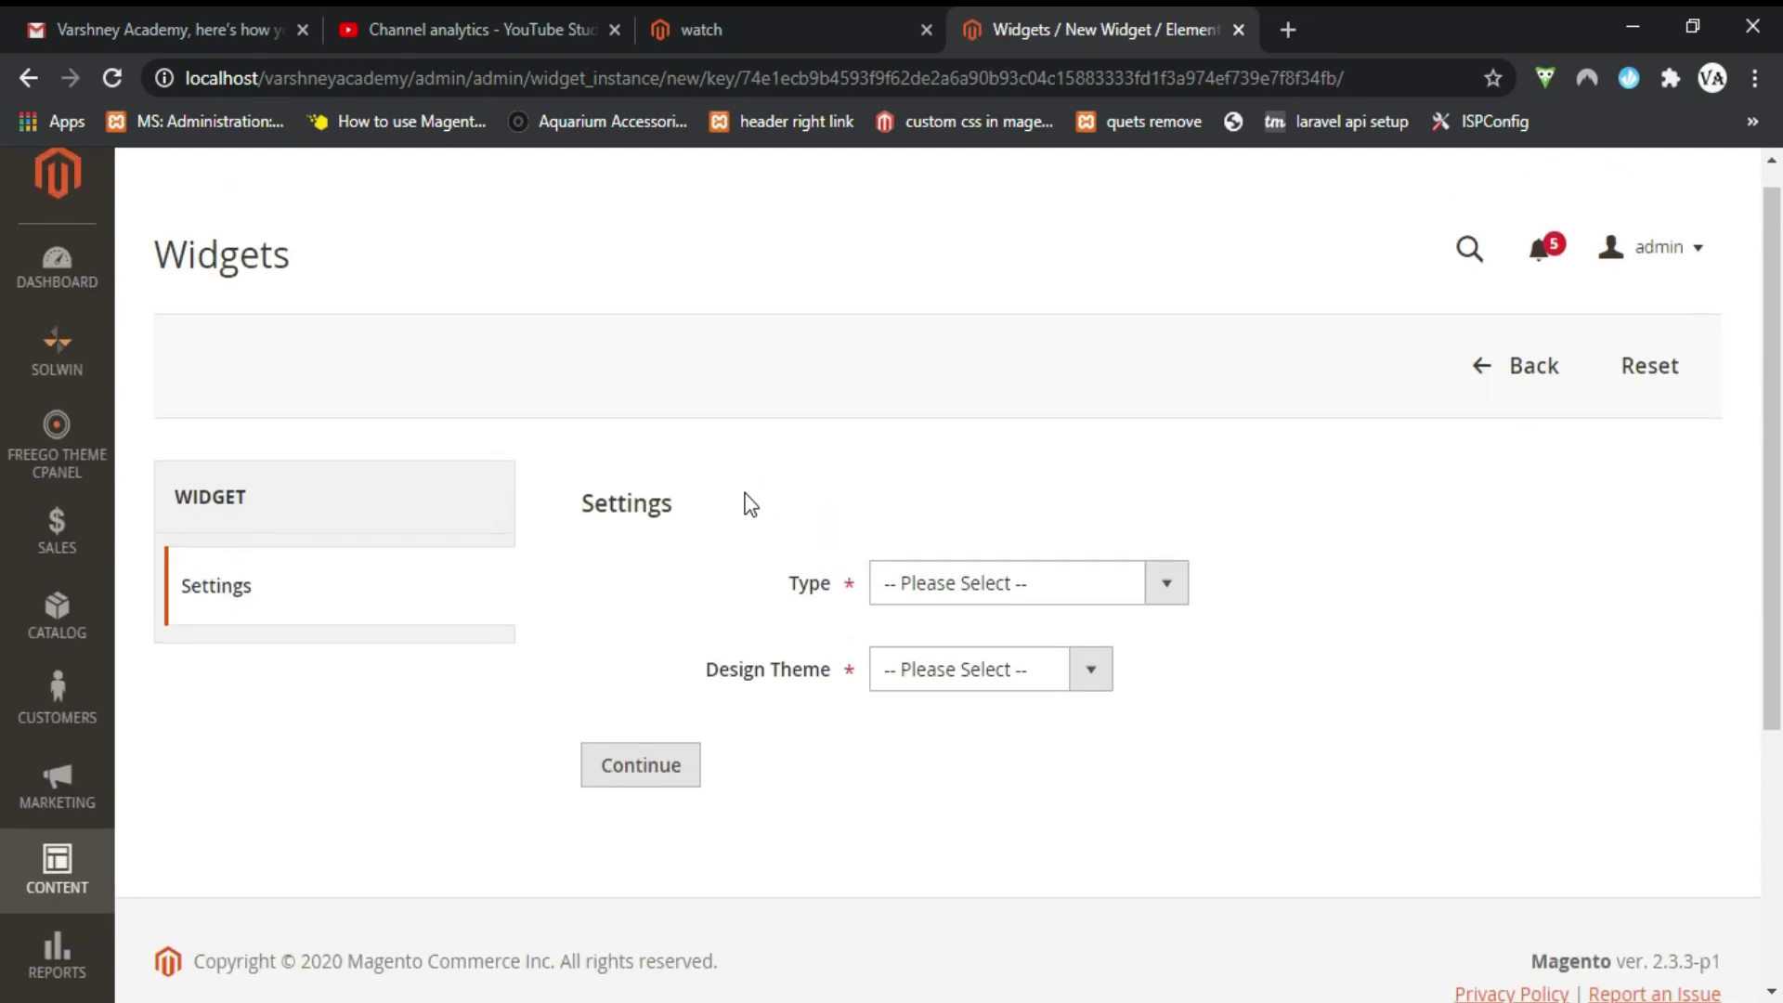
# Step: Set the new widget's type to CMS Static Block and its design theme to Solwin FreeGo, and continue to the storefront properties
pyautogui.doubleClick(789, 587)
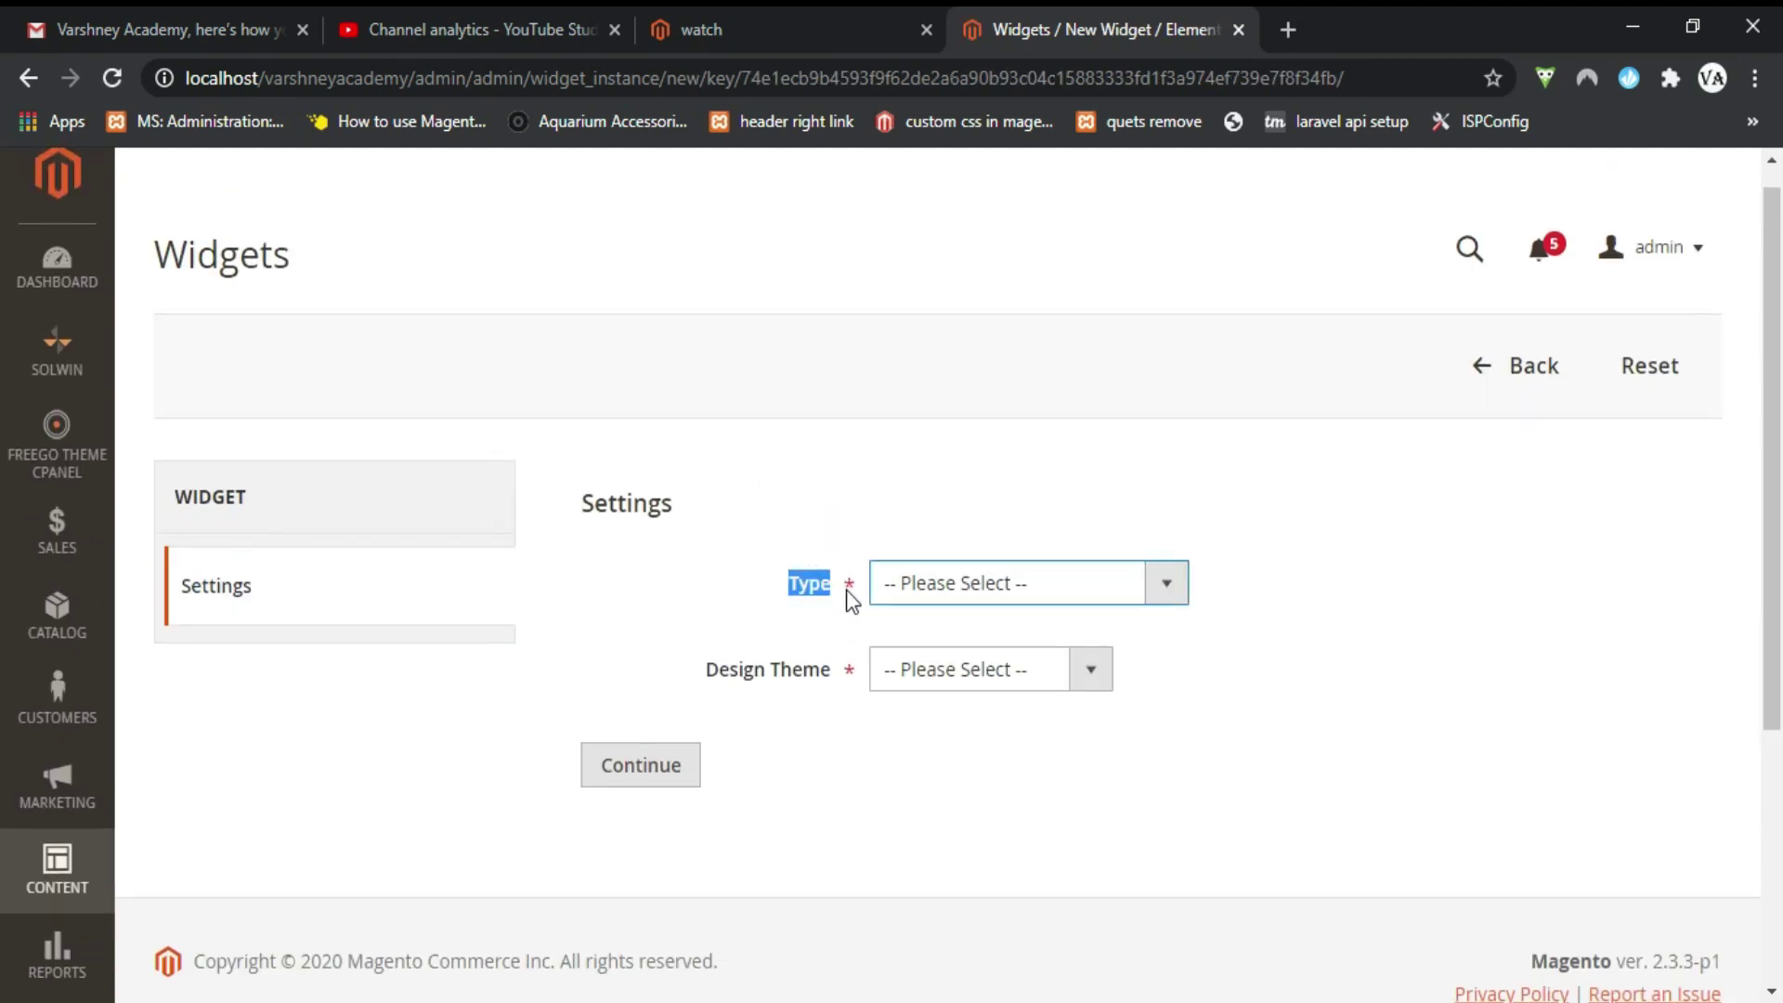
pyautogui.click(935, 590)
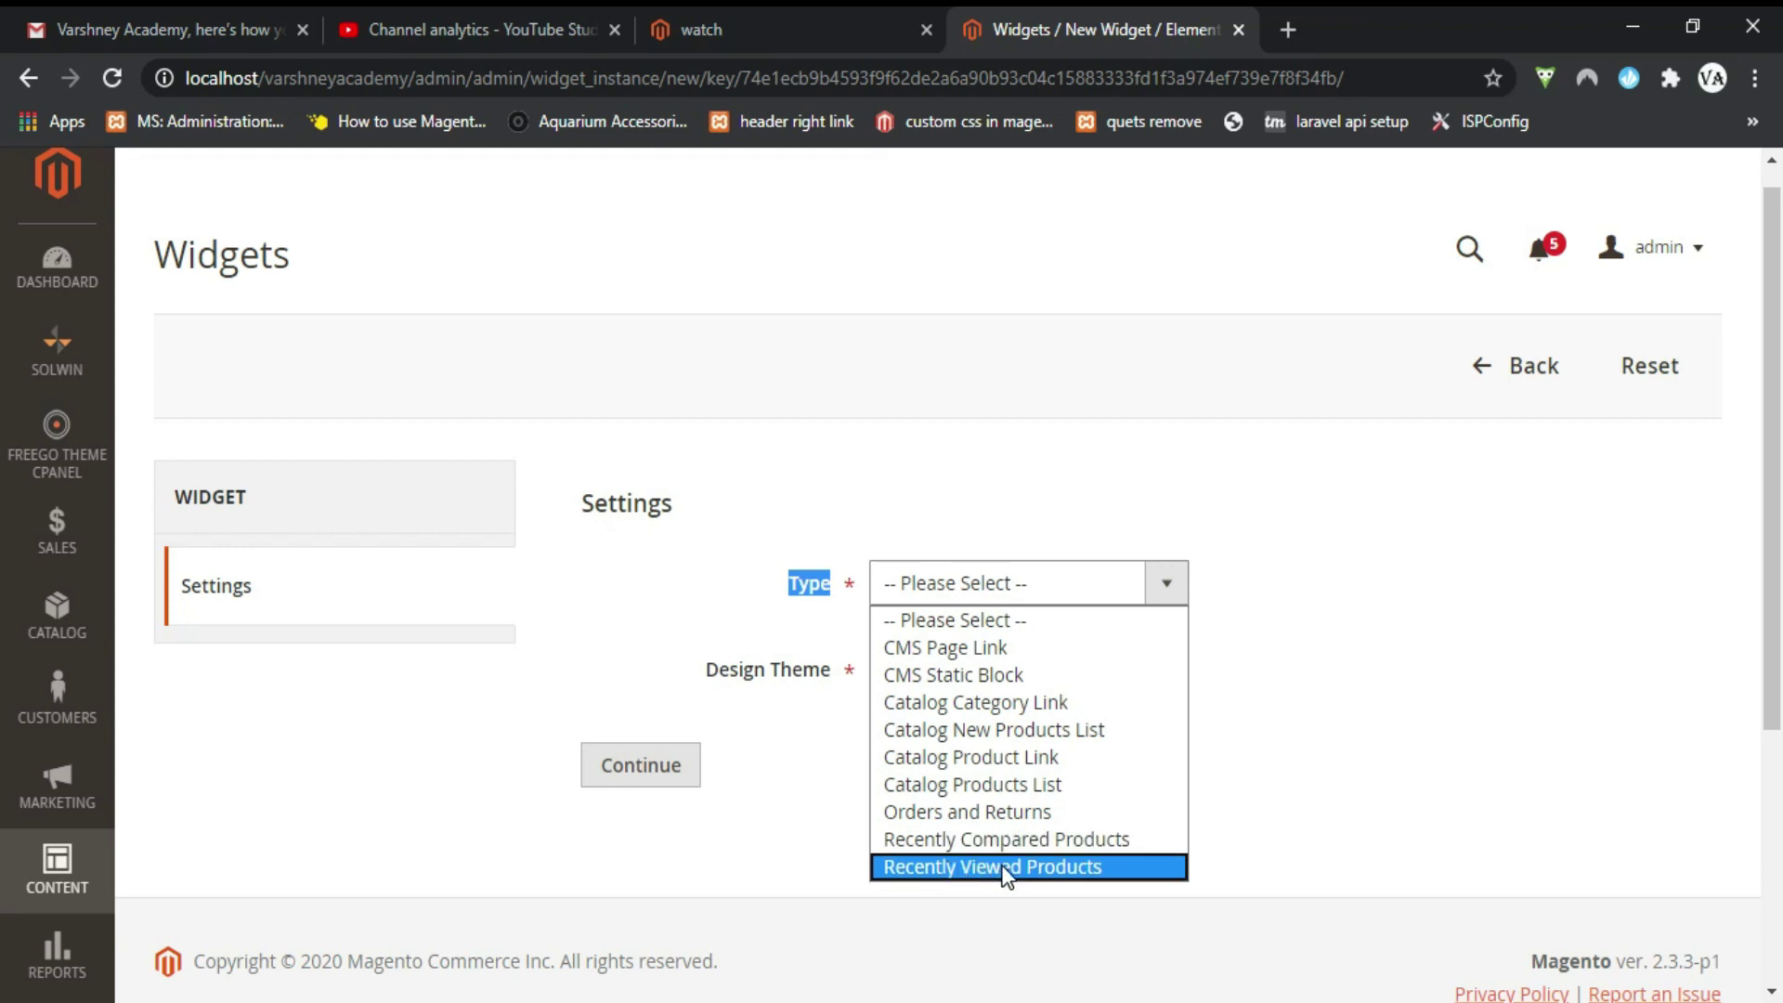
pyautogui.click(934, 674)
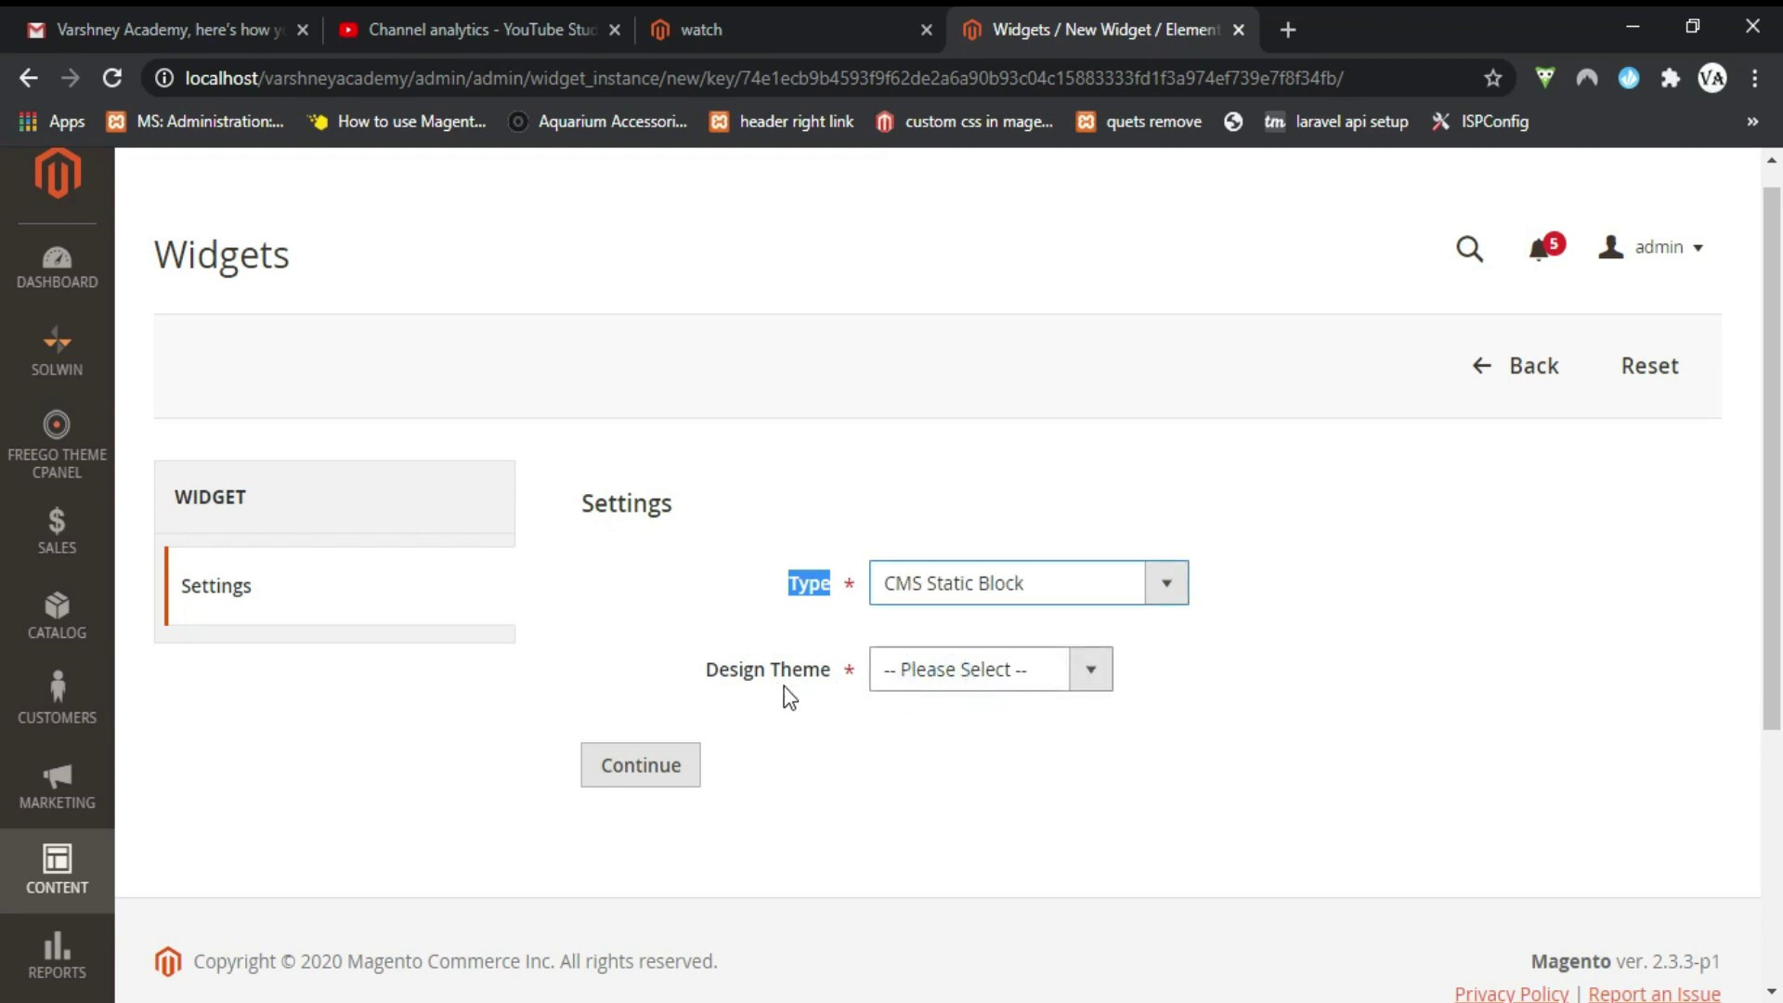
pyautogui.click(929, 670)
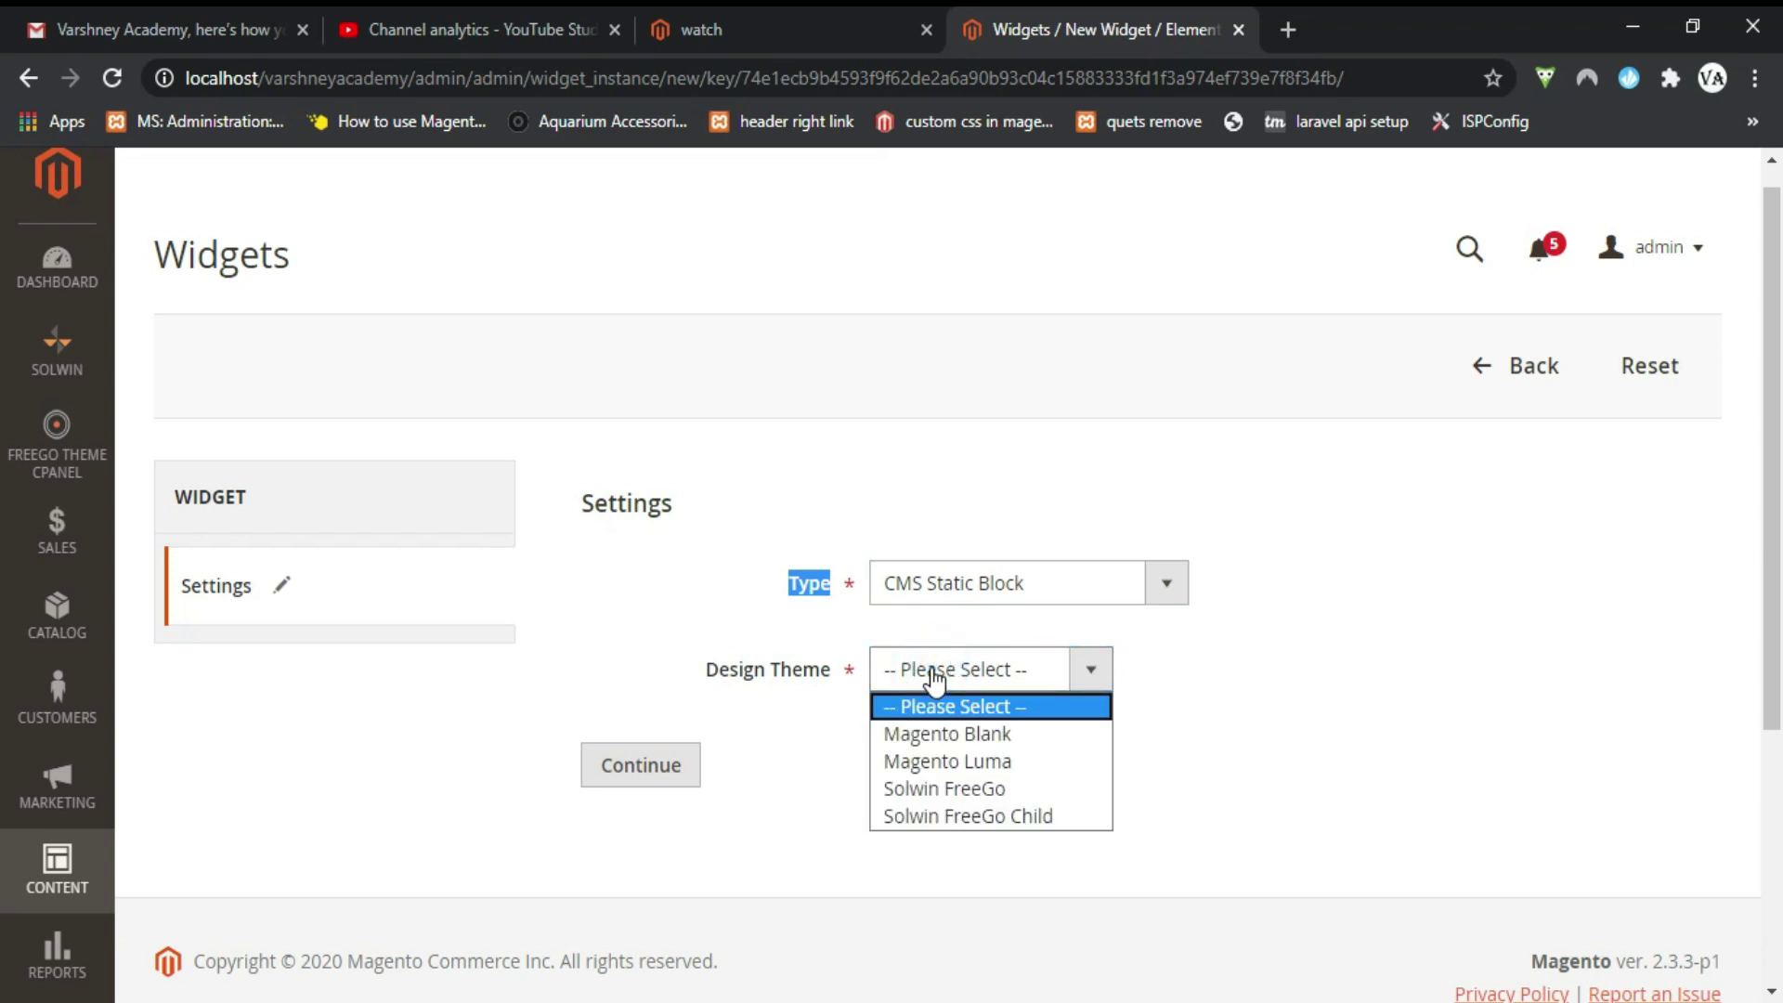
pyautogui.click(935, 788)
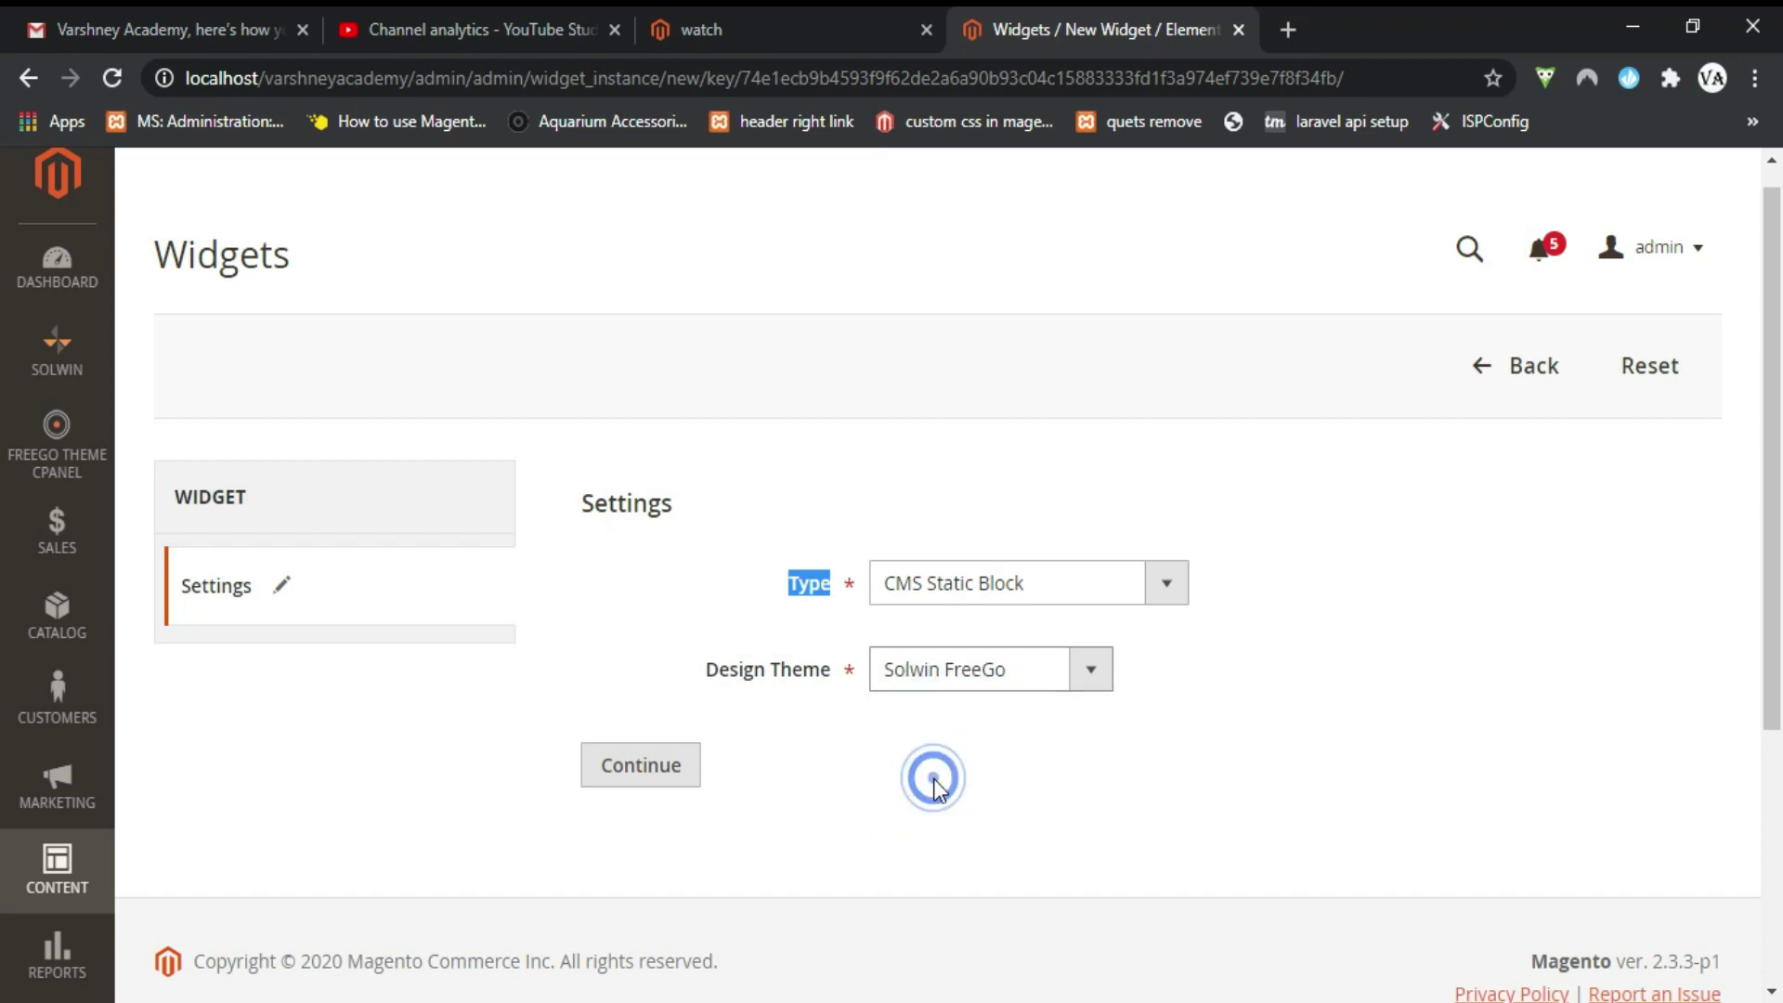
pyautogui.scroll(-1, 846, 756)
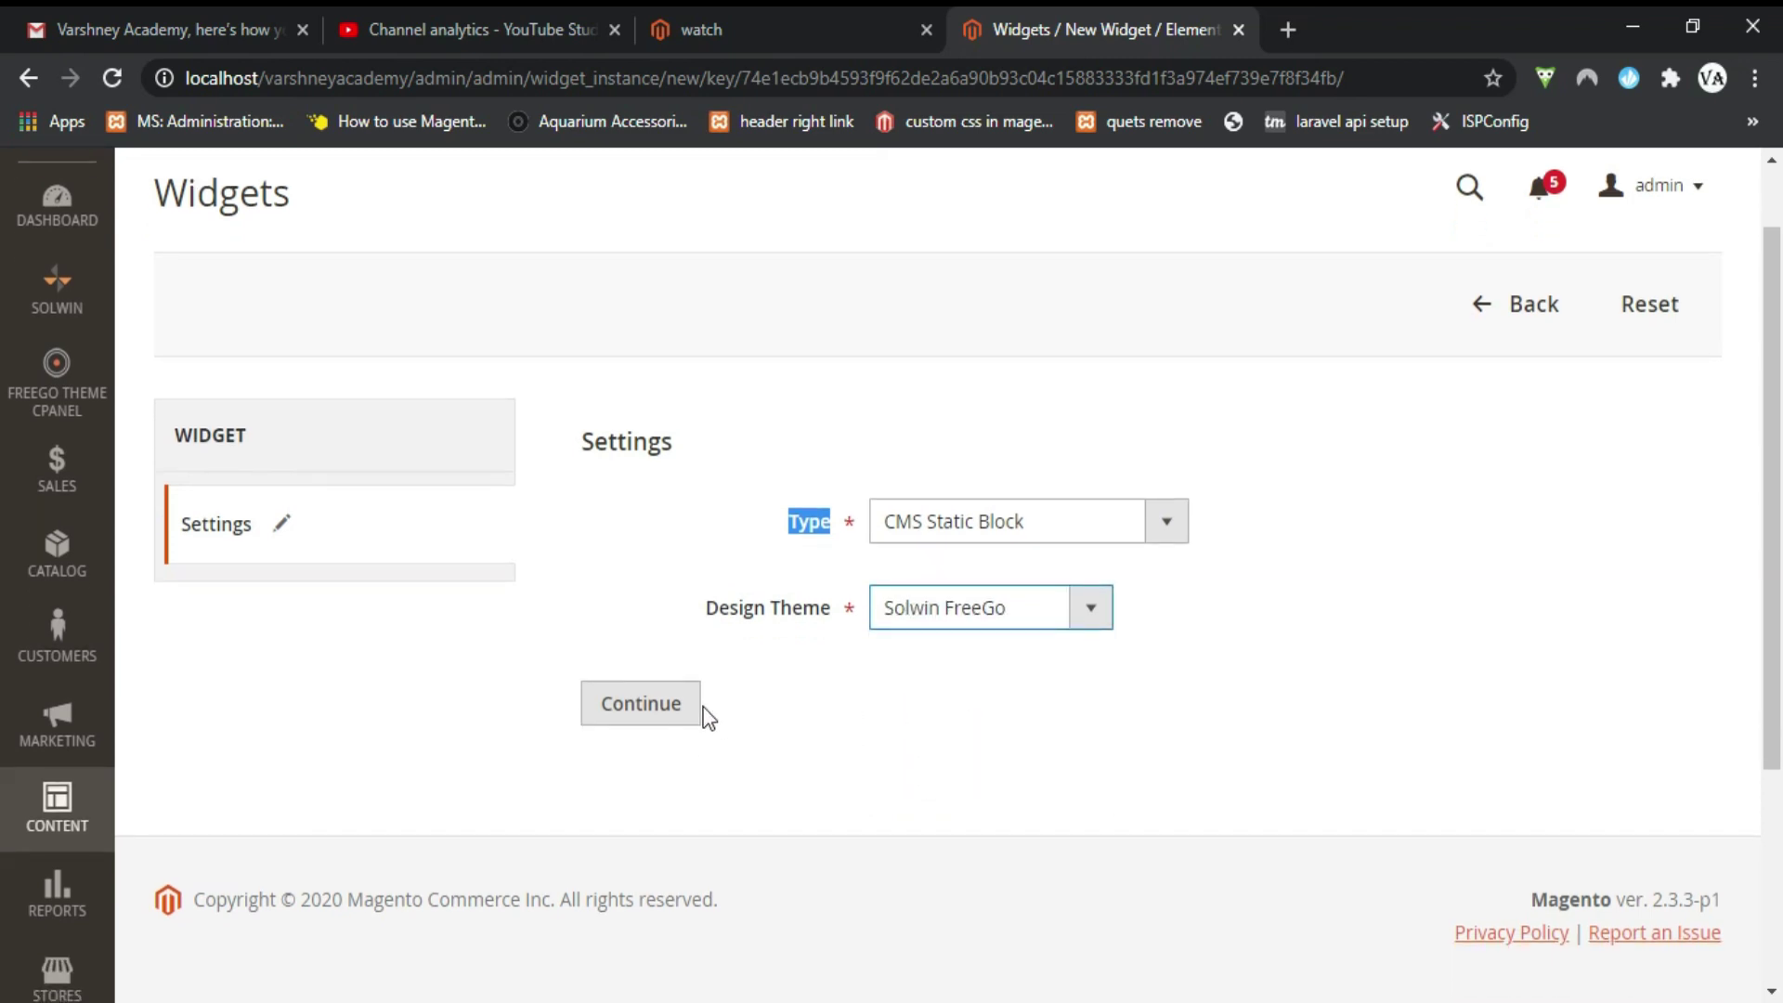
pyautogui.click(661, 713)
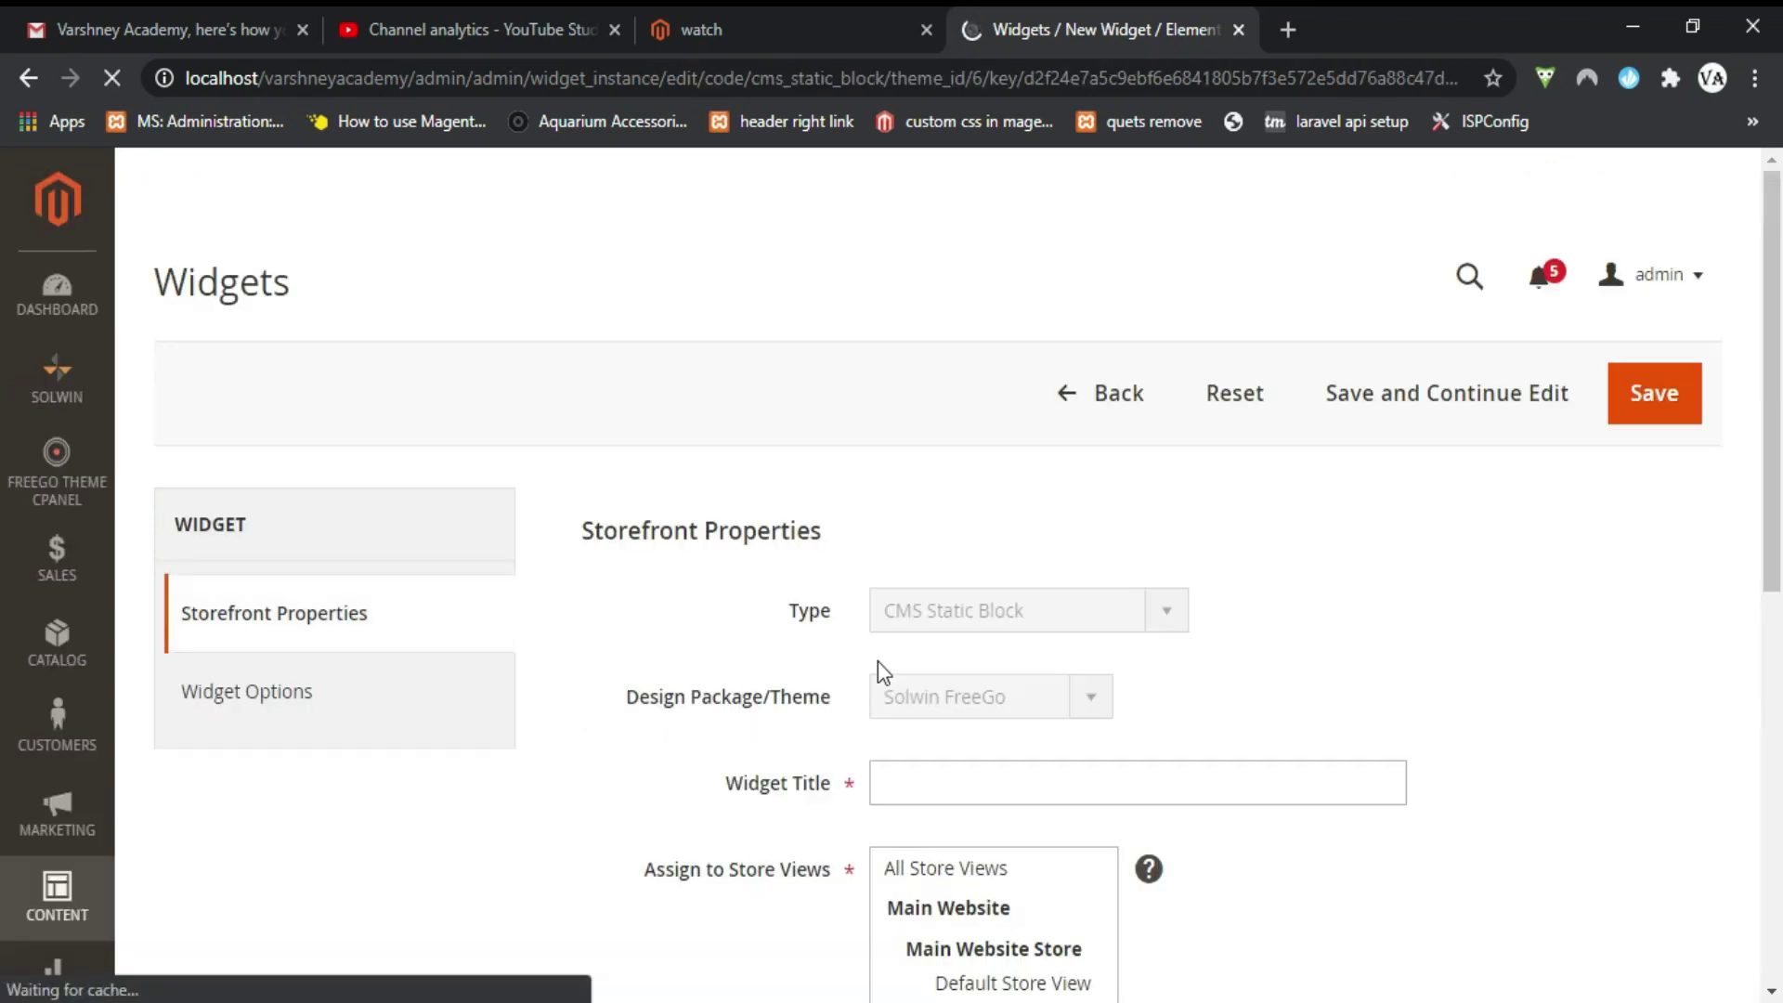
# Step: Title the widget Category Banner and assign it to the Default Store View
pyautogui.scroll(-3, 878, 661)
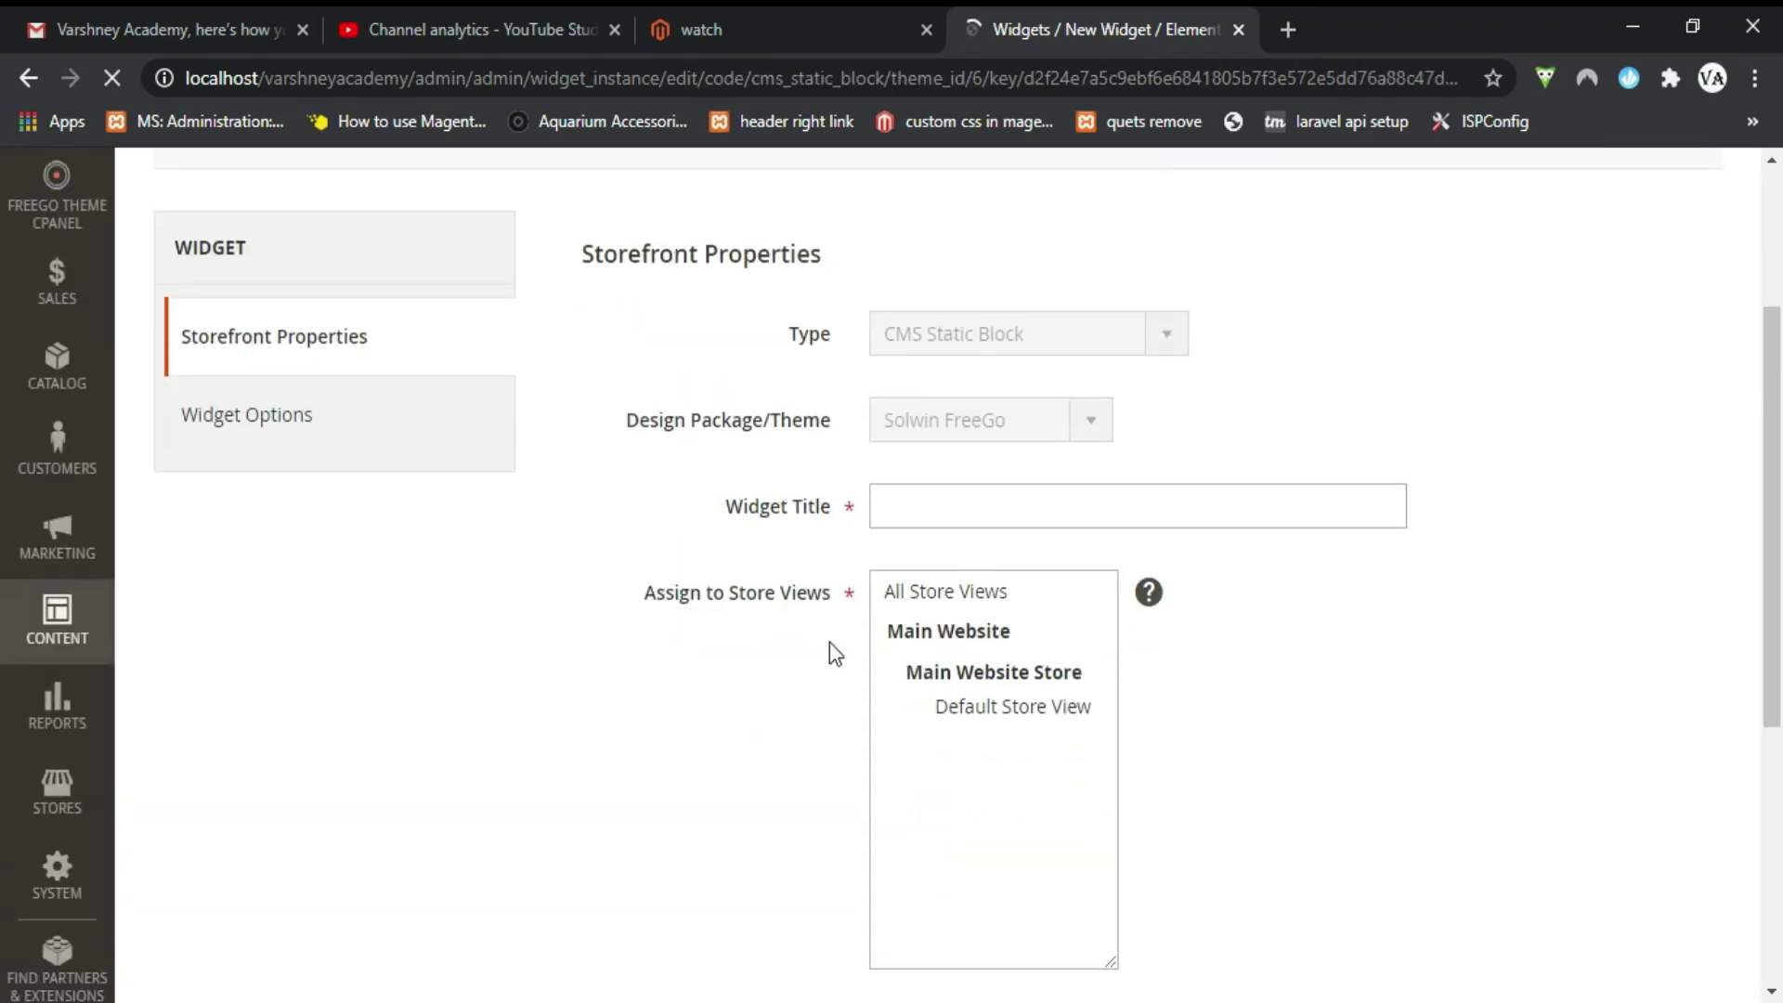
pyautogui.scroll(-1, 828, 642)
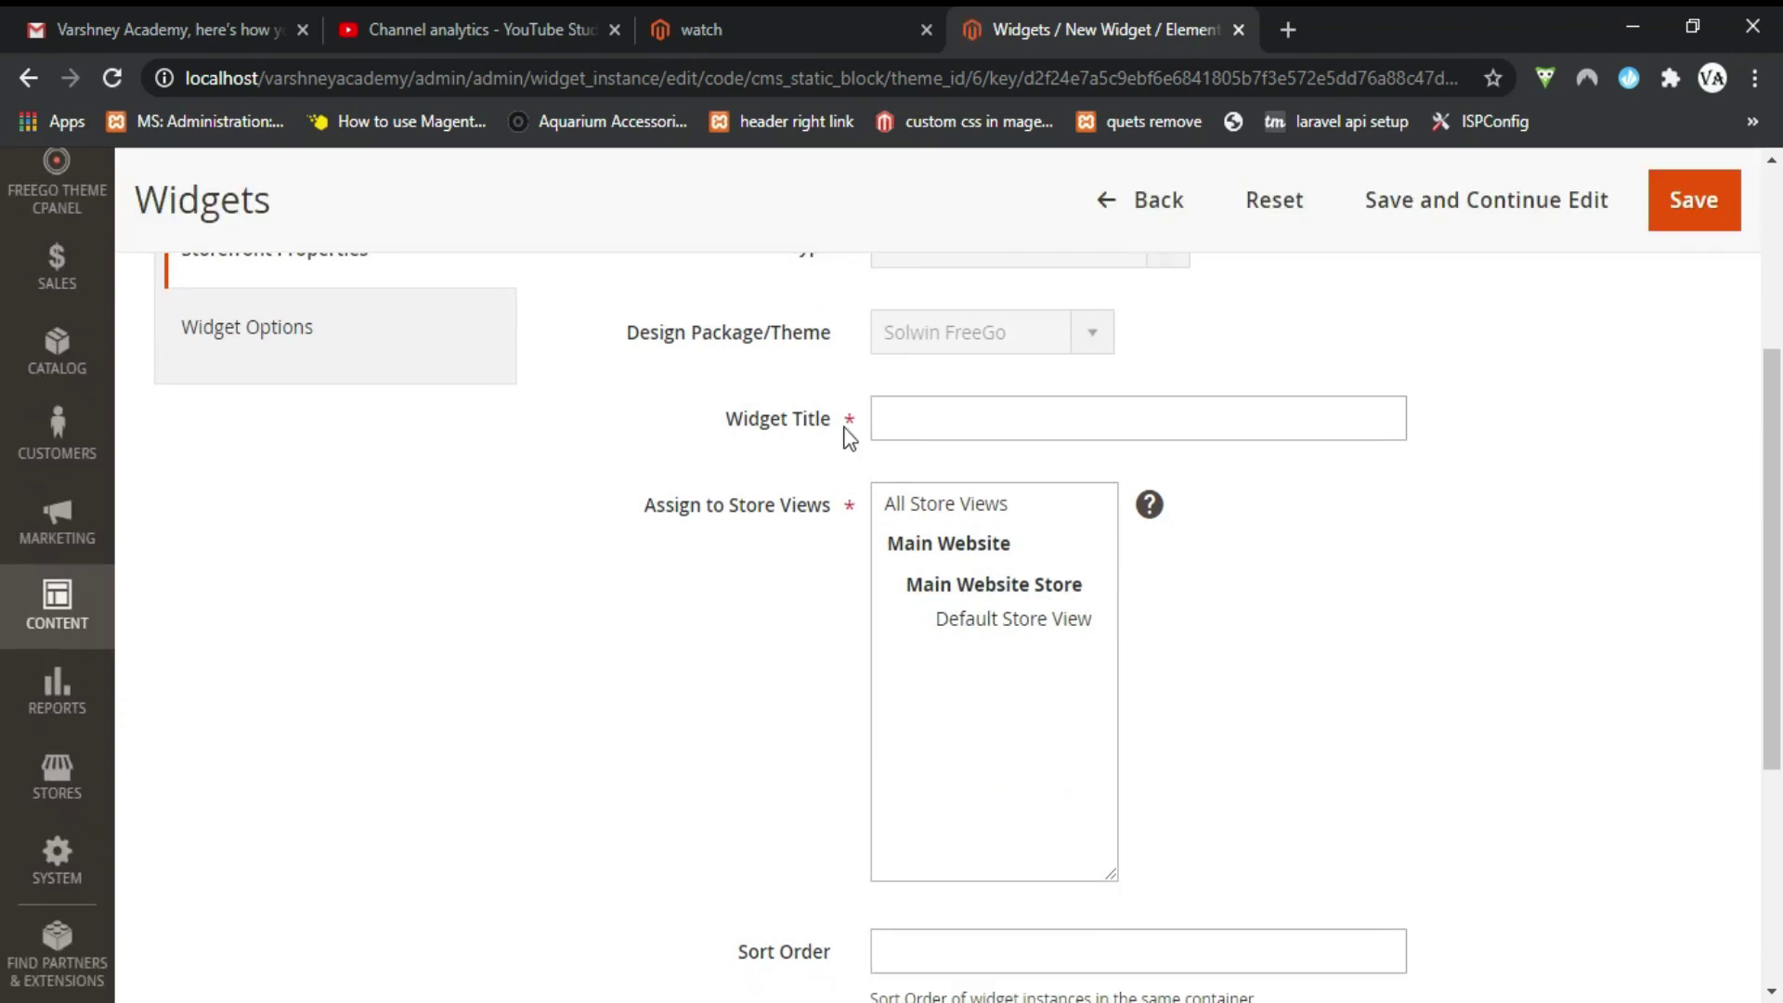
pyautogui.moveTo(726, 418); pyautogui.dragTo(834, 428)
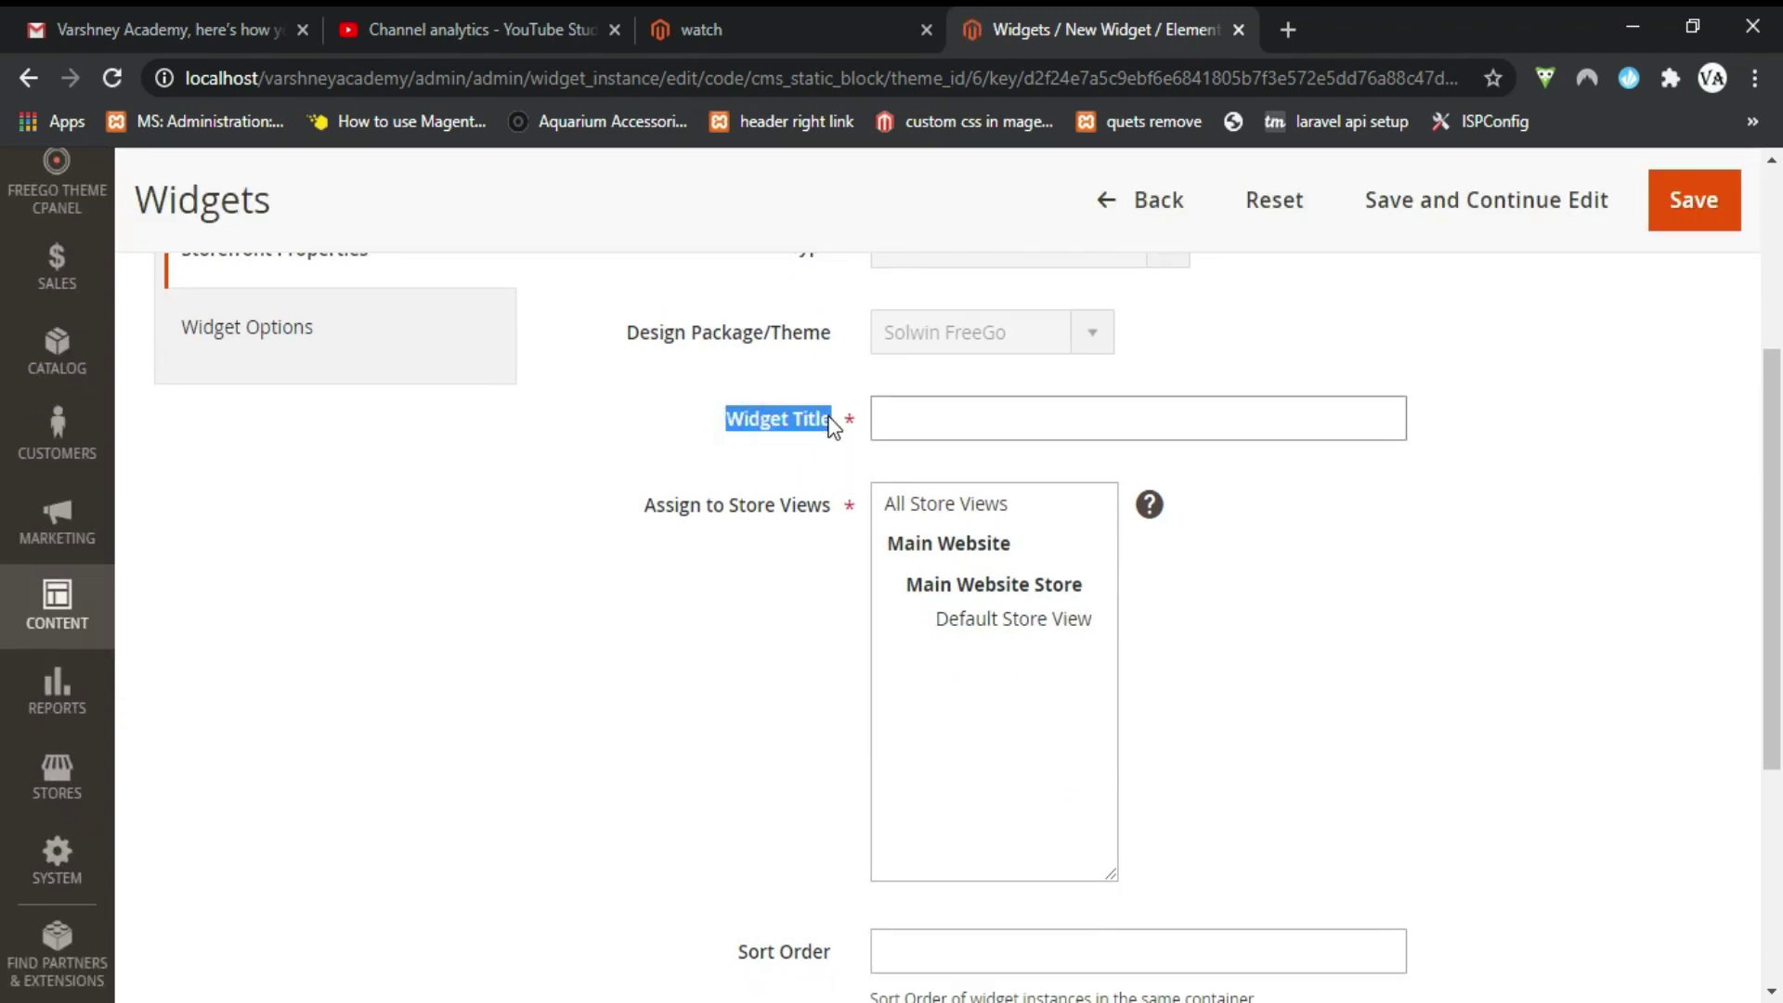
pyautogui.click(943, 408)
pyautogui.write('Categor')
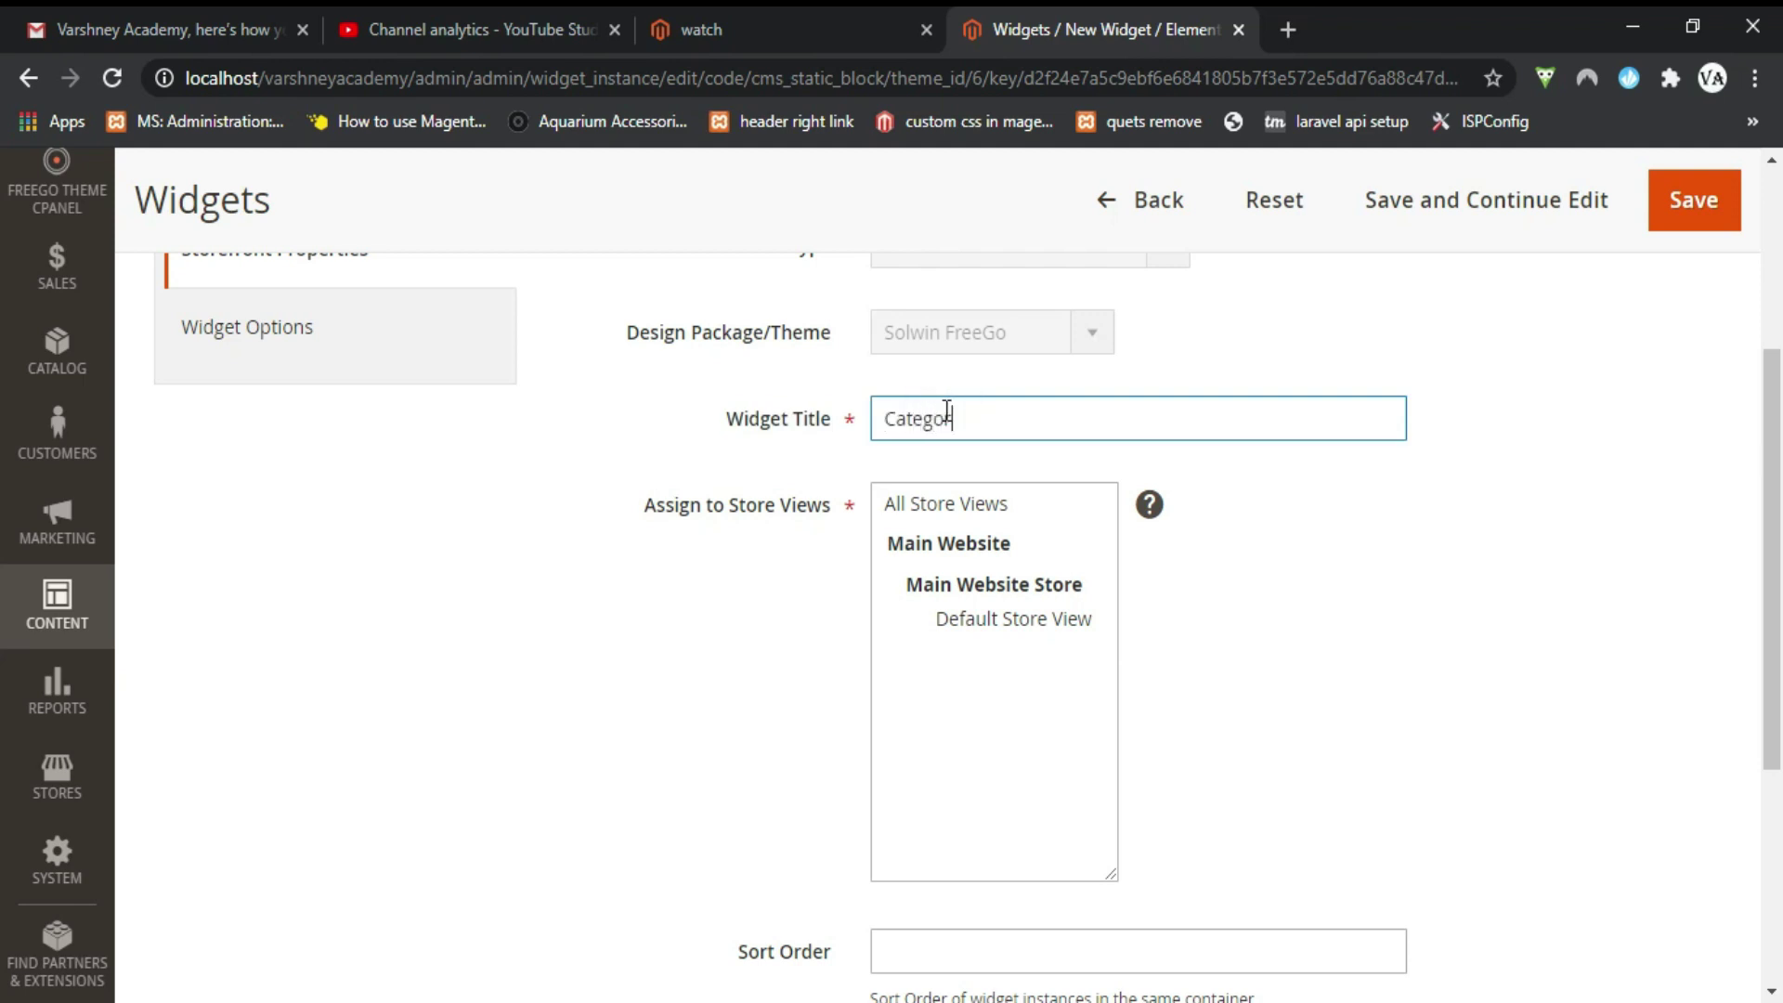
pyautogui.write('y Banner')
pyautogui.scroll(-1, 946, 409)
pyautogui.scroll(-1, 946, 409)
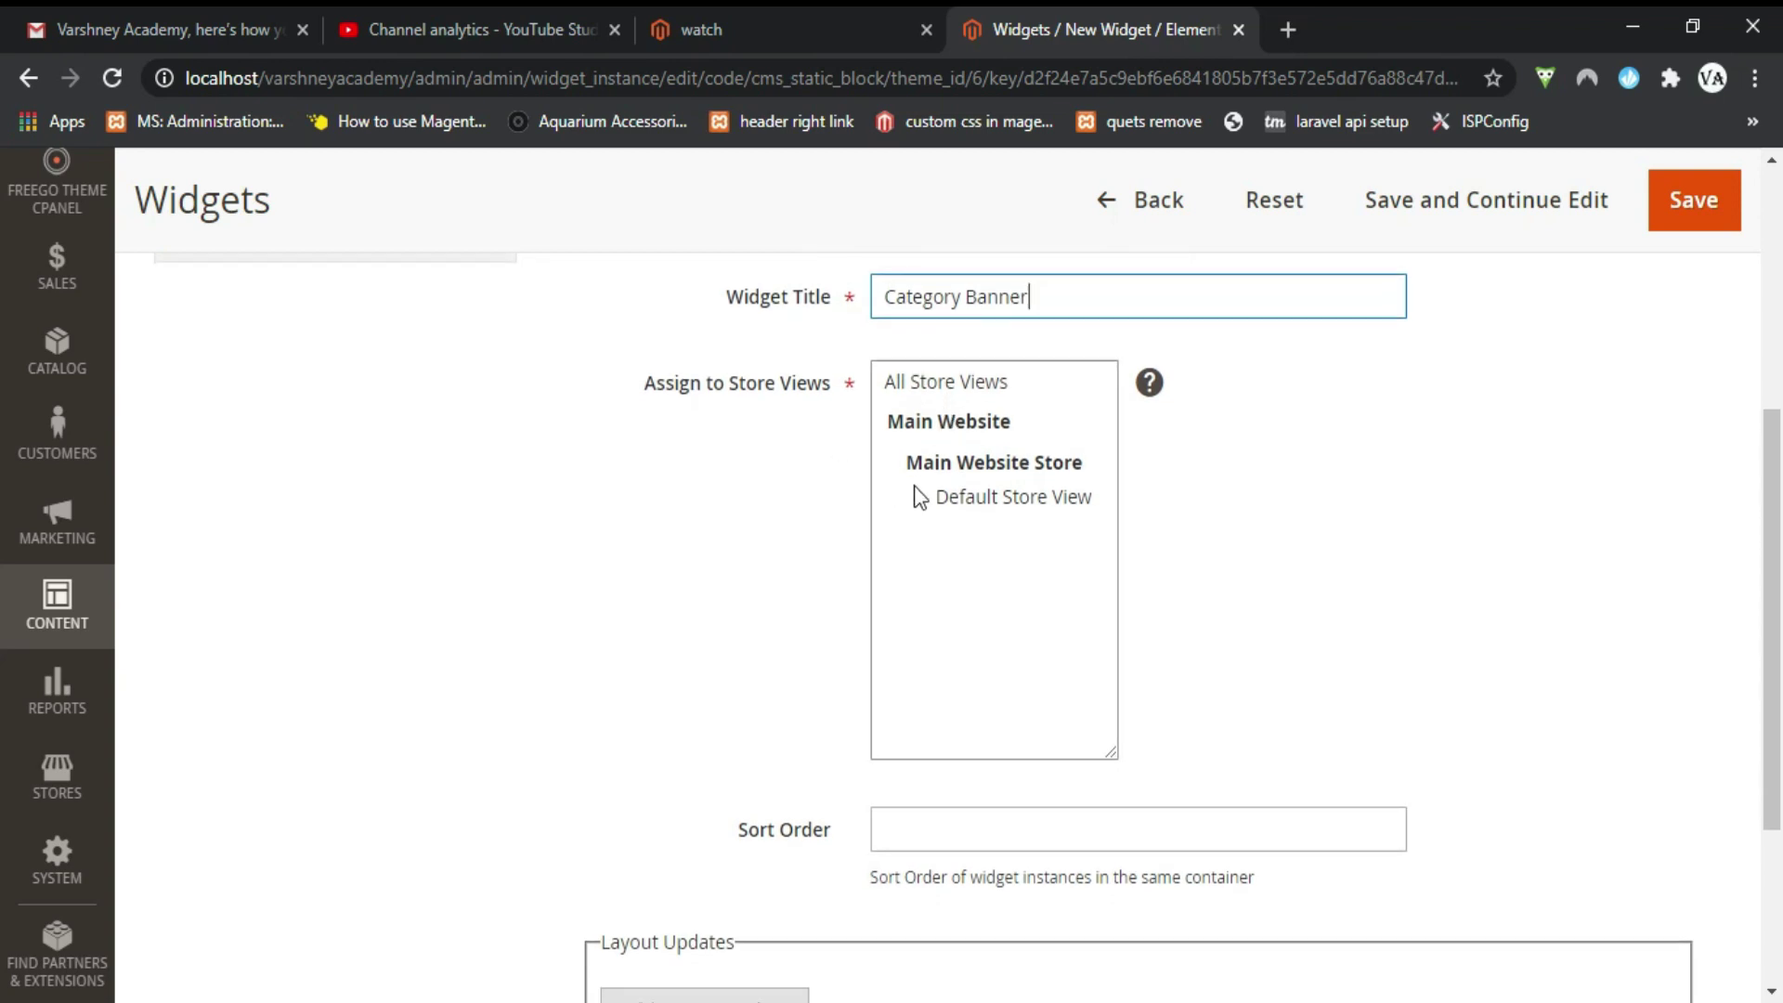
pyautogui.click(932, 507)
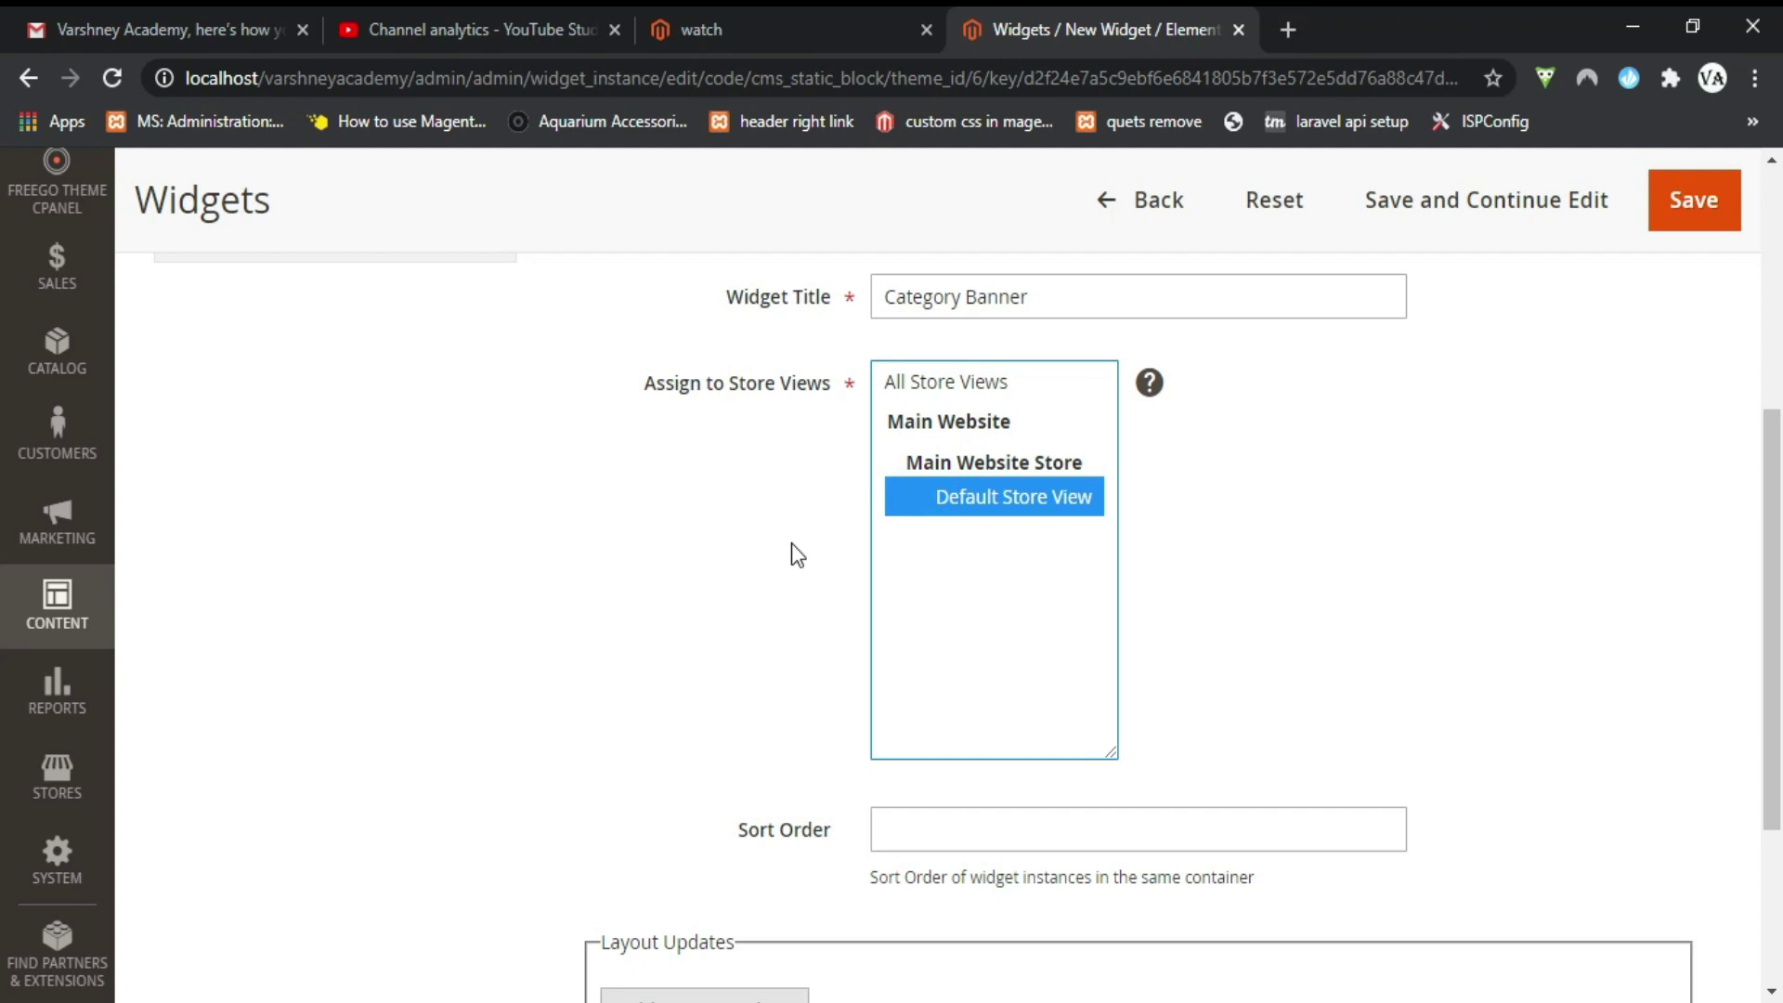
# Step: Set the widget's sort order to 0
pyautogui.scroll(-2, 796, 555)
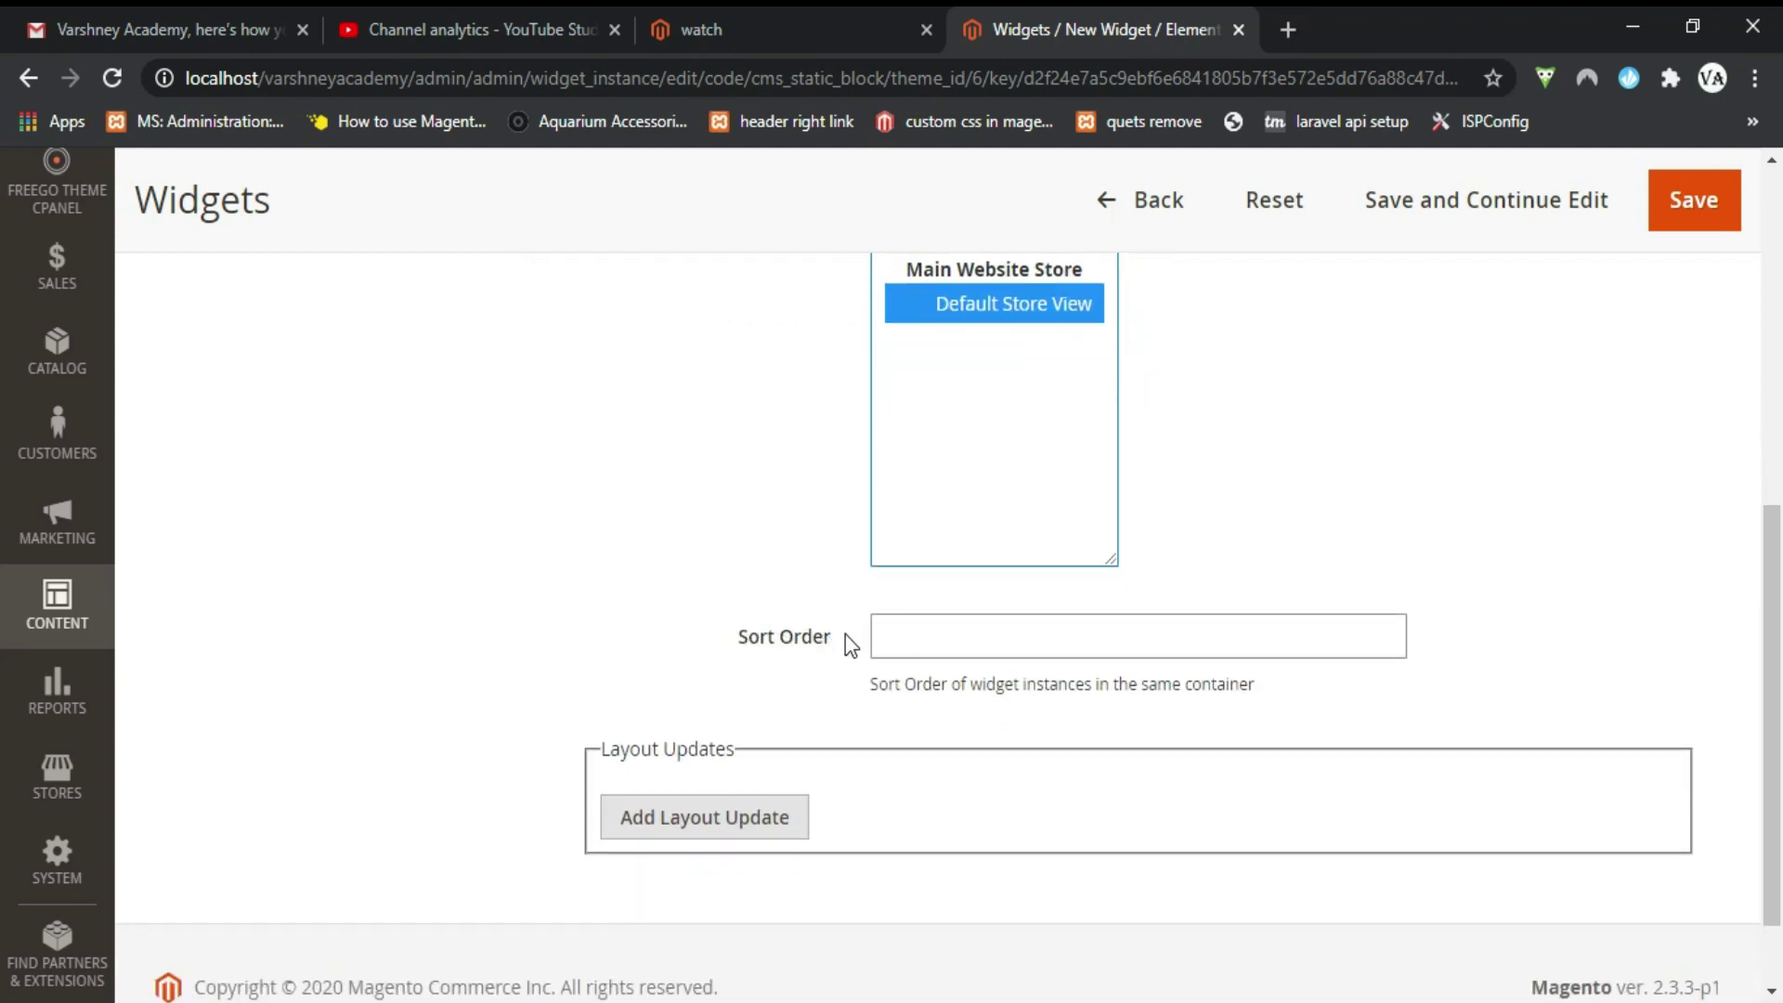
pyautogui.click(894, 634)
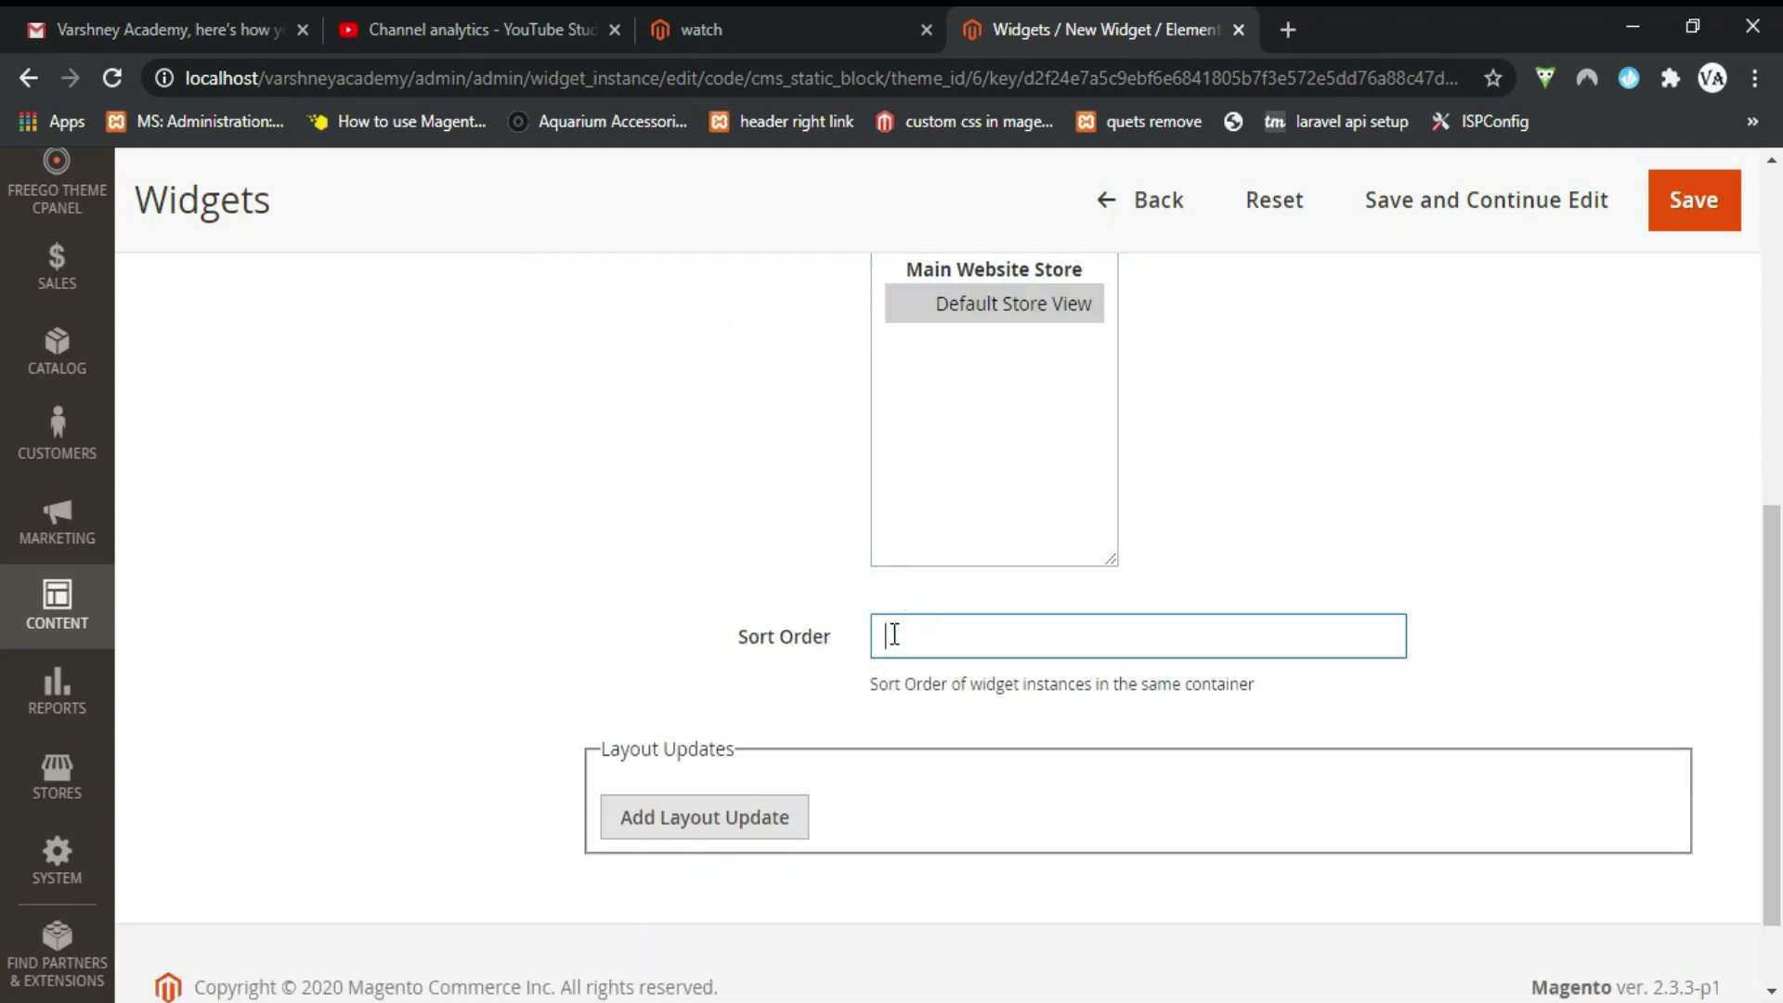
pyautogui.write('0')
# Step: Add a layout update to the widget and set it to display on Anchor Categories
pyautogui.scroll(-1, 893, 634)
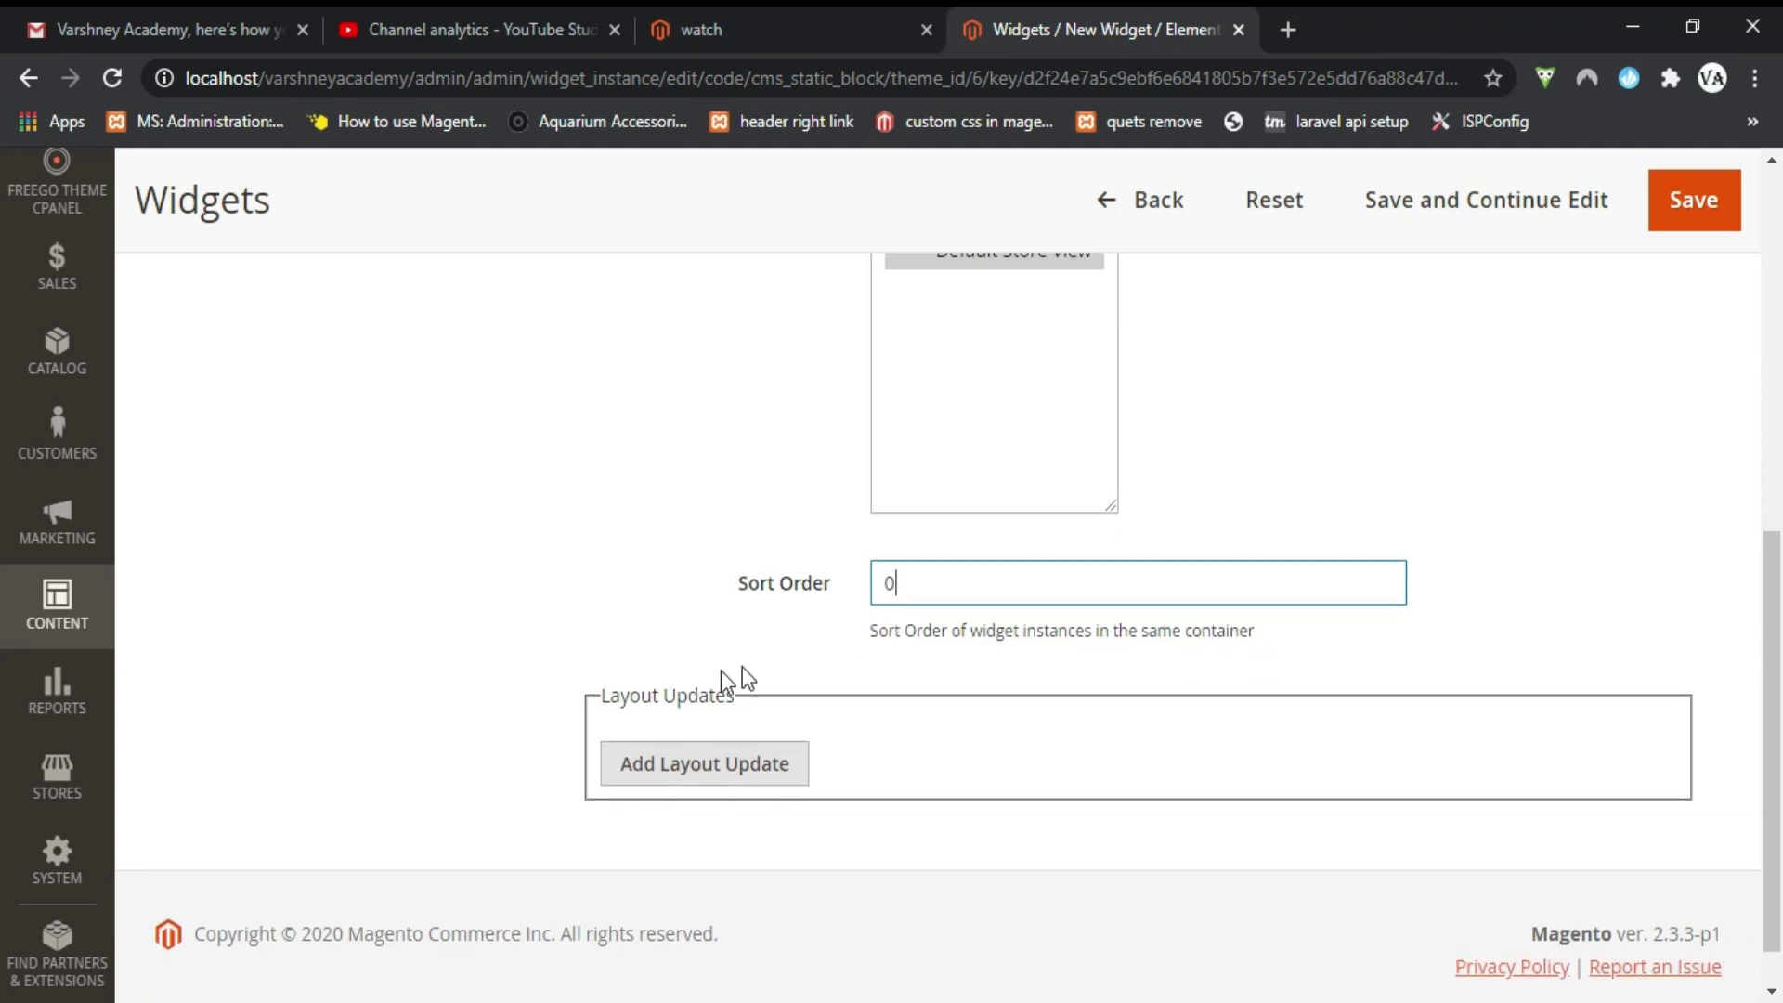
pyautogui.click(675, 765)
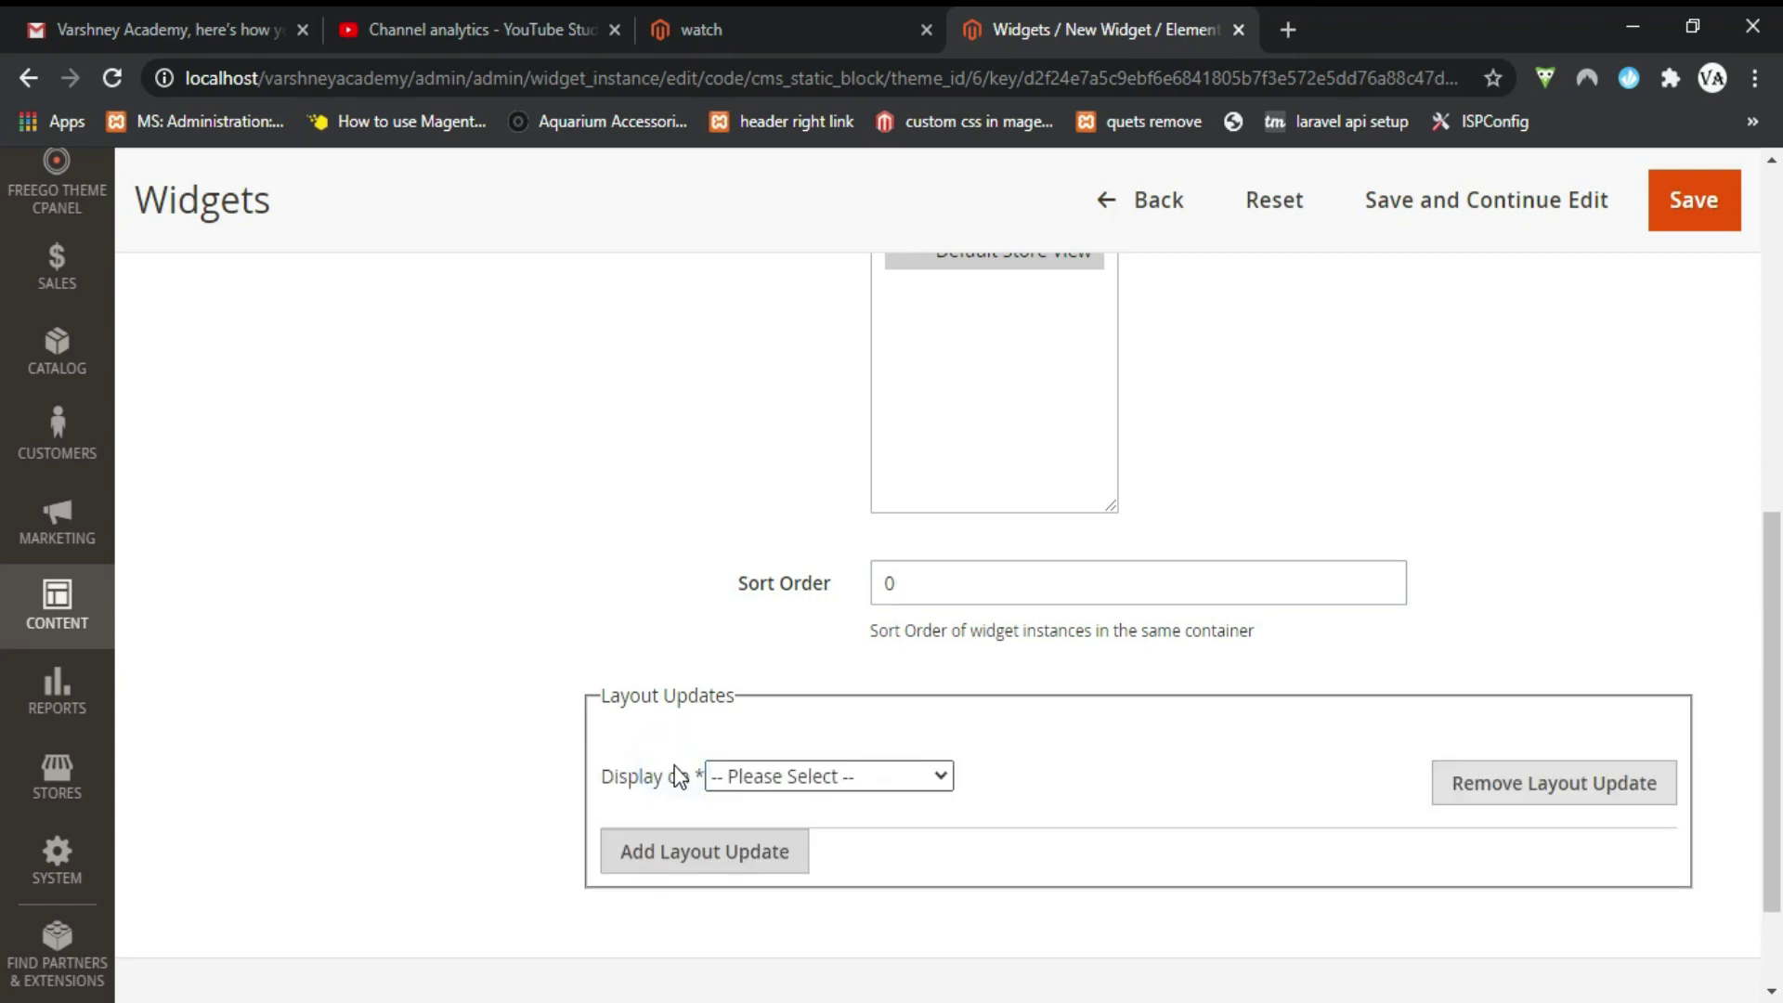
pyautogui.click(746, 778)
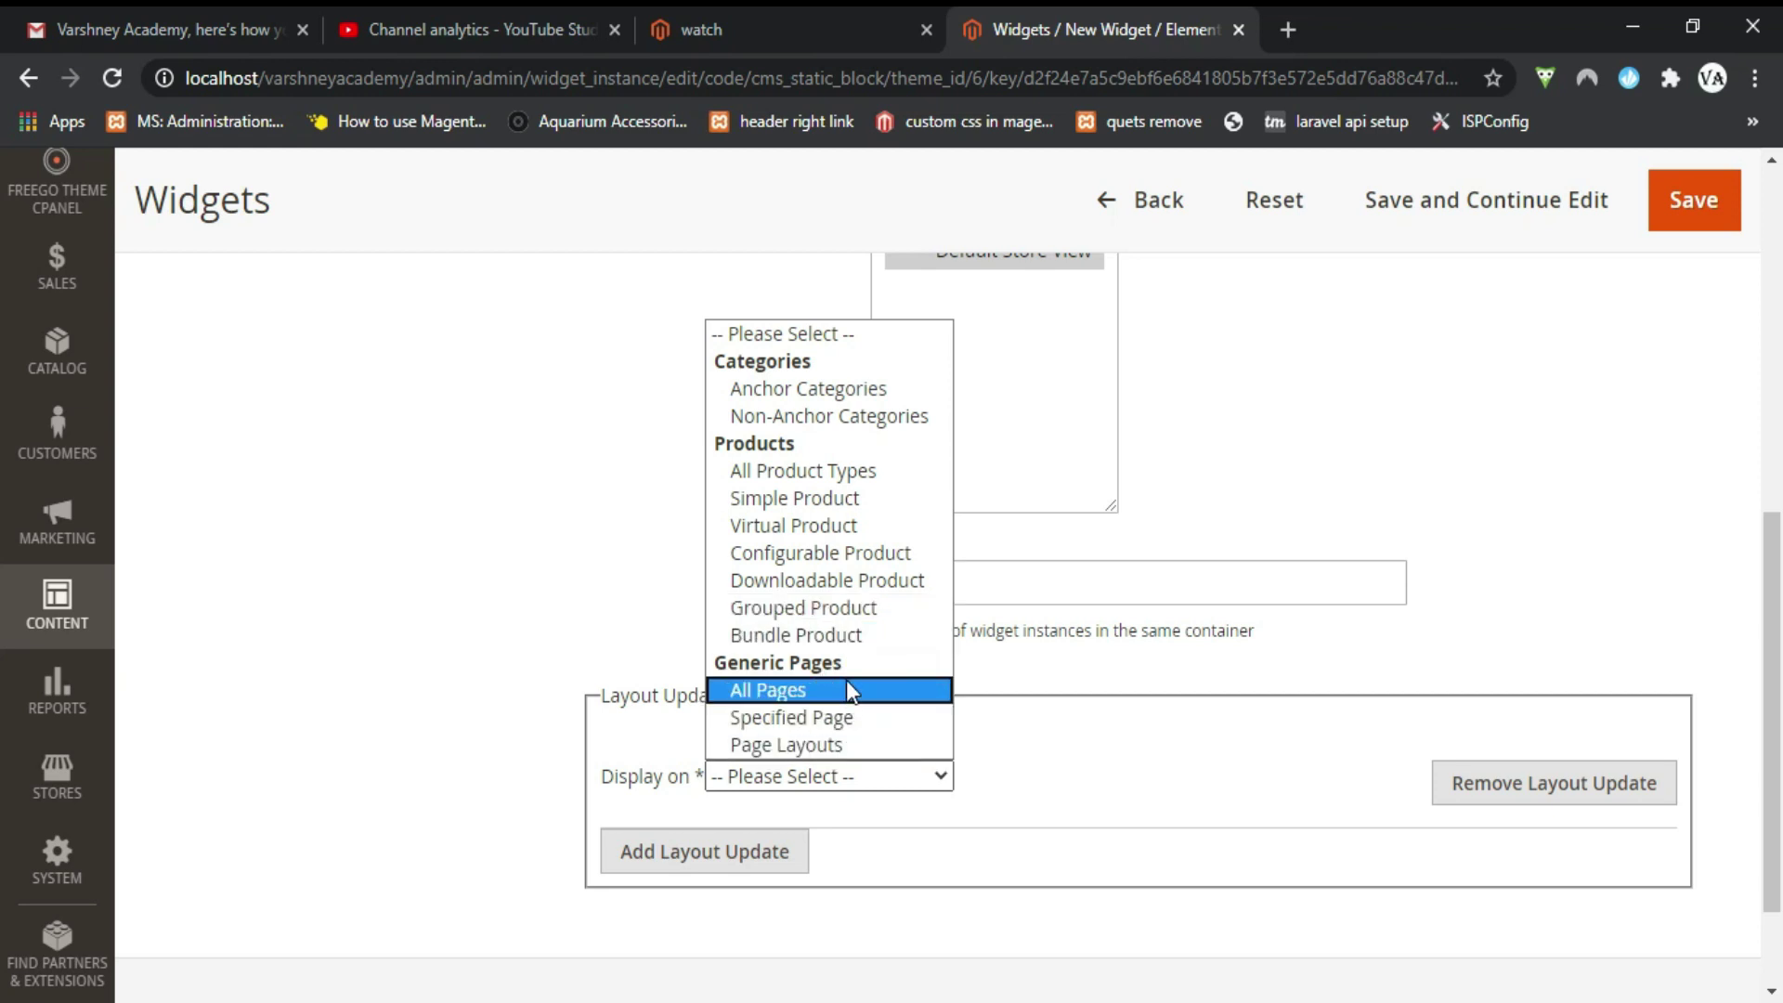
pyautogui.click(838, 397)
pyautogui.scroll(-1, 760, 621)
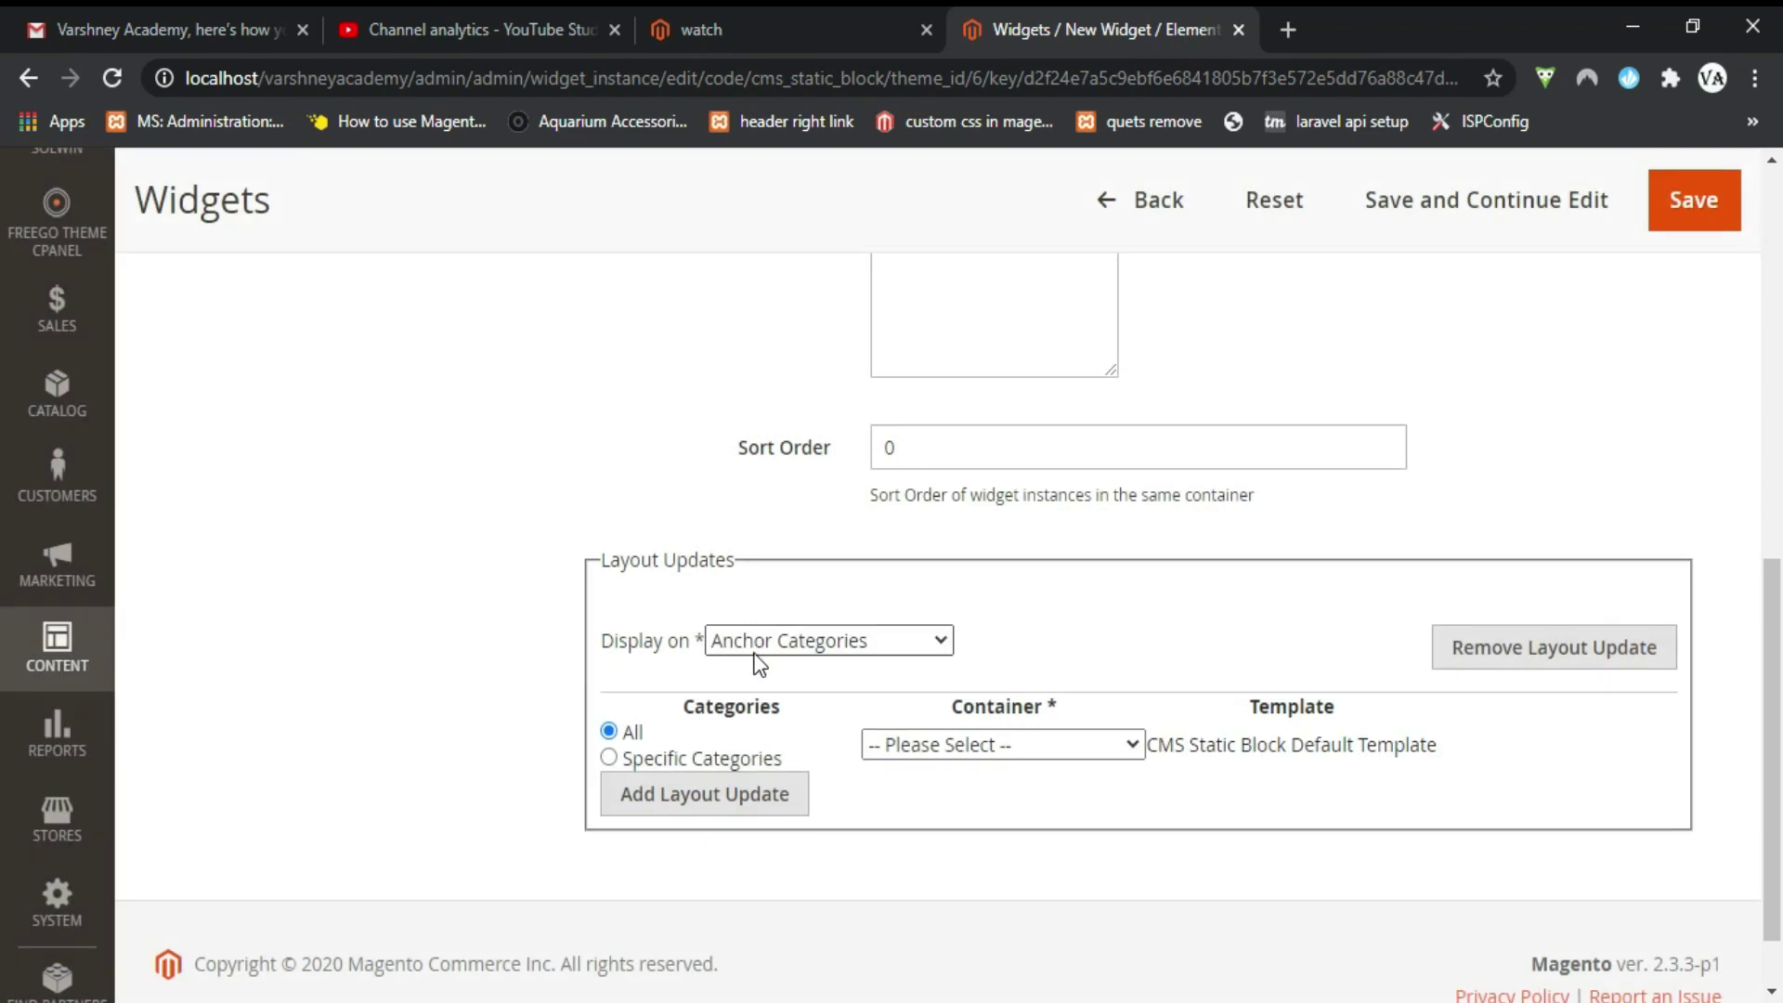
pyautogui.scroll(-1, 752, 664)
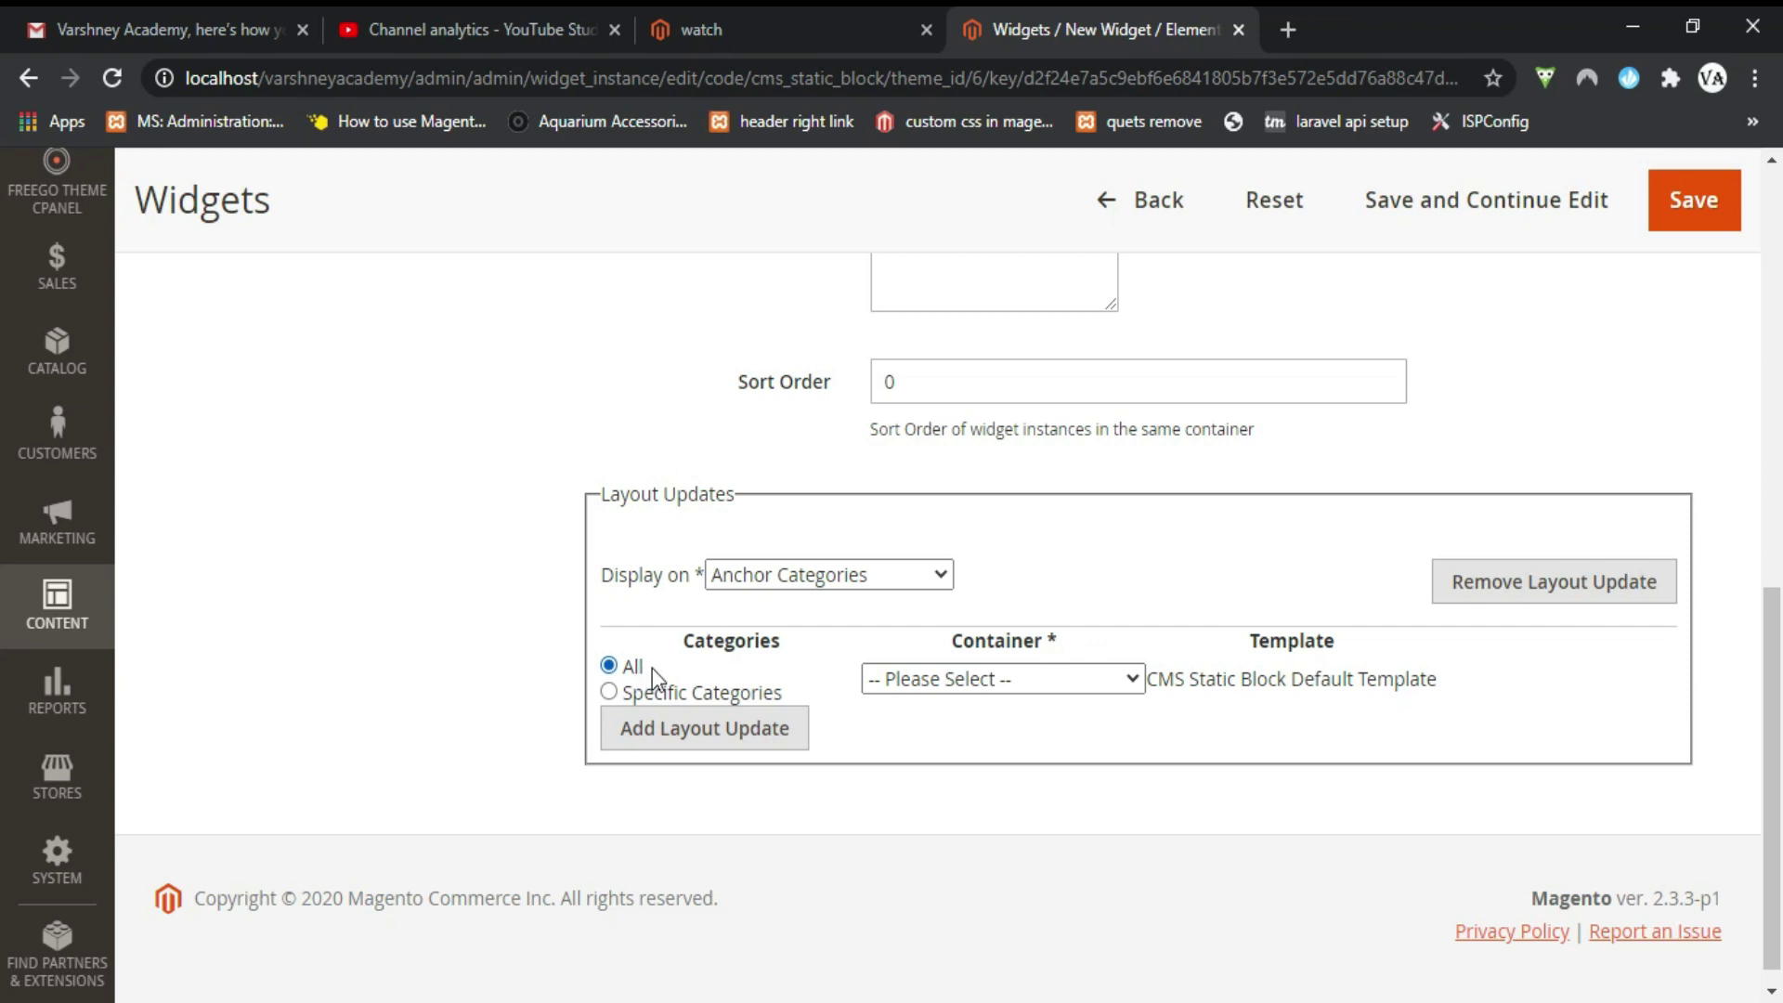
pyautogui.click(610, 693)
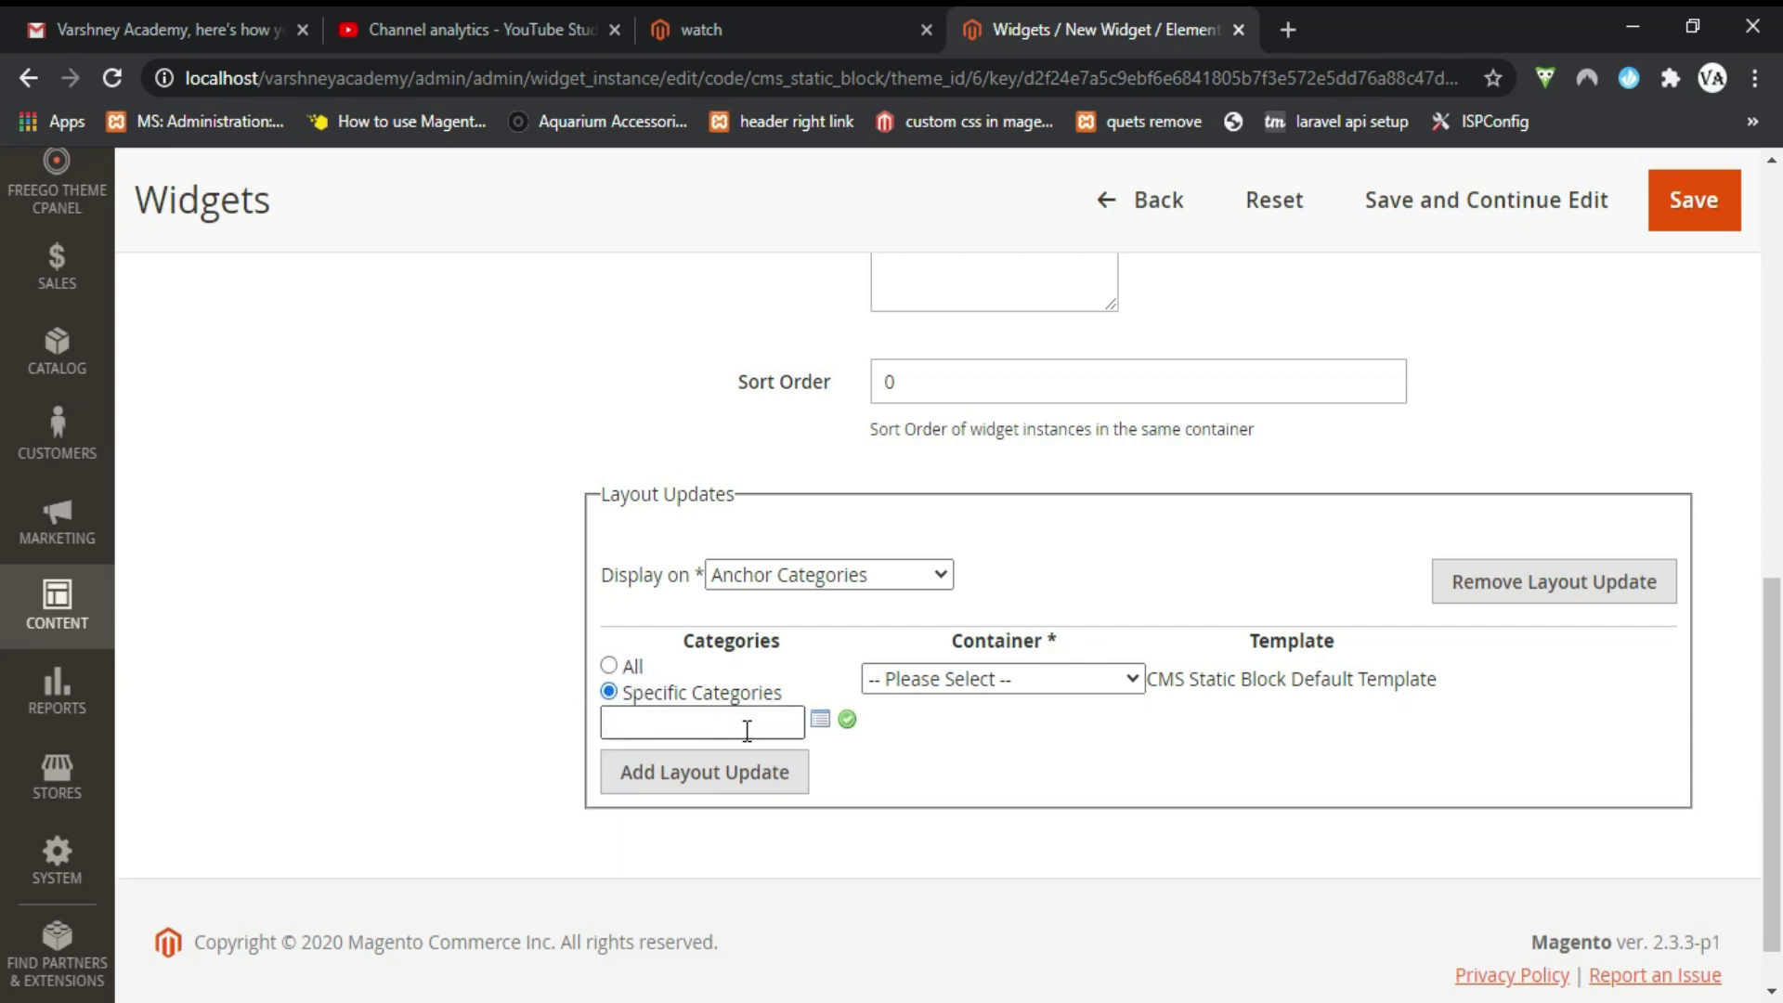
pyautogui.click(822, 720)
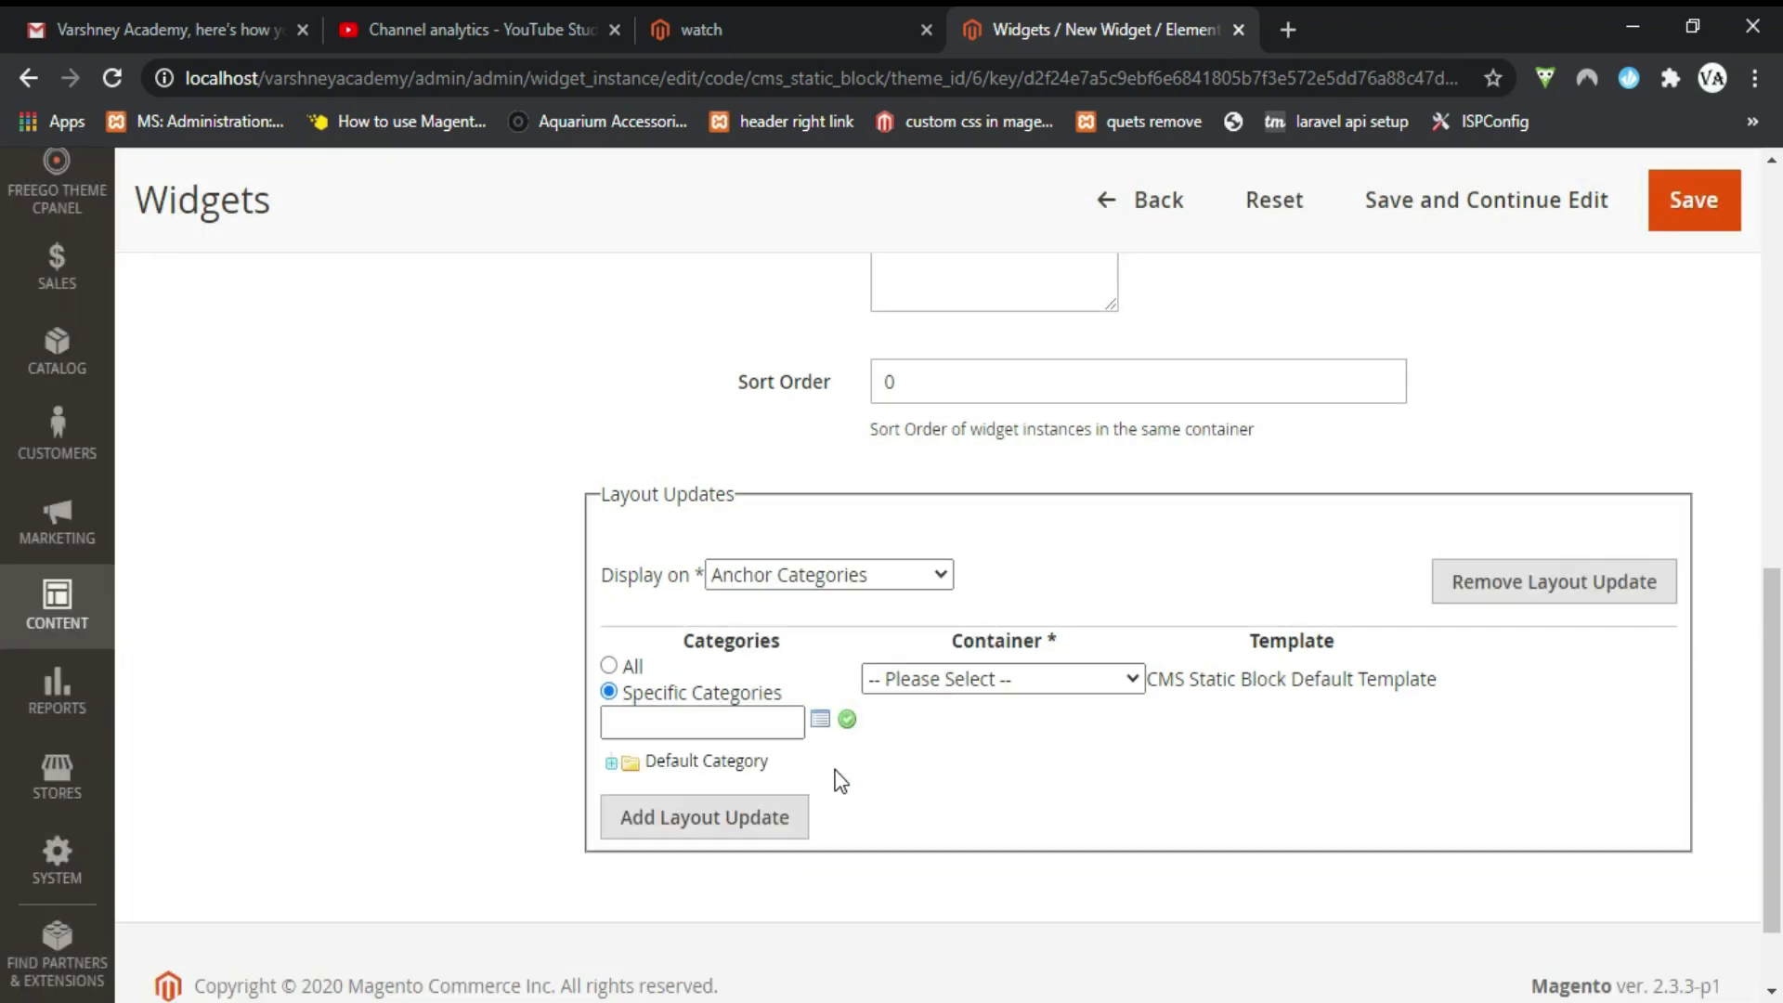
pyautogui.click(611, 764)
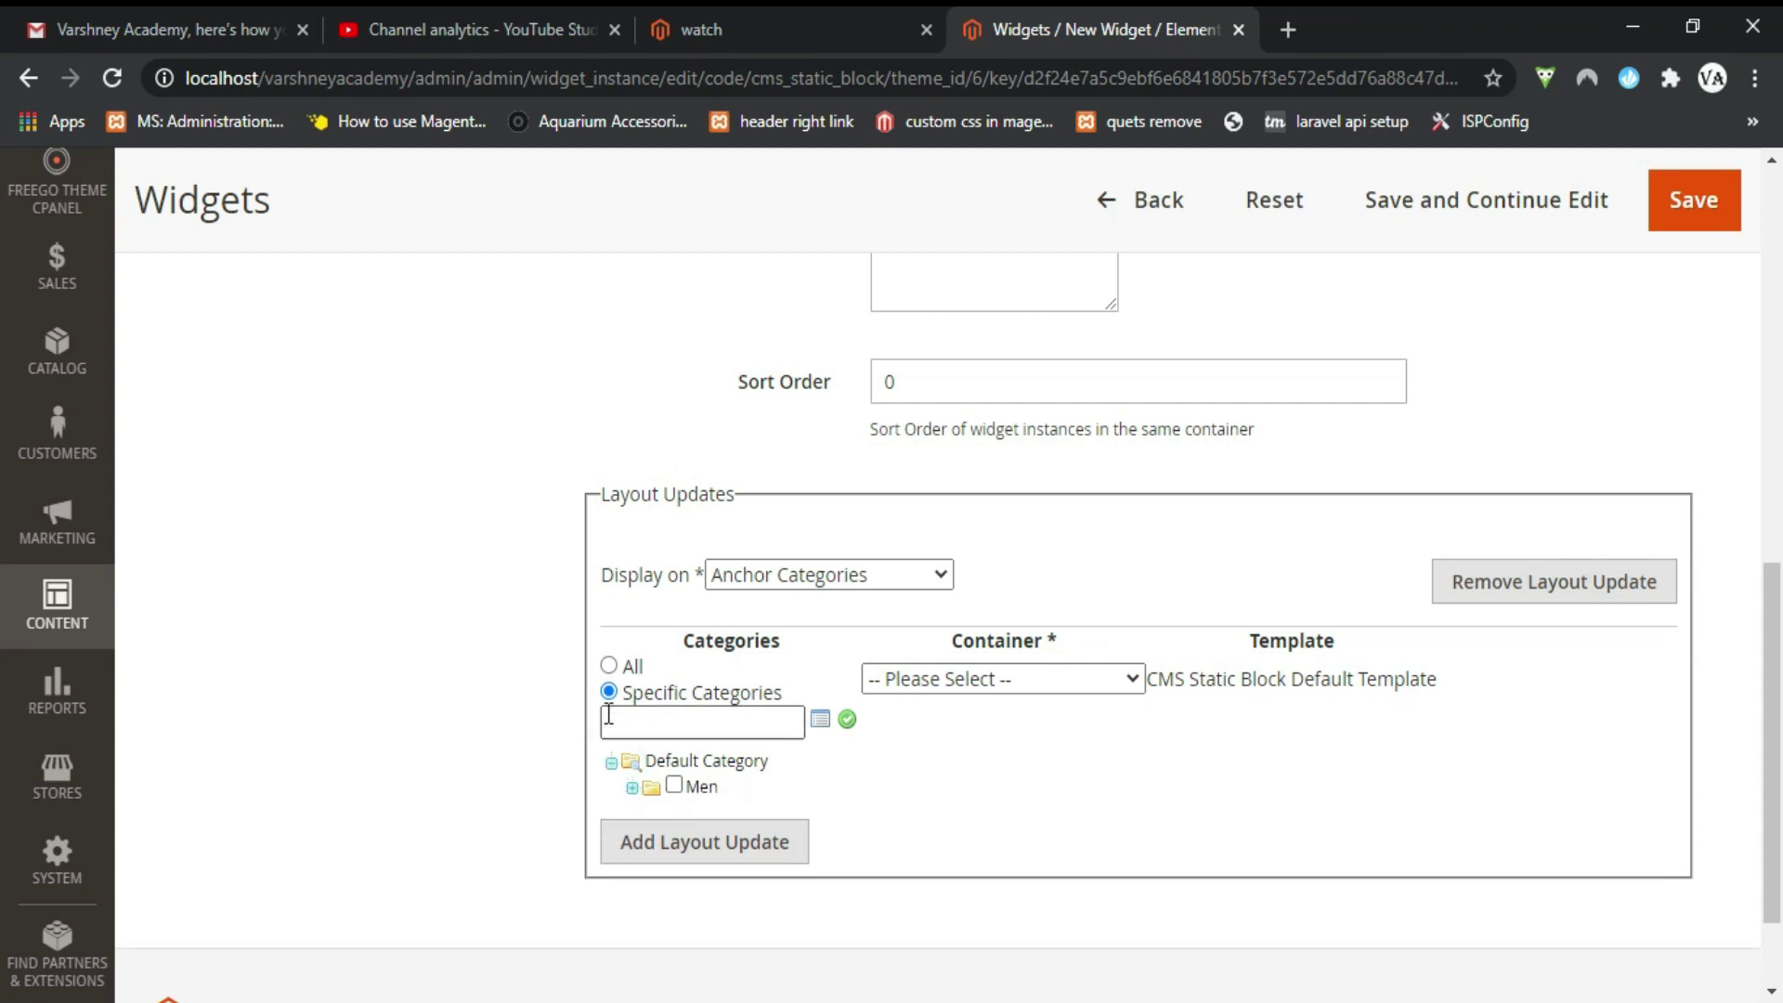
pyautogui.click(609, 667)
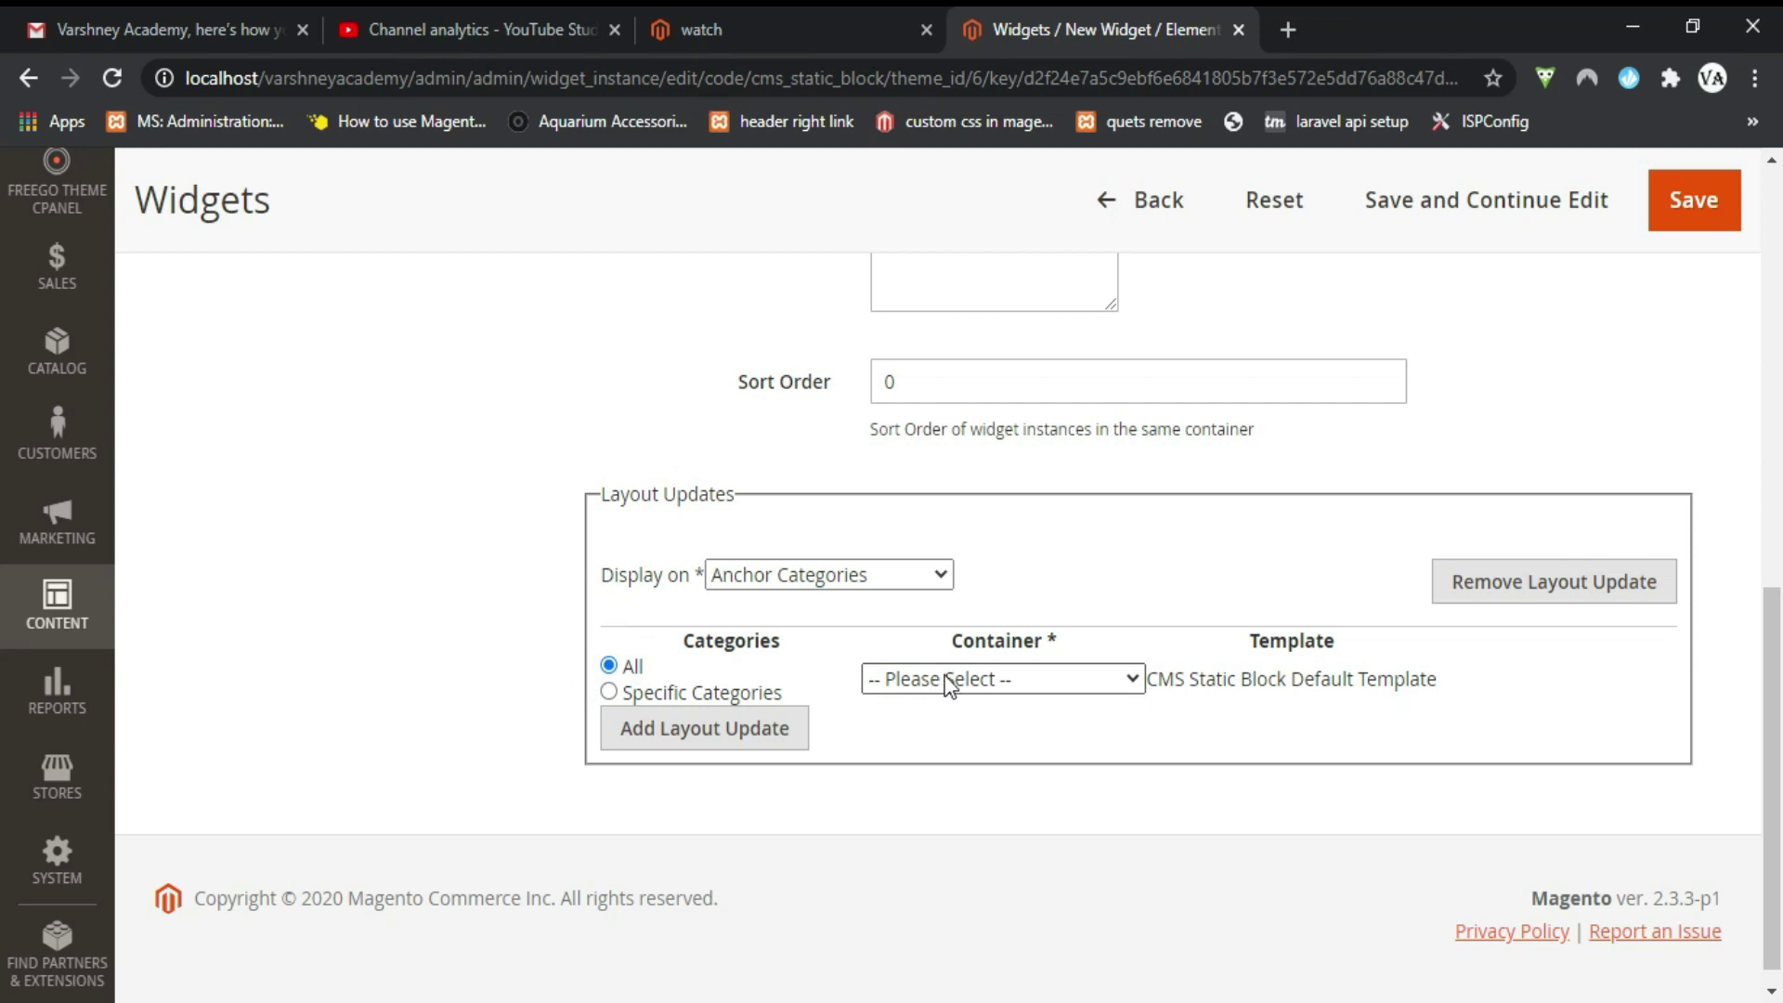
# Step: Set the layout update's container to Before Main Columns and review the widget's storefront properties
pyautogui.click(1004, 682)
pyautogui.scroll(-1, 1005, 650)
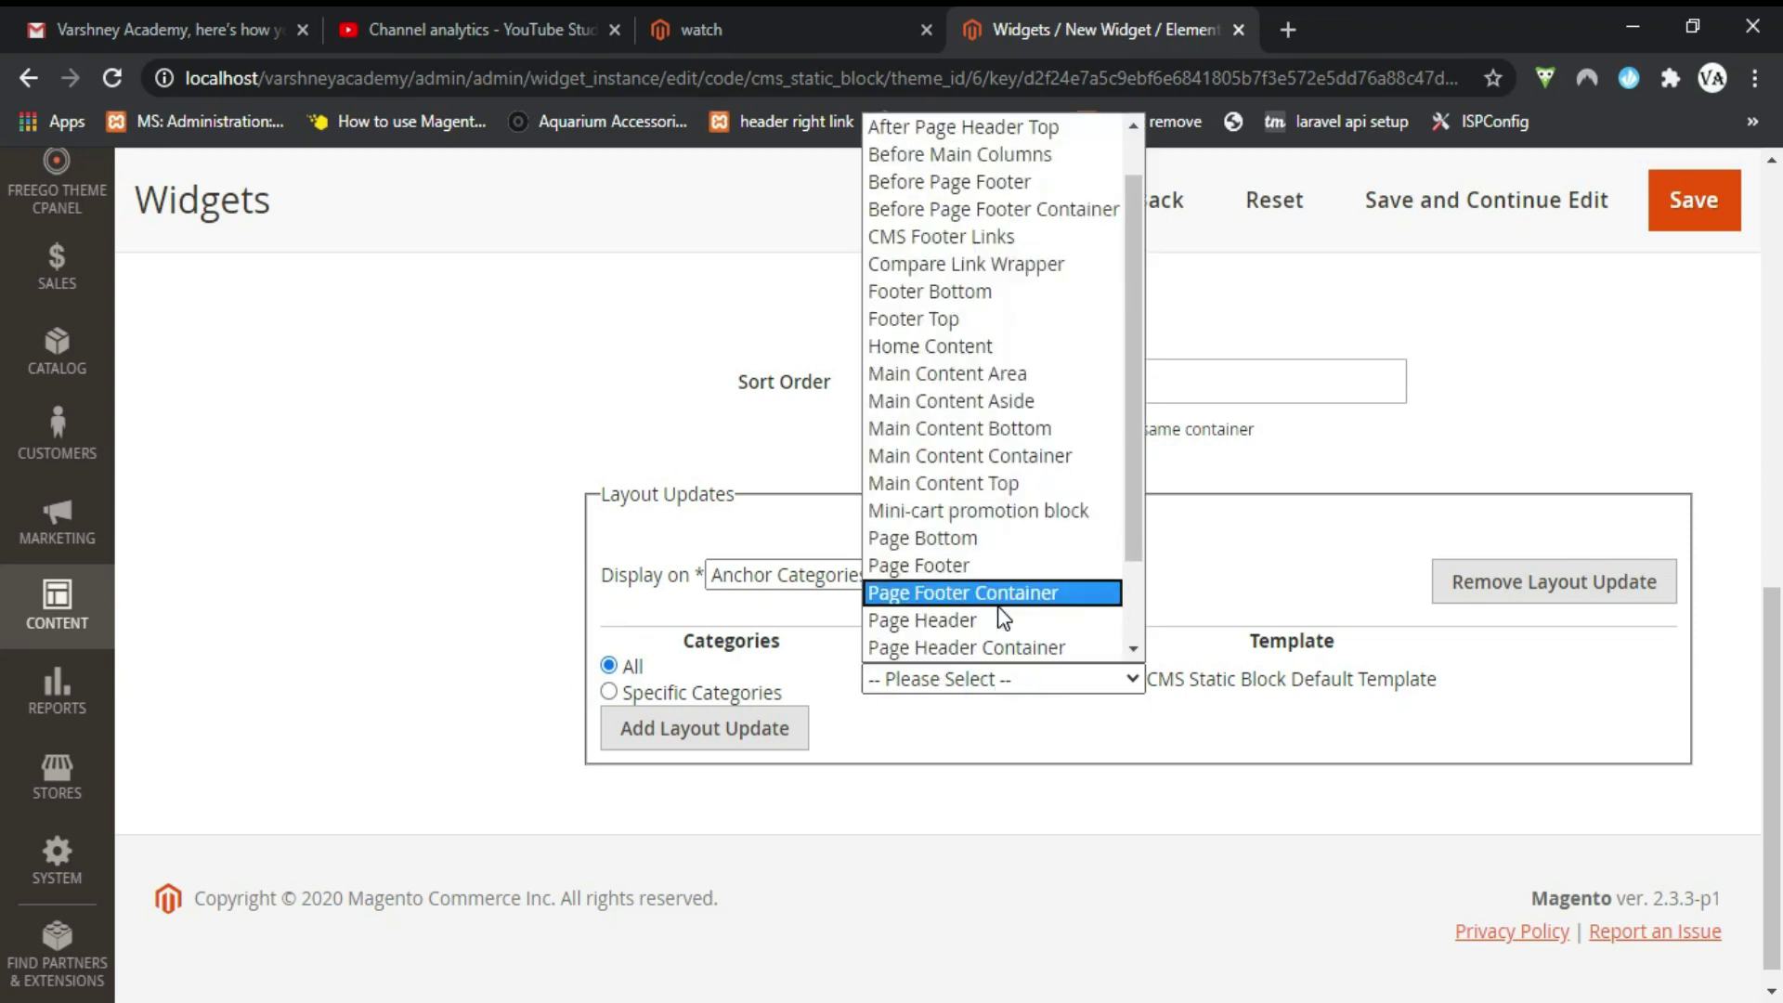
pyautogui.scroll(1, 1005, 548)
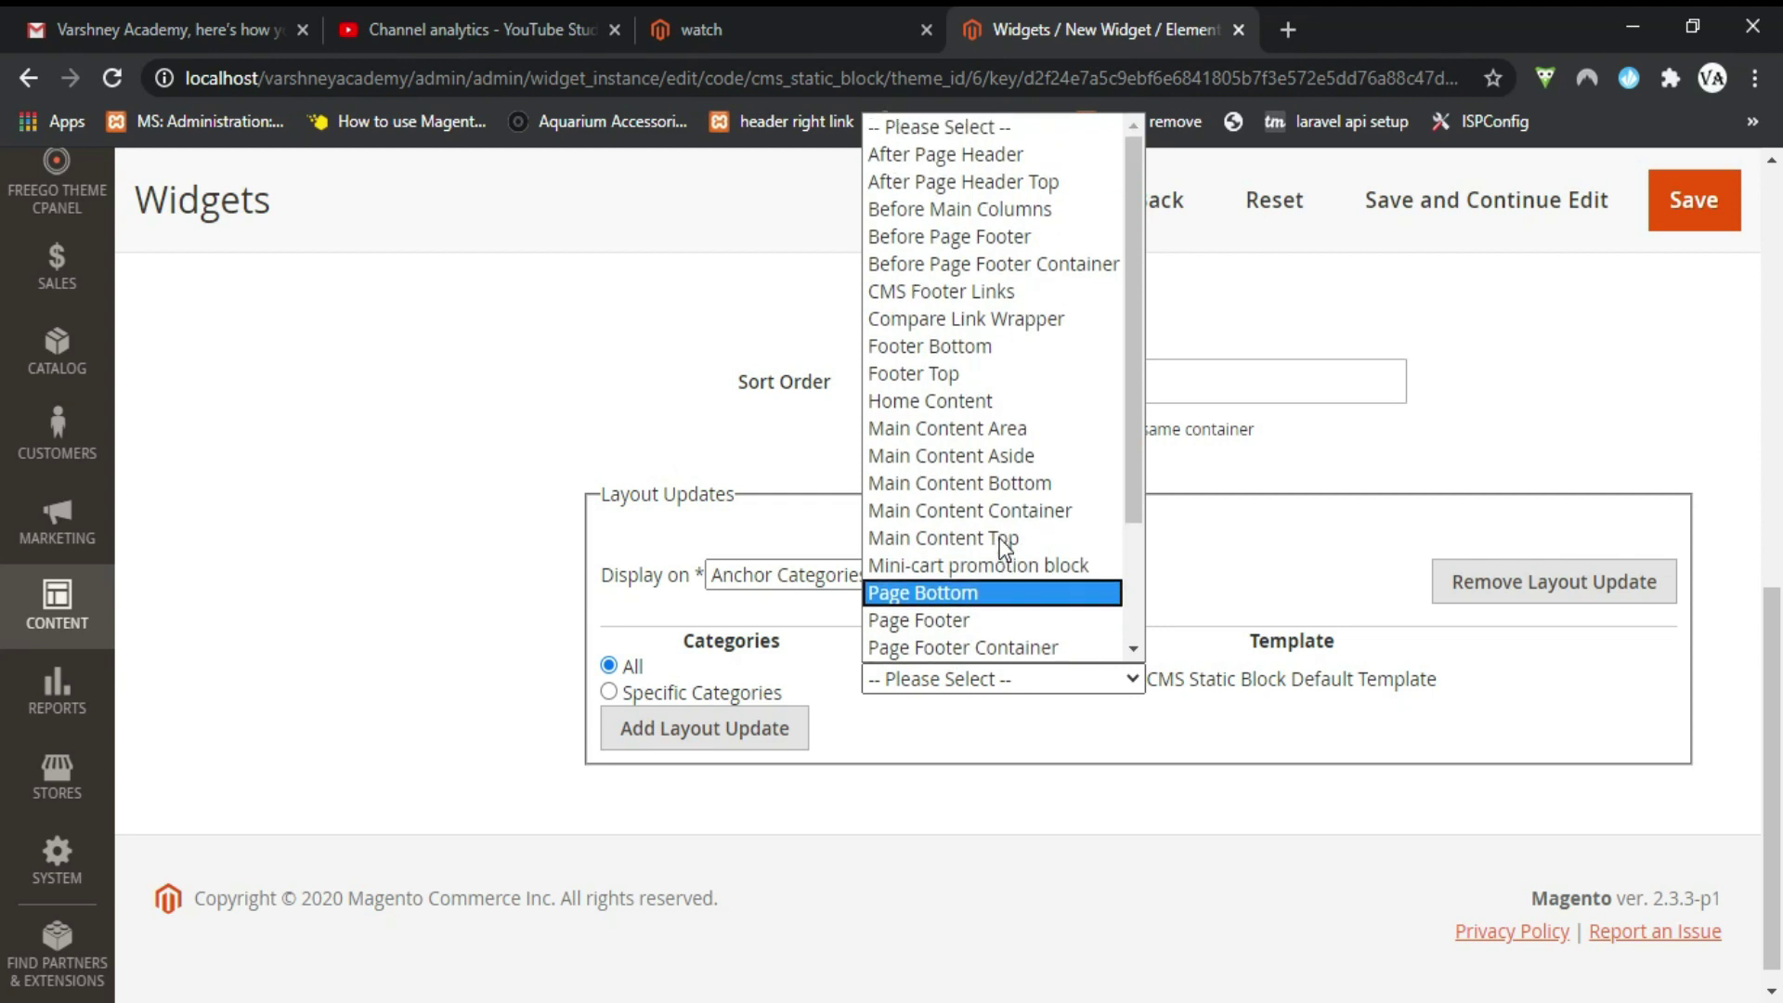
pyautogui.click(1024, 212)
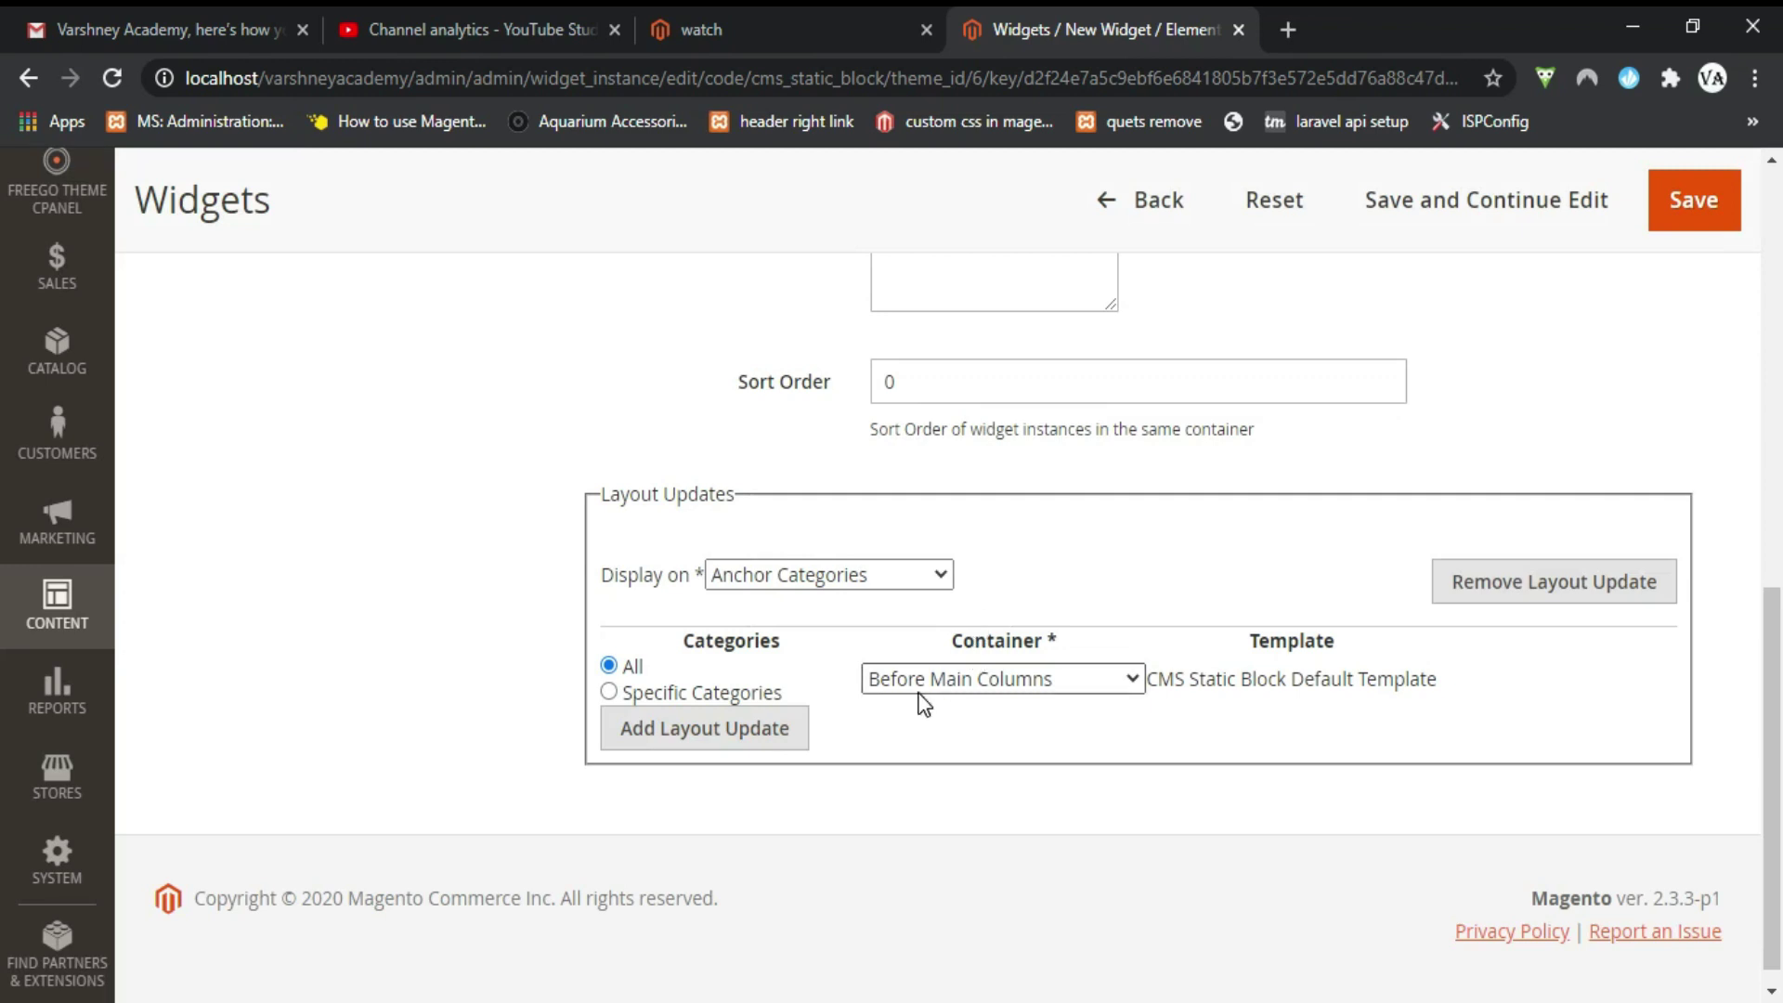
pyautogui.scroll(-1, 923, 702)
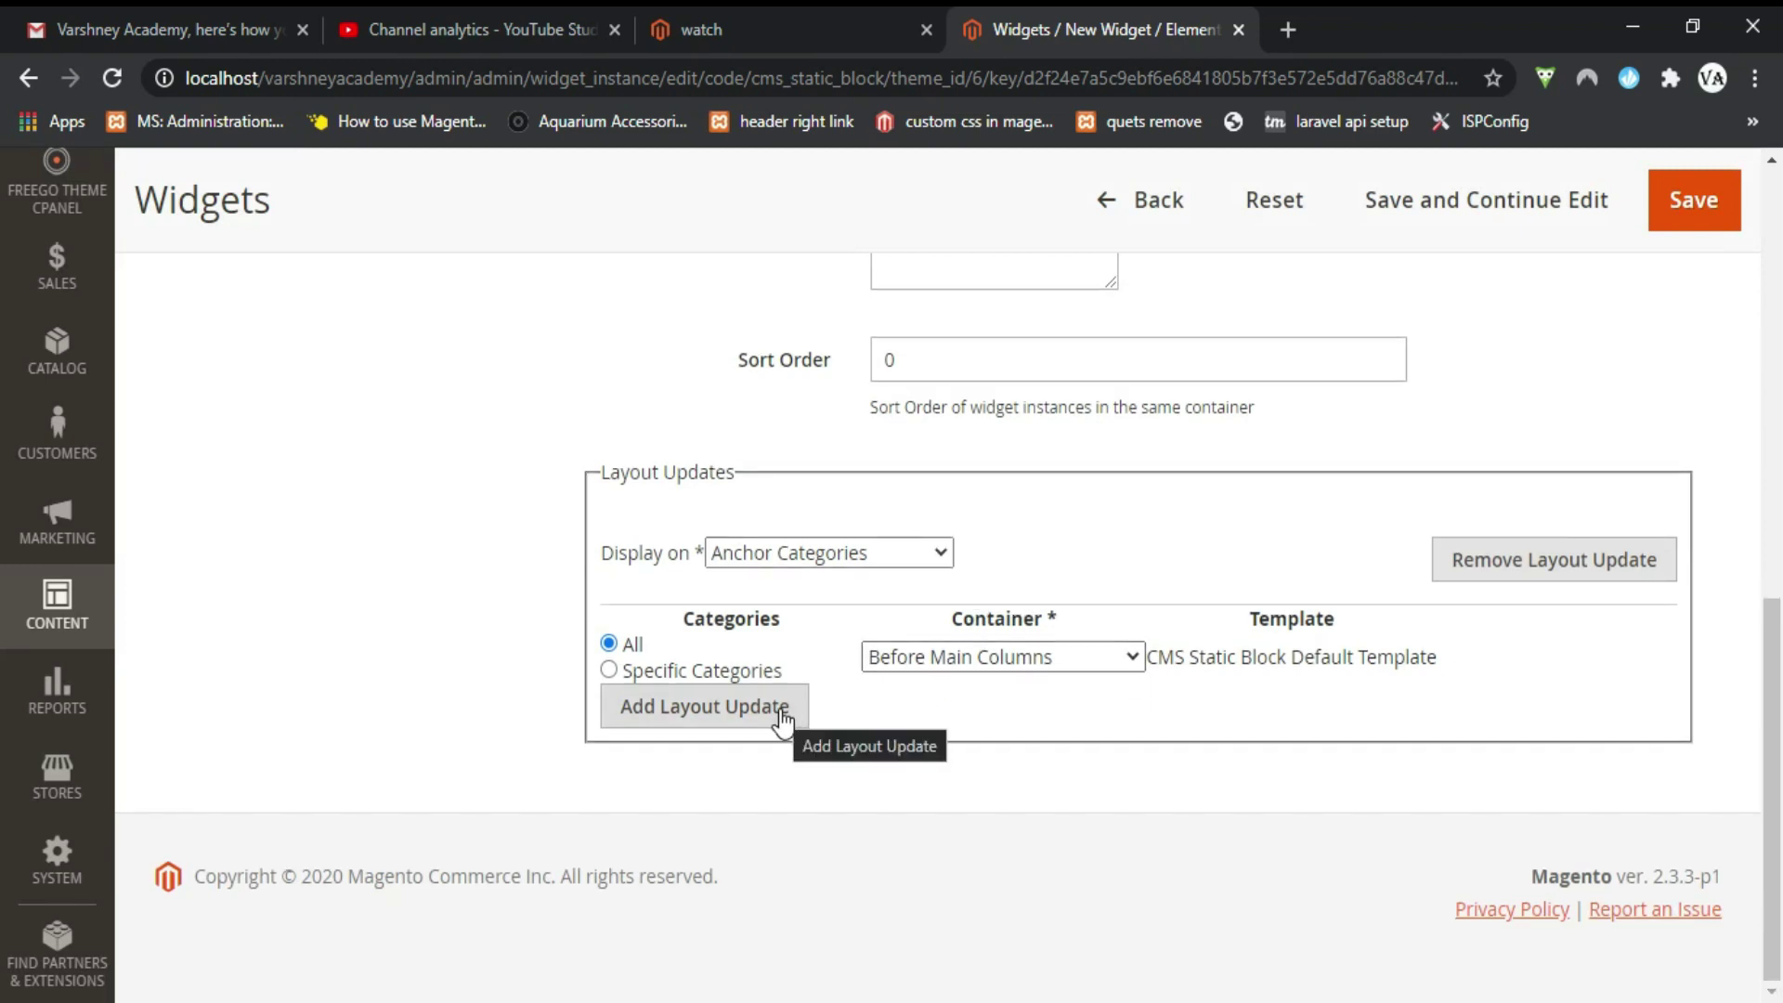
pyautogui.scroll(10, 995, 661)
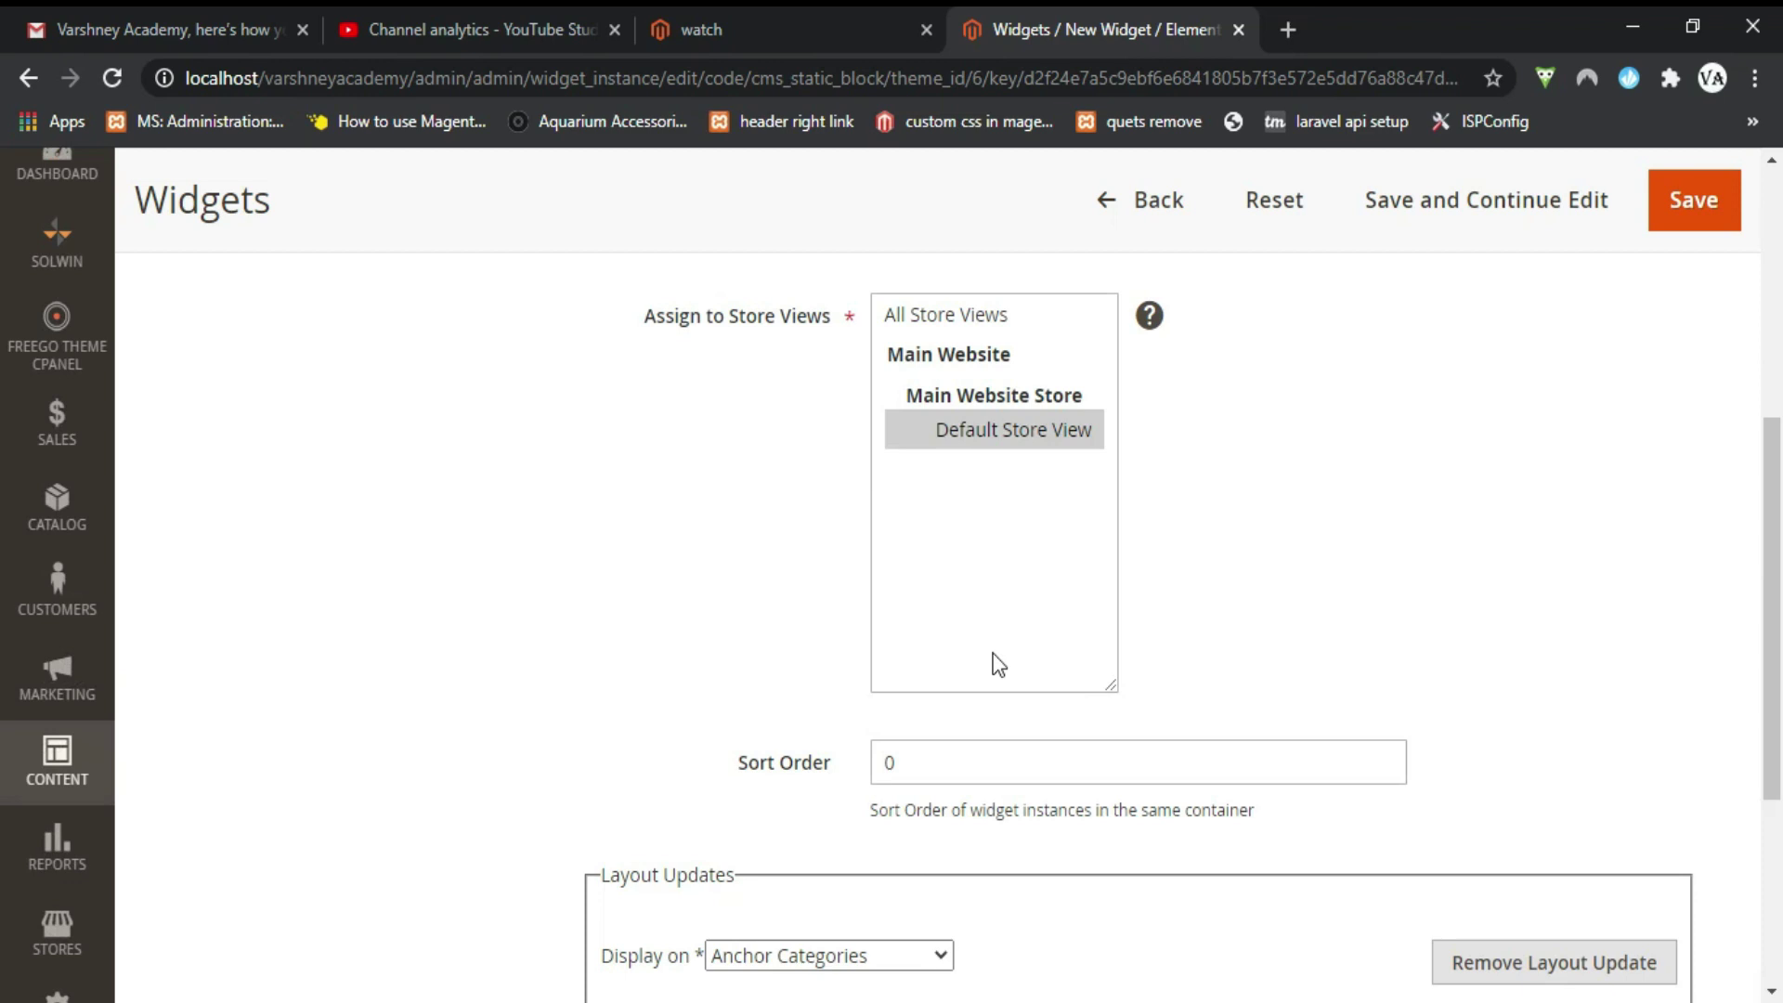
pyautogui.scroll(-7, 995, 661)
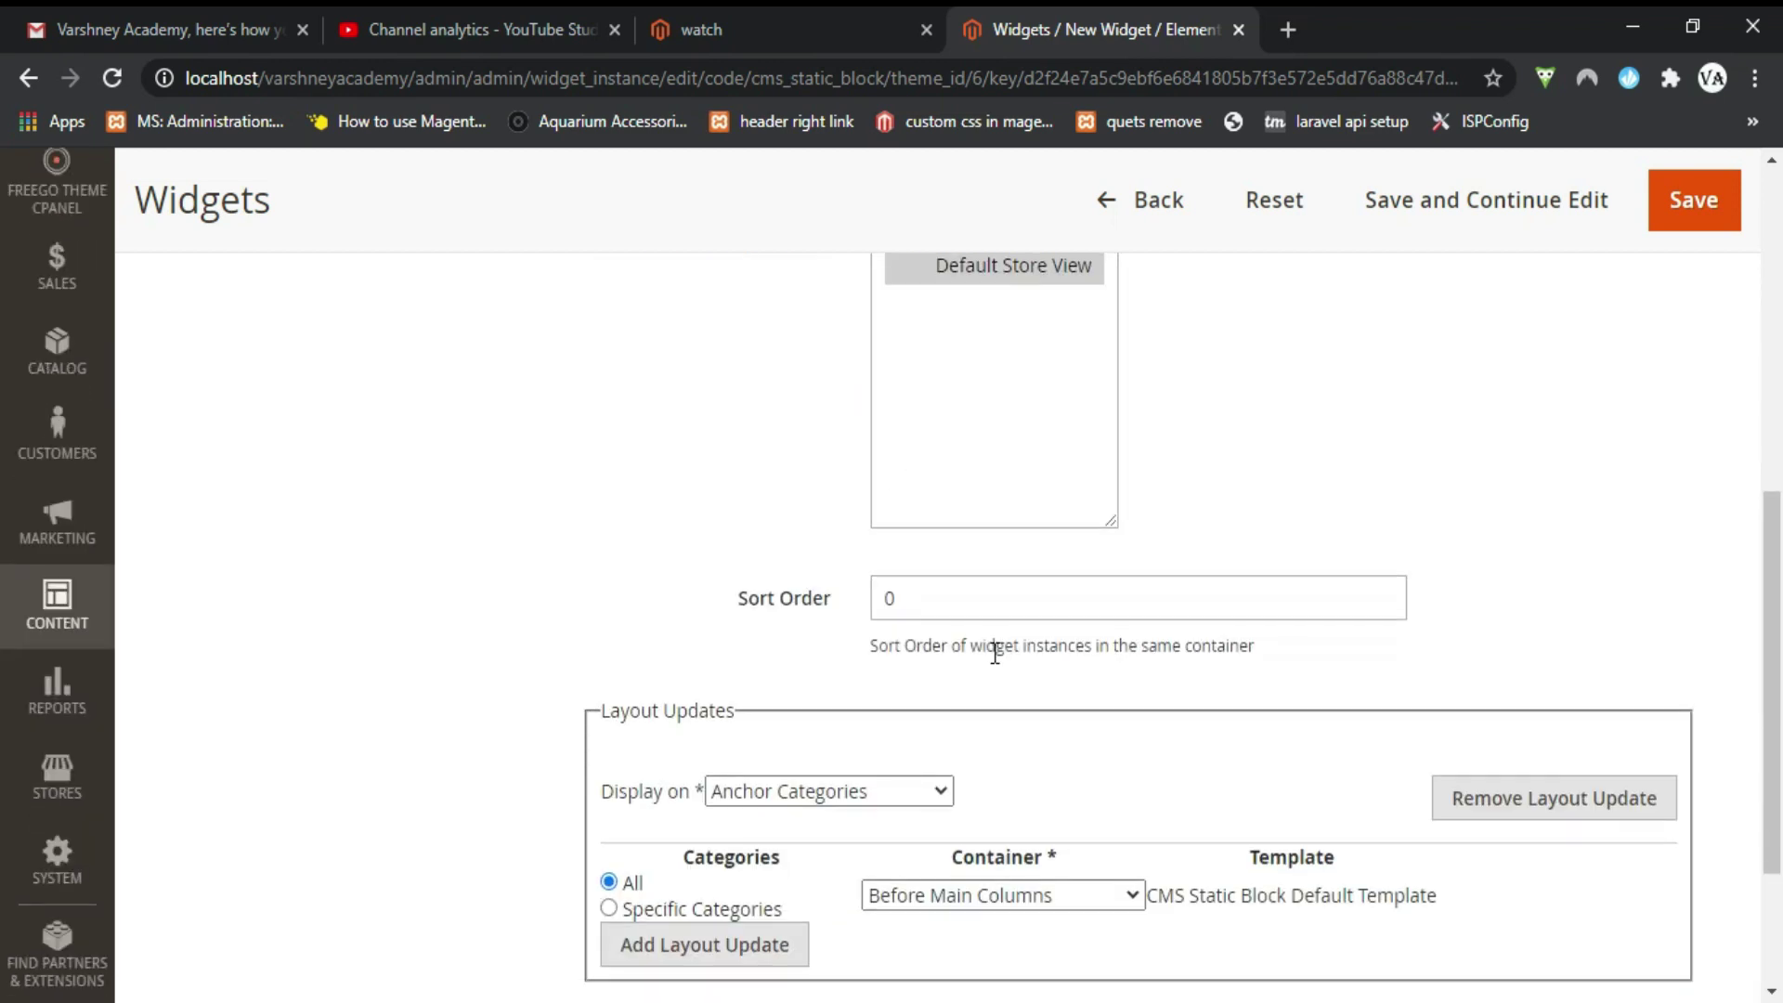
# Step: Select the Category Banner block in the widget options as the block to display
pyautogui.scroll(10, 994, 652)
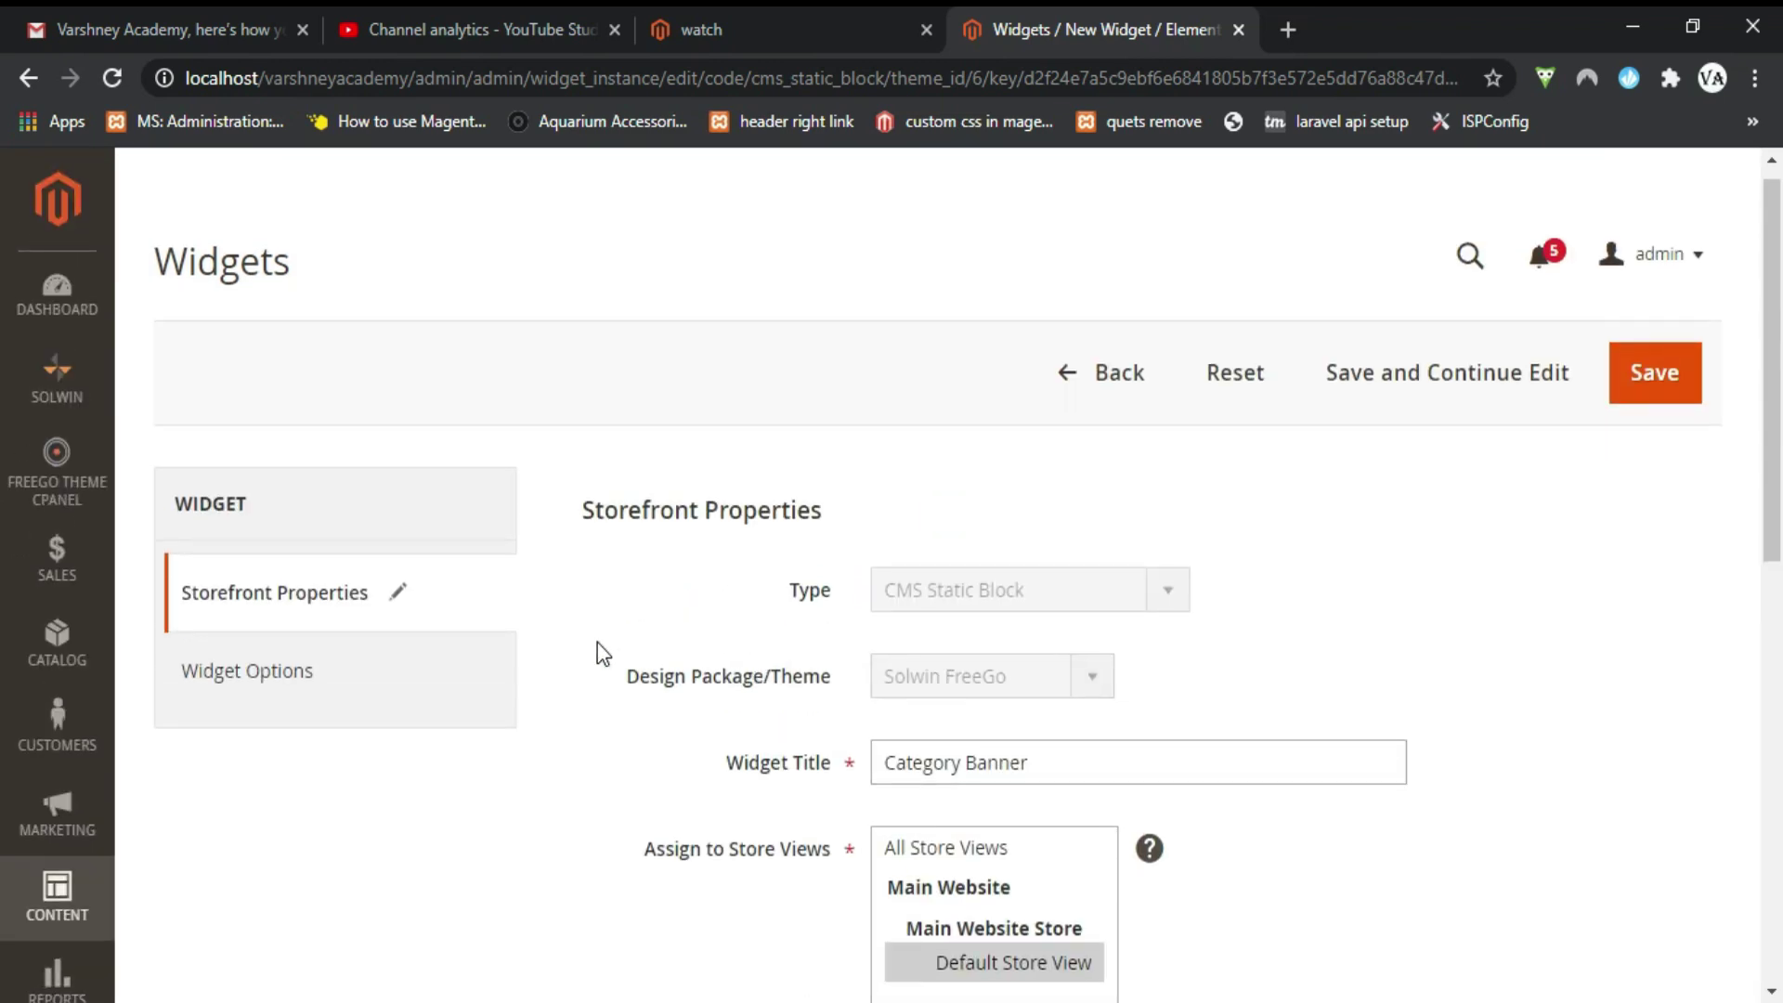
pyautogui.scroll(-1, 598, 643)
pyautogui.scroll(1, 598, 642)
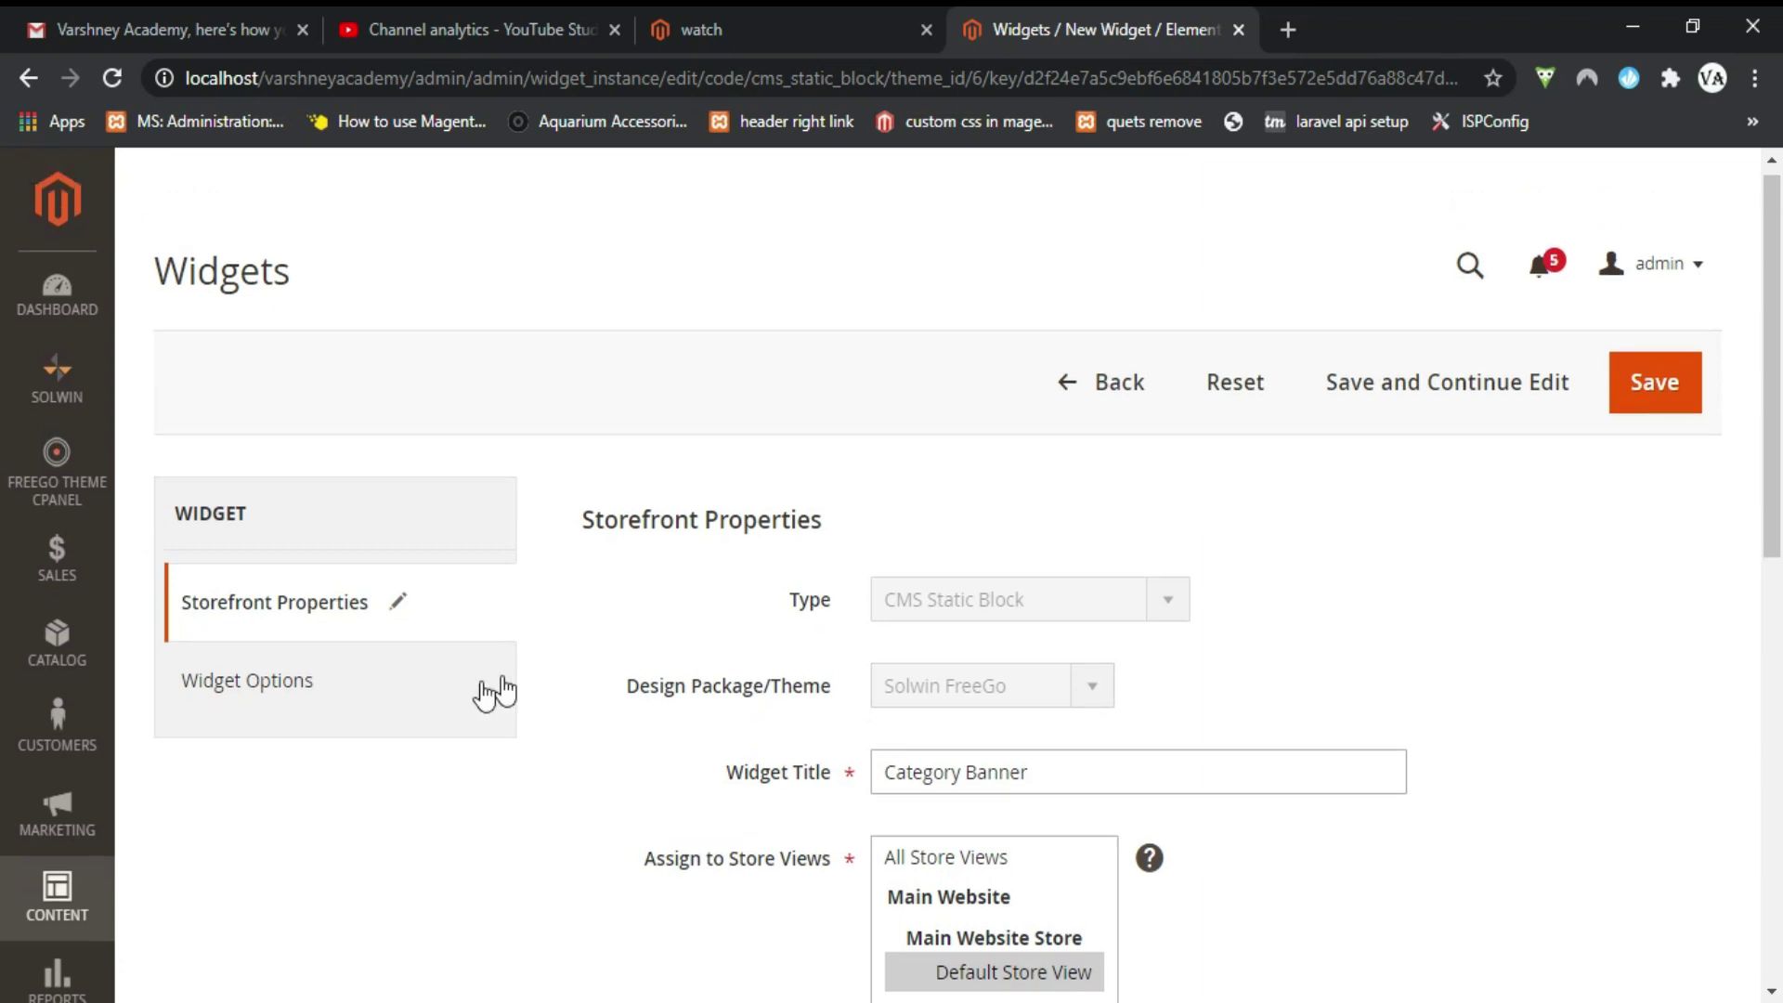
pyautogui.click(402, 700)
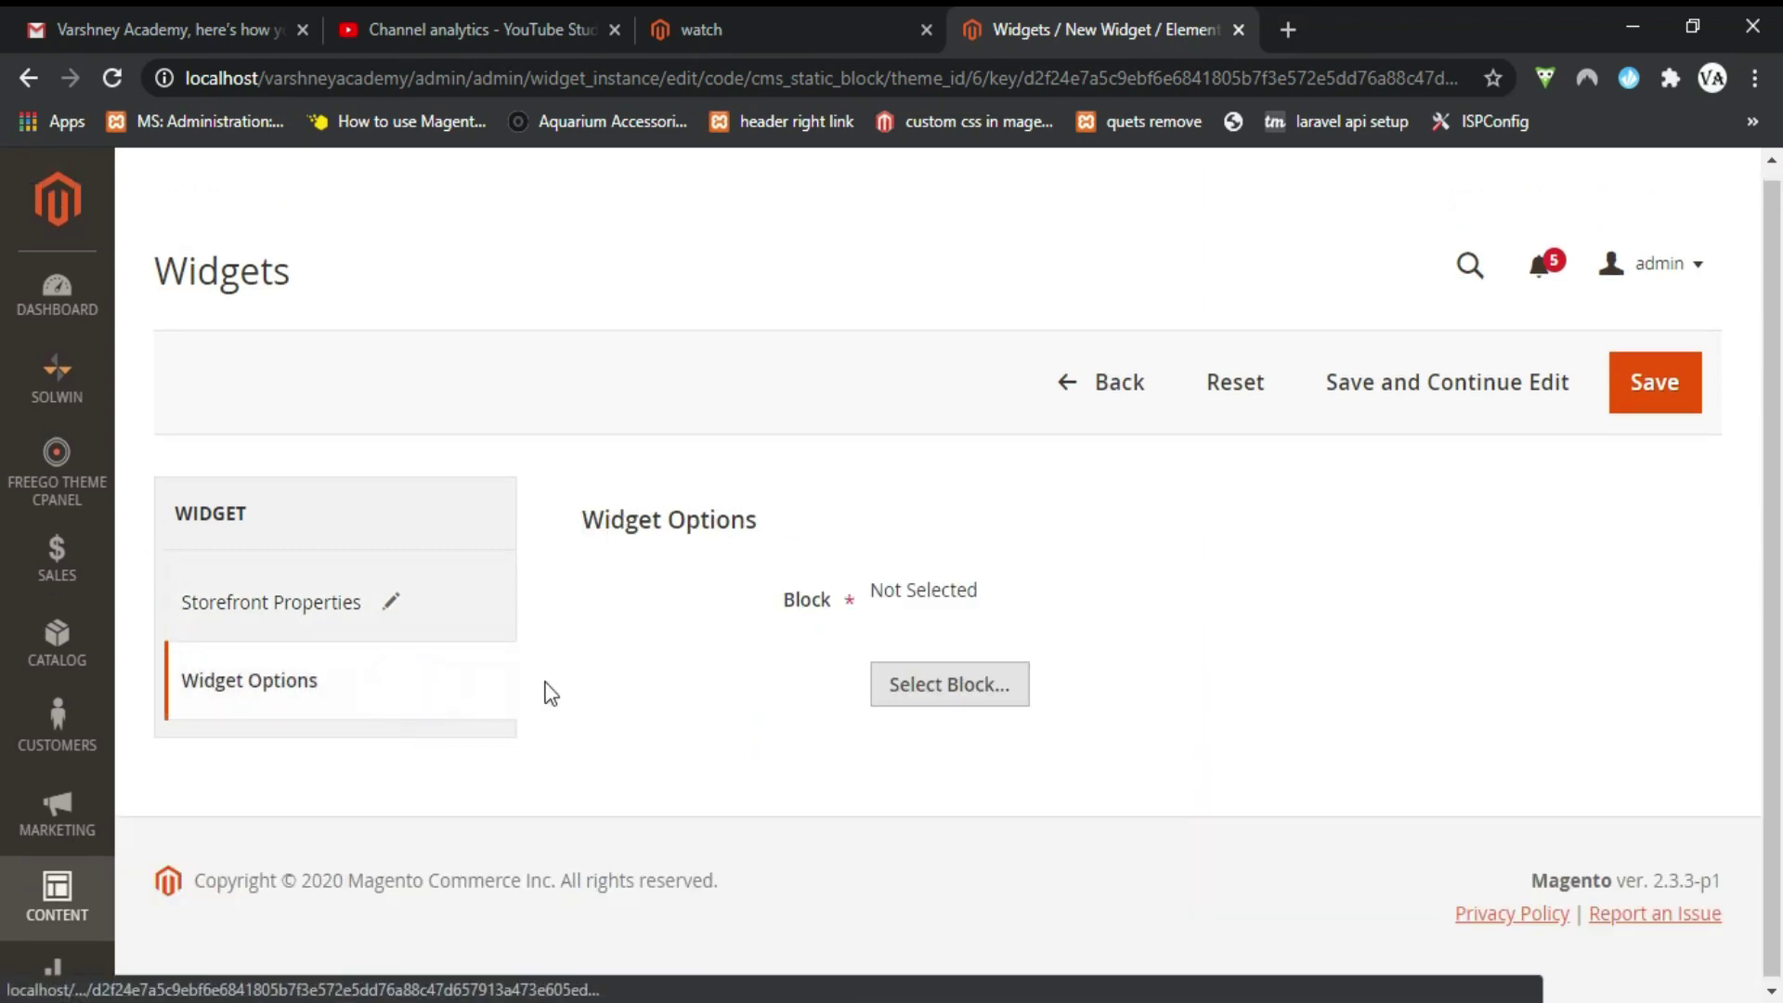
pyautogui.moveTo(786, 601); pyautogui.dragTo(833, 604)
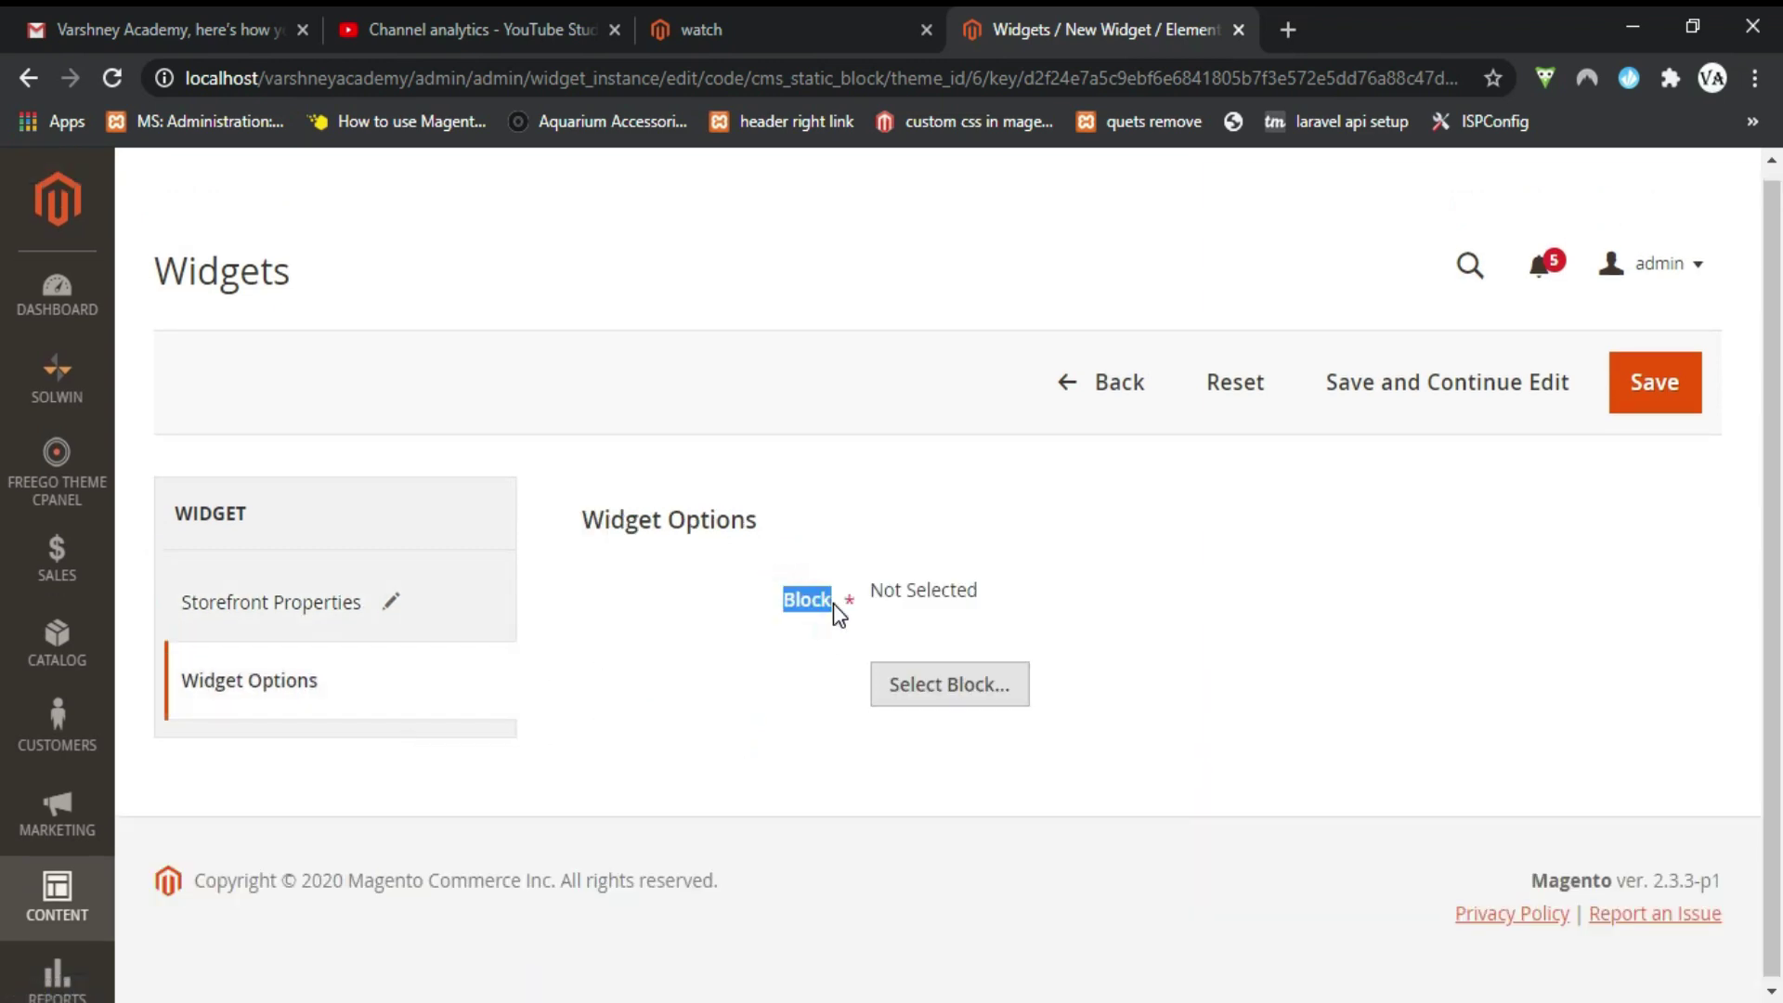
pyautogui.click(921, 682)
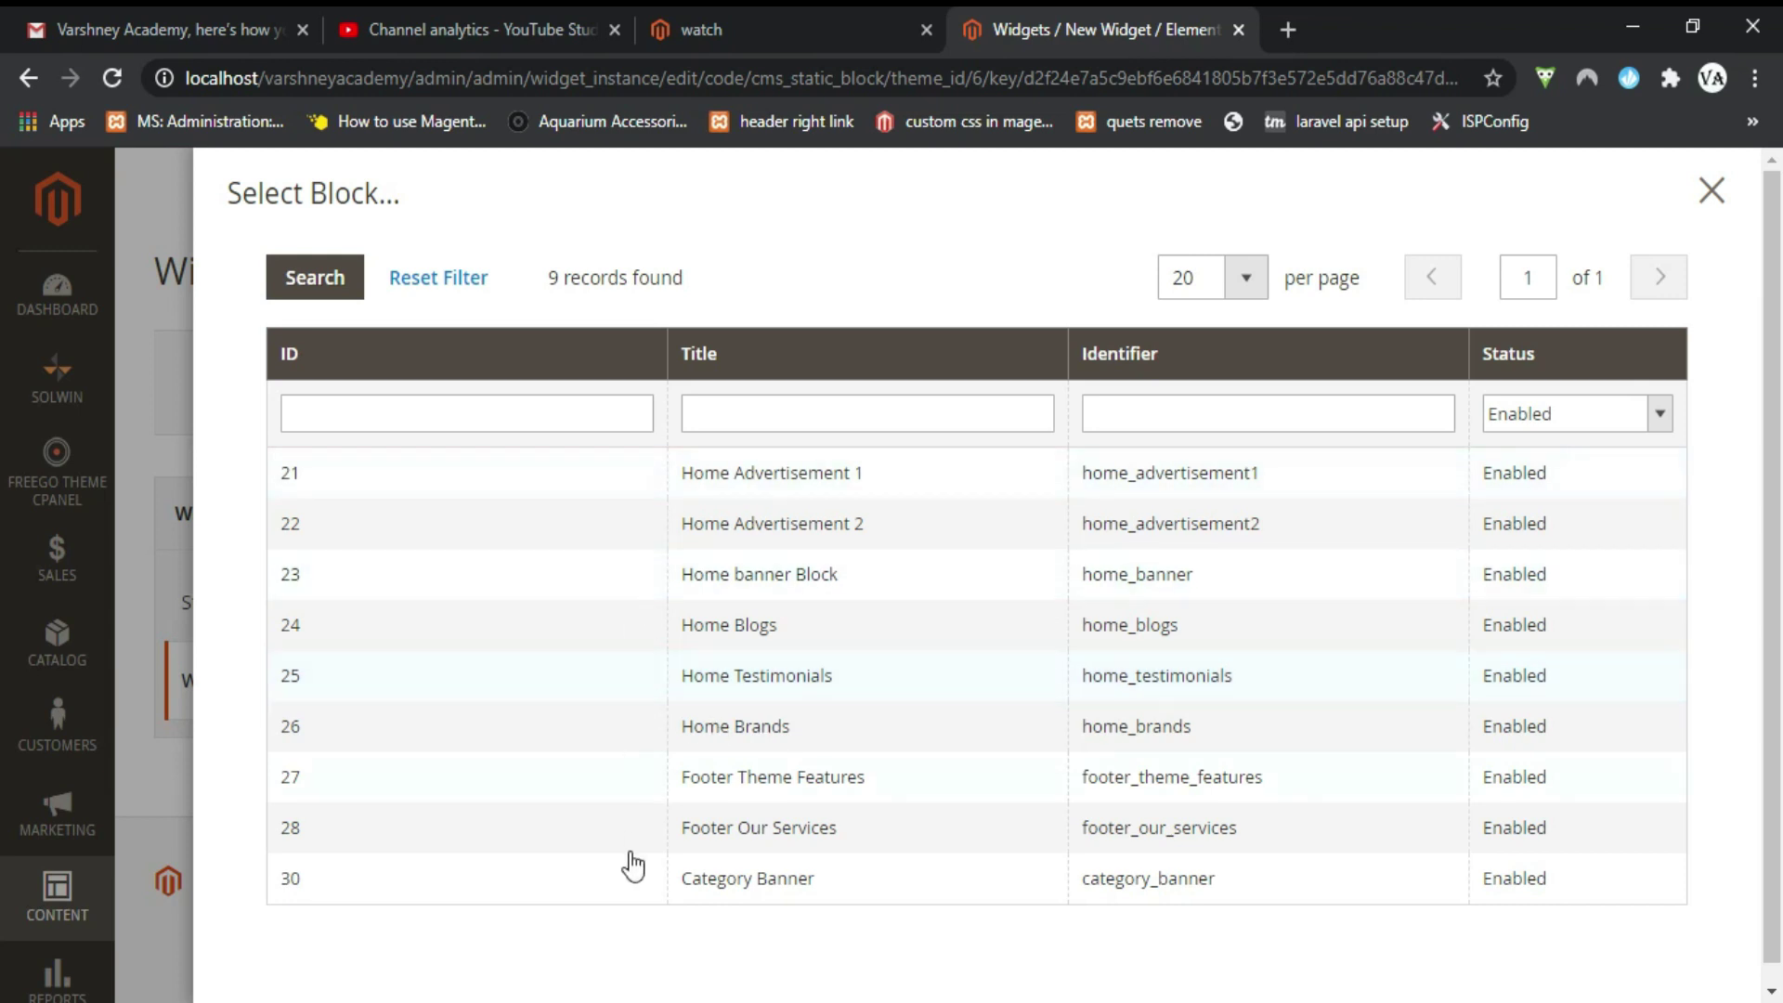
pyautogui.click(767, 885)
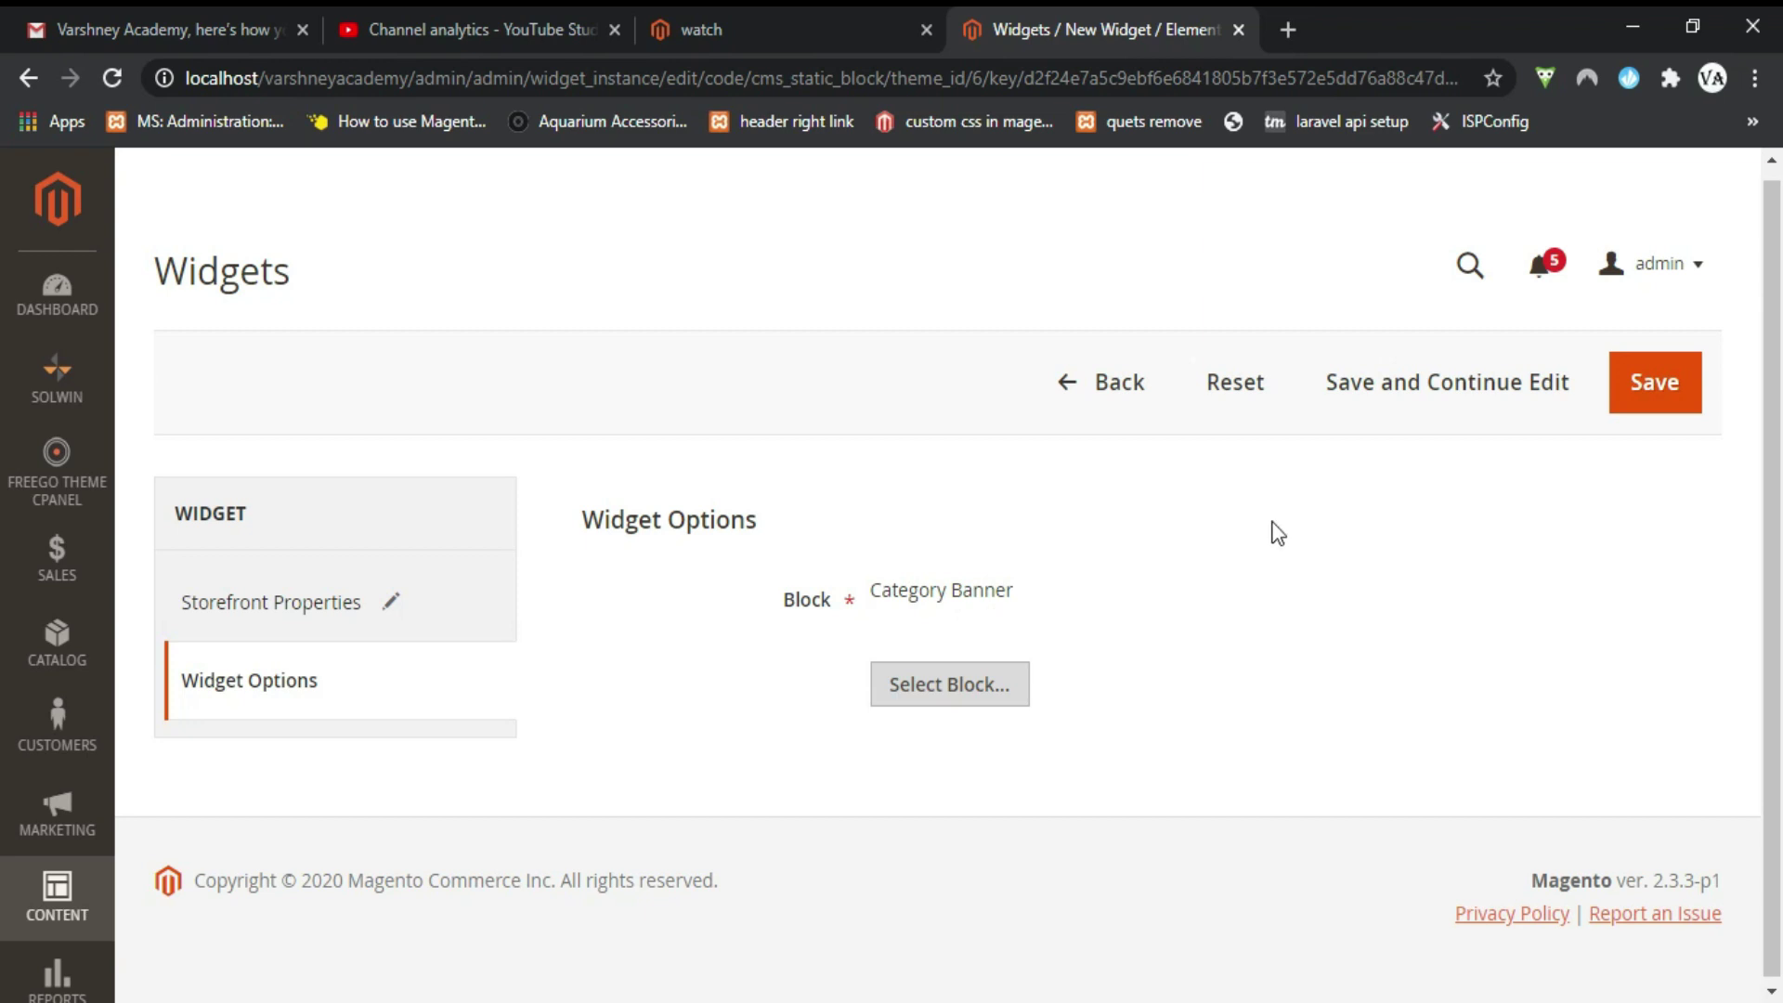
# Step: Save the Category Banner widget and flush the Magento cache in Cache Management
pyautogui.click(1648, 403)
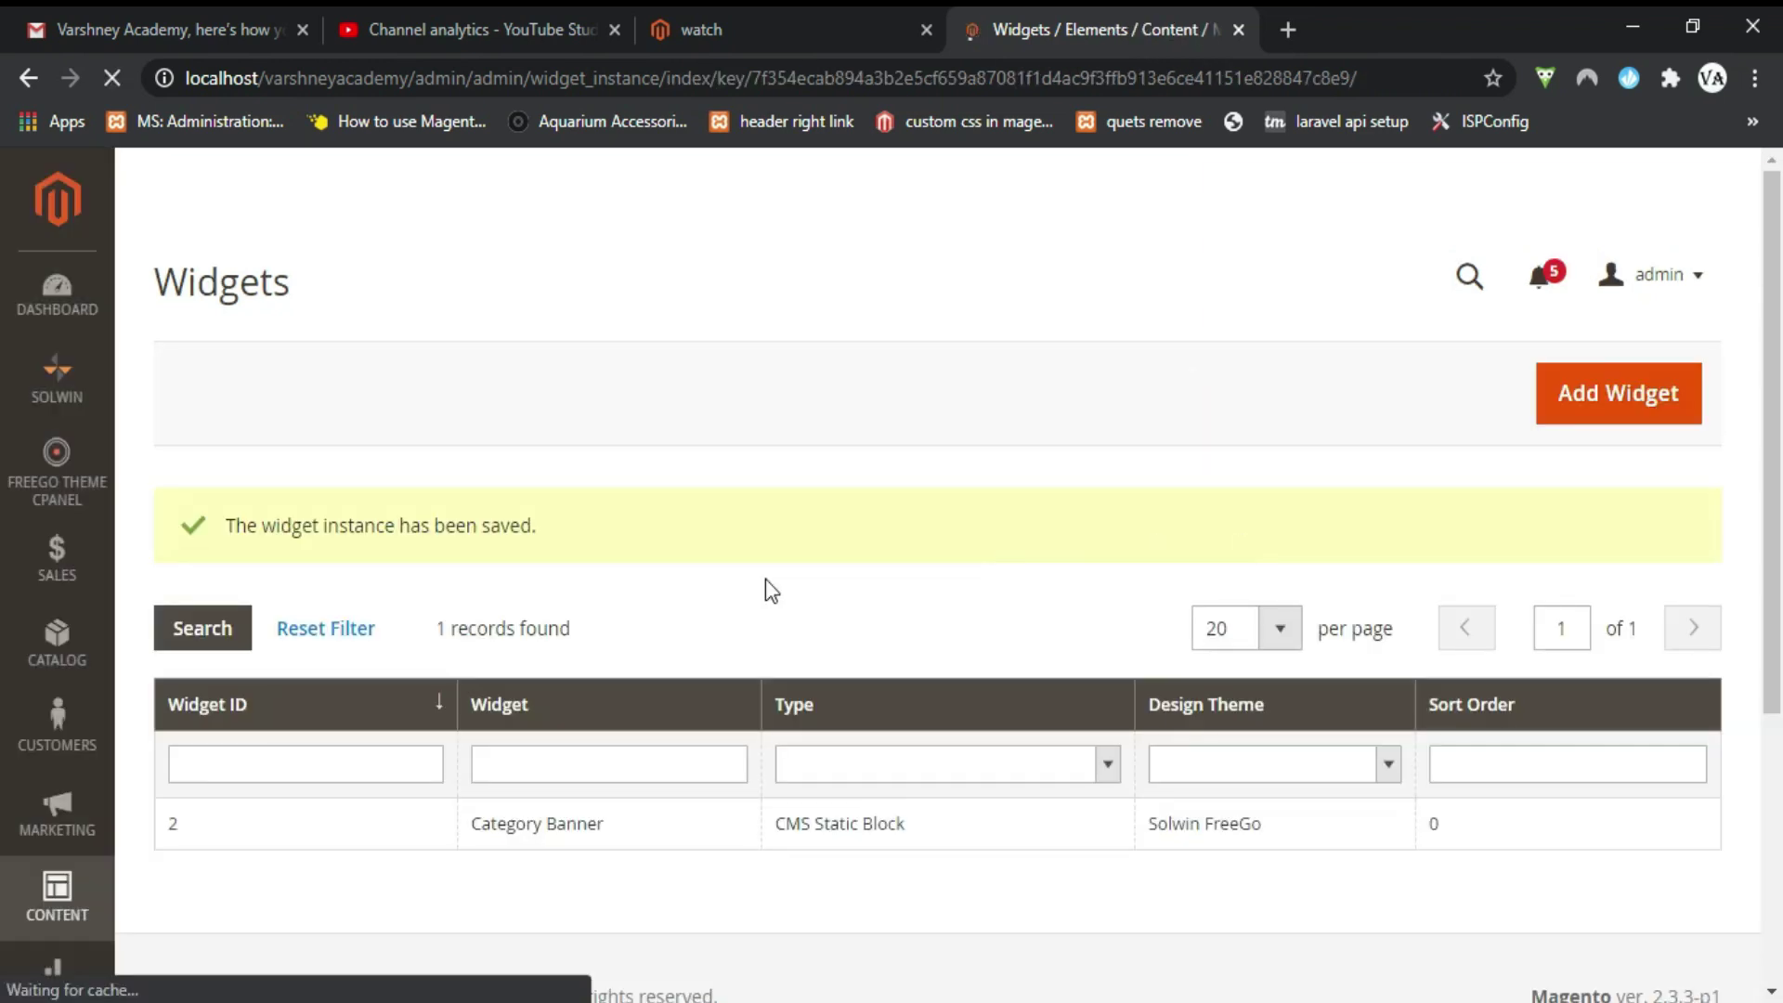
pyautogui.scroll(-2, 668, 579)
pyautogui.scroll(2, 665, 503)
pyautogui.scroll(-2, 594, 578)
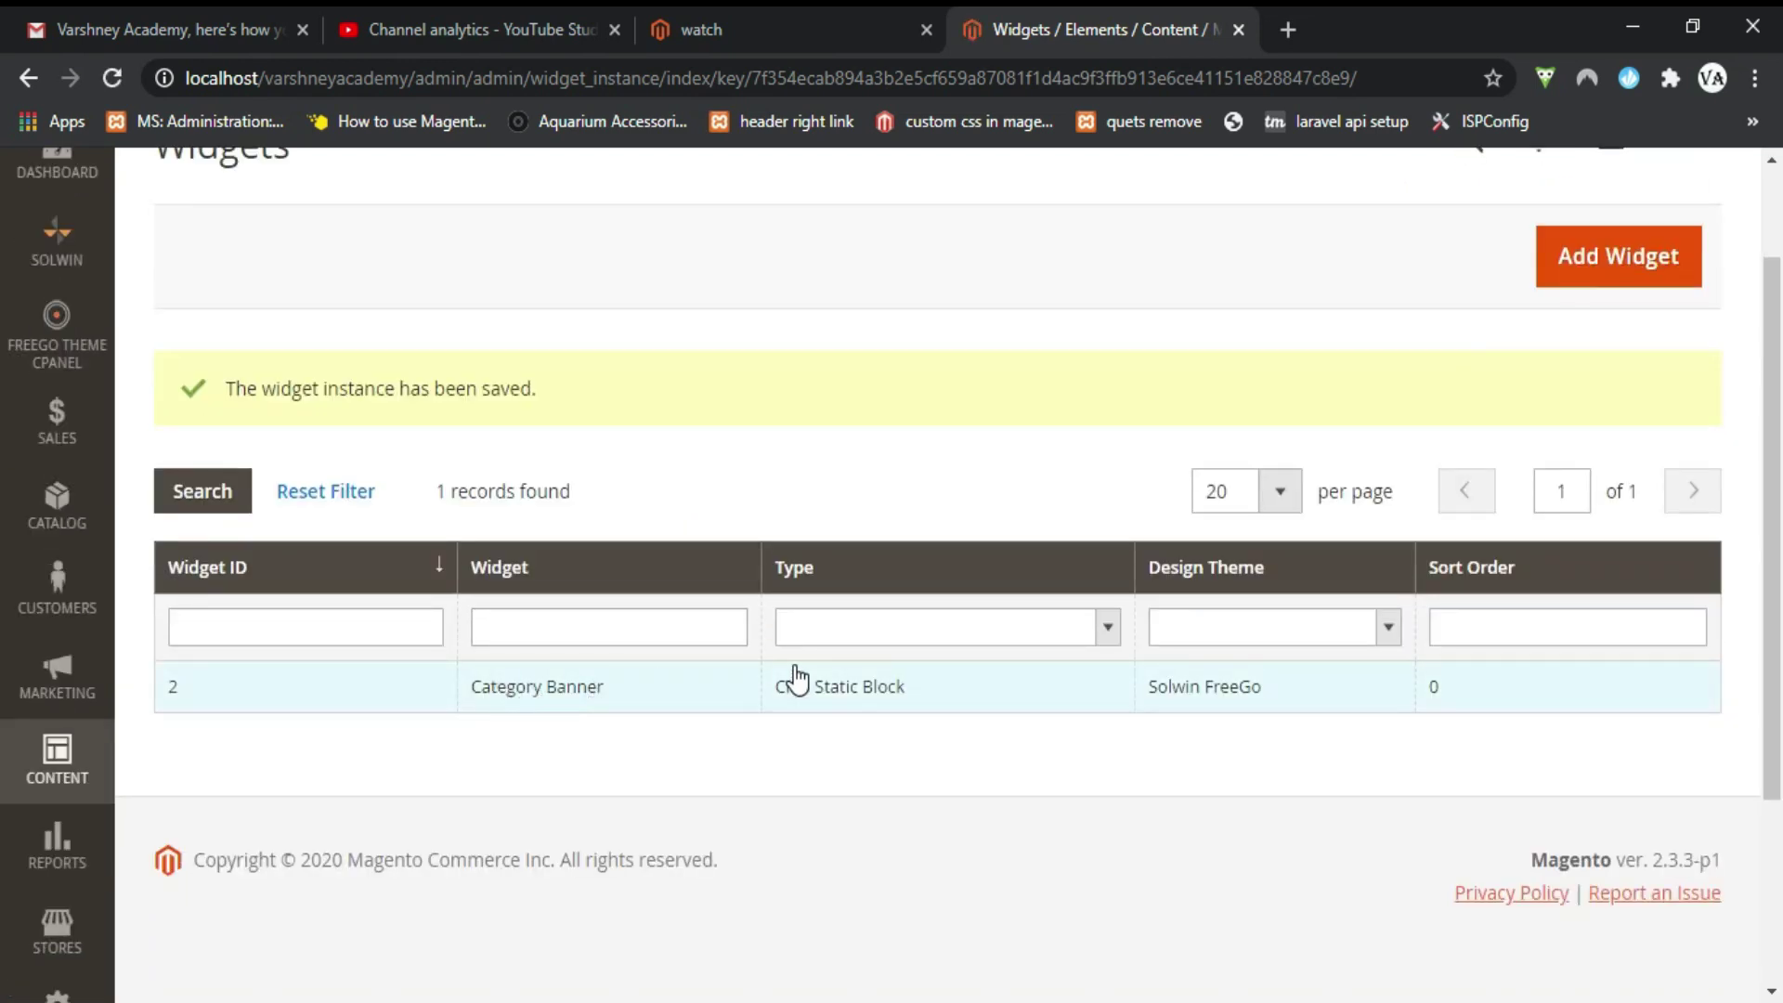
pyautogui.scroll(2, 899, 522)
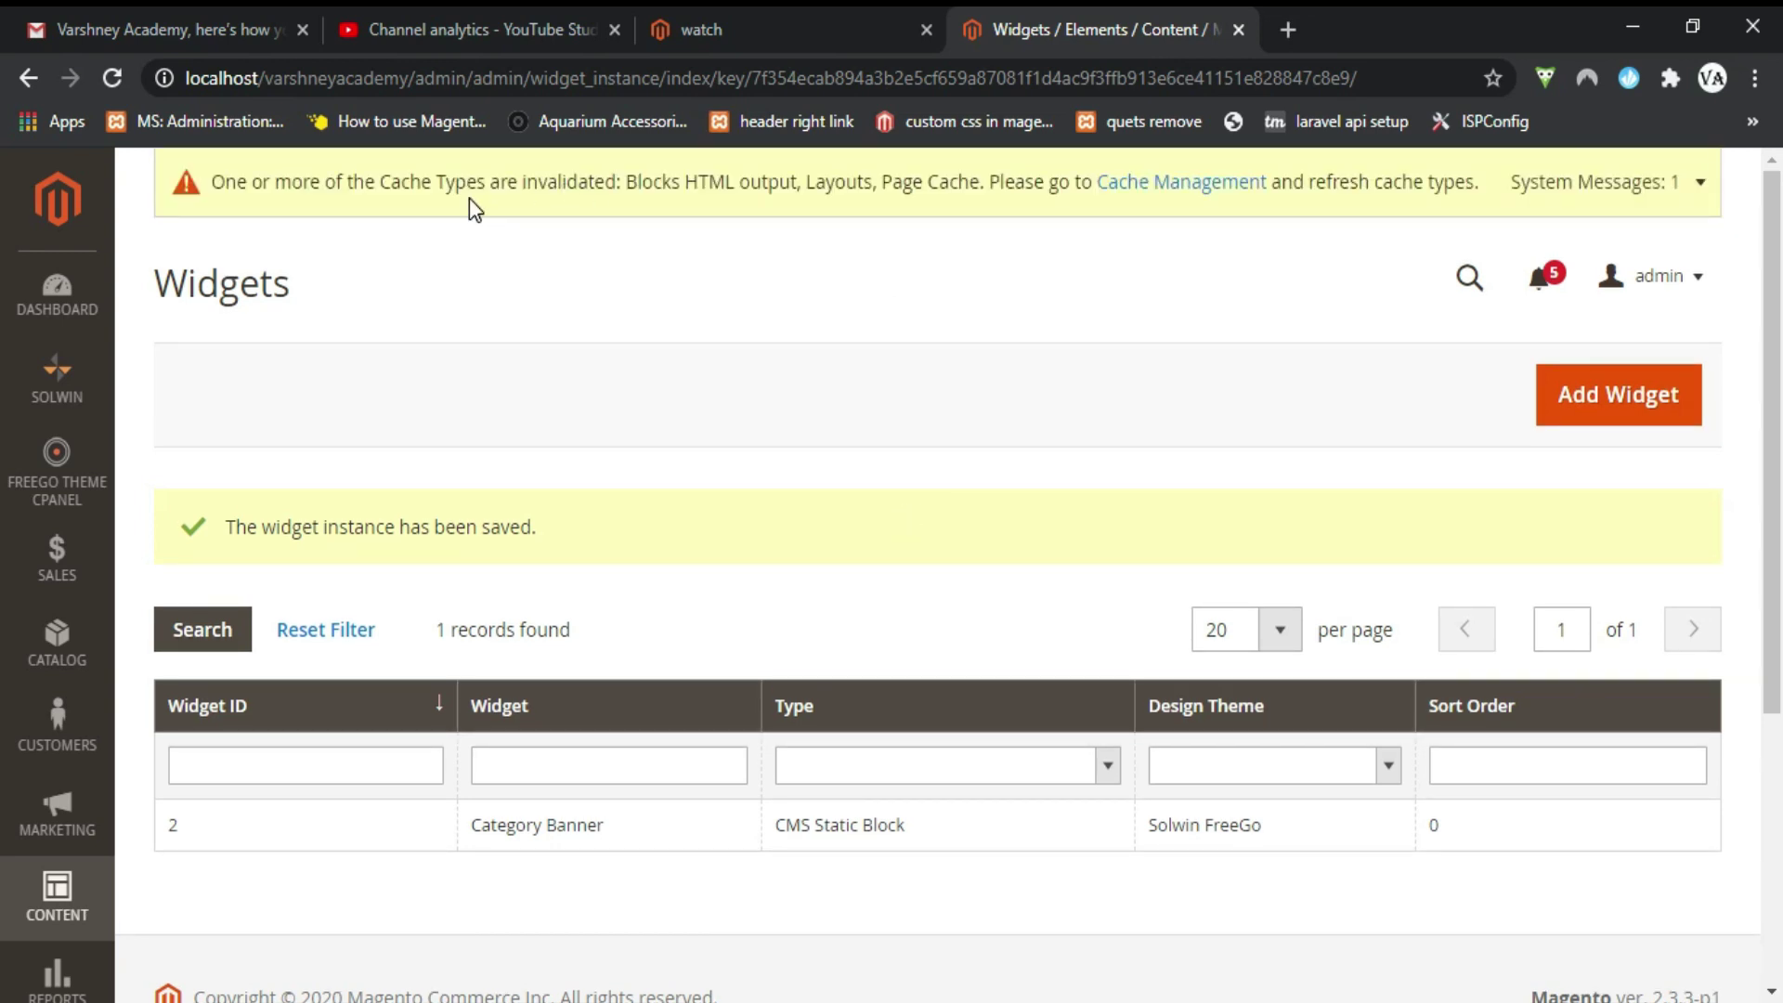
pyautogui.click(1205, 193)
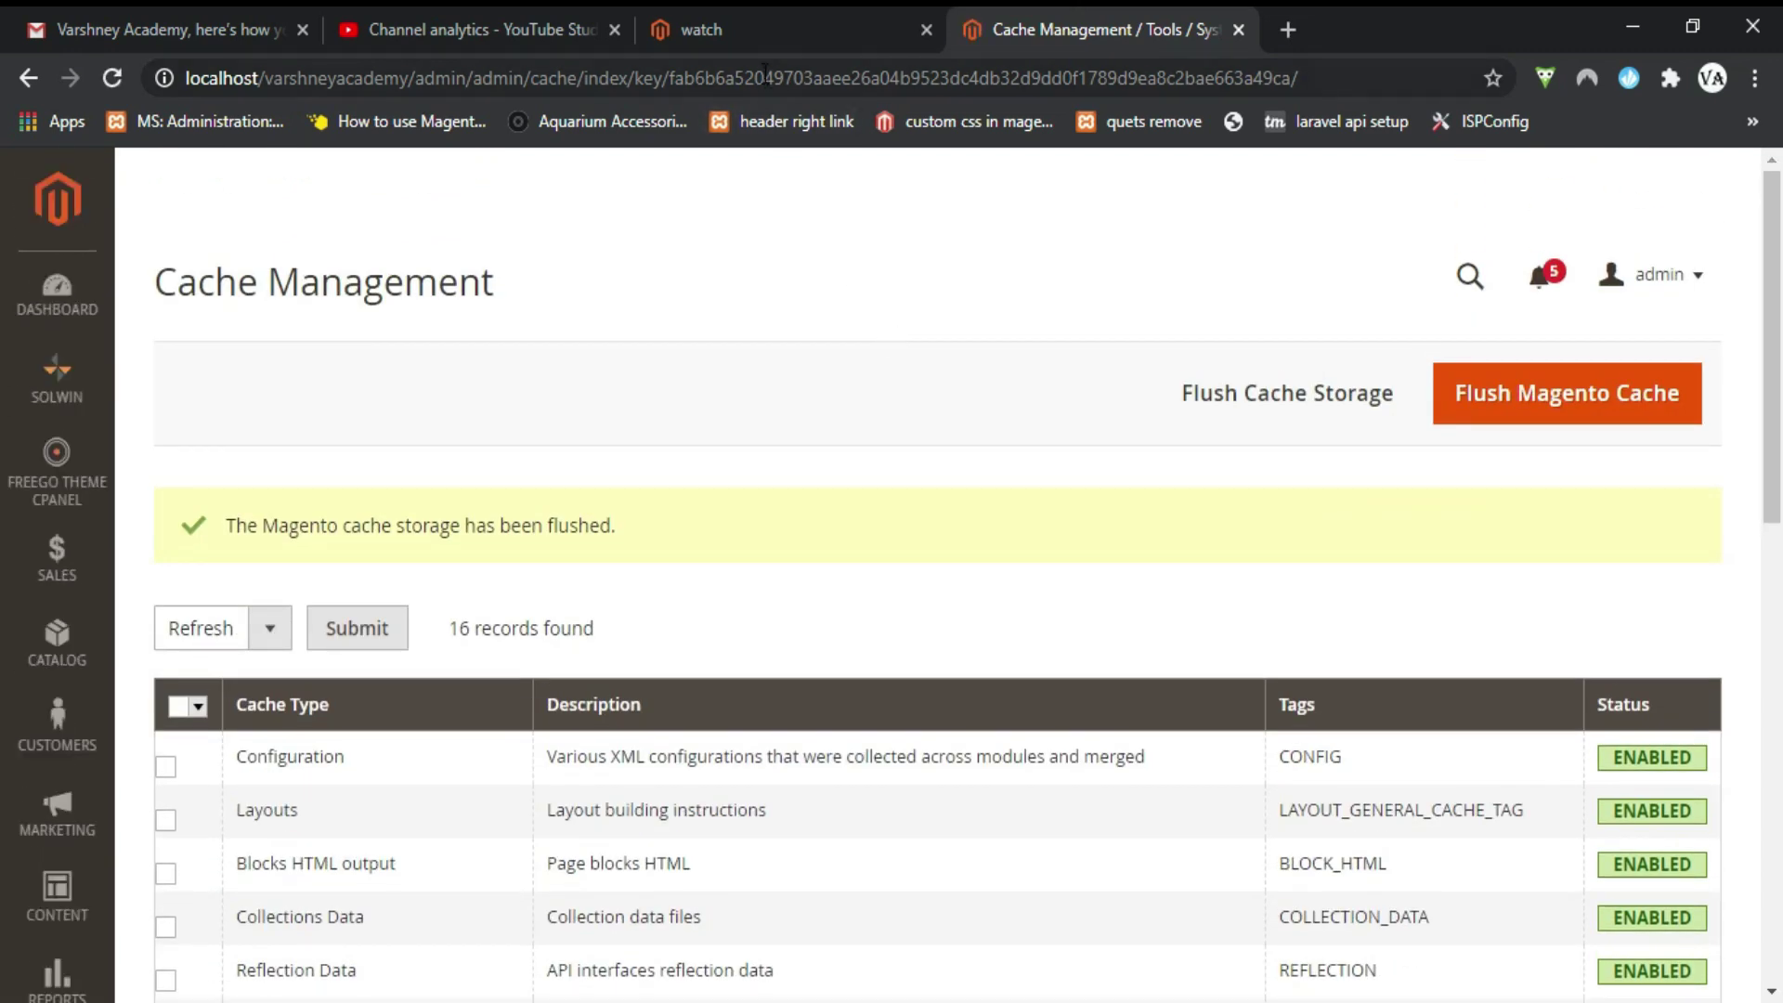
# Step: Reload the storefront's Watch category page and check the banner between the page title and the product list
pyautogui.click(765, 26)
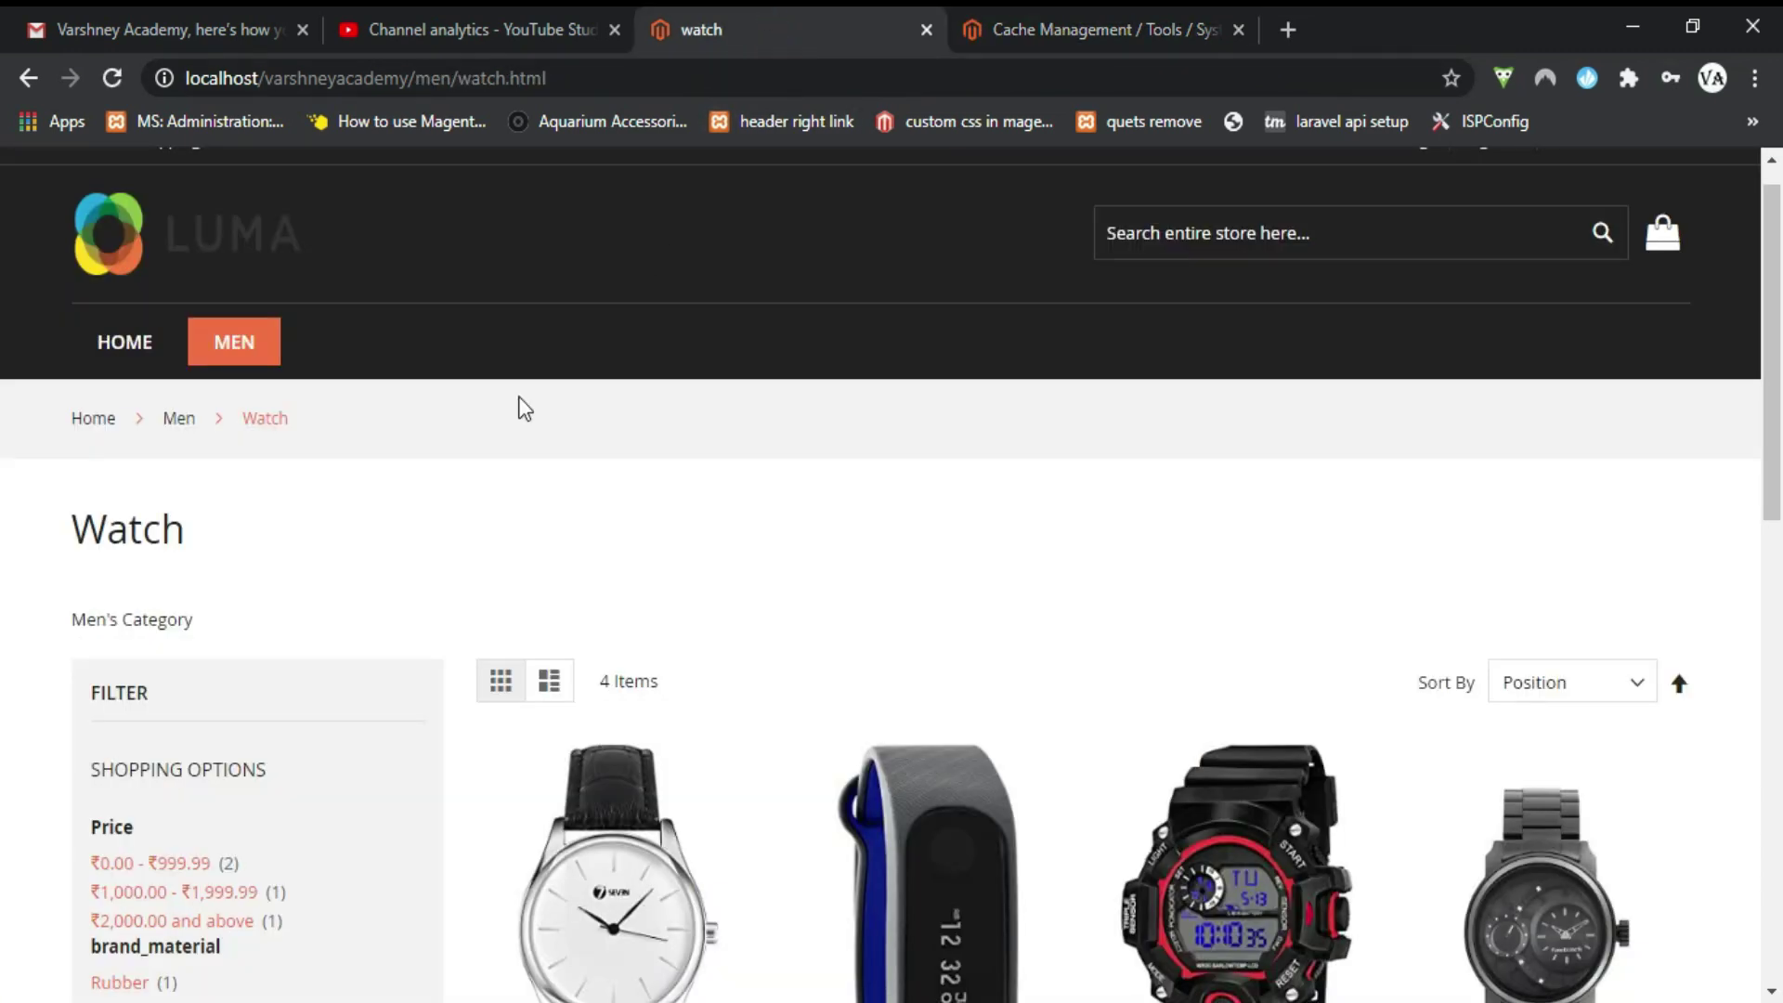
pyautogui.scroll(-2, 492, 424)
pyautogui.scroll(1, 492, 423)
pyautogui.press('F5')
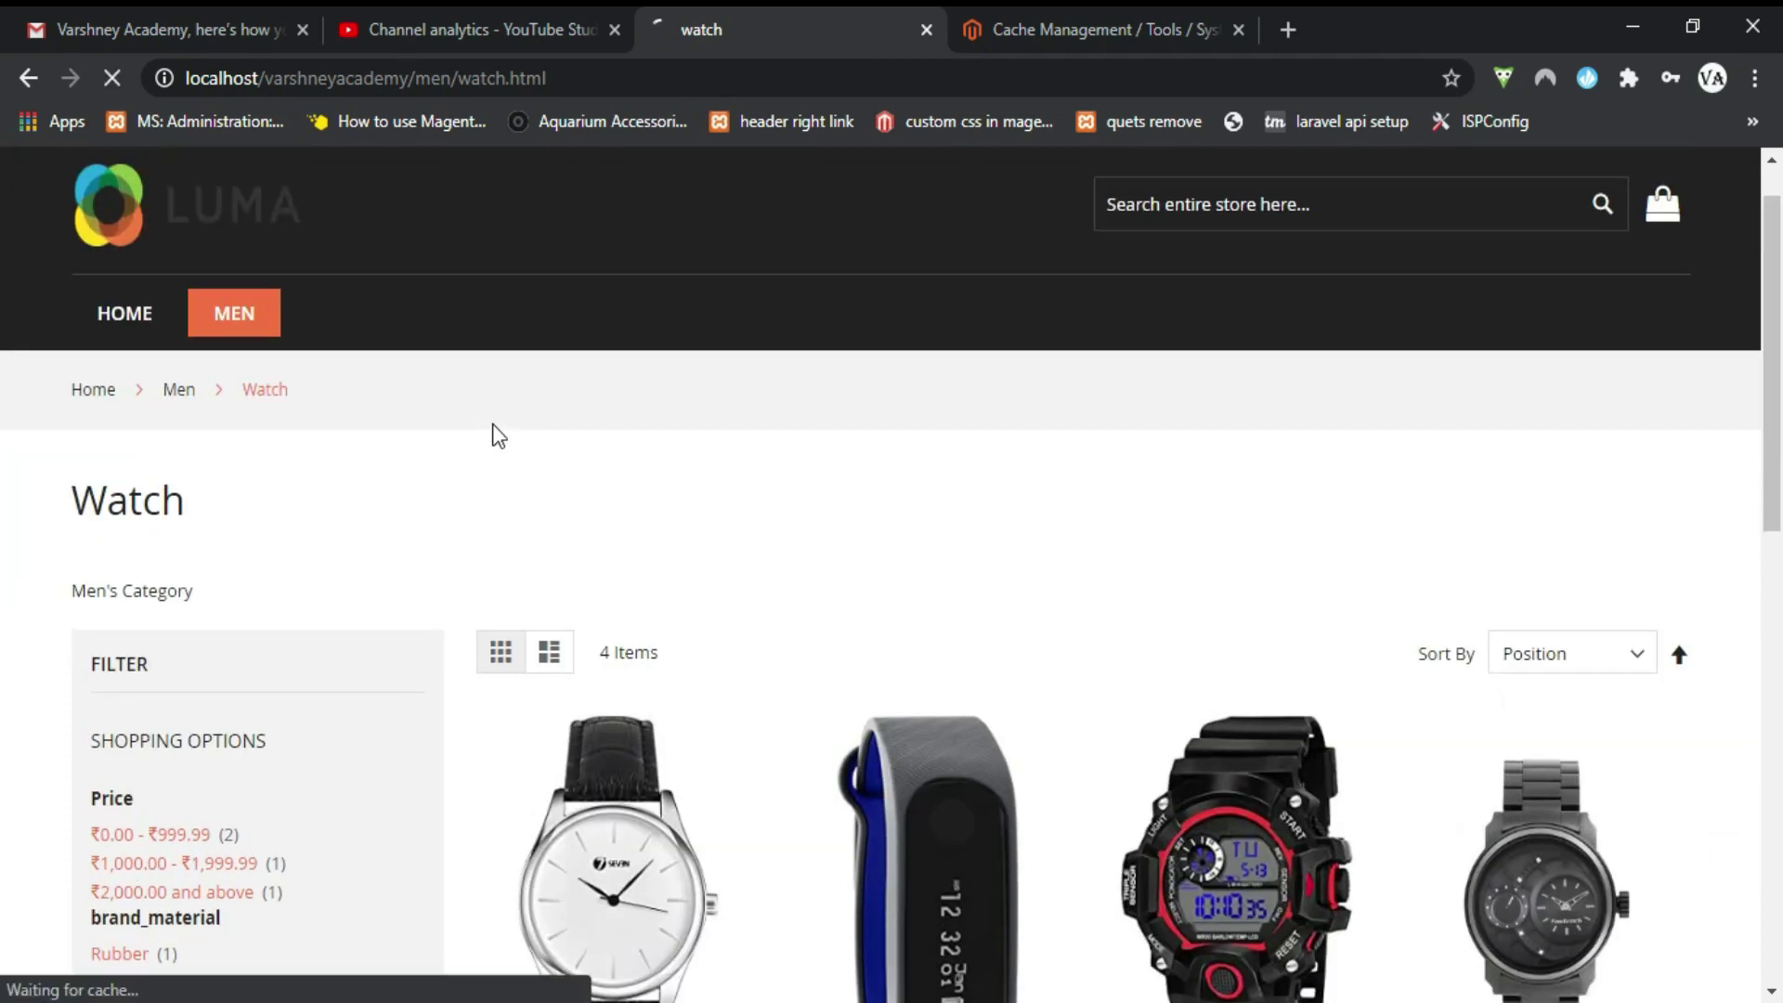
pyautogui.scroll(-3, 492, 423)
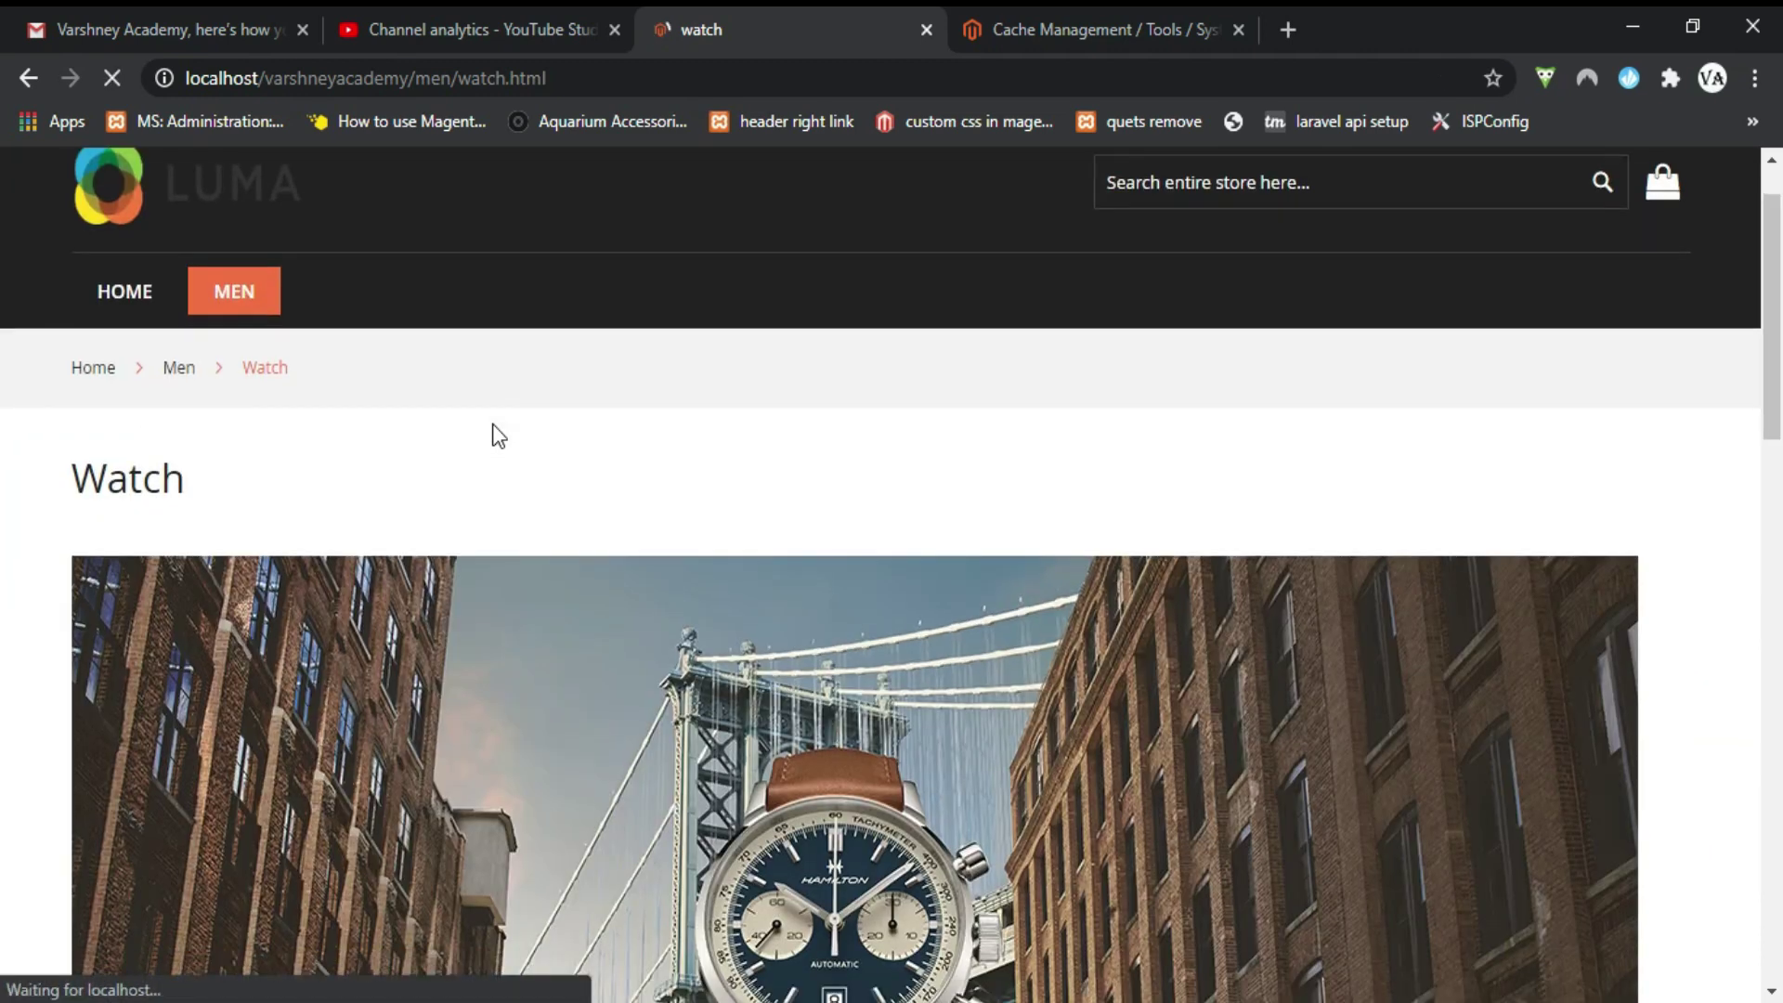
pyautogui.scroll(-2, 492, 423)
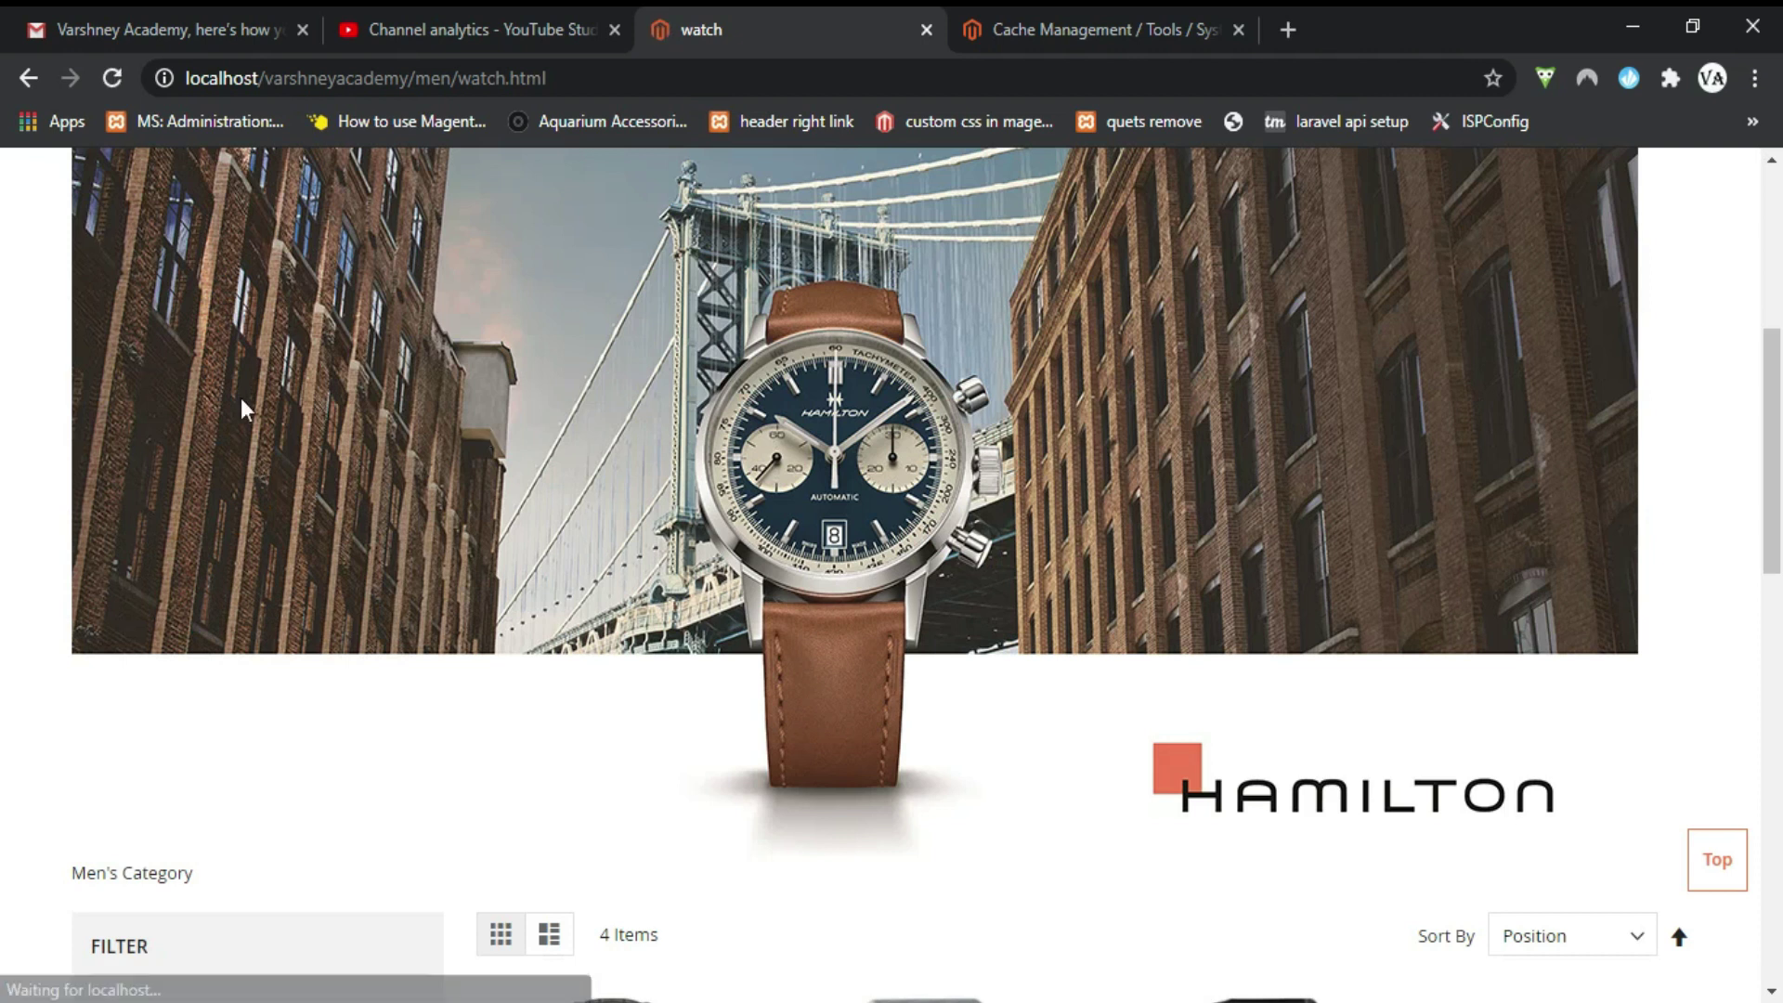
pyautogui.scroll(3, 632, 425)
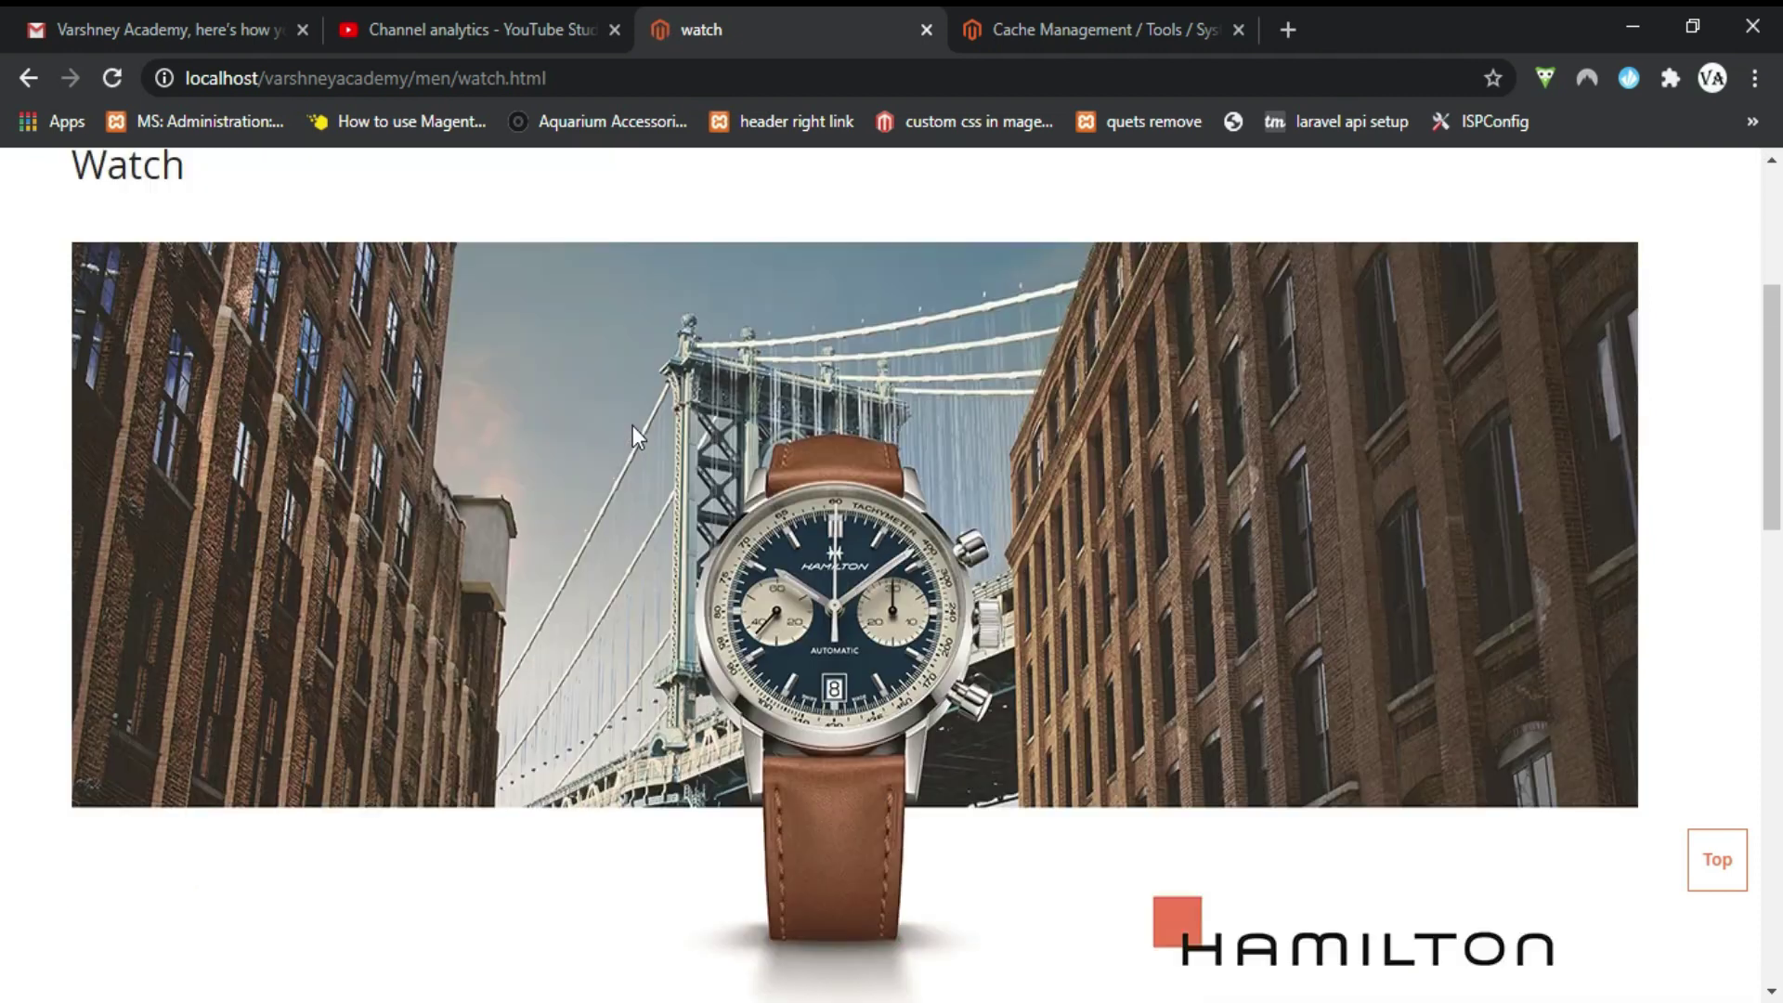
pyautogui.scroll(-2, 633, 426)
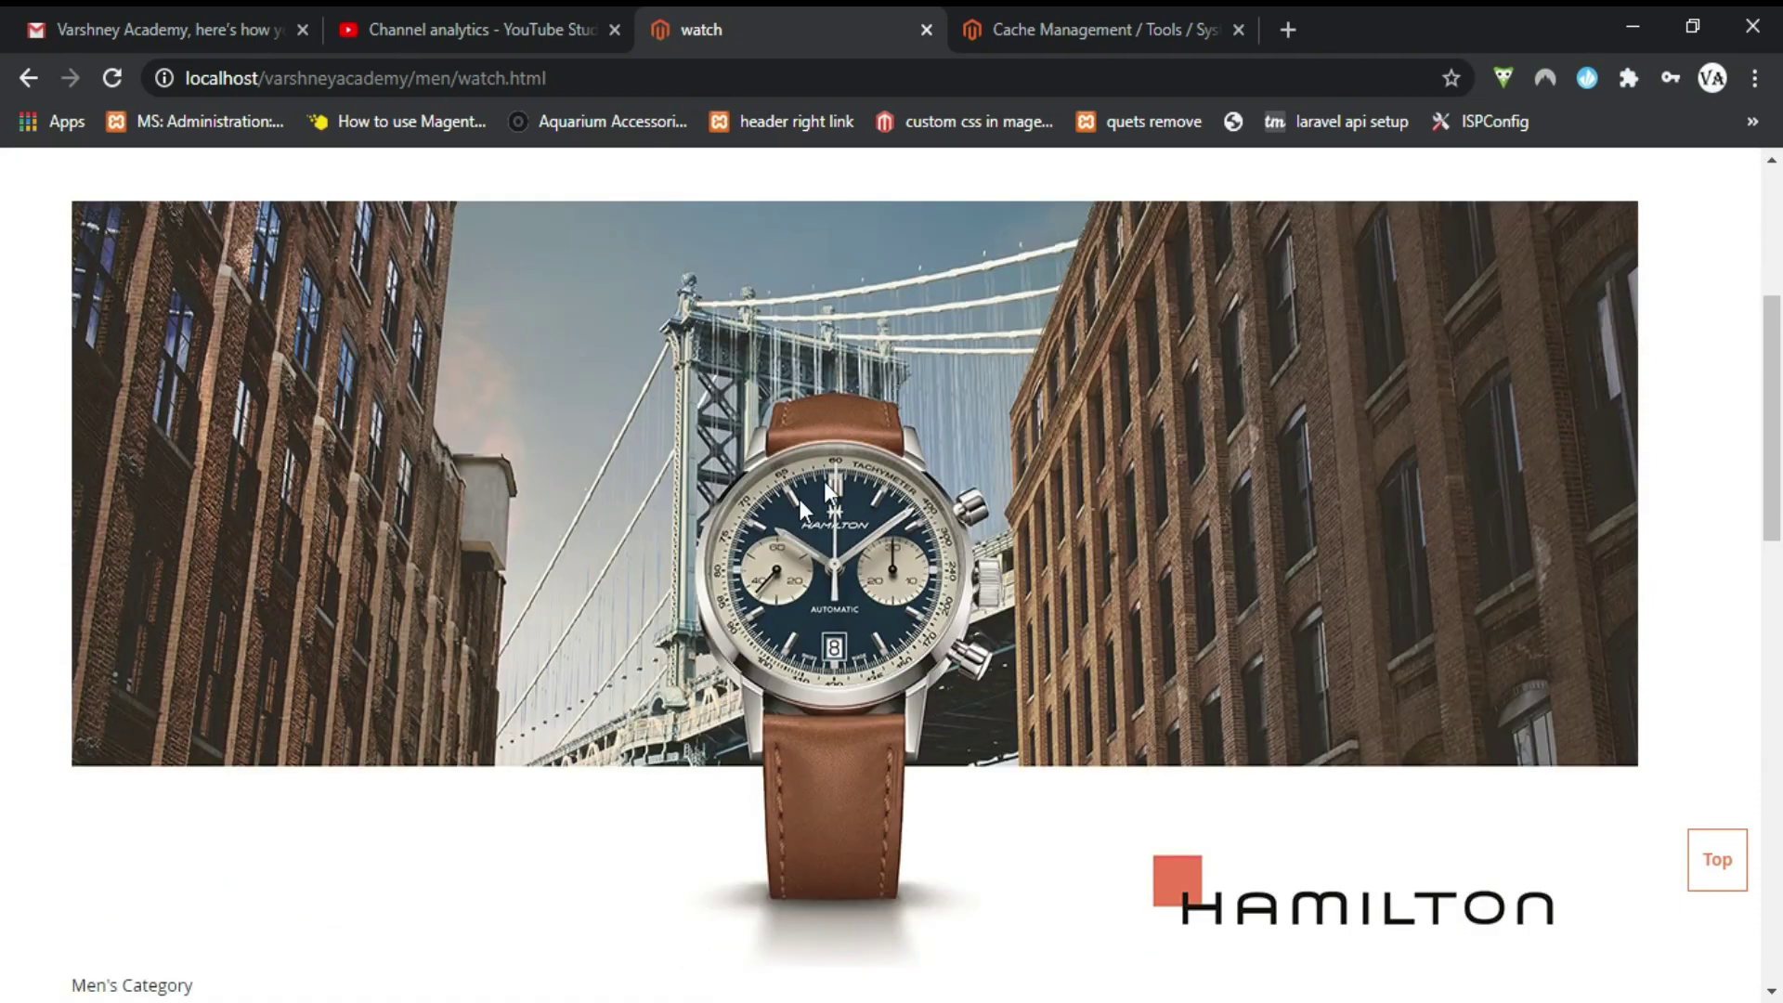
pyautogui.scroll(5, 786, 499)
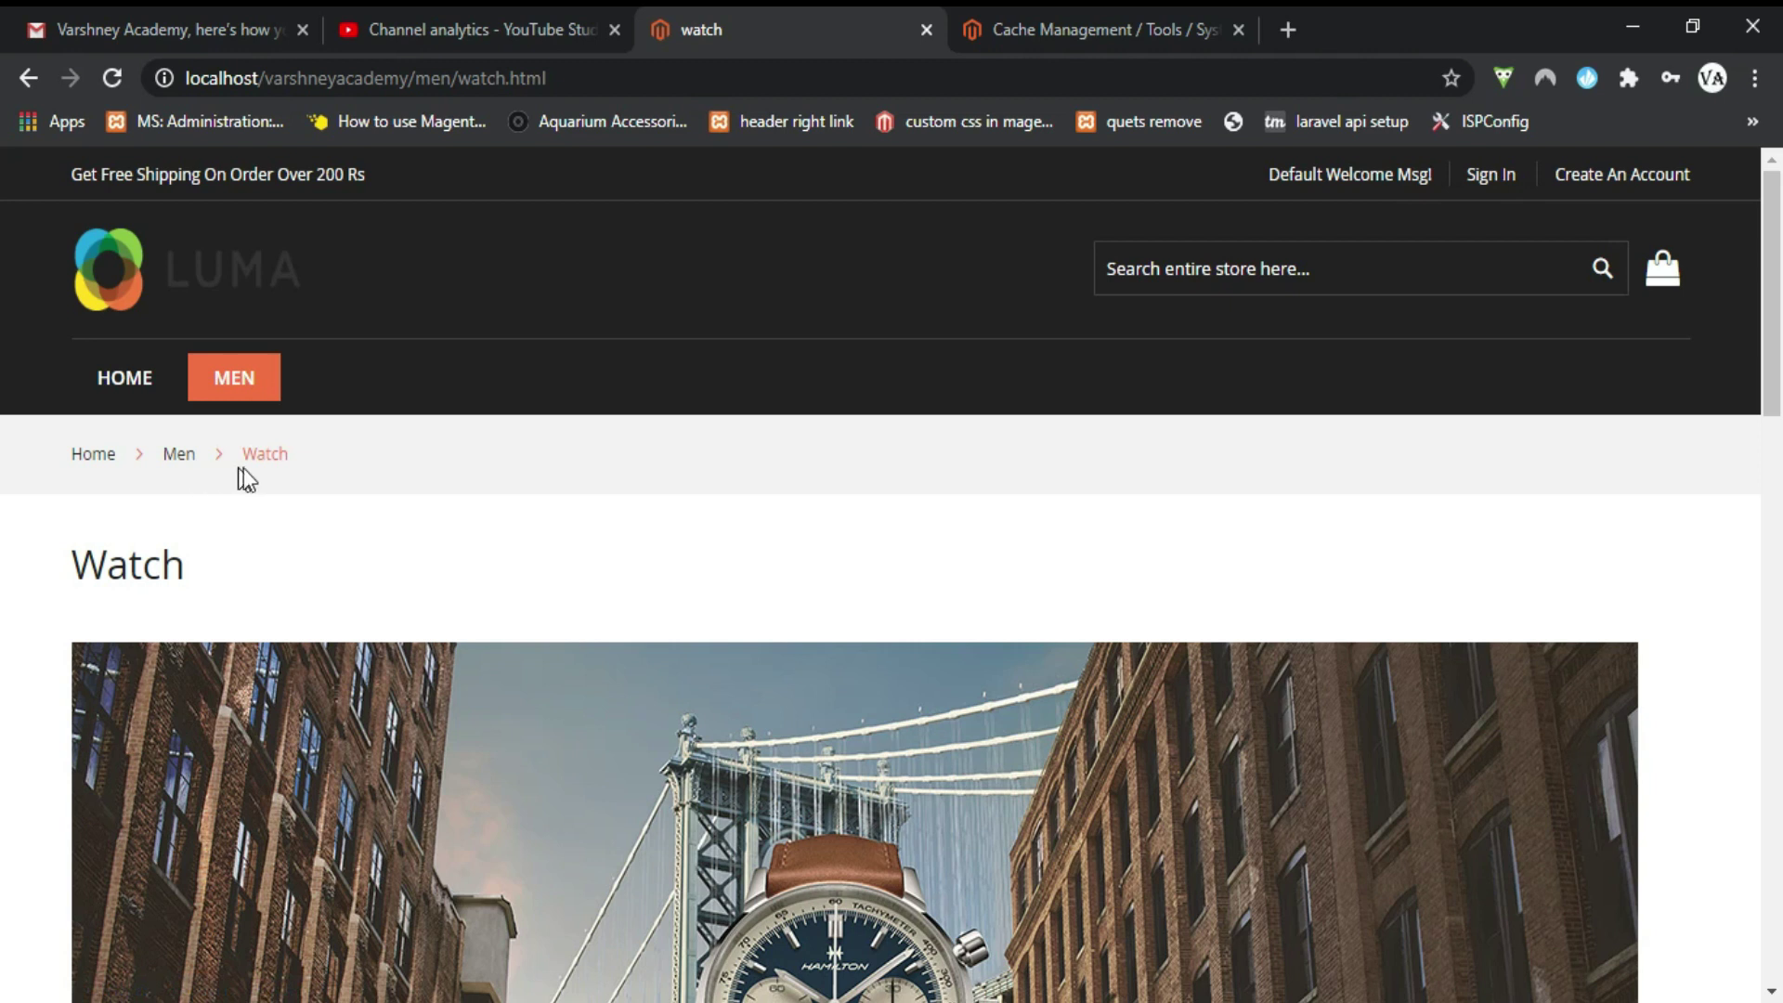
# Step: Open the Men category page on the storefront and check its category banner
pyautogui.click(225, 374)
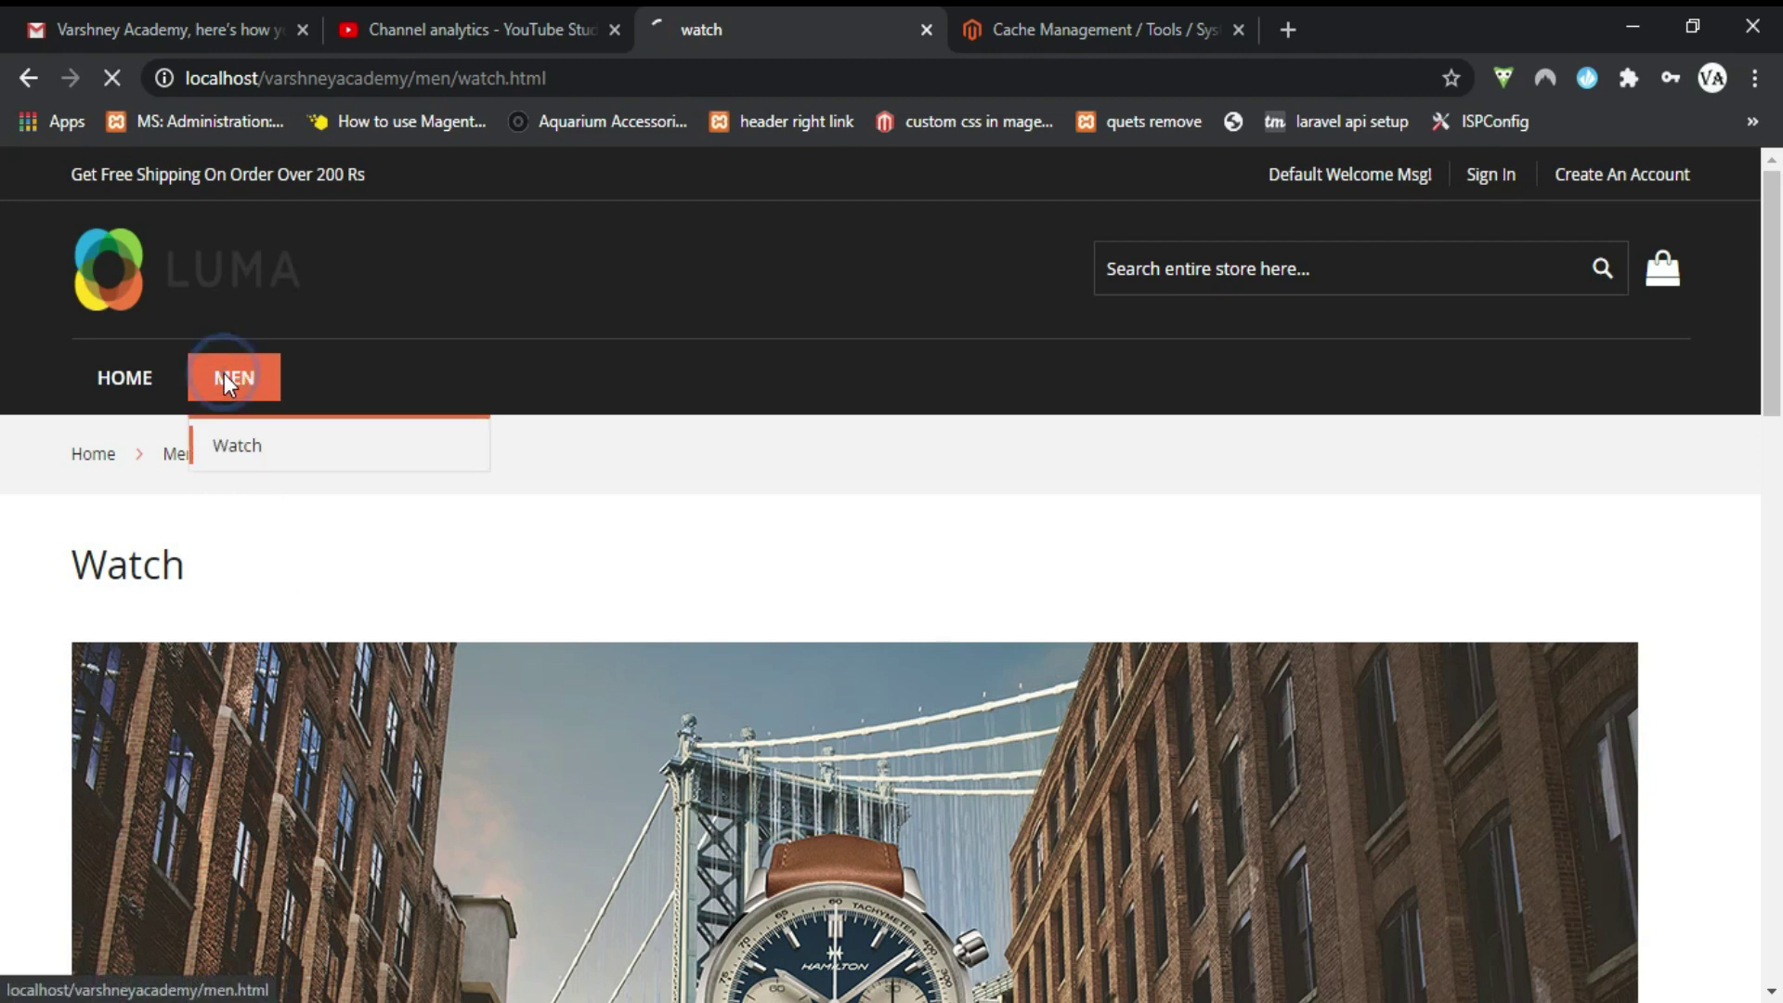
pyautogui.scroll(-7, 496, 752)
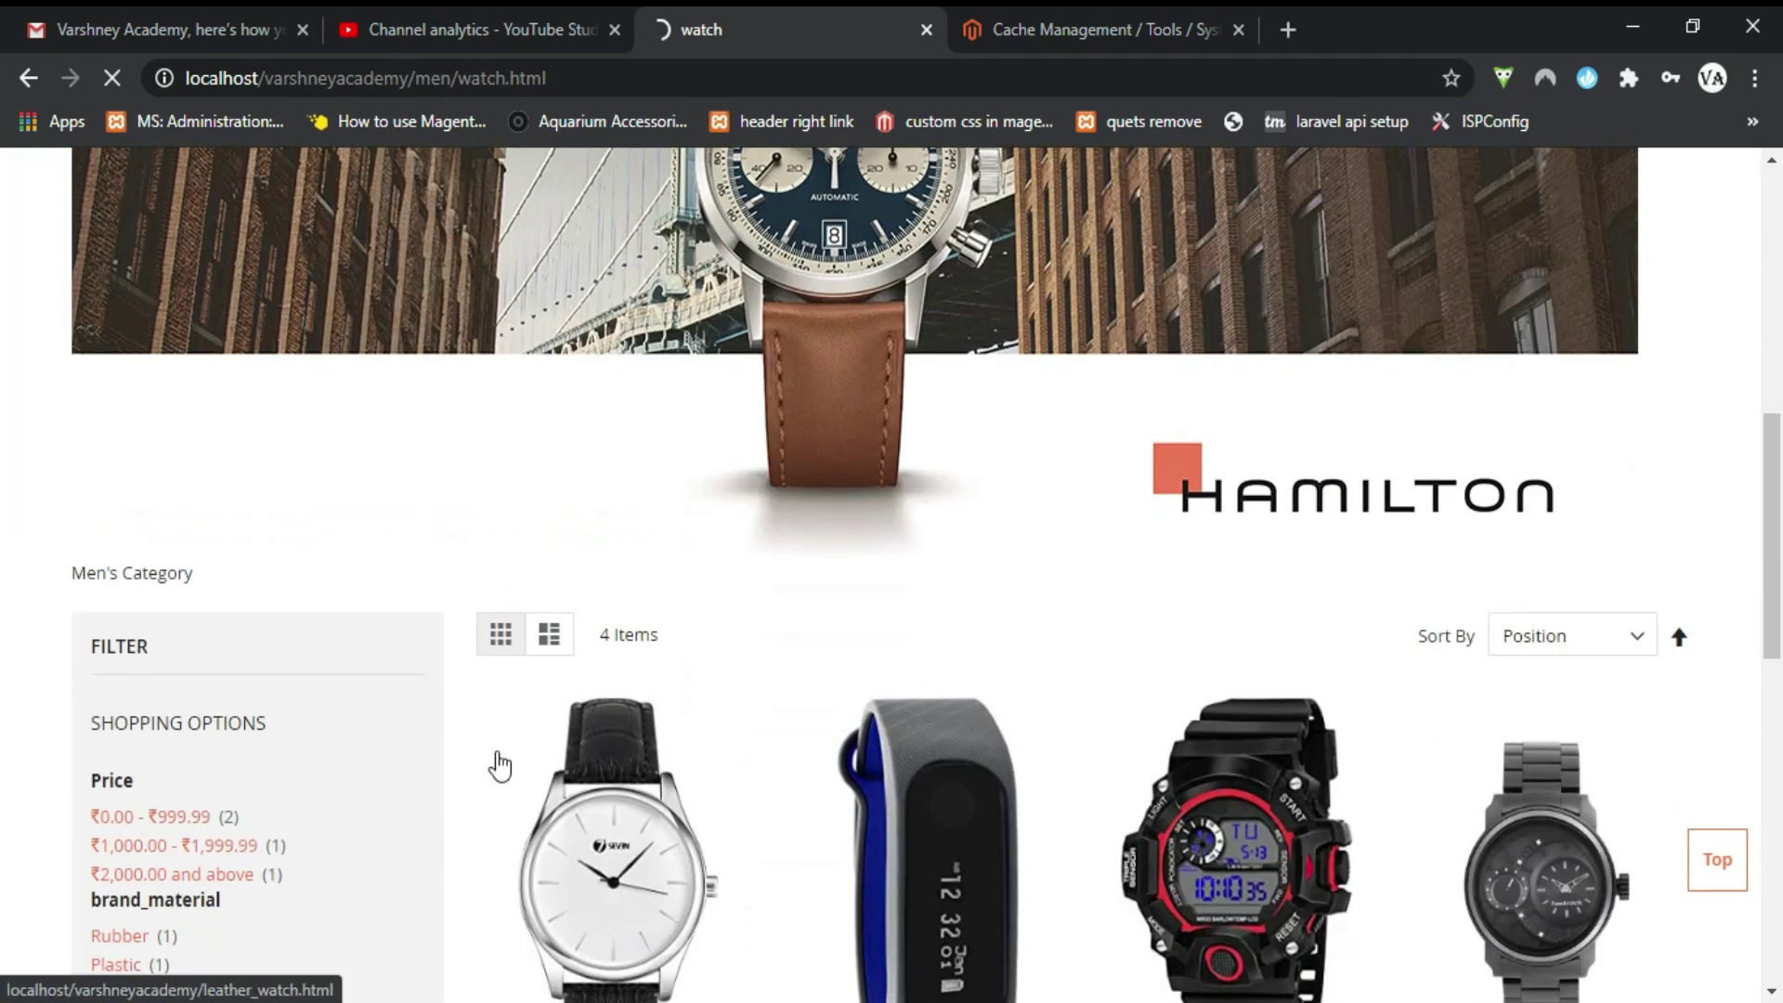
pyautogui.scroll(-4, 496, 750)
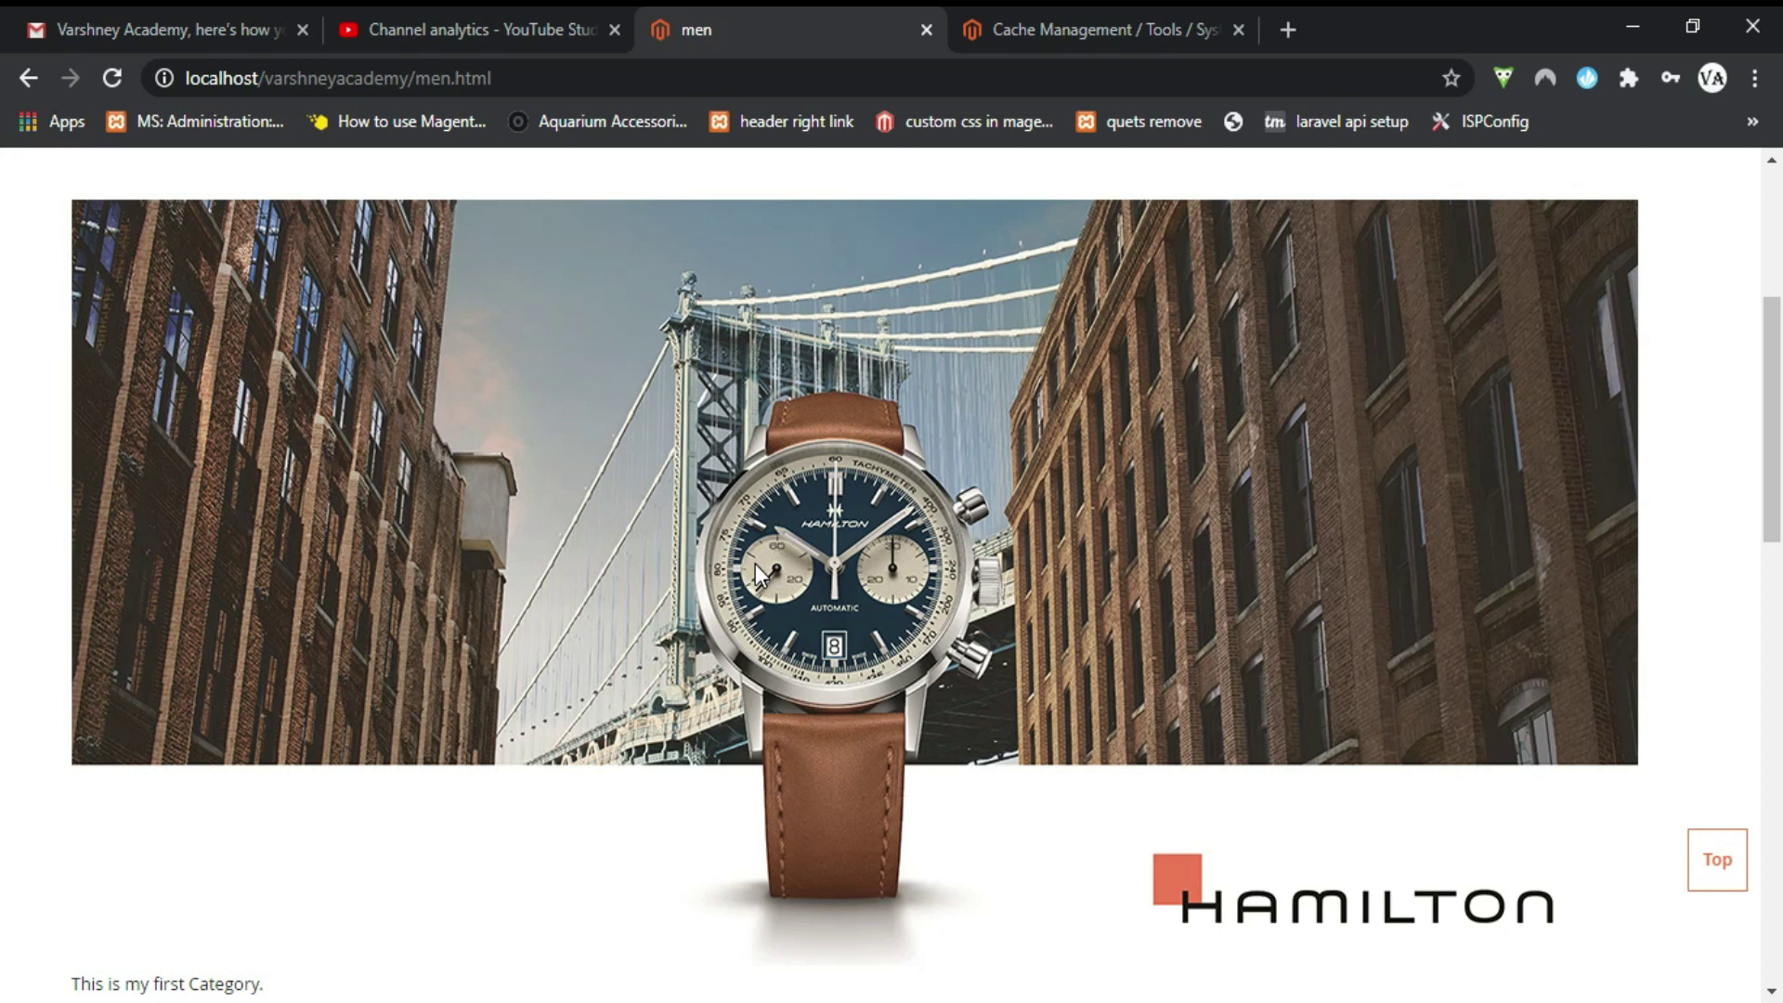
# Step: Open the storefront's Privacy and Cookie Policy page from the footer links and look through its text
pyautogui.scroll(-15, 755, 564)
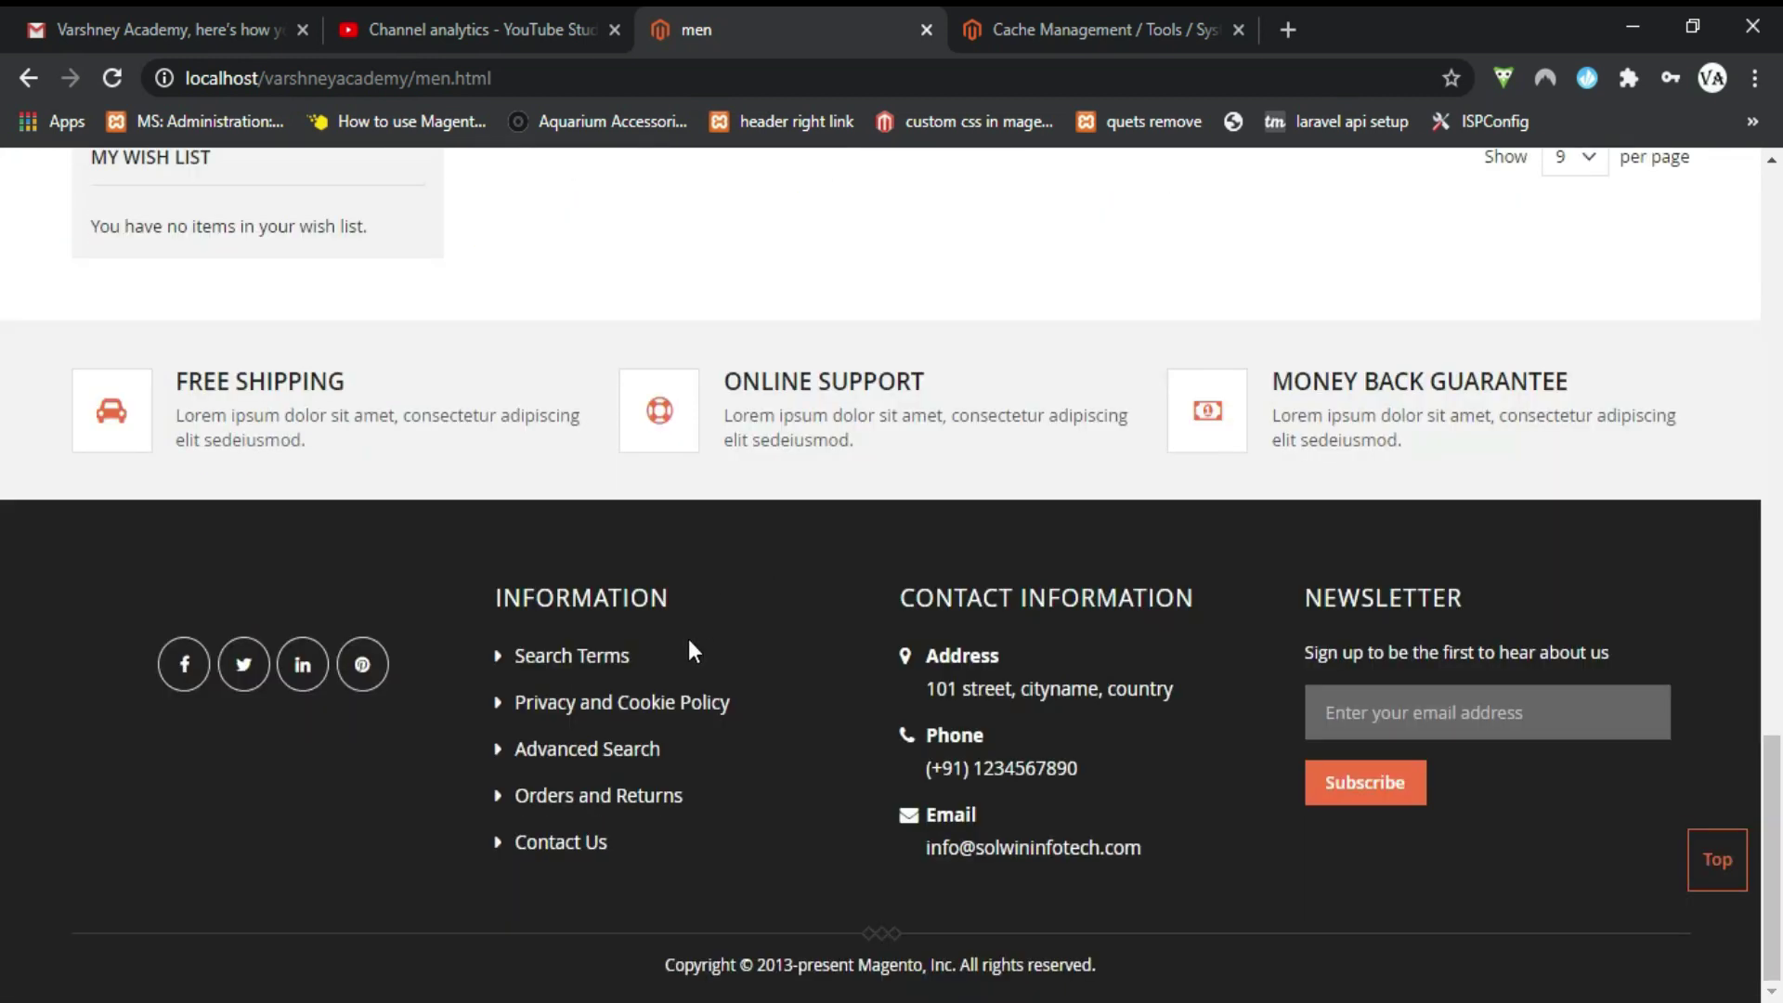
pyautogui.click(620, 704)
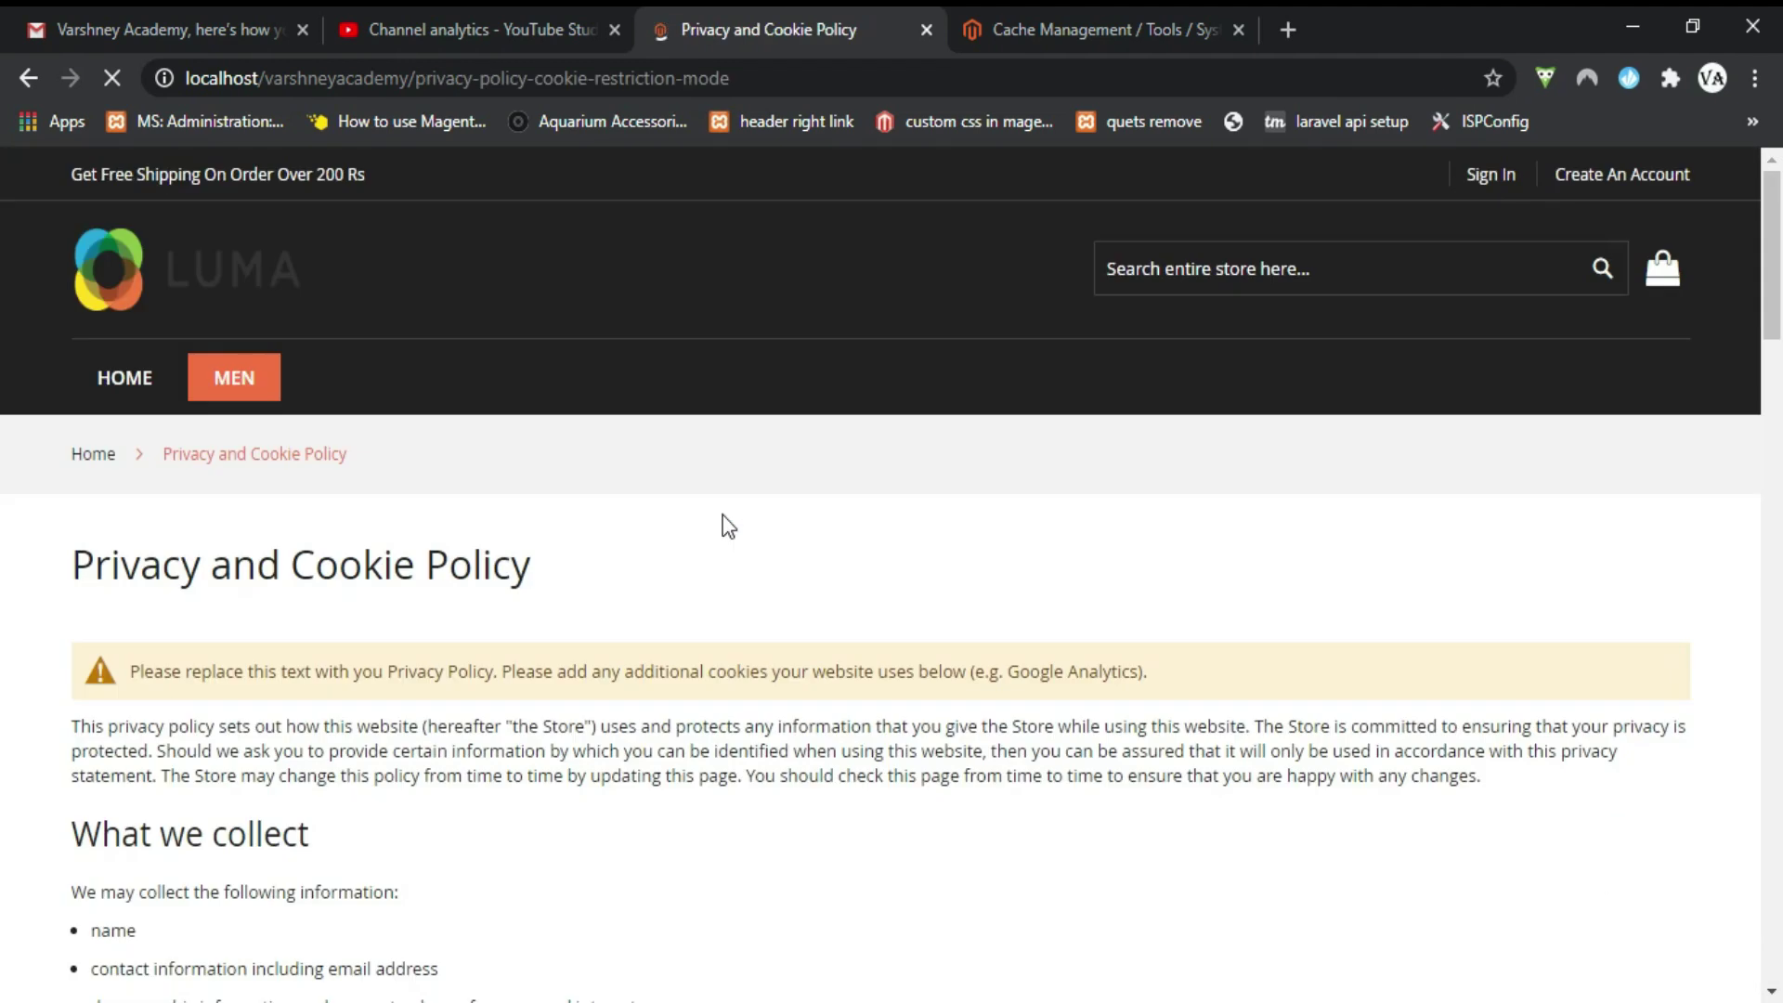
pyautogui.scroll(-2, 726, 524)
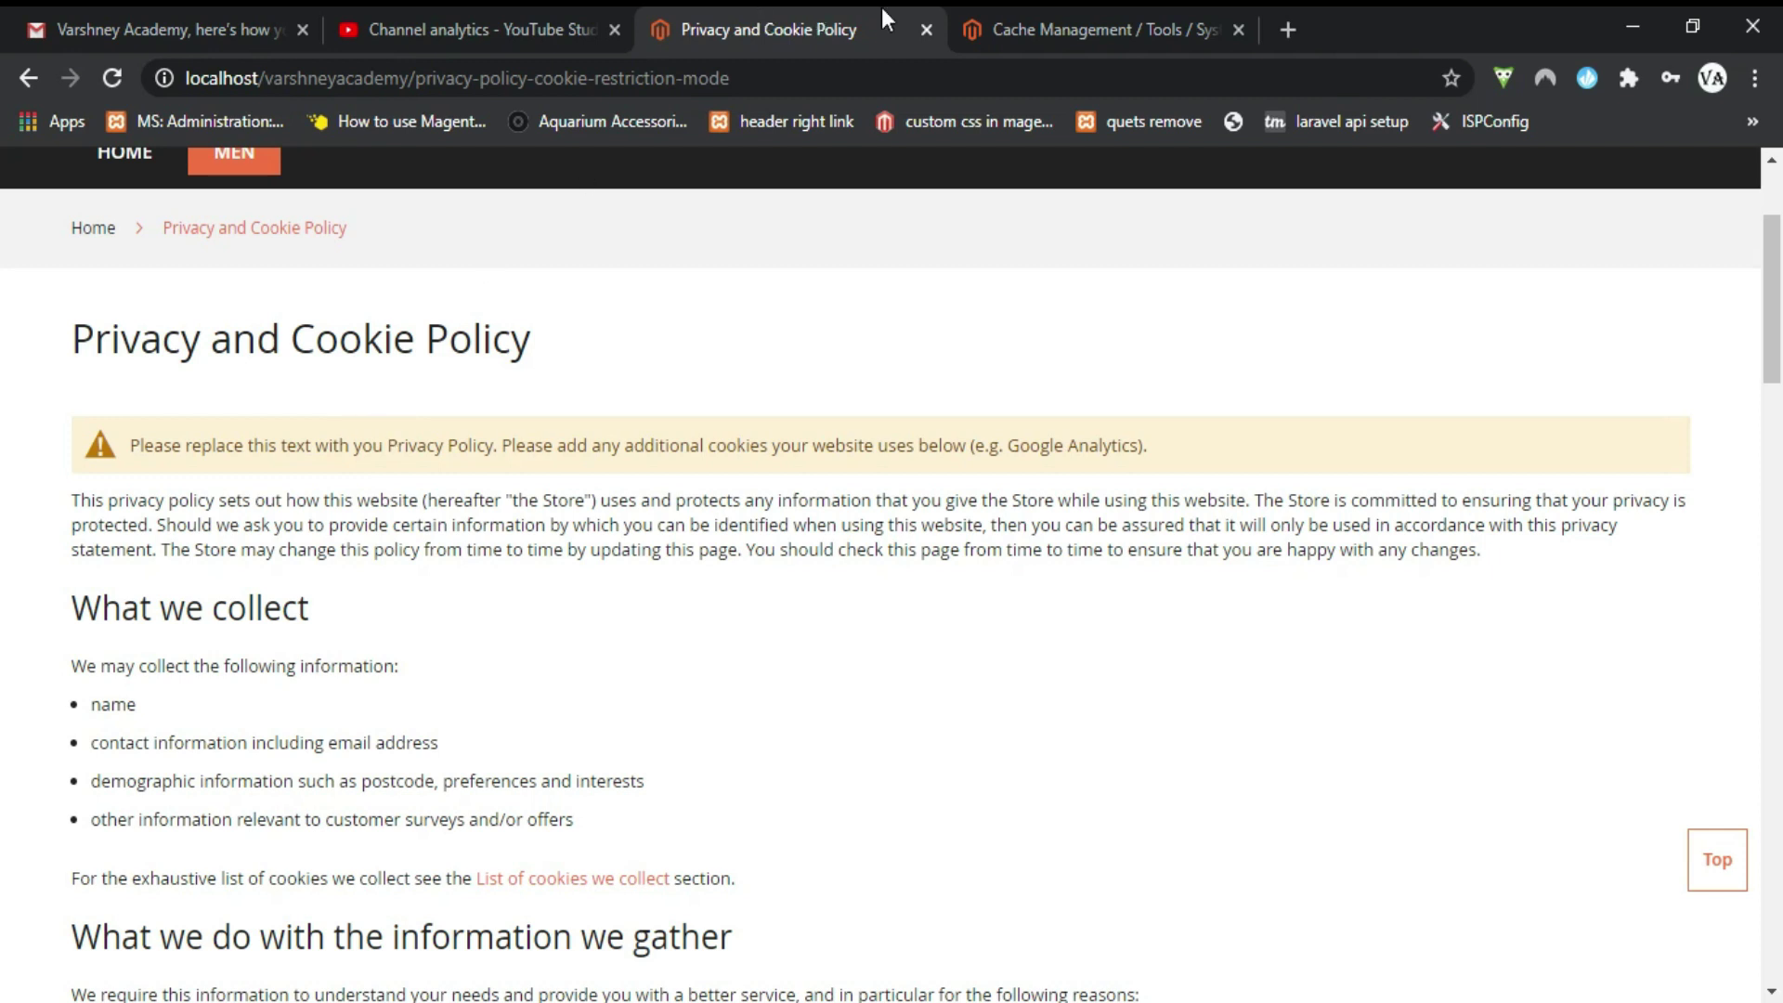
# Step: Switch to the Magento admin and open the Privacy and Cookie Policy CMS page for editing
pyautogui.click(1082, 13)
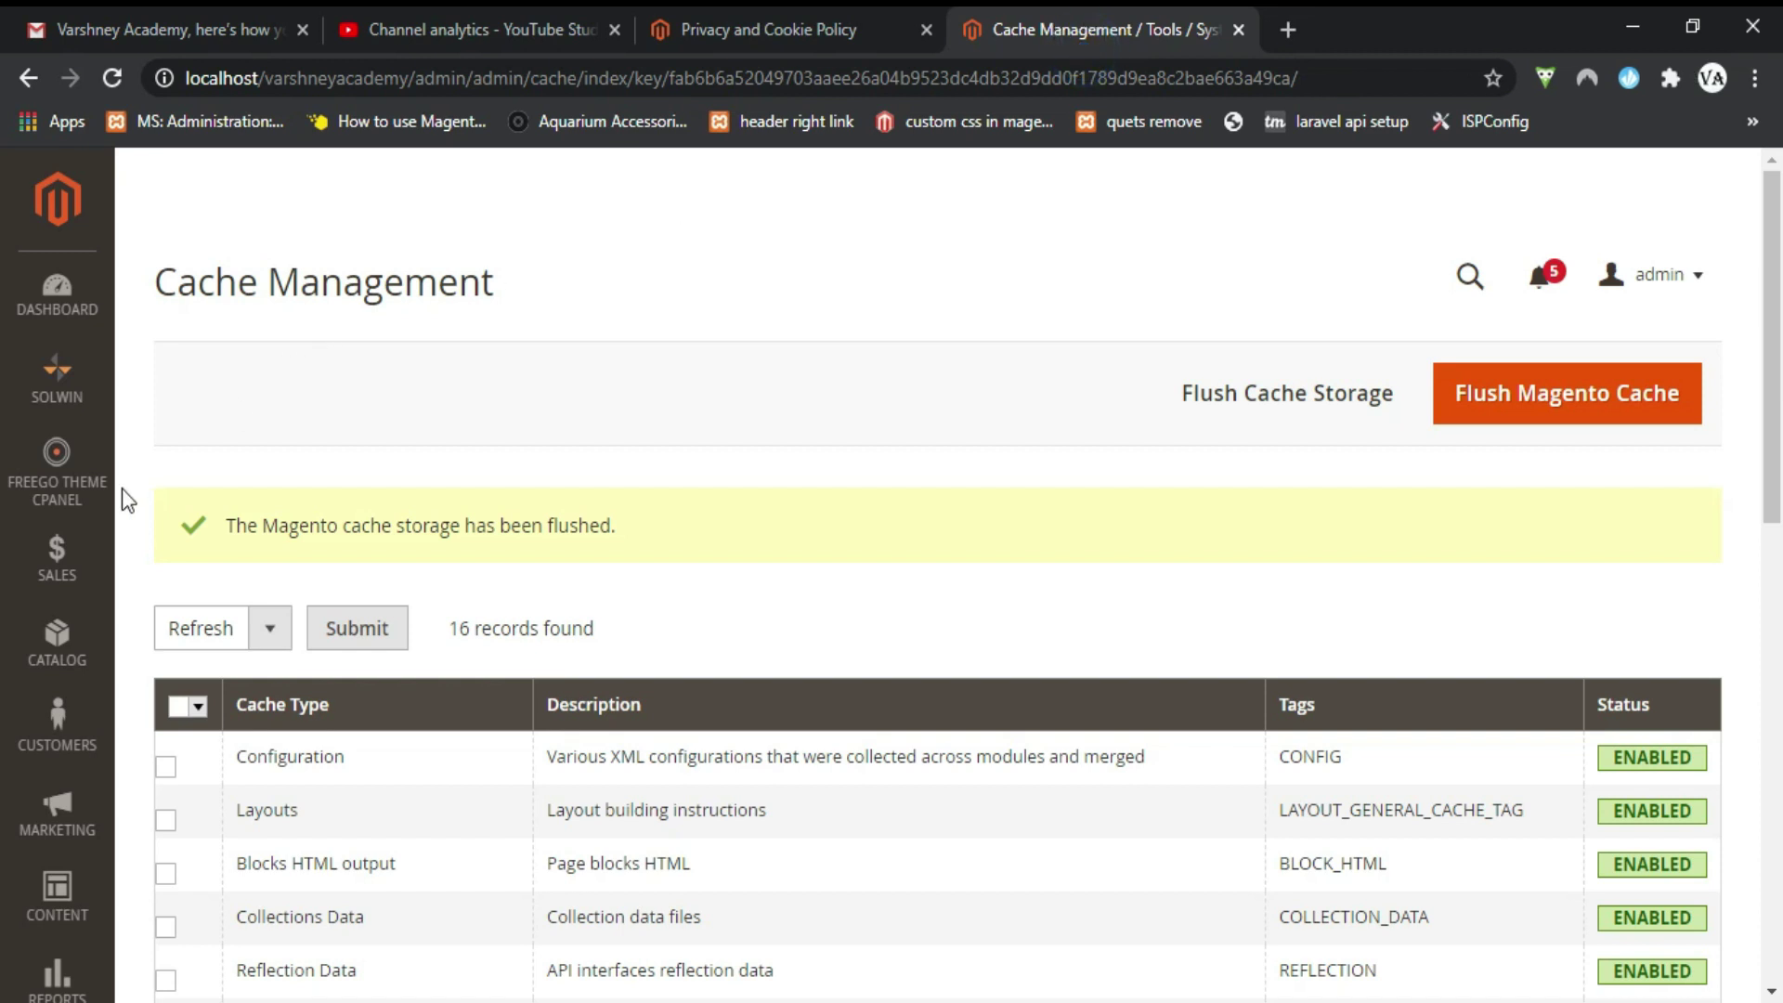
pyautogui.click(37, 919)
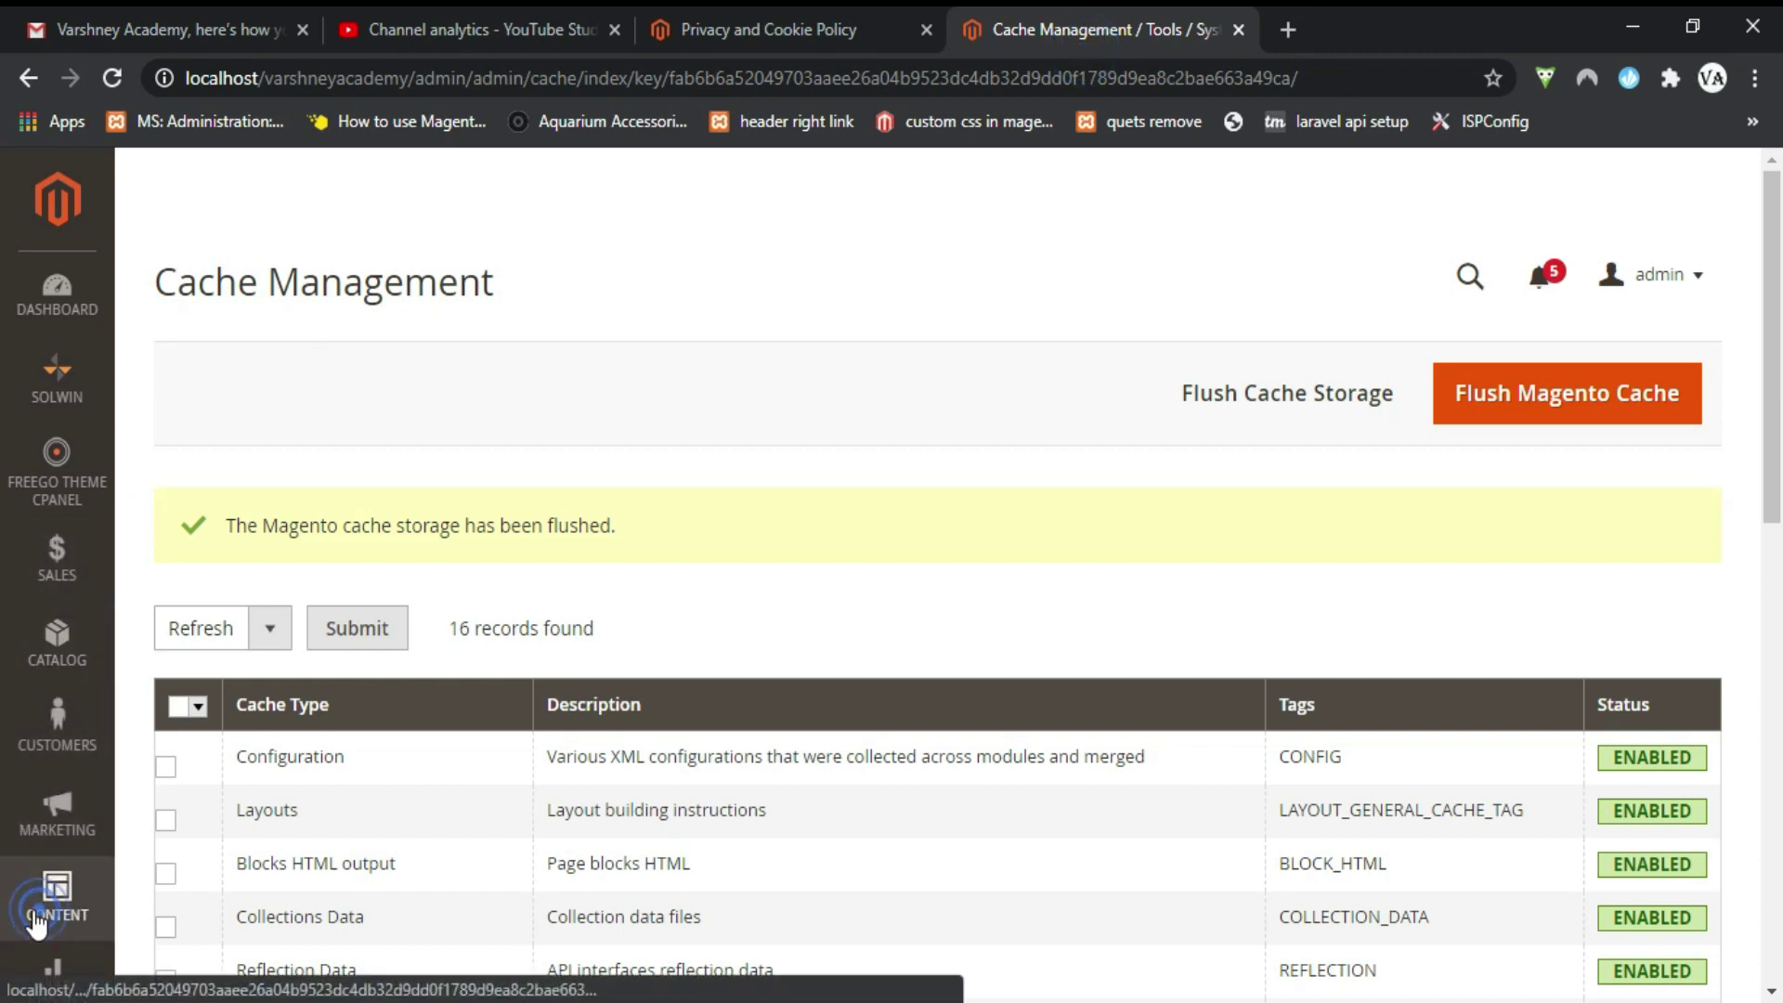
pyautogui.click(196, 383)
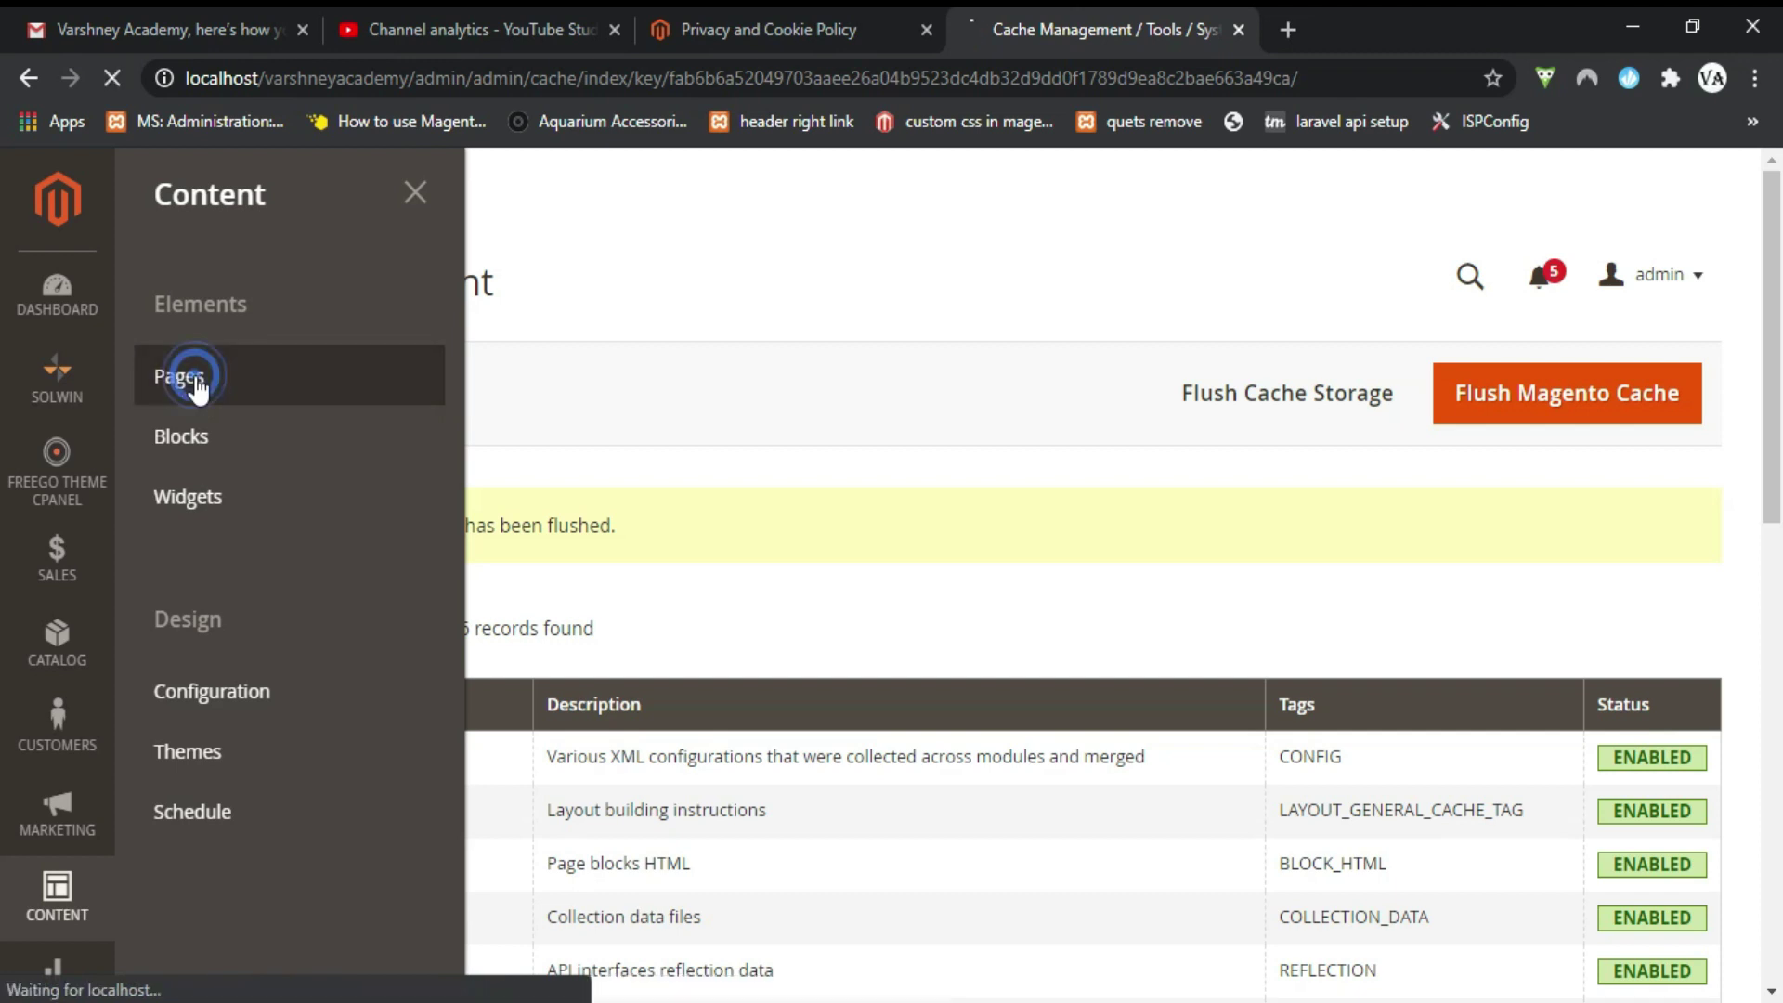
pyautogui.click(416, 195)
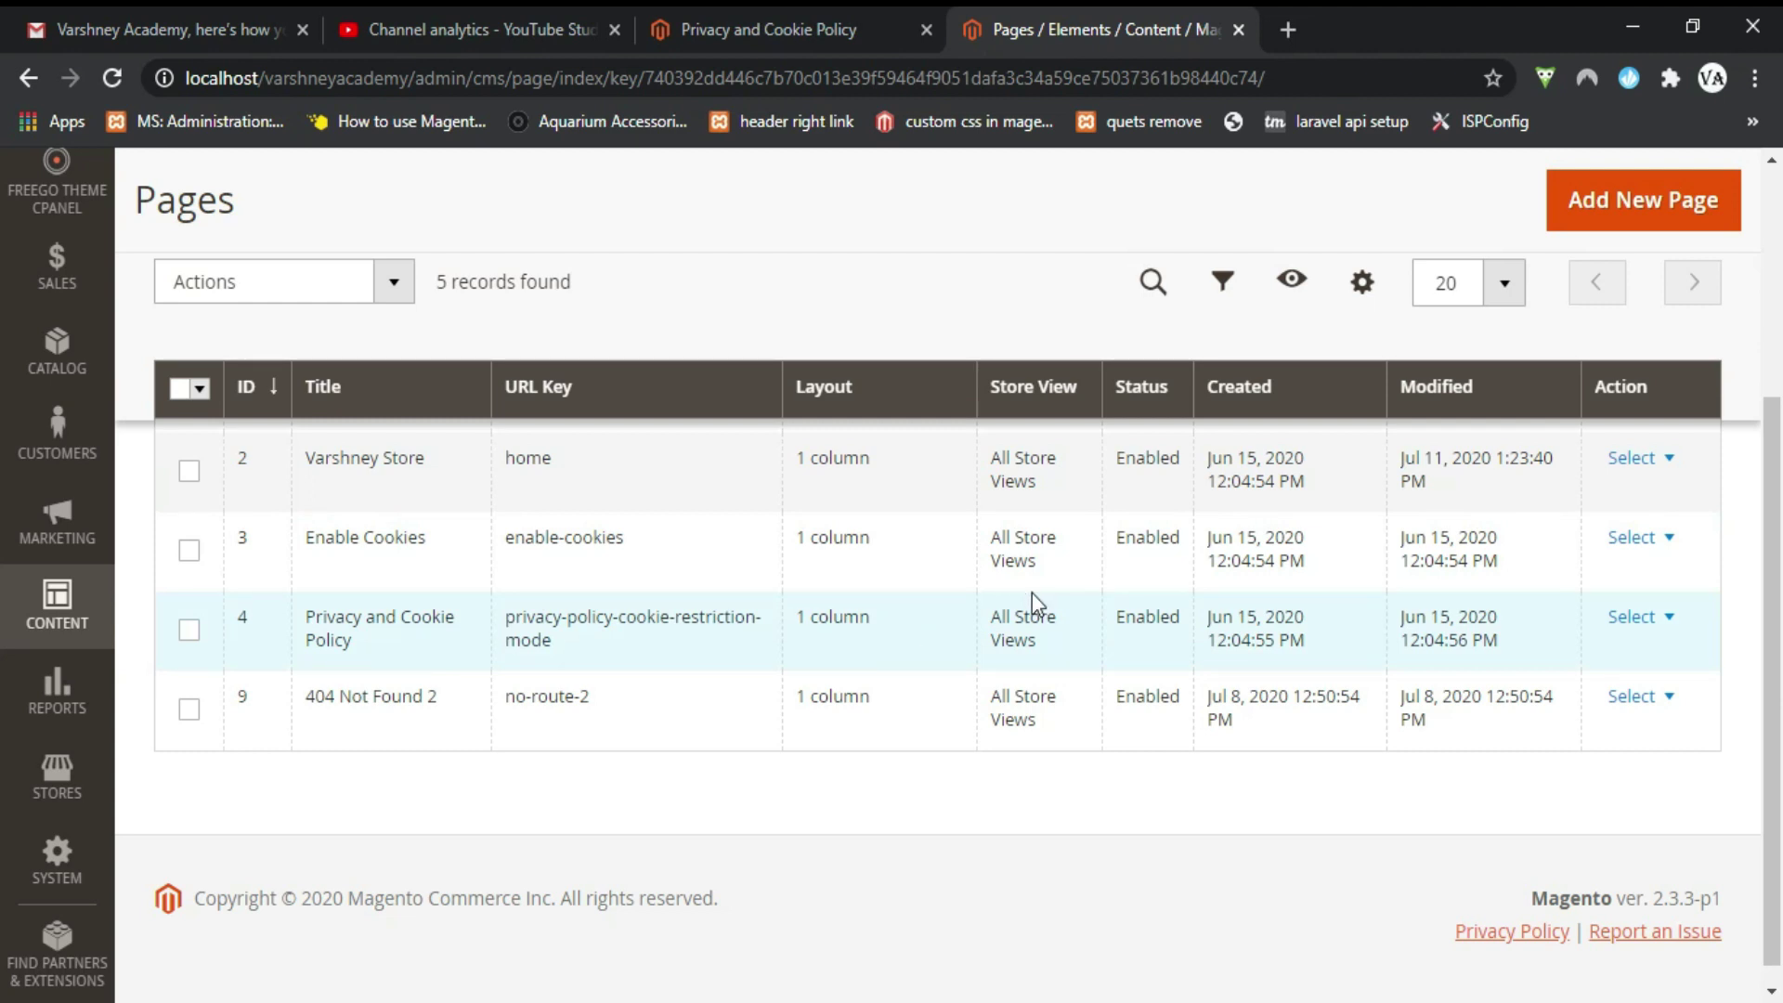
pyautogui.click(1645, 617)
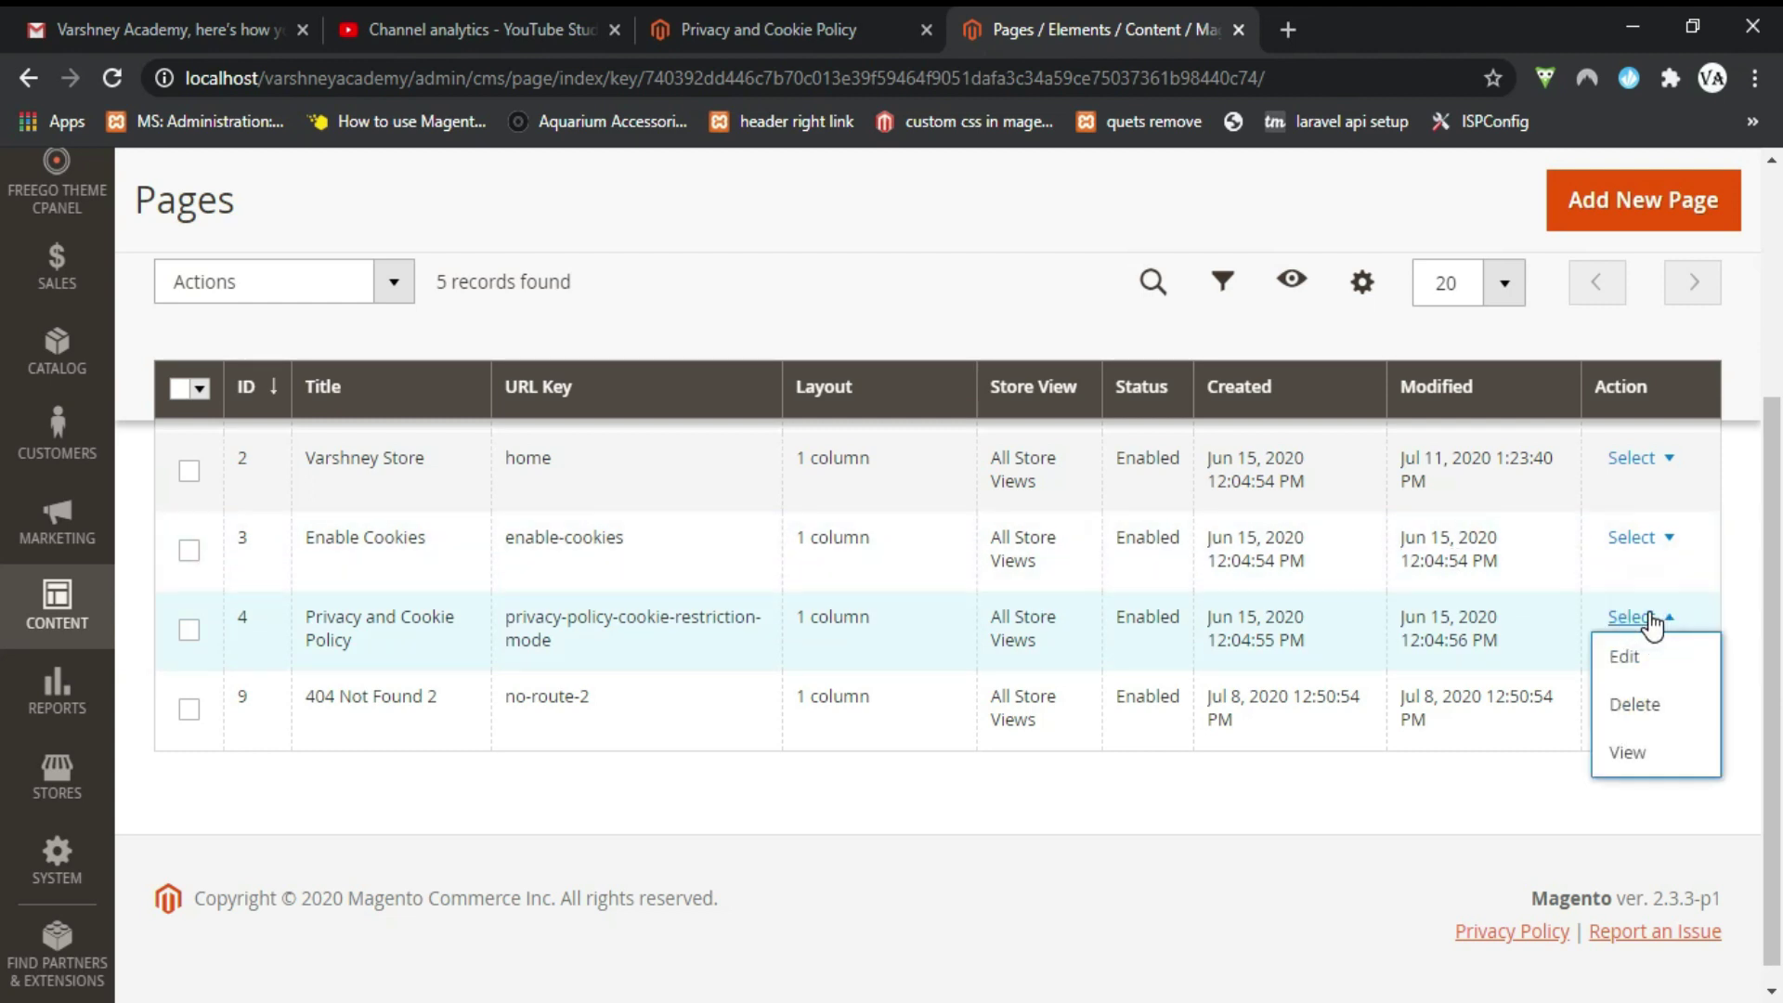
pyautogui.click(1648, 659)
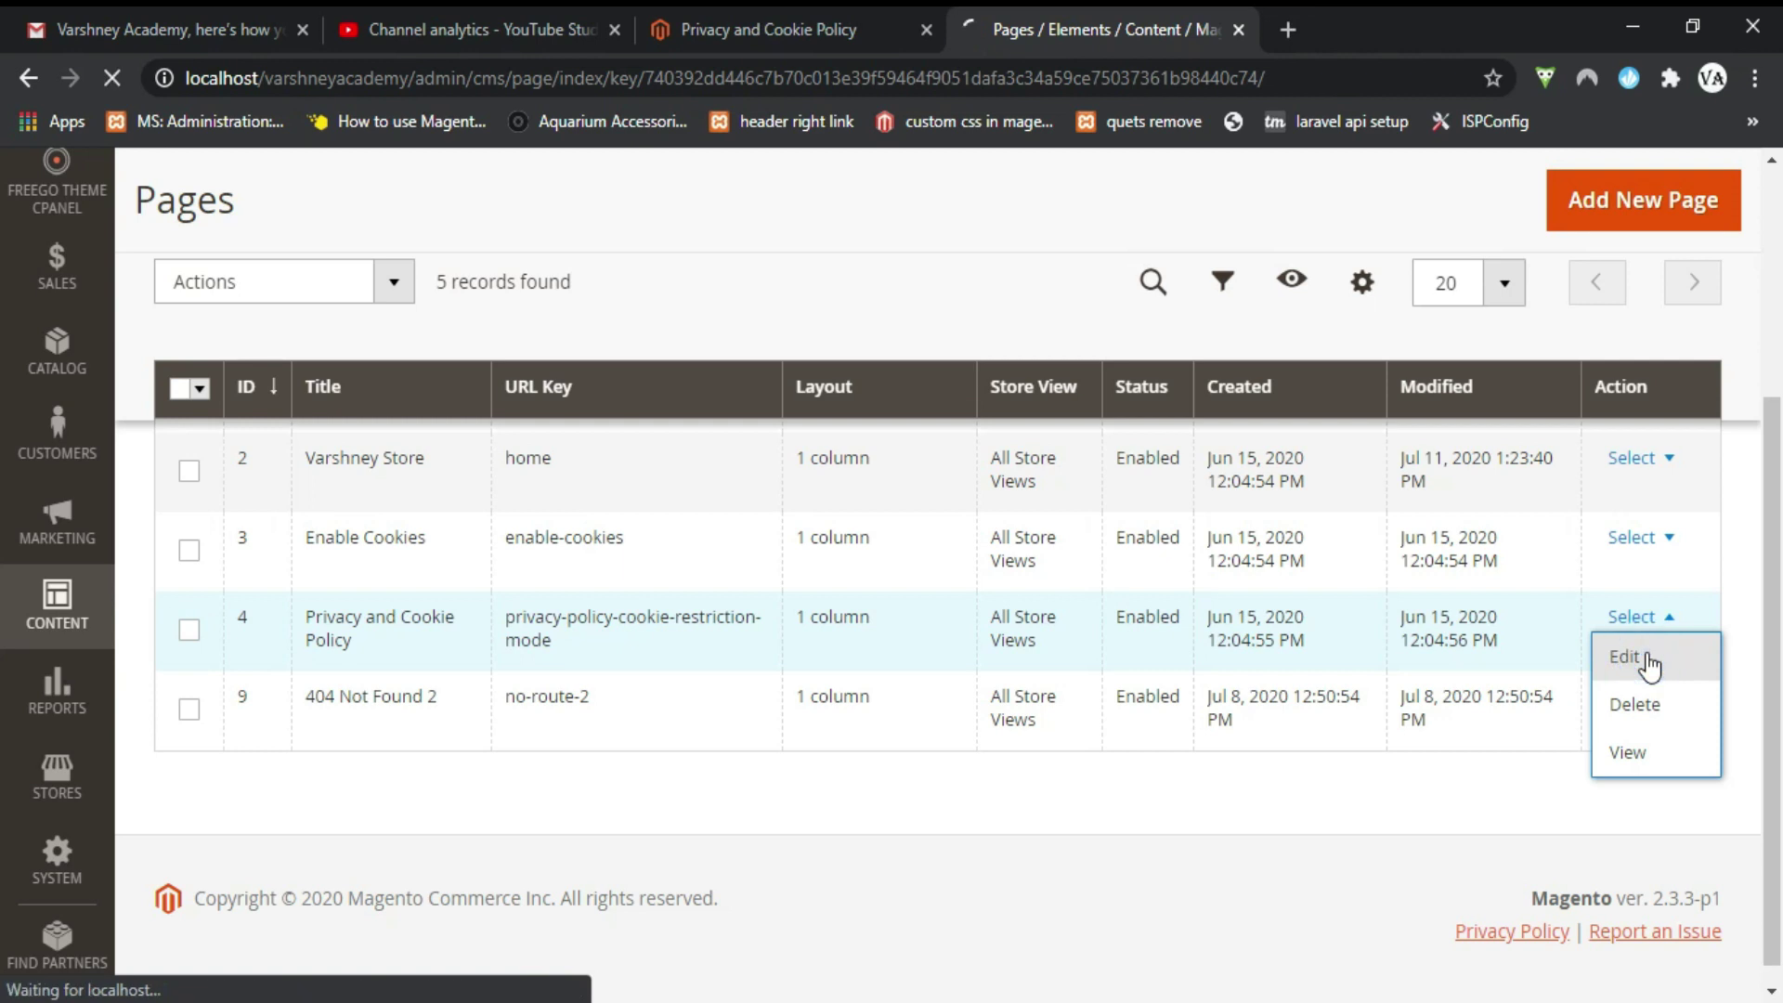
# Step: Expand the Content section of the Privacy and Cookie Policy page and examine its HTML
pyautogui.scroll(-2, 1073, 814)
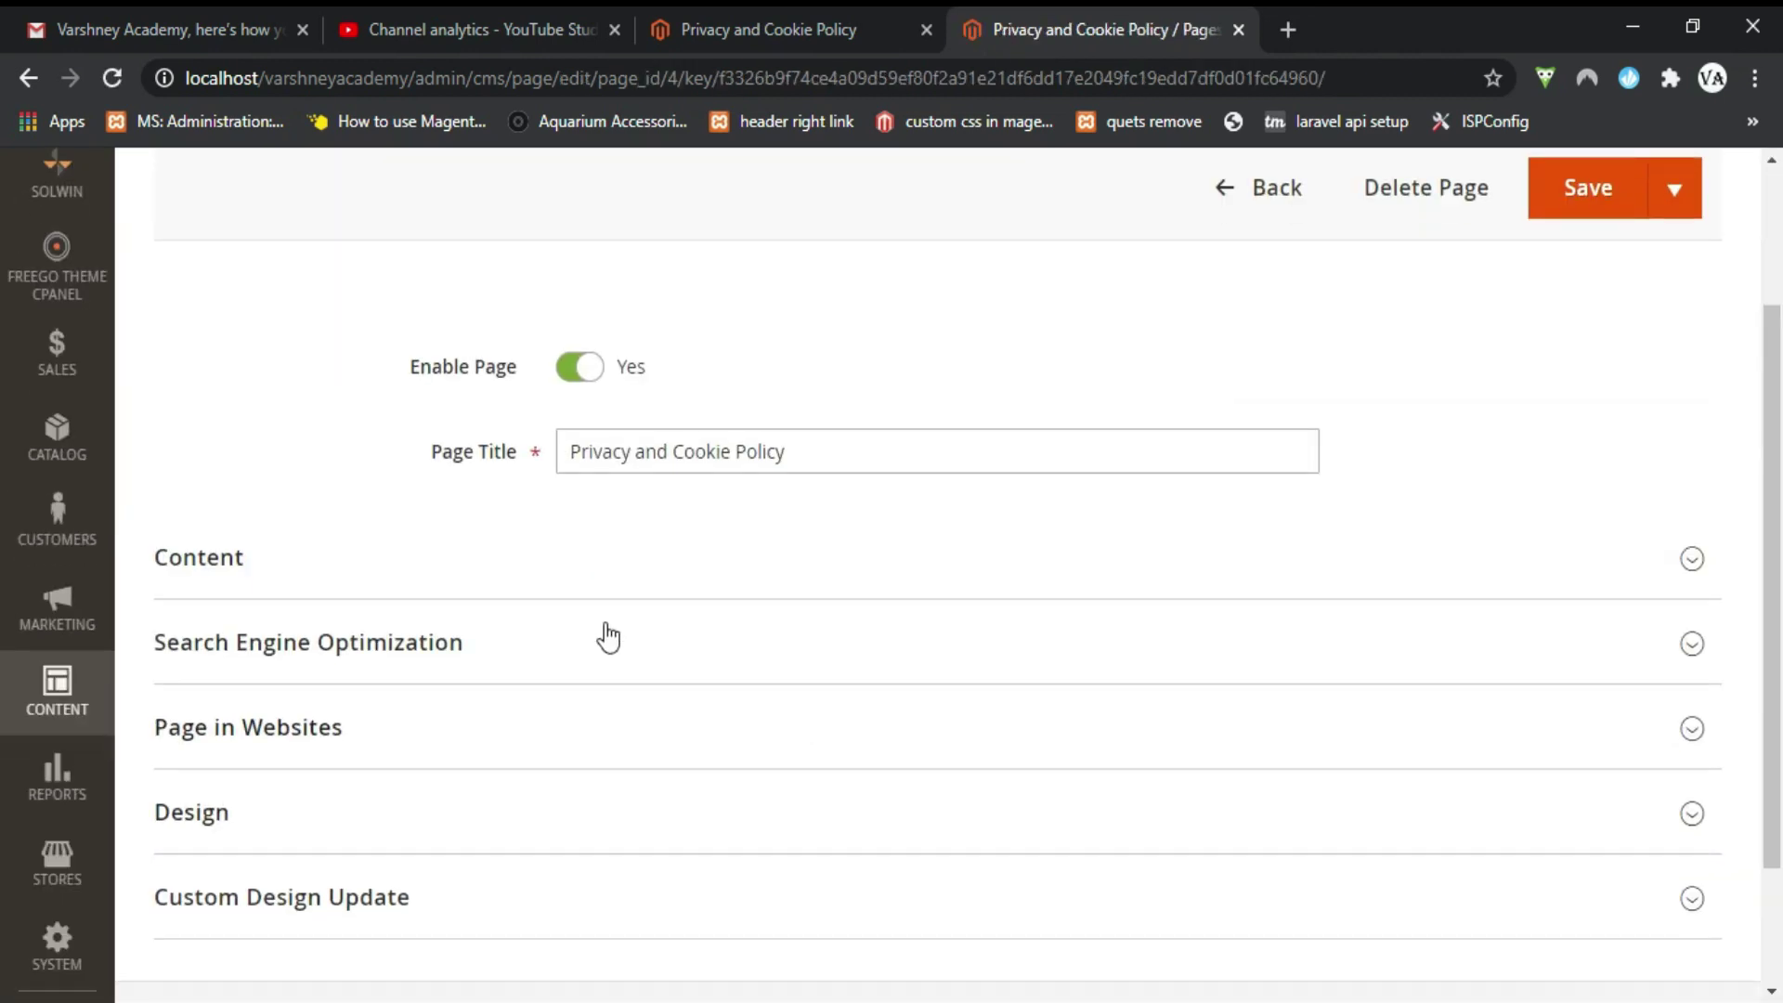
pyautogui.click(495, 565)
pyautogui.scroll(-5, 501, 762)
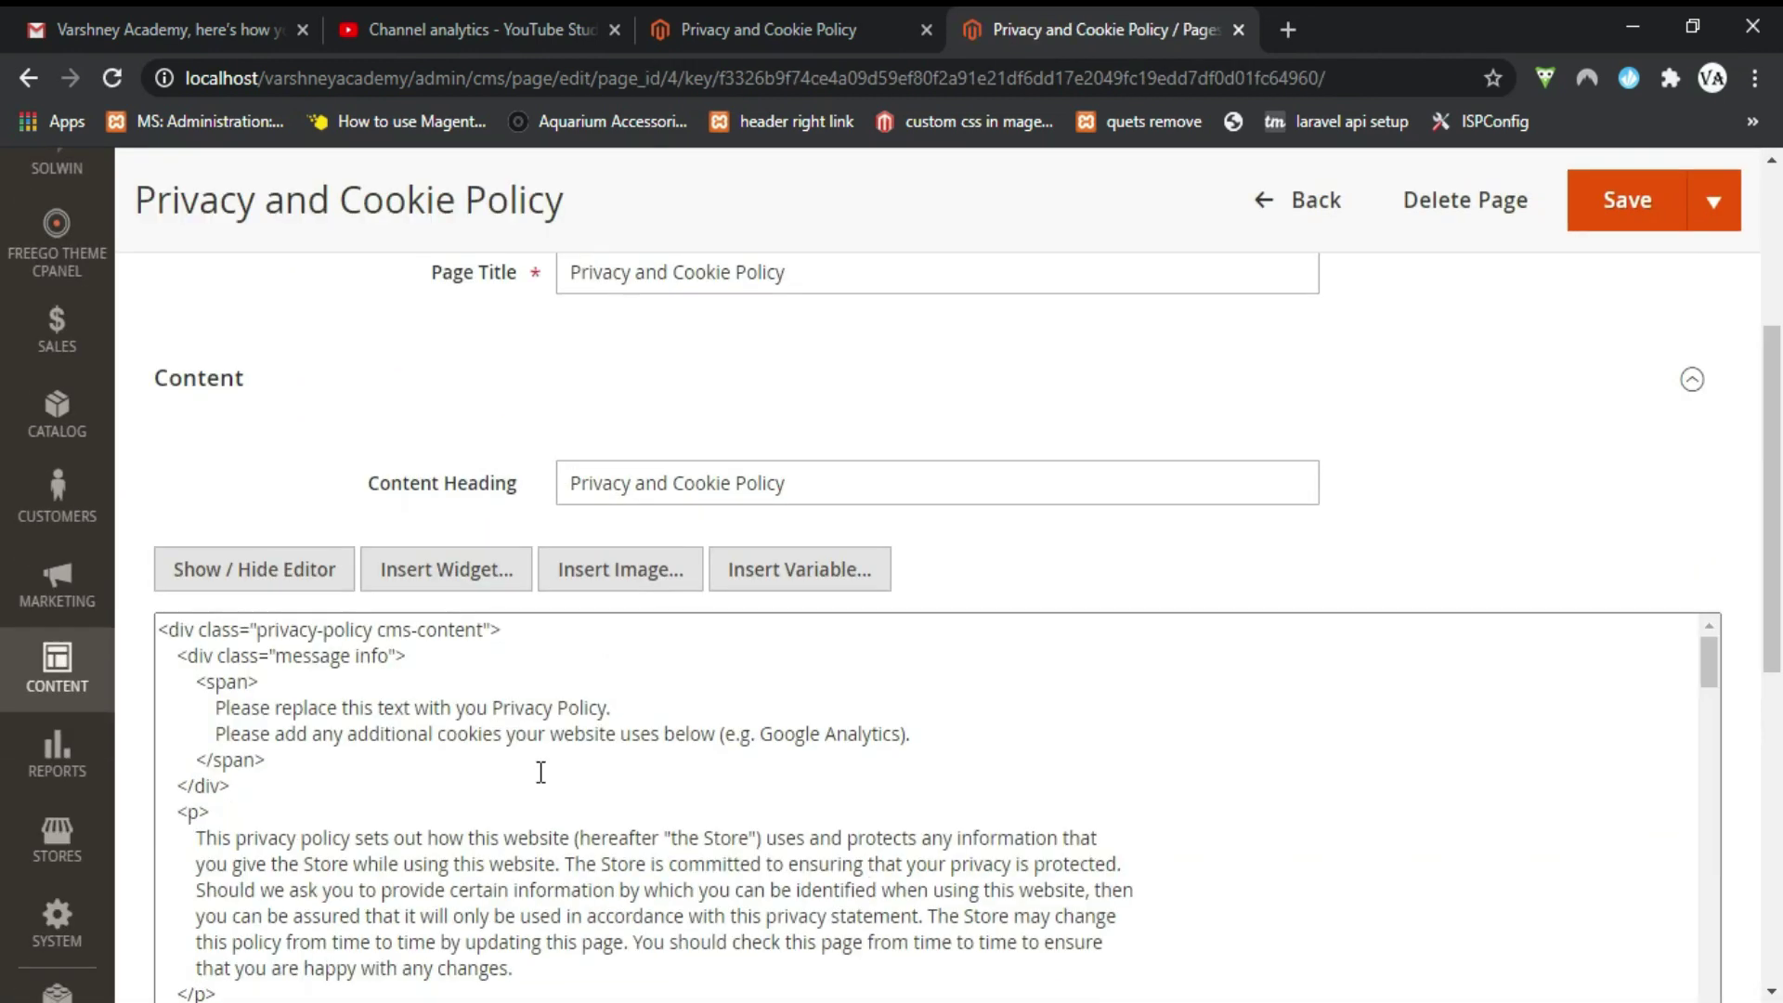
pyautogui.scroll(-1, 539, 774)
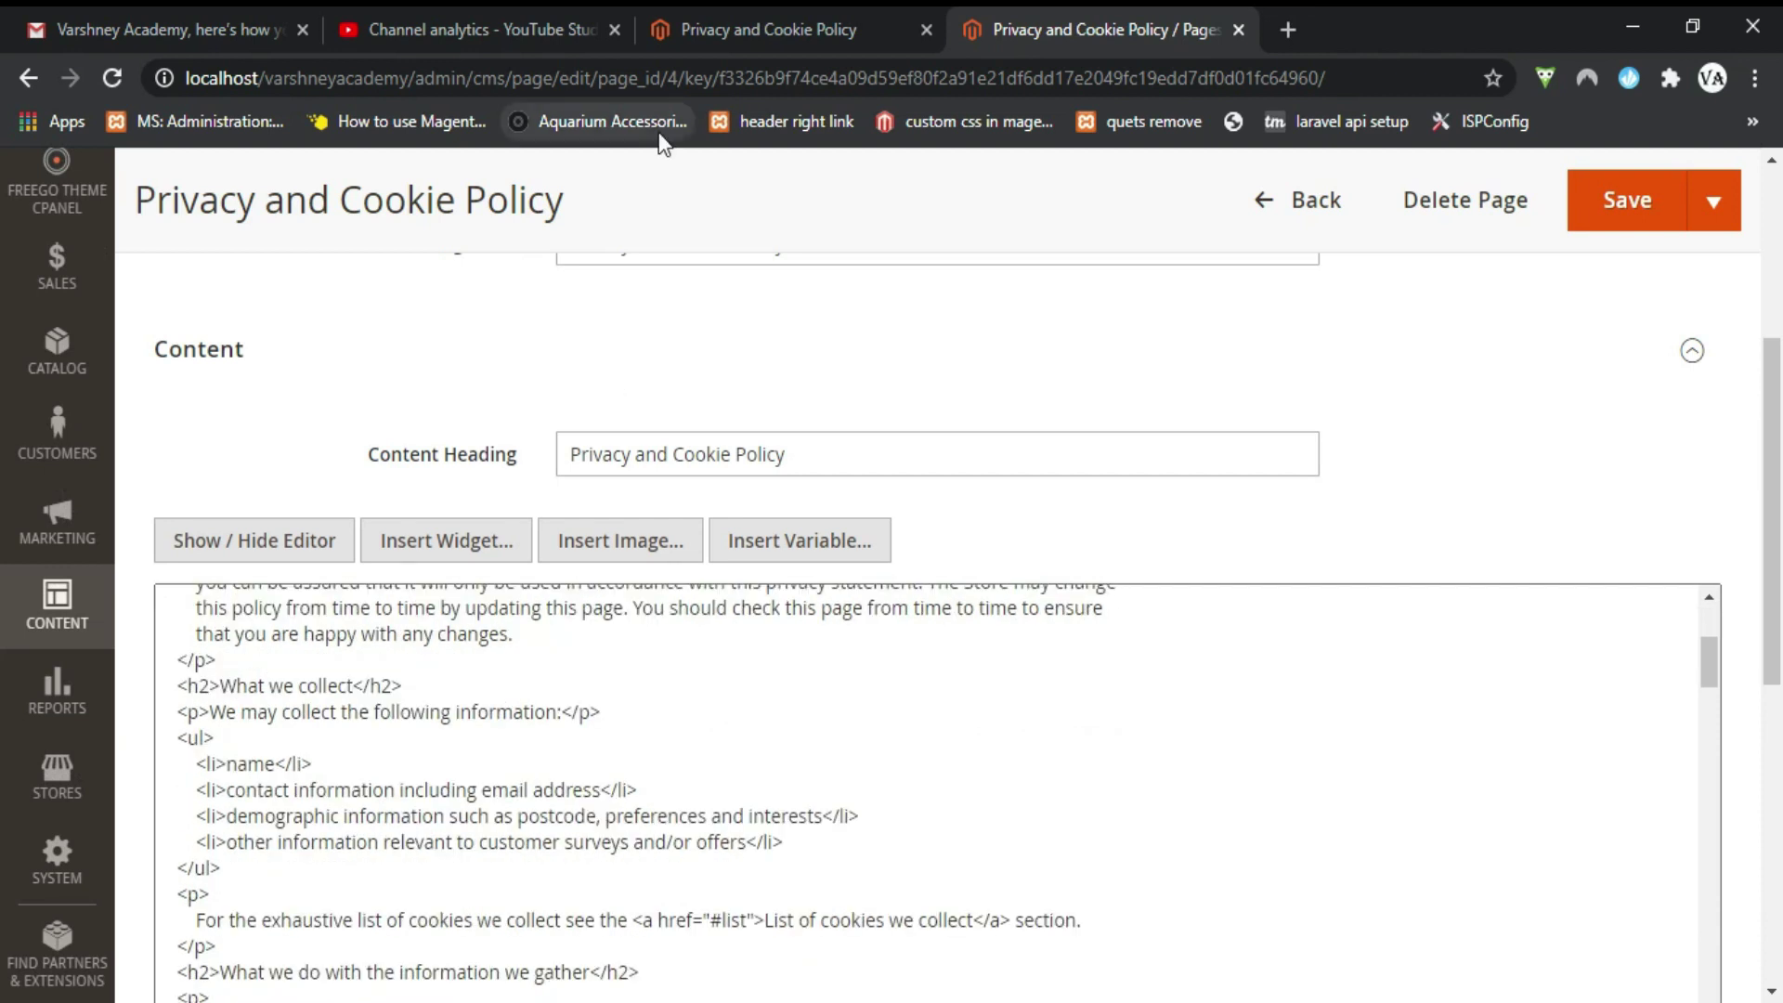
pyautogui.scroll(-1, 487, 900)
pyautogui.scroll(-10, 486, 900)
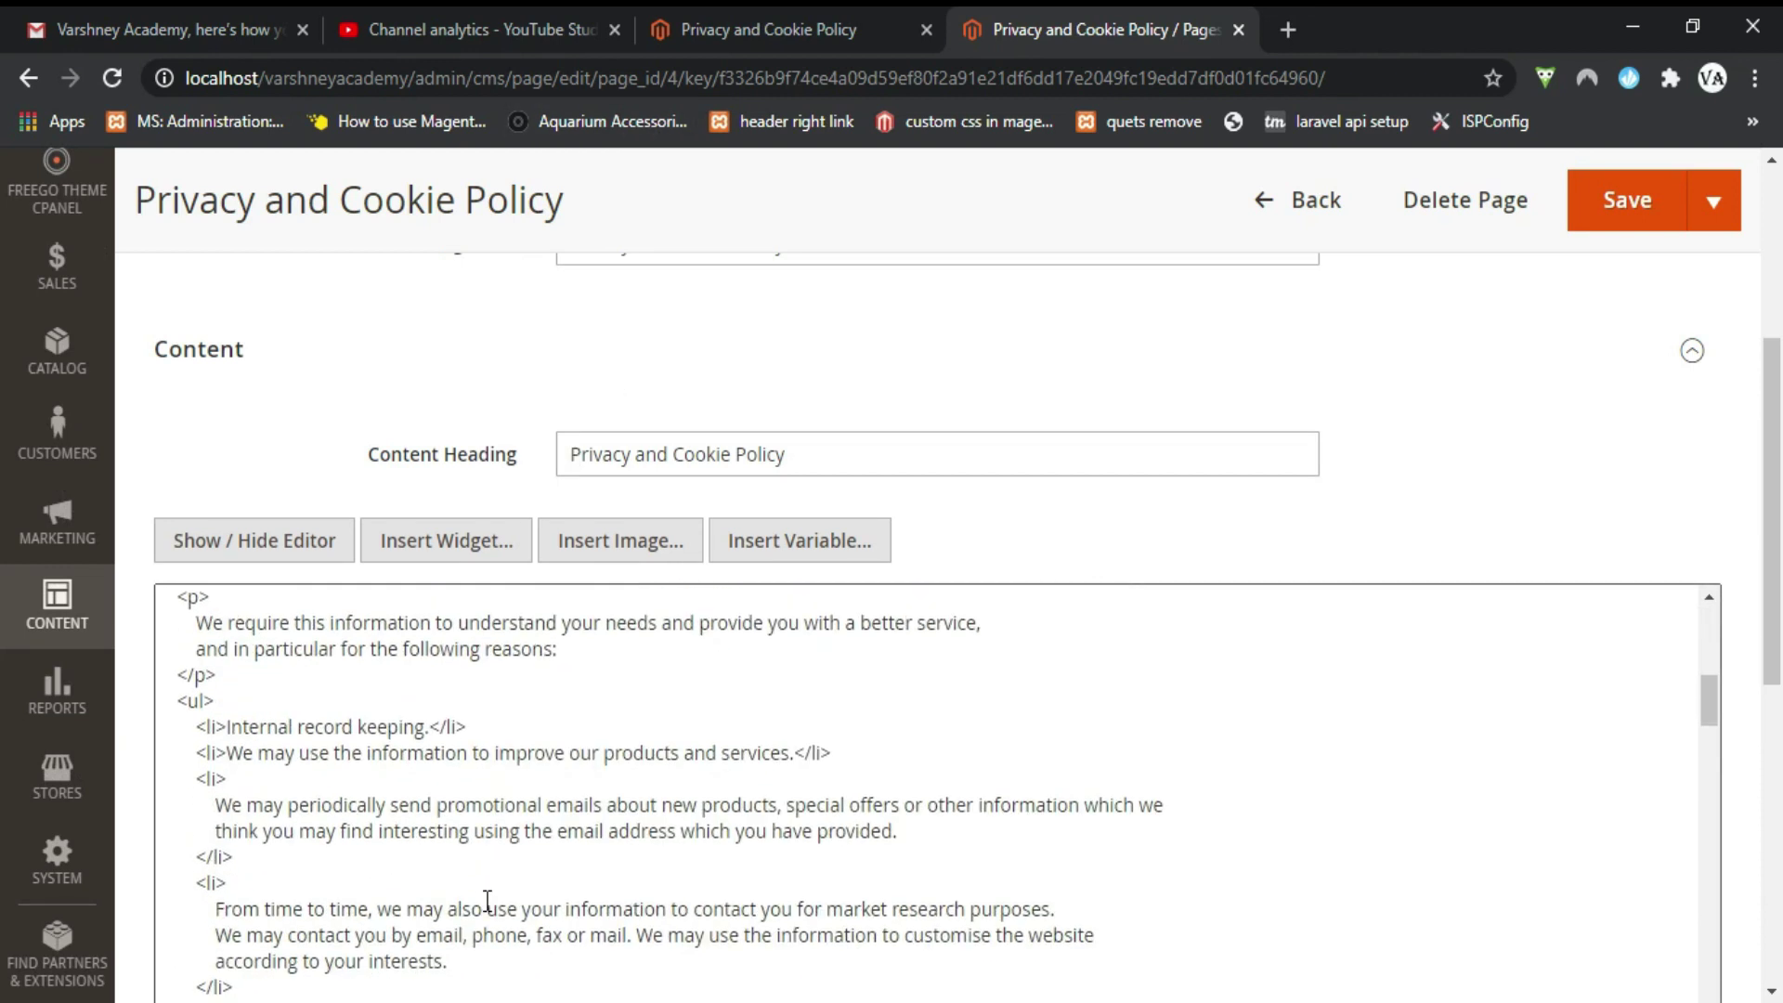
pyautogui.scroll(5, 486, 900)
# Step: Return to the storefront's Privacy and Cookie Policy page and compare its text with the admin content
pyautogui.hotkey('ctrl', 'shift', 'Tab')
pyautogui.scroll(-2, 616, 629)
pyautogui.scroll(-4, 623, 628)
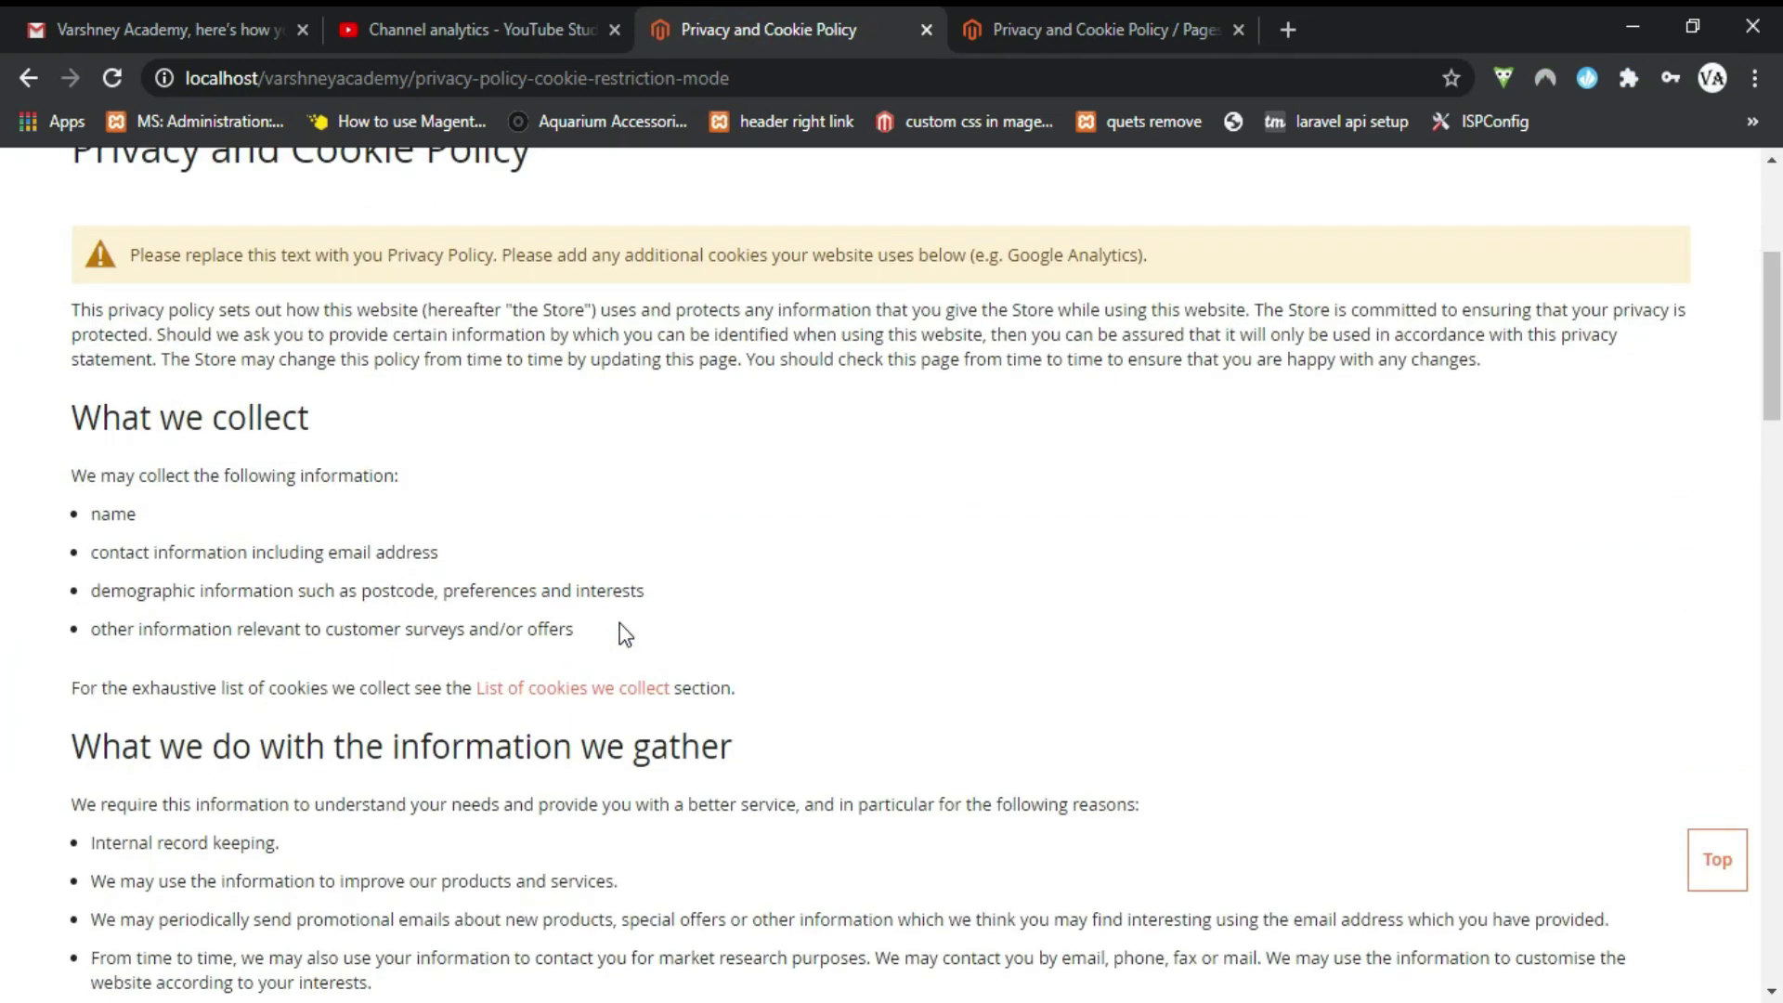
pyautogui.scroll(3, 621, 622)
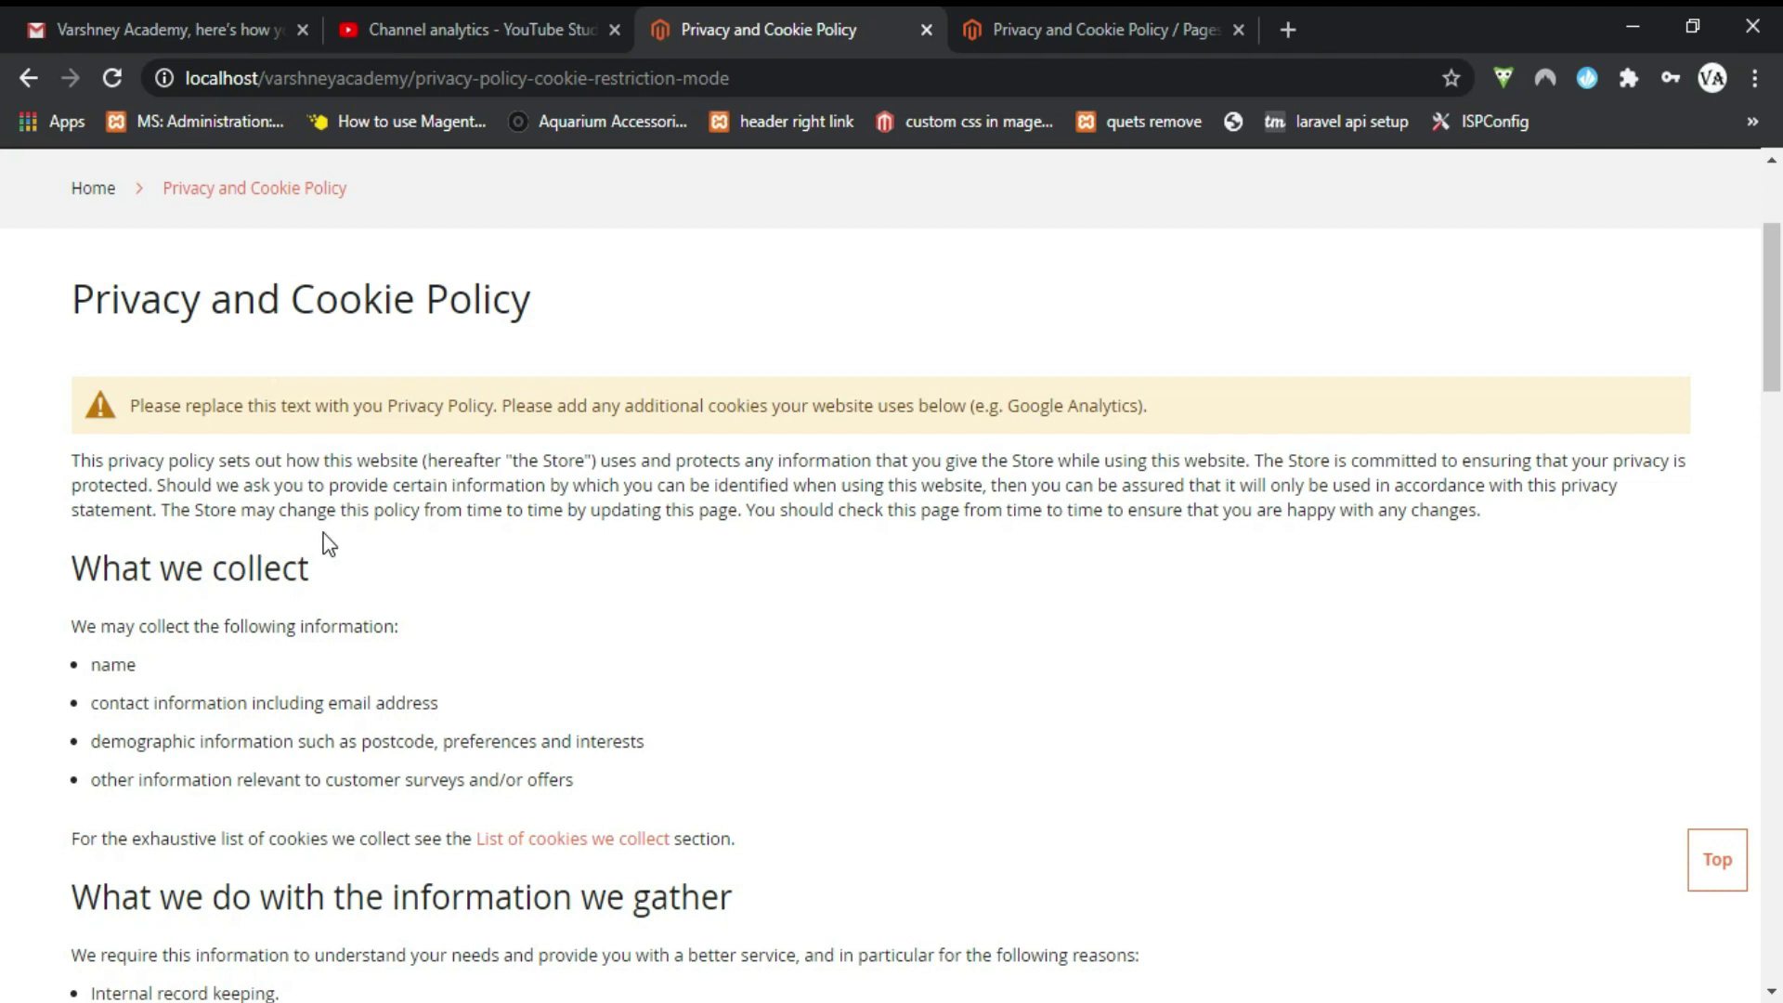
# Step: Locate the end of the introductory paragraph above "What we collect" in the admin page's HTML and on the storefront page
pyautogui.click(1051, 13)
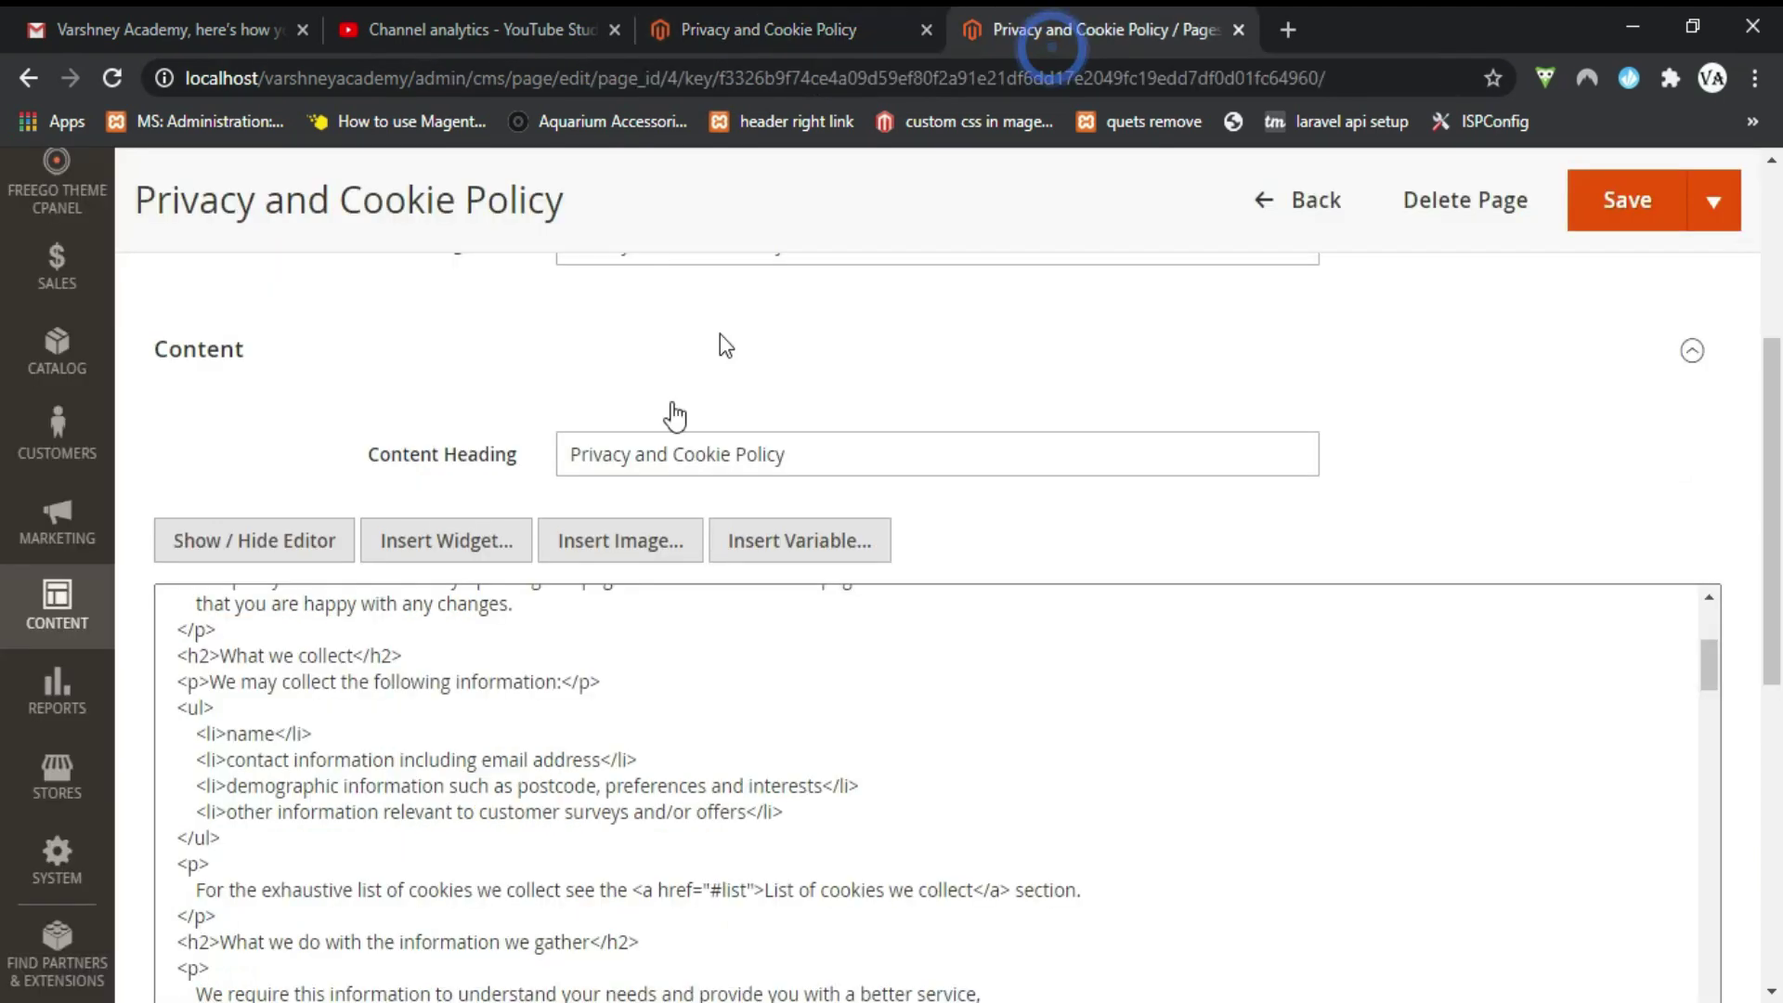
pyautogui.scroll(3, 254, 783)
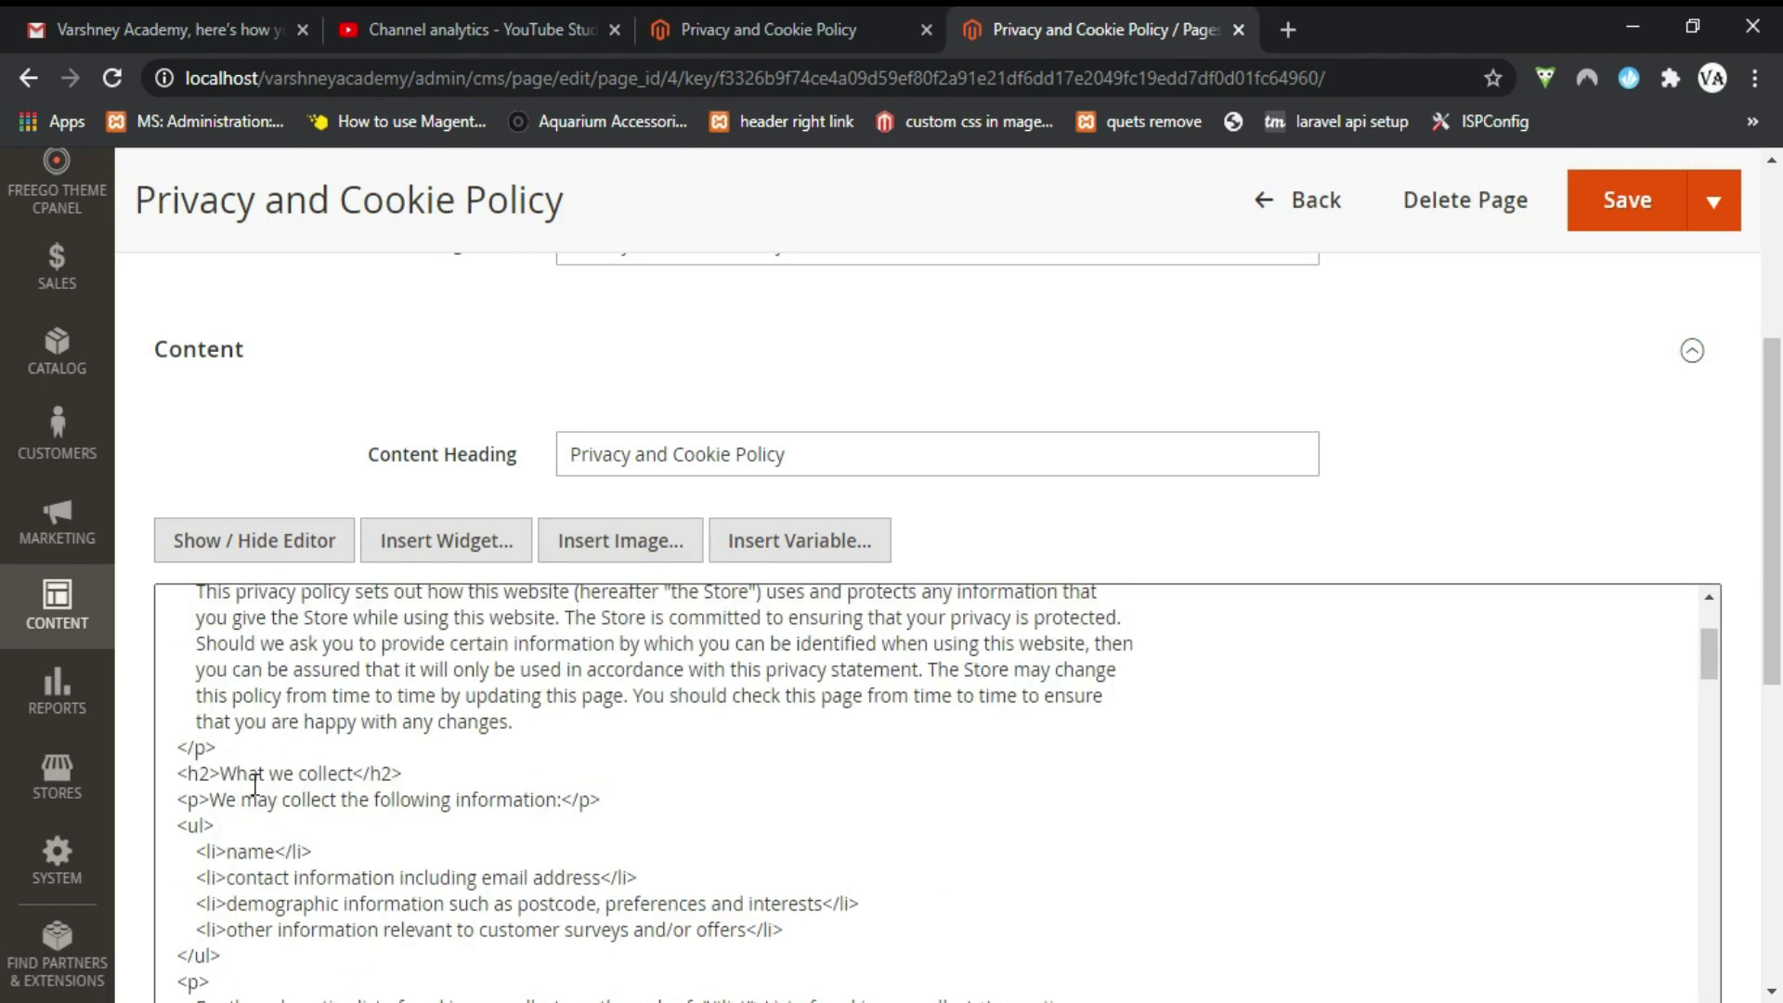
pyautogui.click(196, 749)
pyautogui.doubleClick(196, 748)
pyautogui.scroll(4, 197, 771)
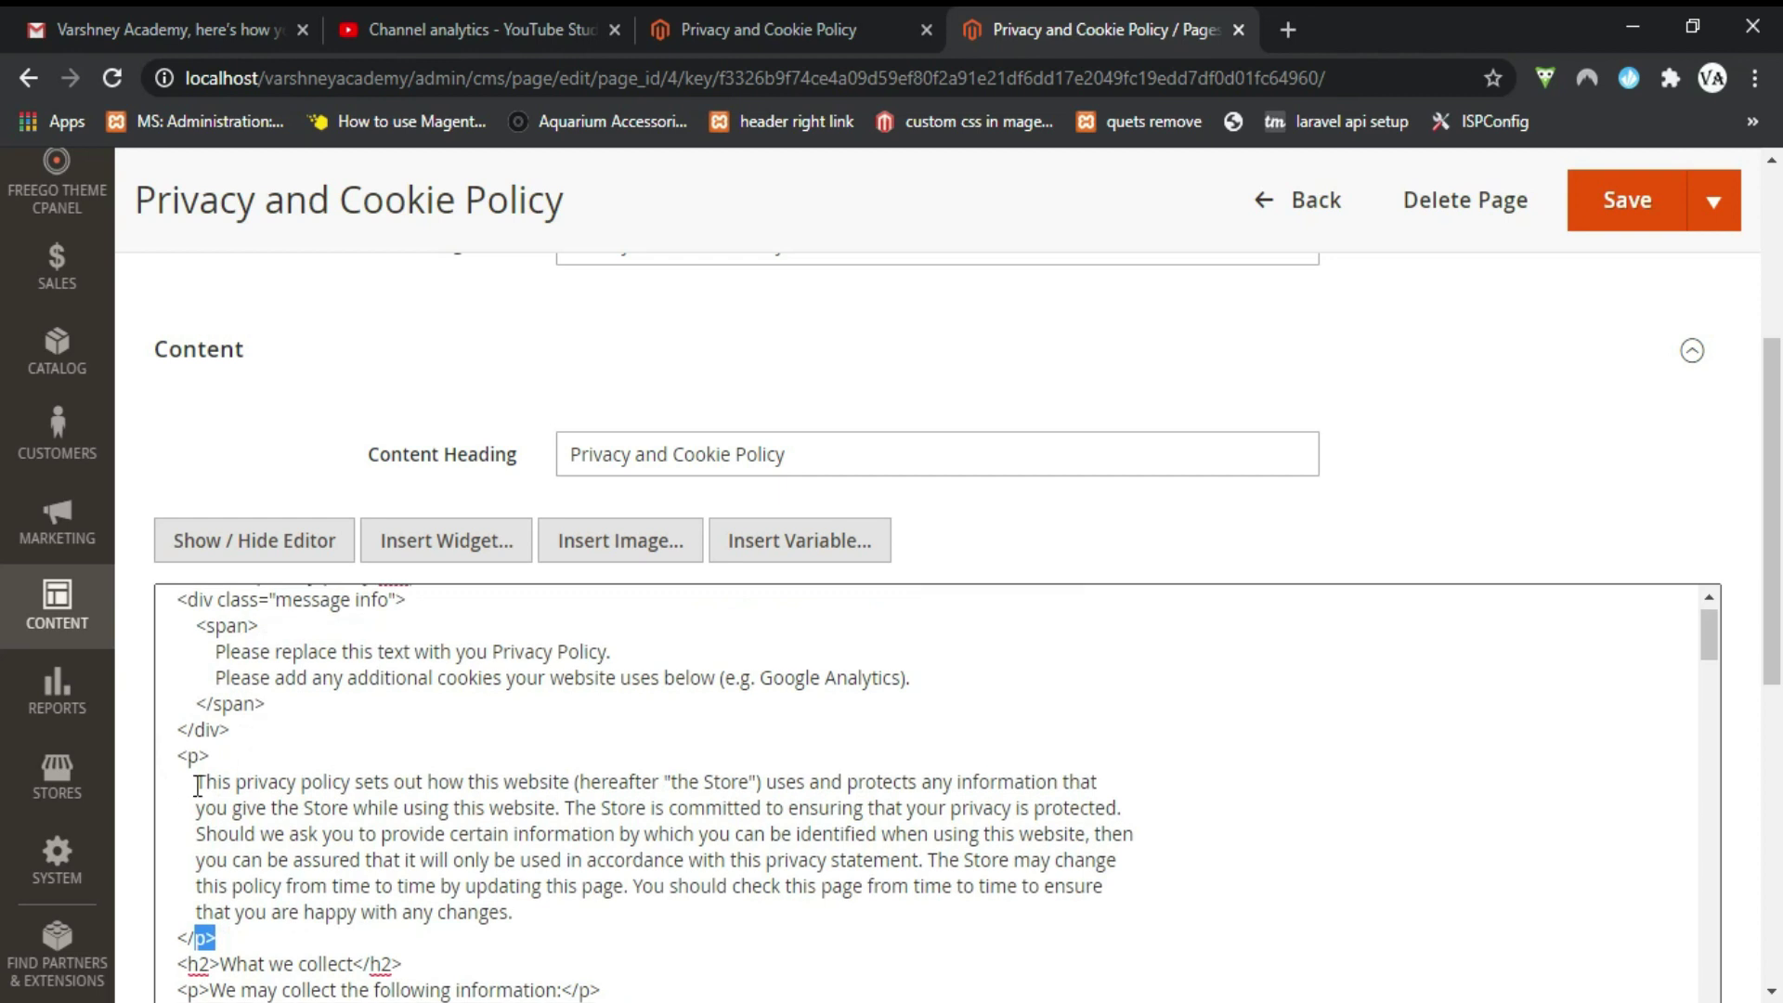
pyautogui.click(728, 30)
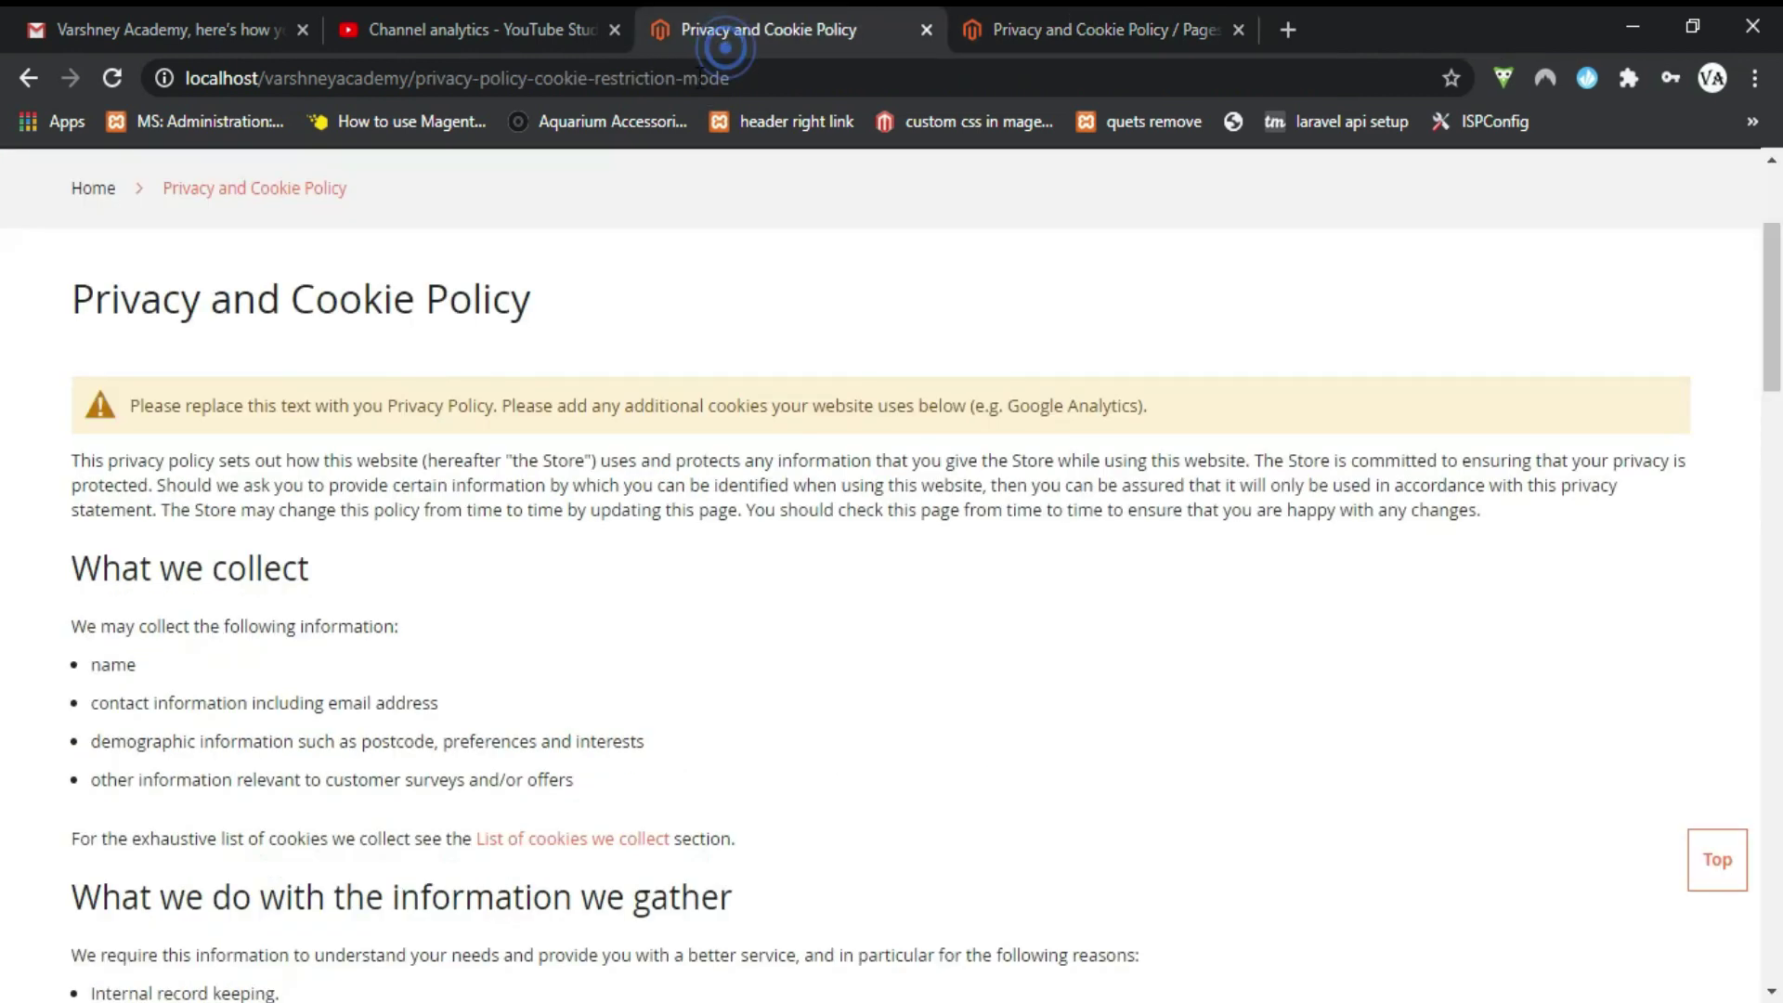
pyautogui.moveTo(74, 460); pyautogui.dragTo(506, 509)
pyautogui.click(337, 538)
pyautogui.click(1068, 13)
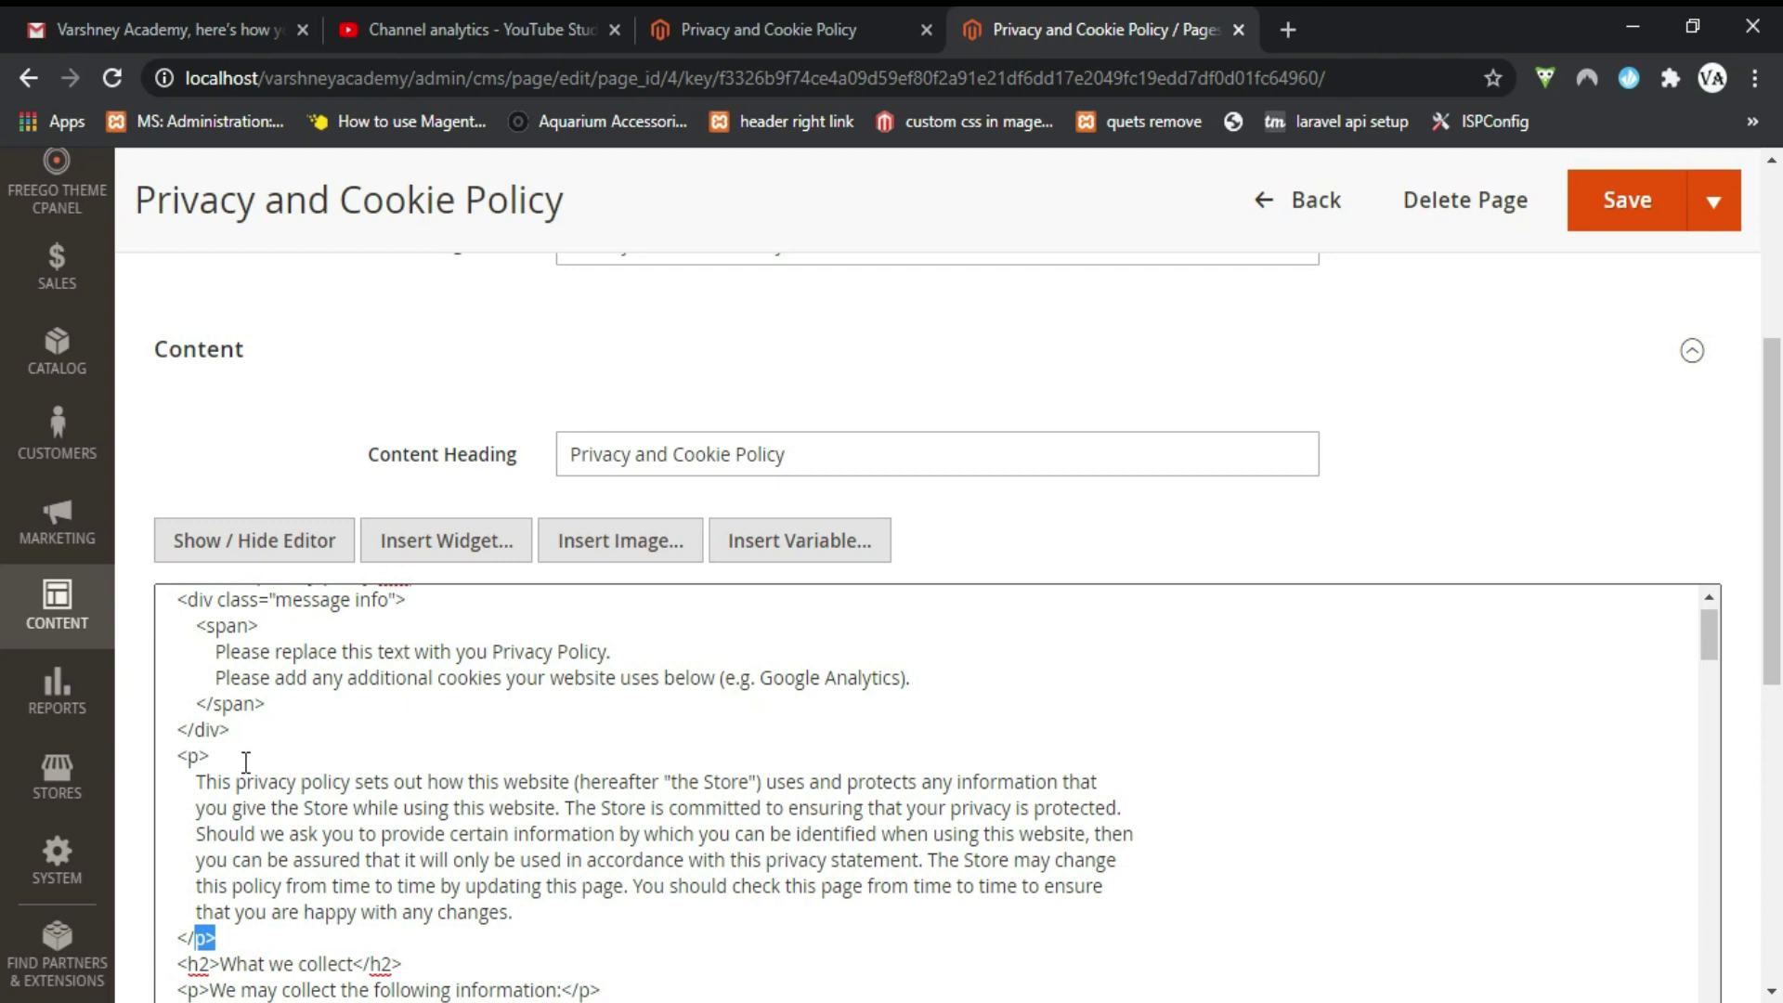
# Step: Insert an empty <div></div> between the introductory paragraph and the "What we collect" heading in the page's HTML
pyautogui.click(232, 937)
pyautogui.scroll(-4, 231, 937)
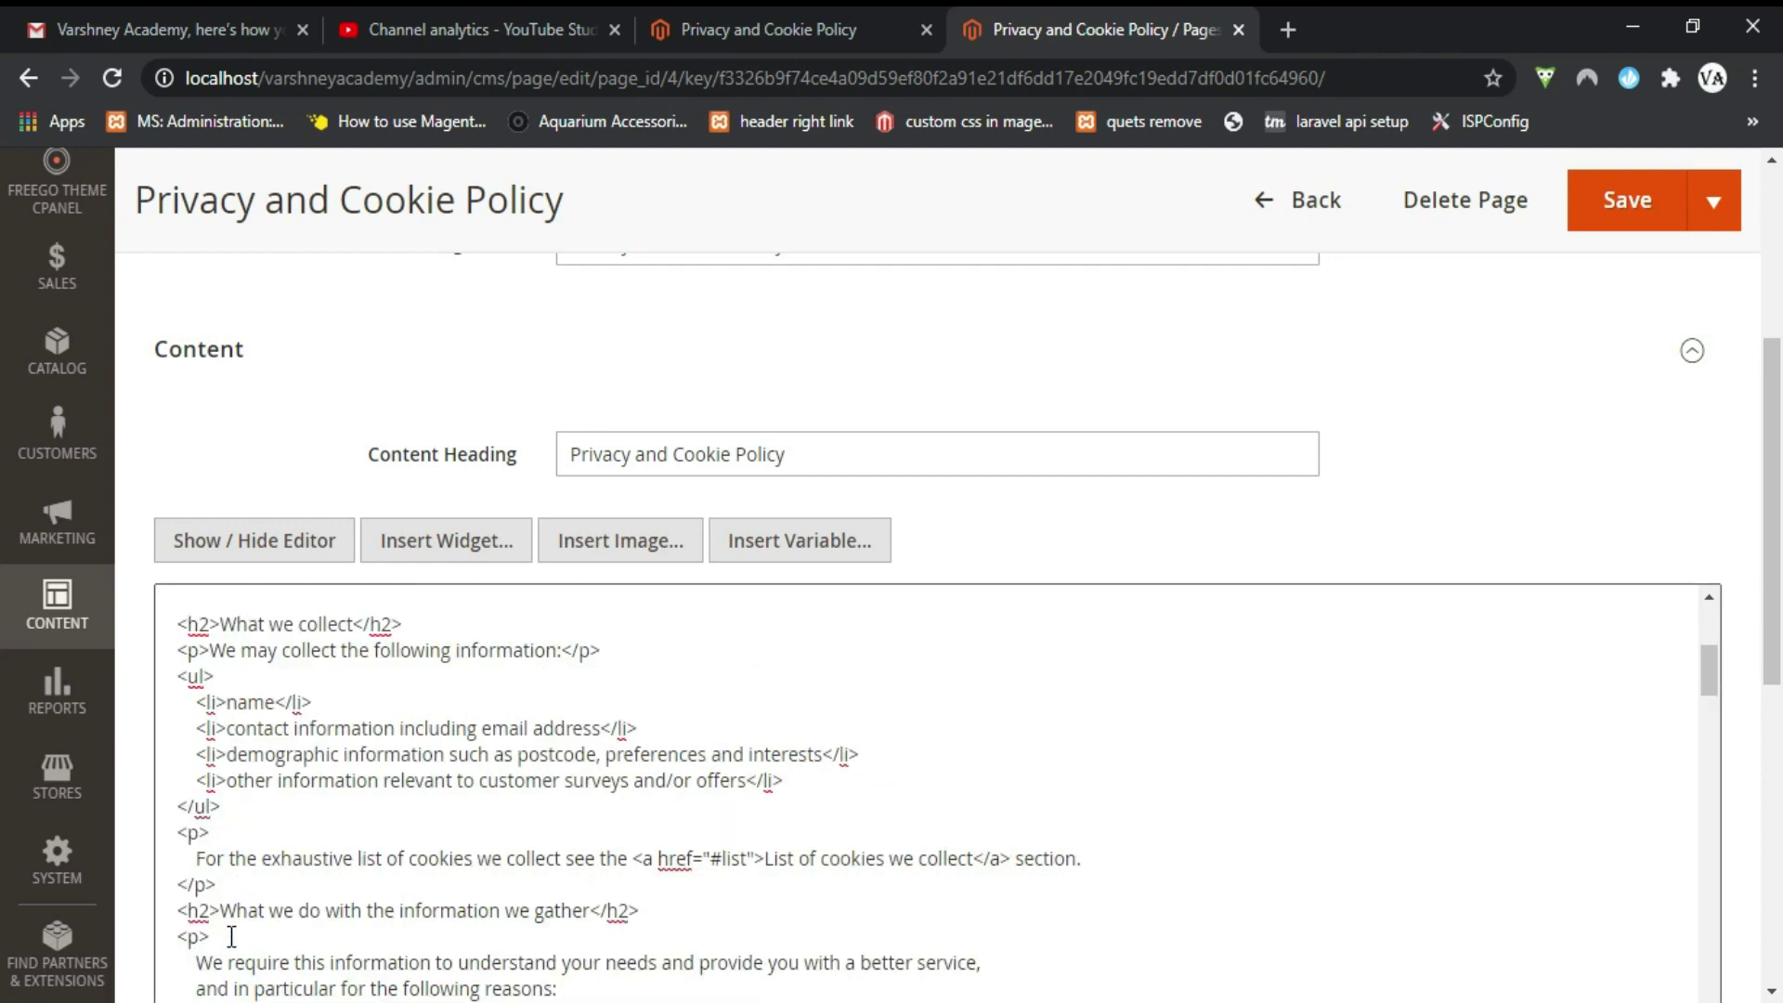
pyautogui.write('<div>')
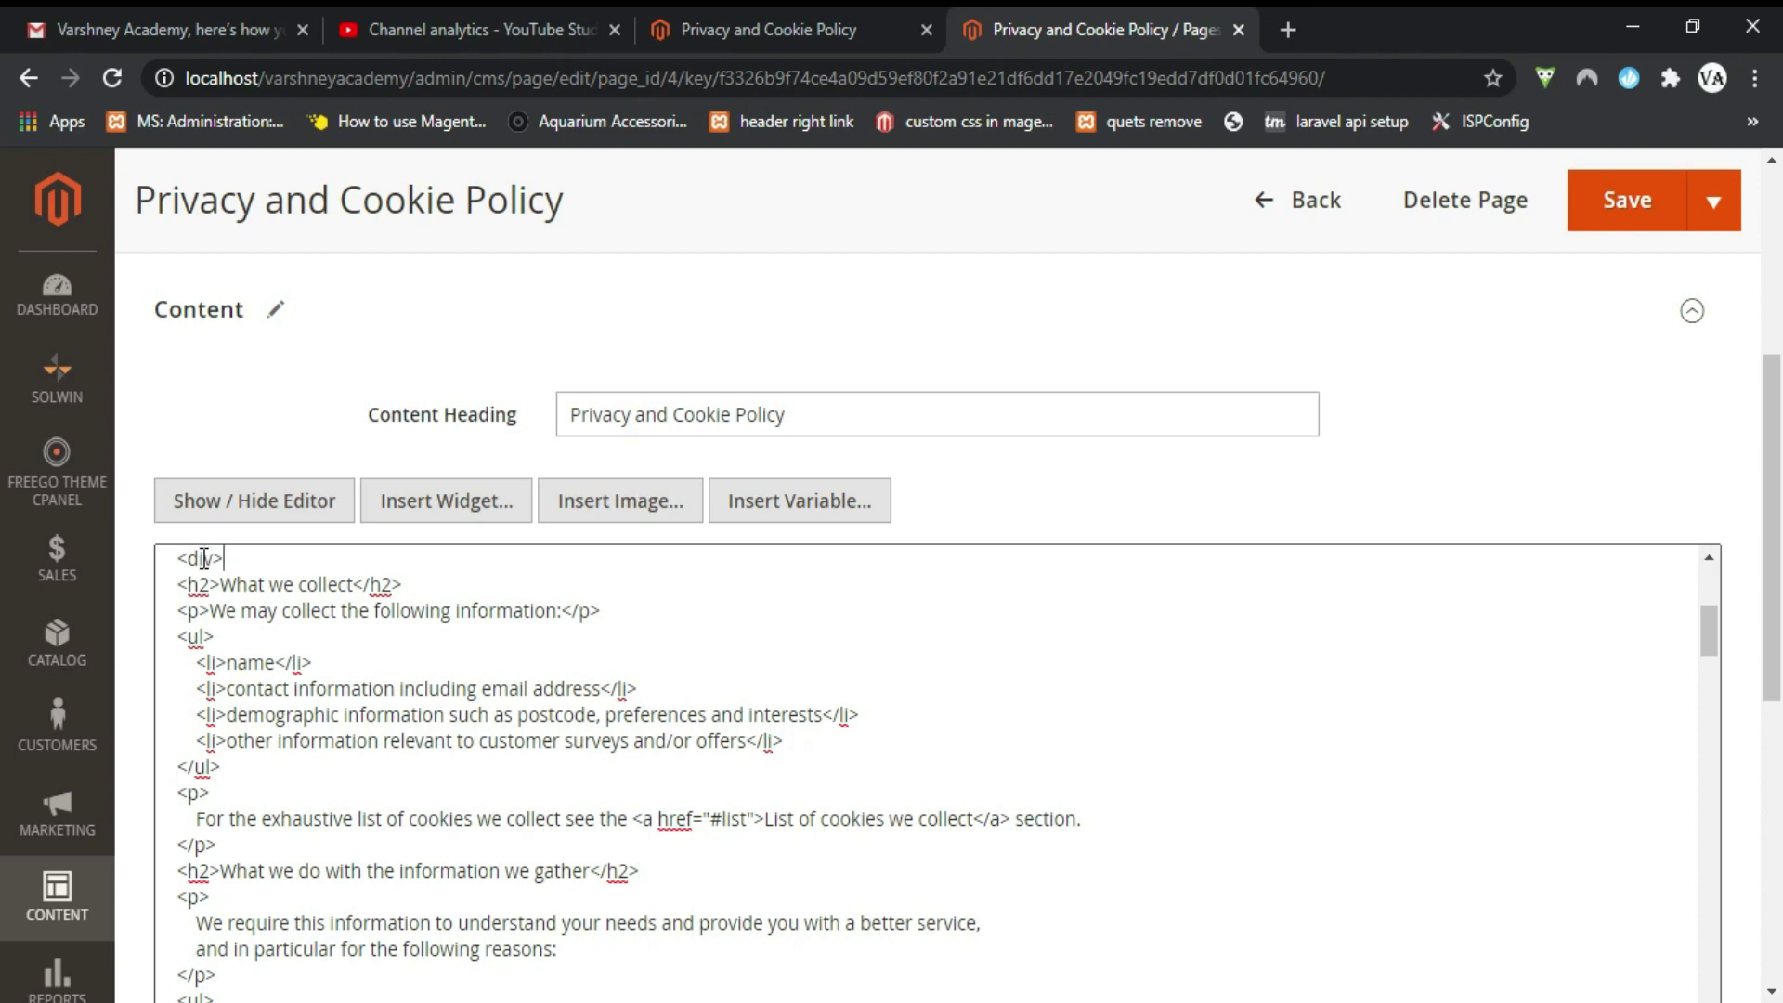
pyautogui.press('BackSpace')
pyautogui.press('BackSpace')
pyautogui.press('BackSpace')
pyautogui.press('BackSpace')
pyautogui.press('BackSpace')
pyautogui.write('<div>')
pyautogui.press('Return')
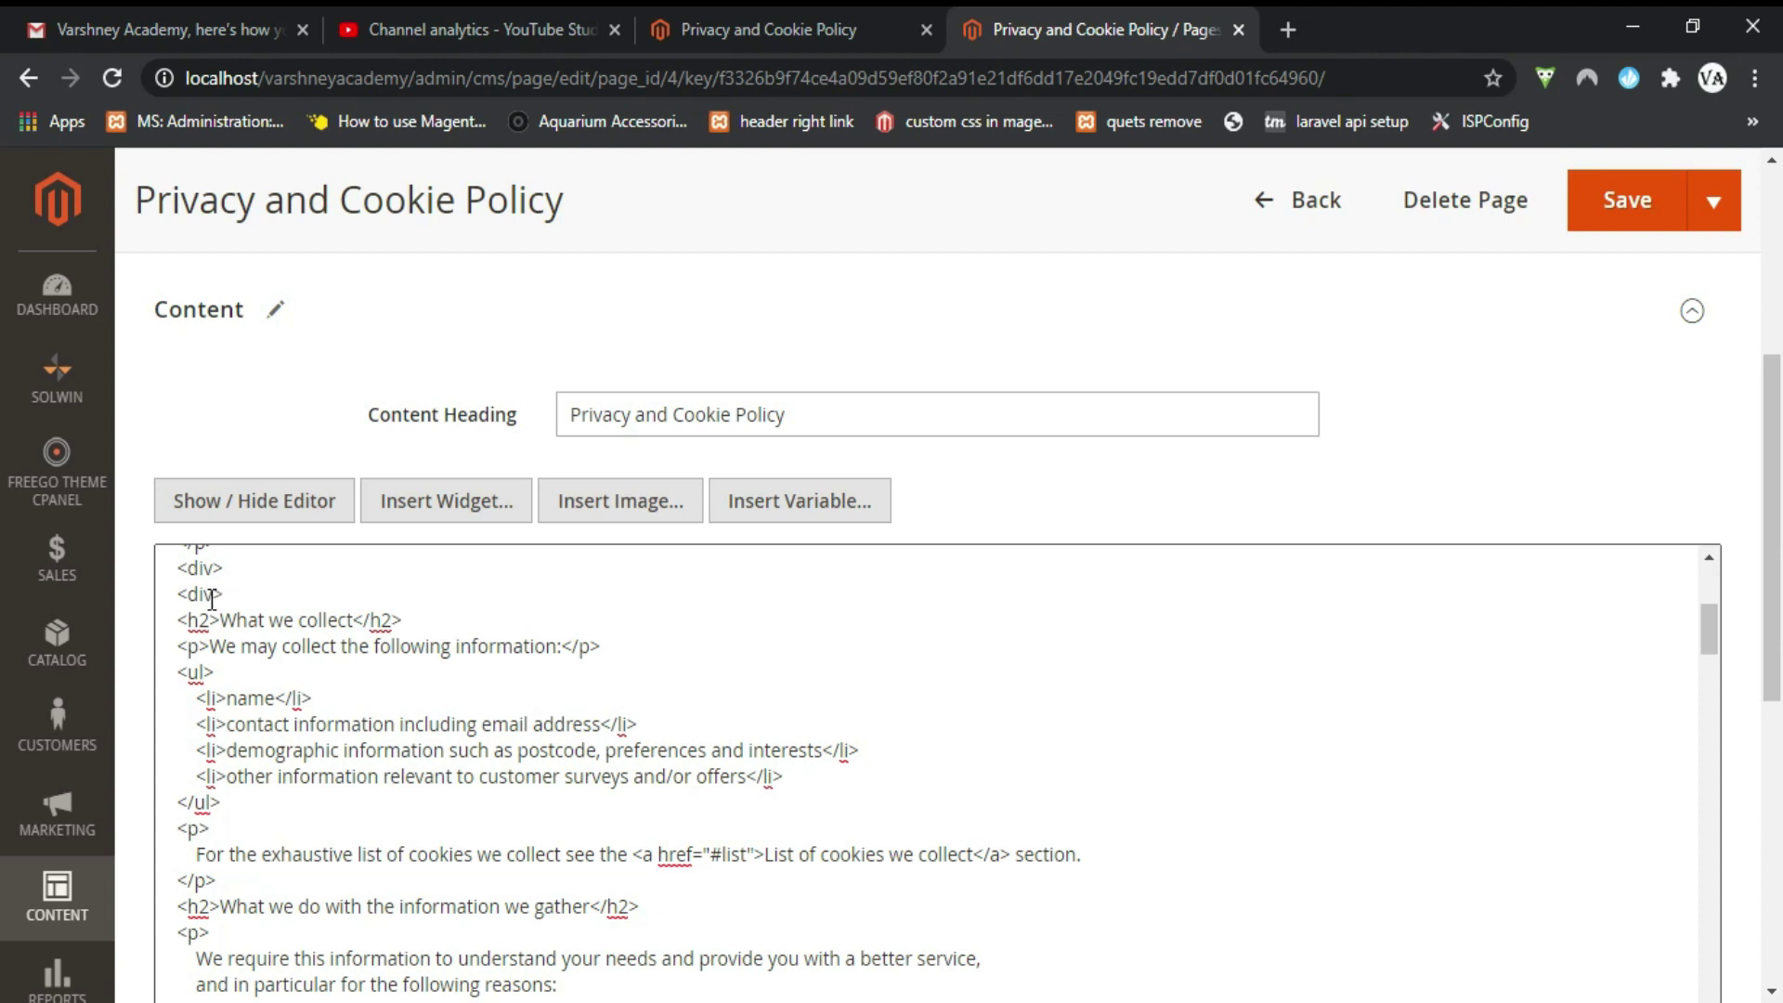
pyautogui.write('/')
pyautogui.press('Return')
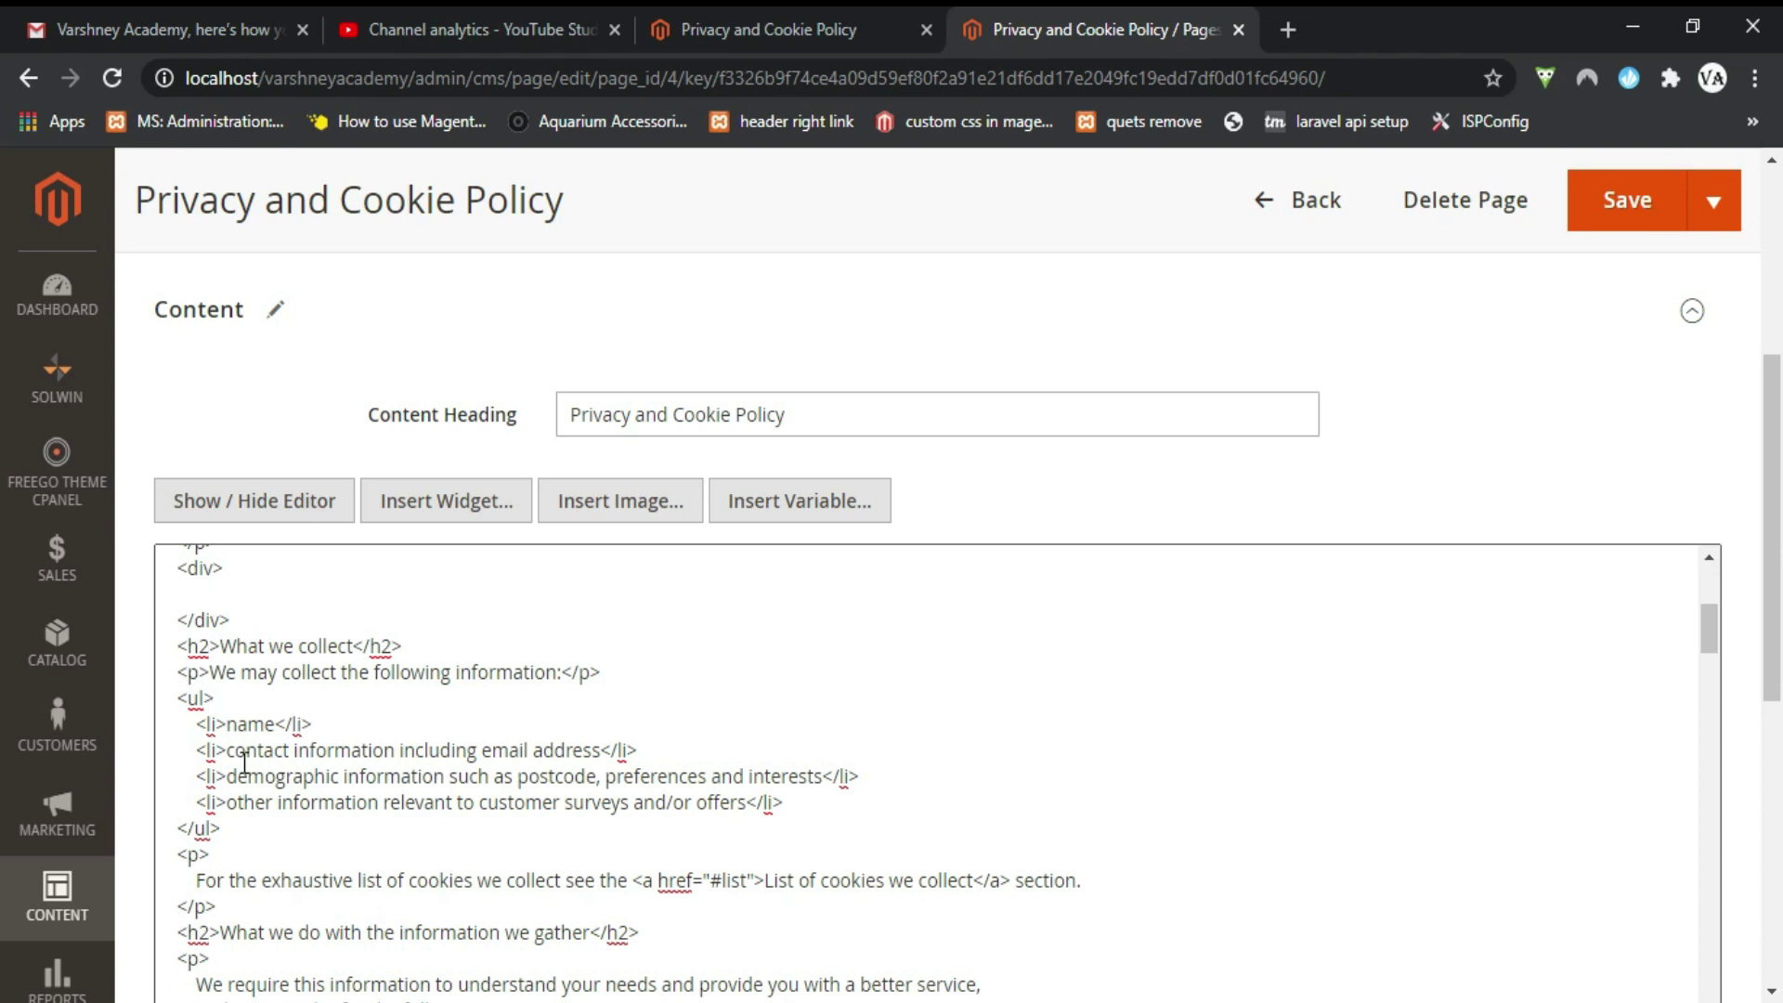
# Step: Copy the CMS Pages block directive {{block class="Magento\Cms\Block\Block" block_id="block_indentifier"}} from Notepad++ into the new div in the Magento page content
pyautogui.click(243, 1001)
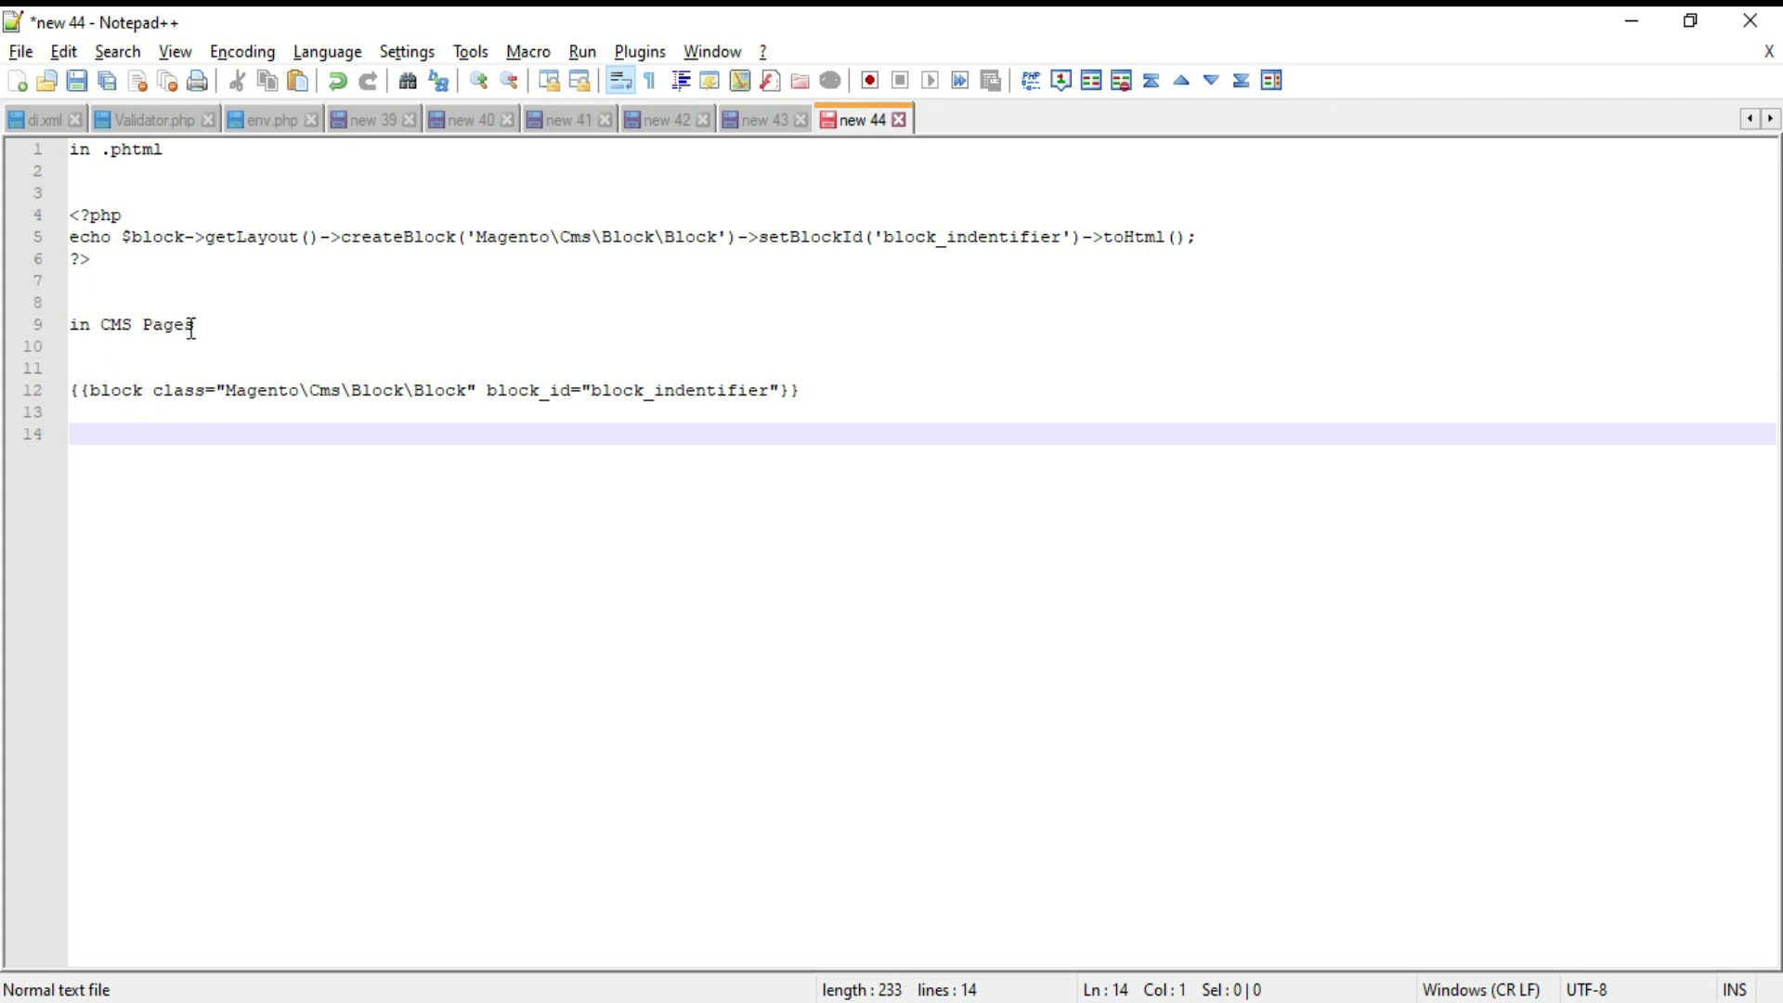
pyautogui.click(80, 390)
pyautogui.hotkey('shift', 'Right')
pyautogui.hotkey('shift', 'Right')
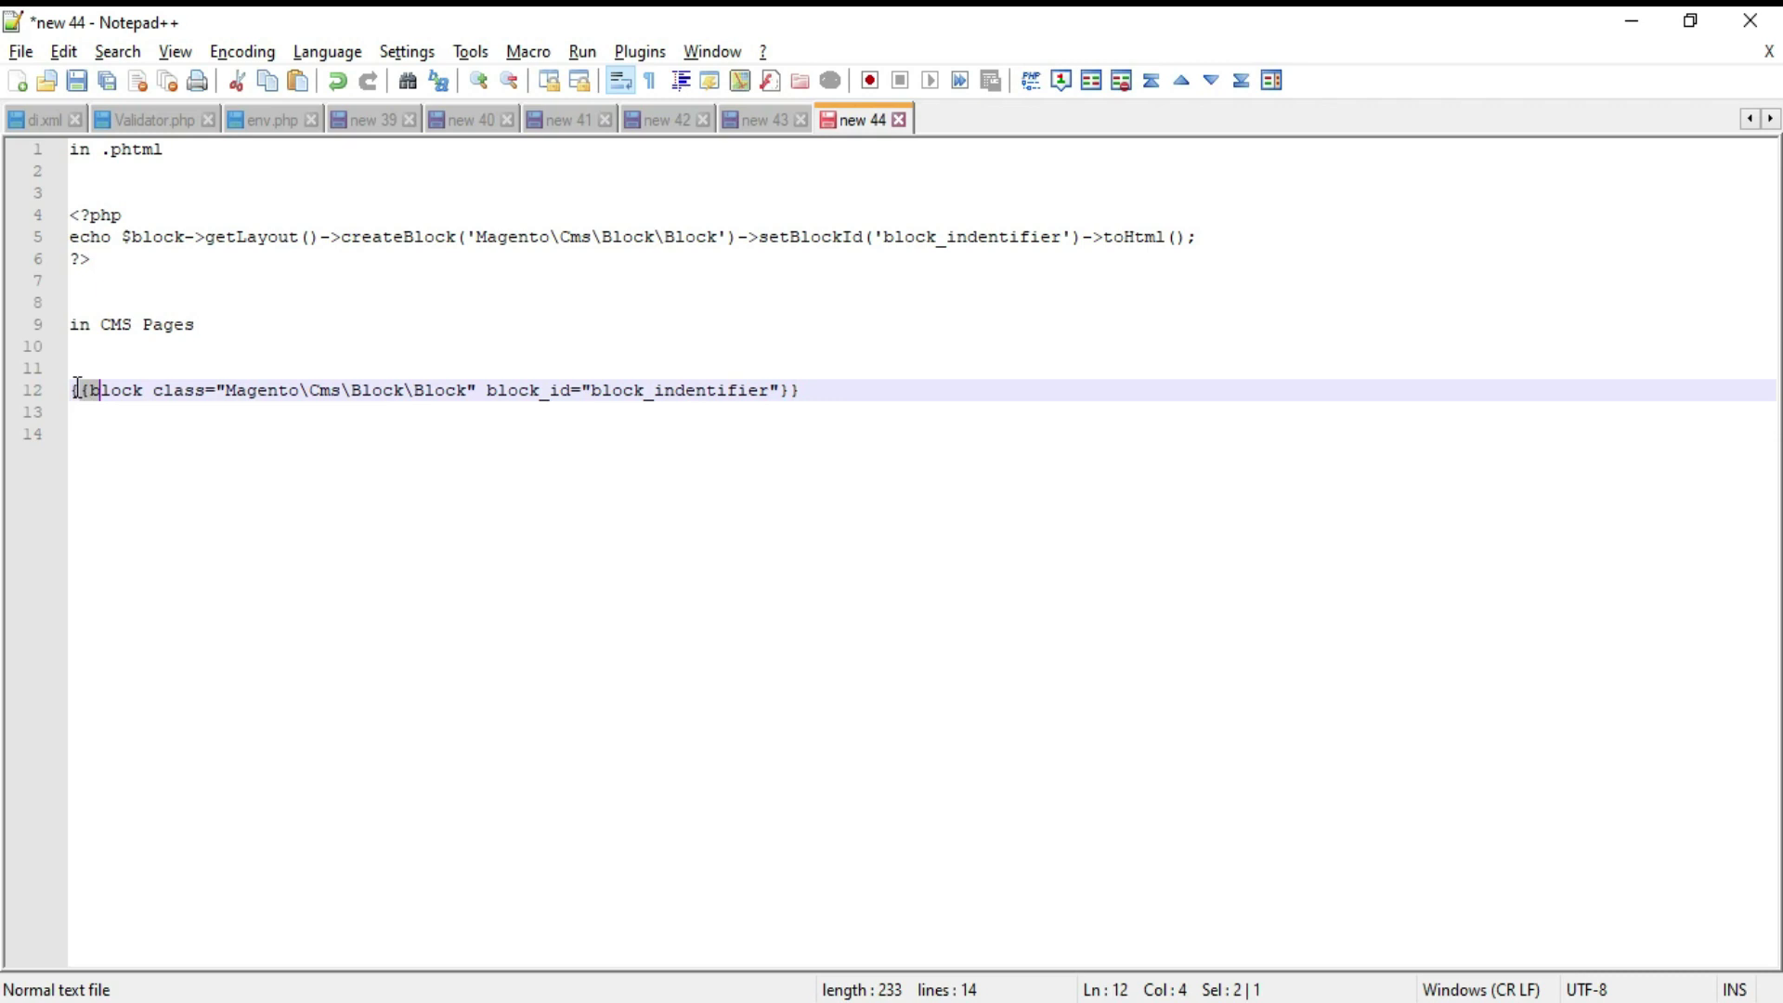
pyautogui.moveTo(71, 389); pyautogui.dragTo(812, 391)
pyautogui.hotkey('ctrl', 'c')
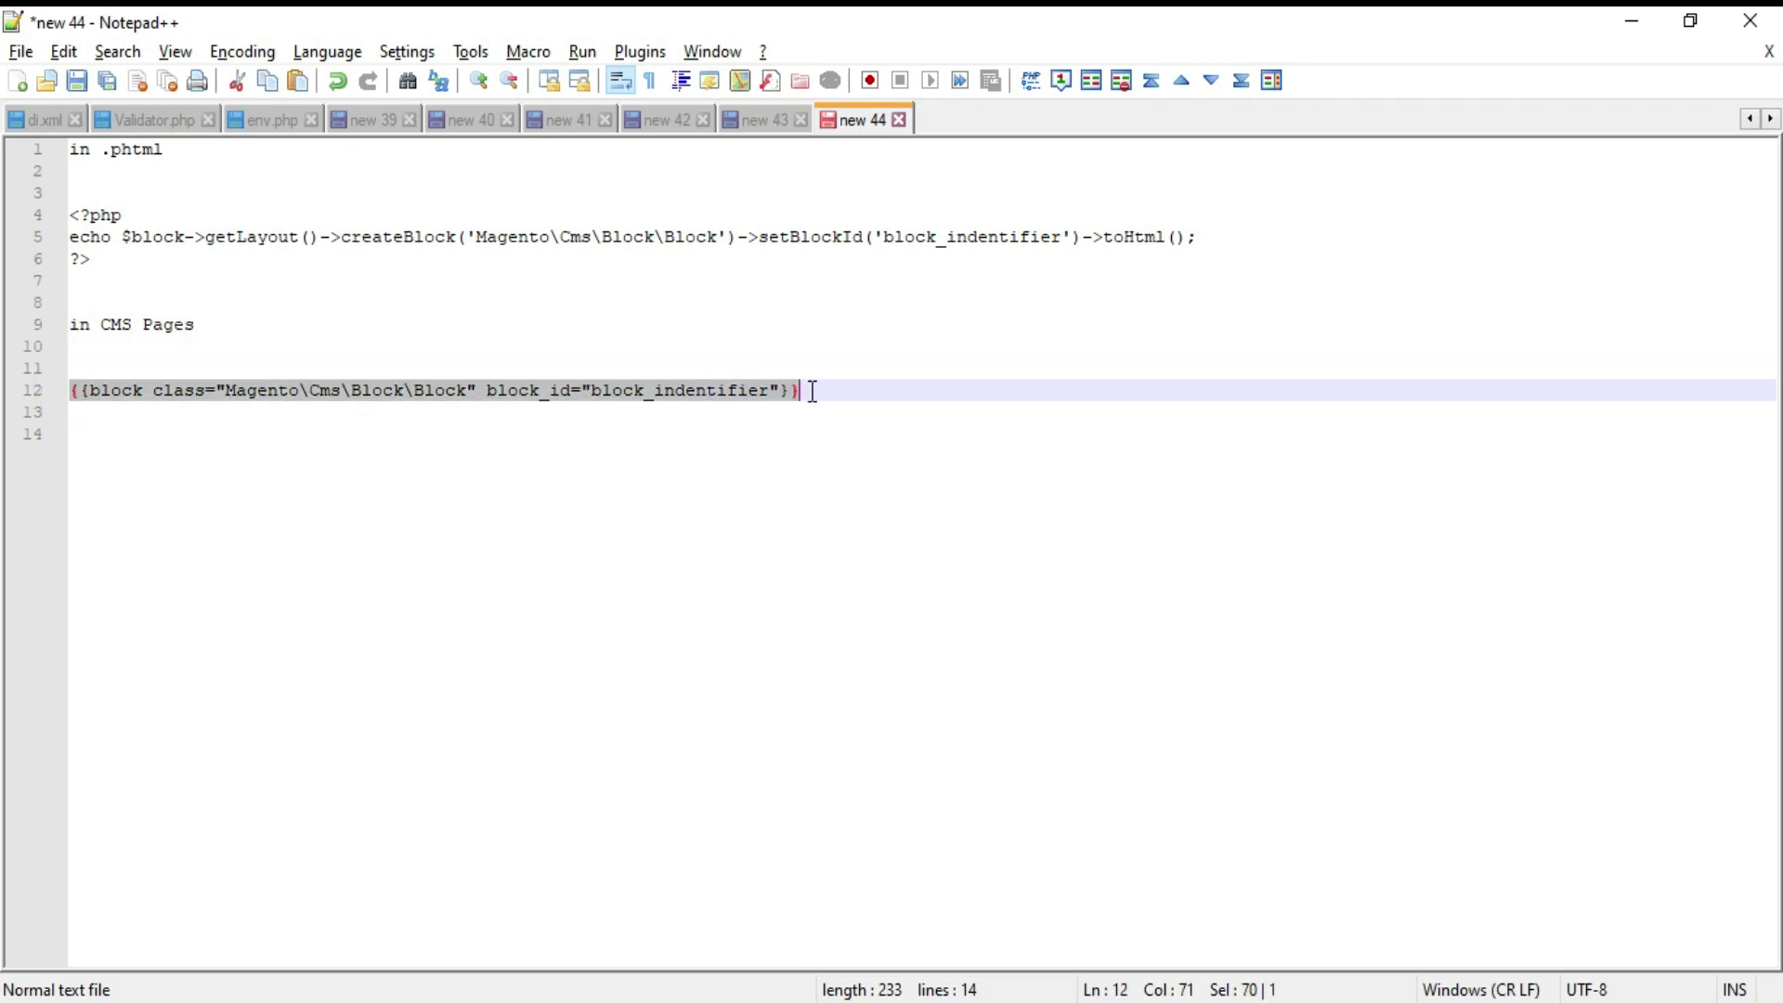
pyautogui.hotkey('alt', 'Tab')
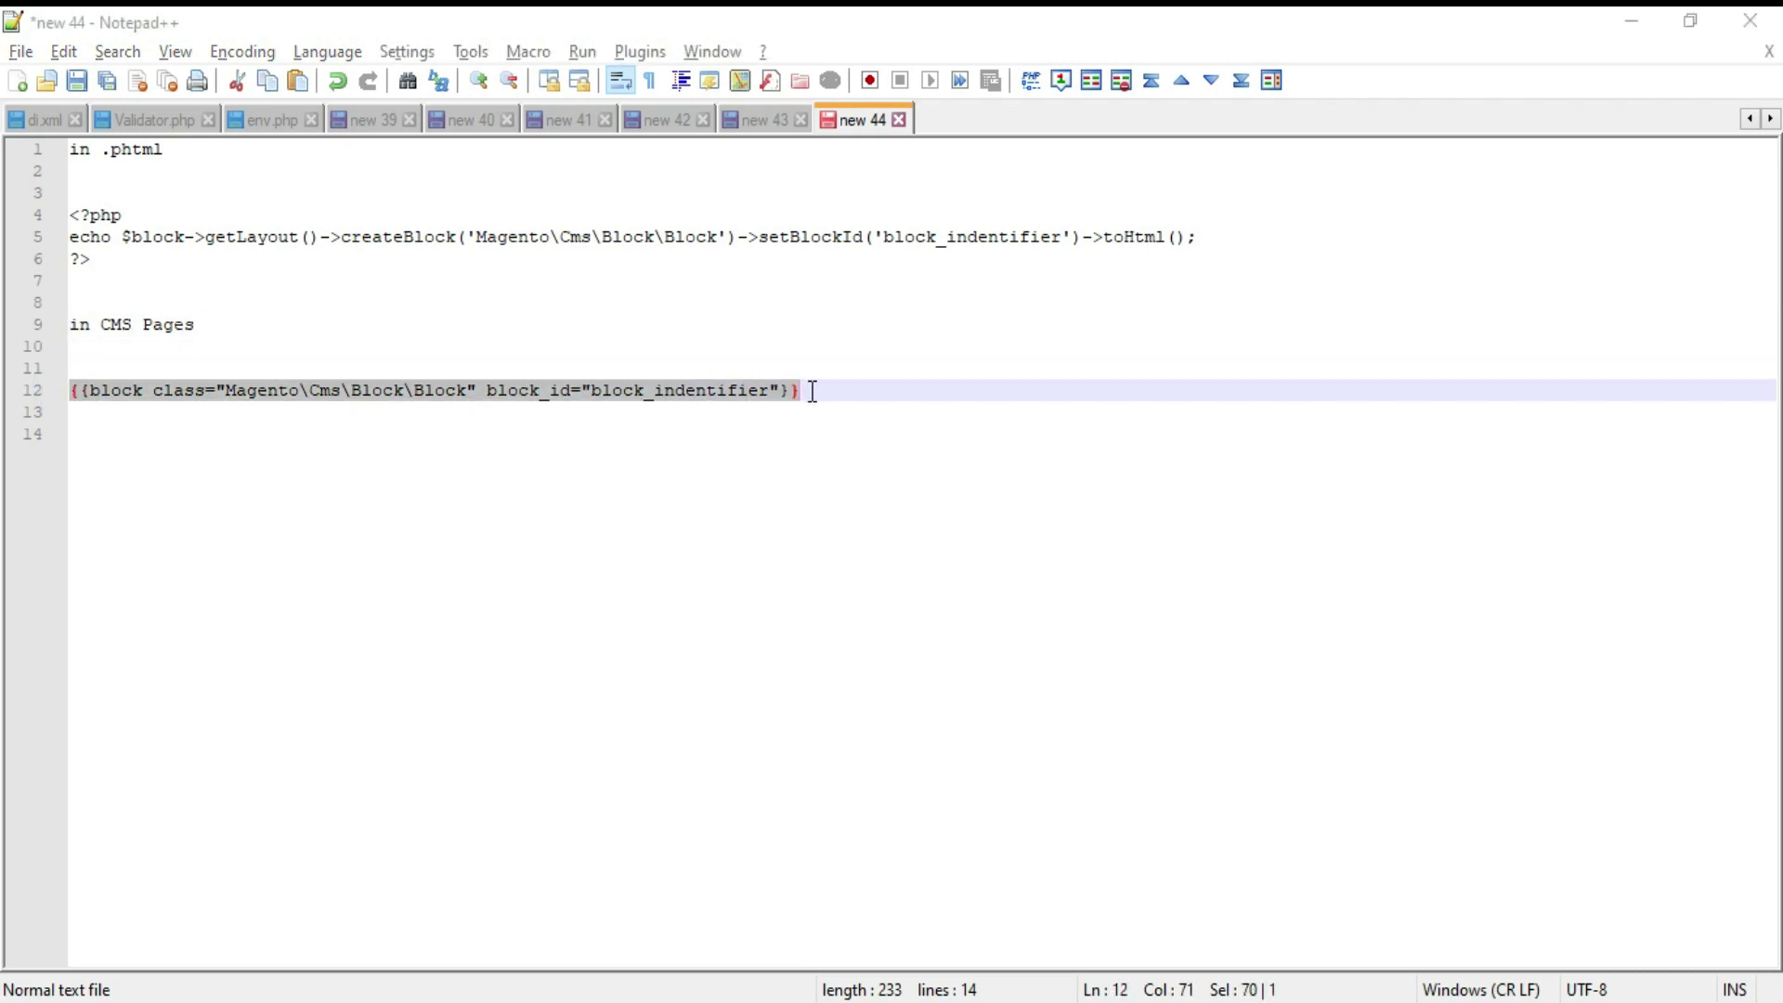
pyautogui.hotkey('ctrl', 'v')
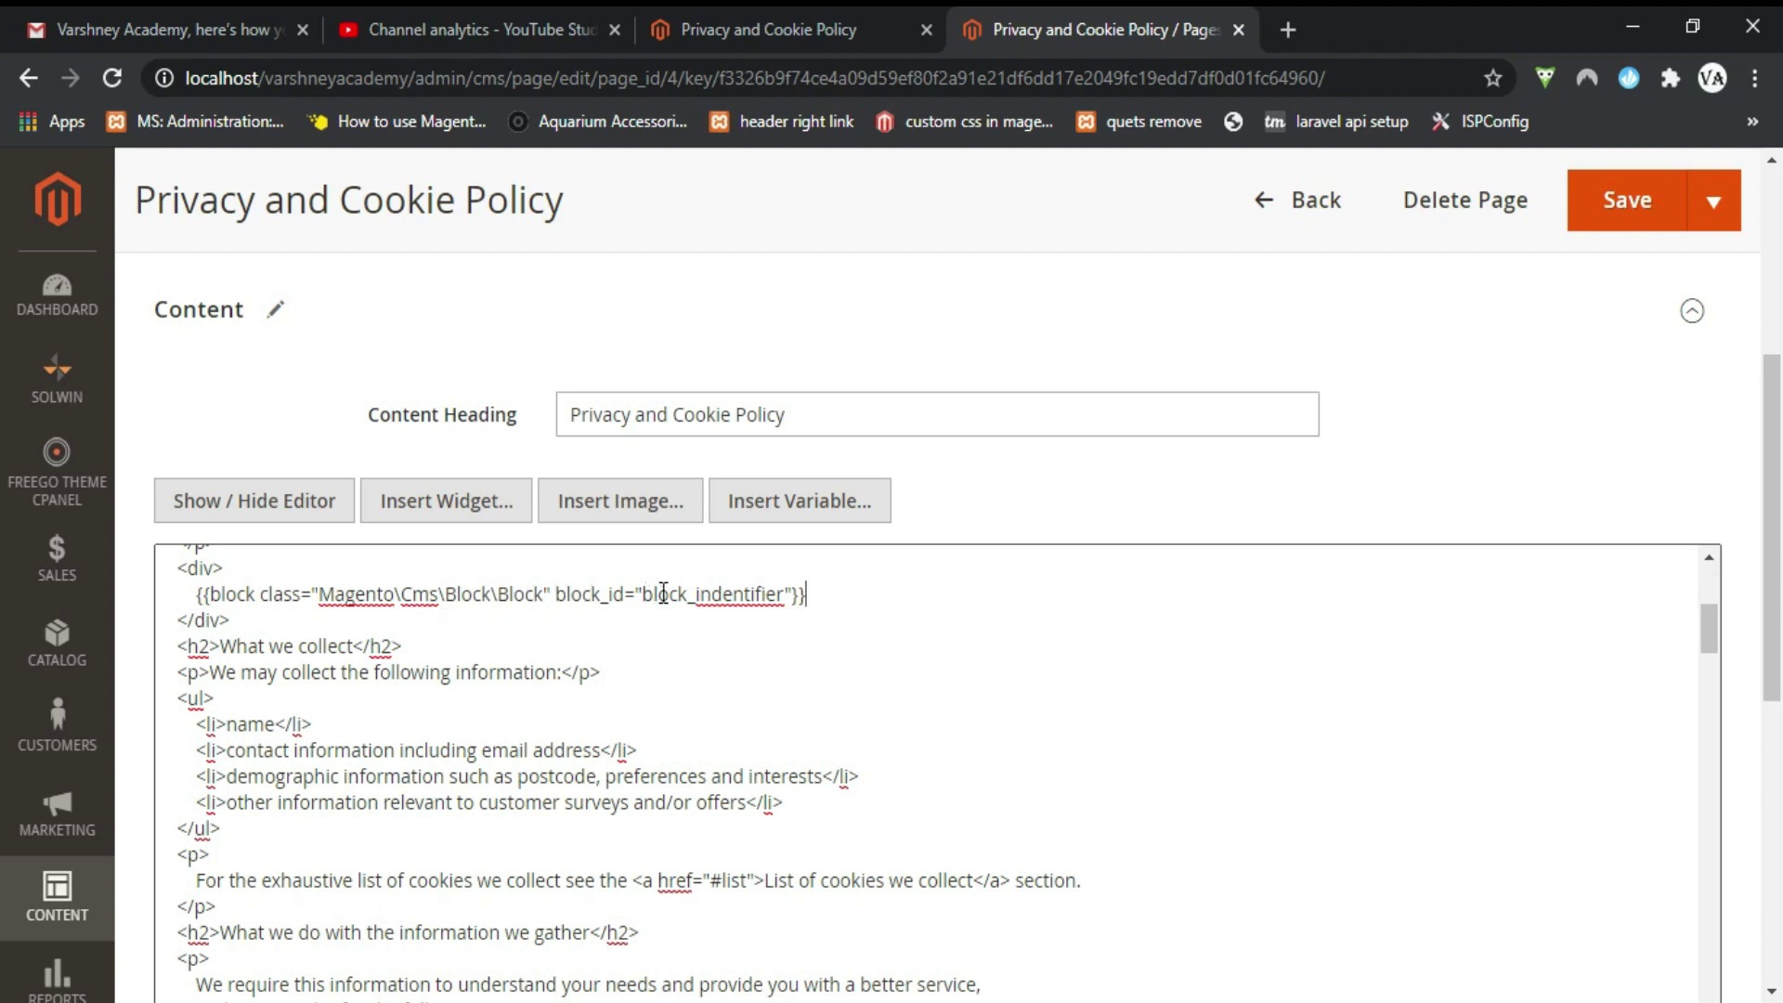
# Step: Replace the block_id value in the inserted block directive with category_banner
pyautogui.click(779, 593)
pyautogui.press('BackSpace')
pyautogui.press('BackSpace')
pyautogui.press('BackSpace')
pyautogui.press('BackSpace')
pyautogui.press('BackSpace')
pyautogui.press('BackSpace')
pyautogui.press('BackSpace')
pyautogui.press('BackSpace')
pyautogui.press('BackSpace')
pyautogui.press('BackSpace')
pyautogui.press('BackSpace')
pyautogui.press('BackSpace')
pyautogui.press('BackSpace')
pyautogui.press('BackSpace')
pyautogui.press('BackSpace')
pyautogui.press('BackSpace')
pyautogui.press('BackSpace')
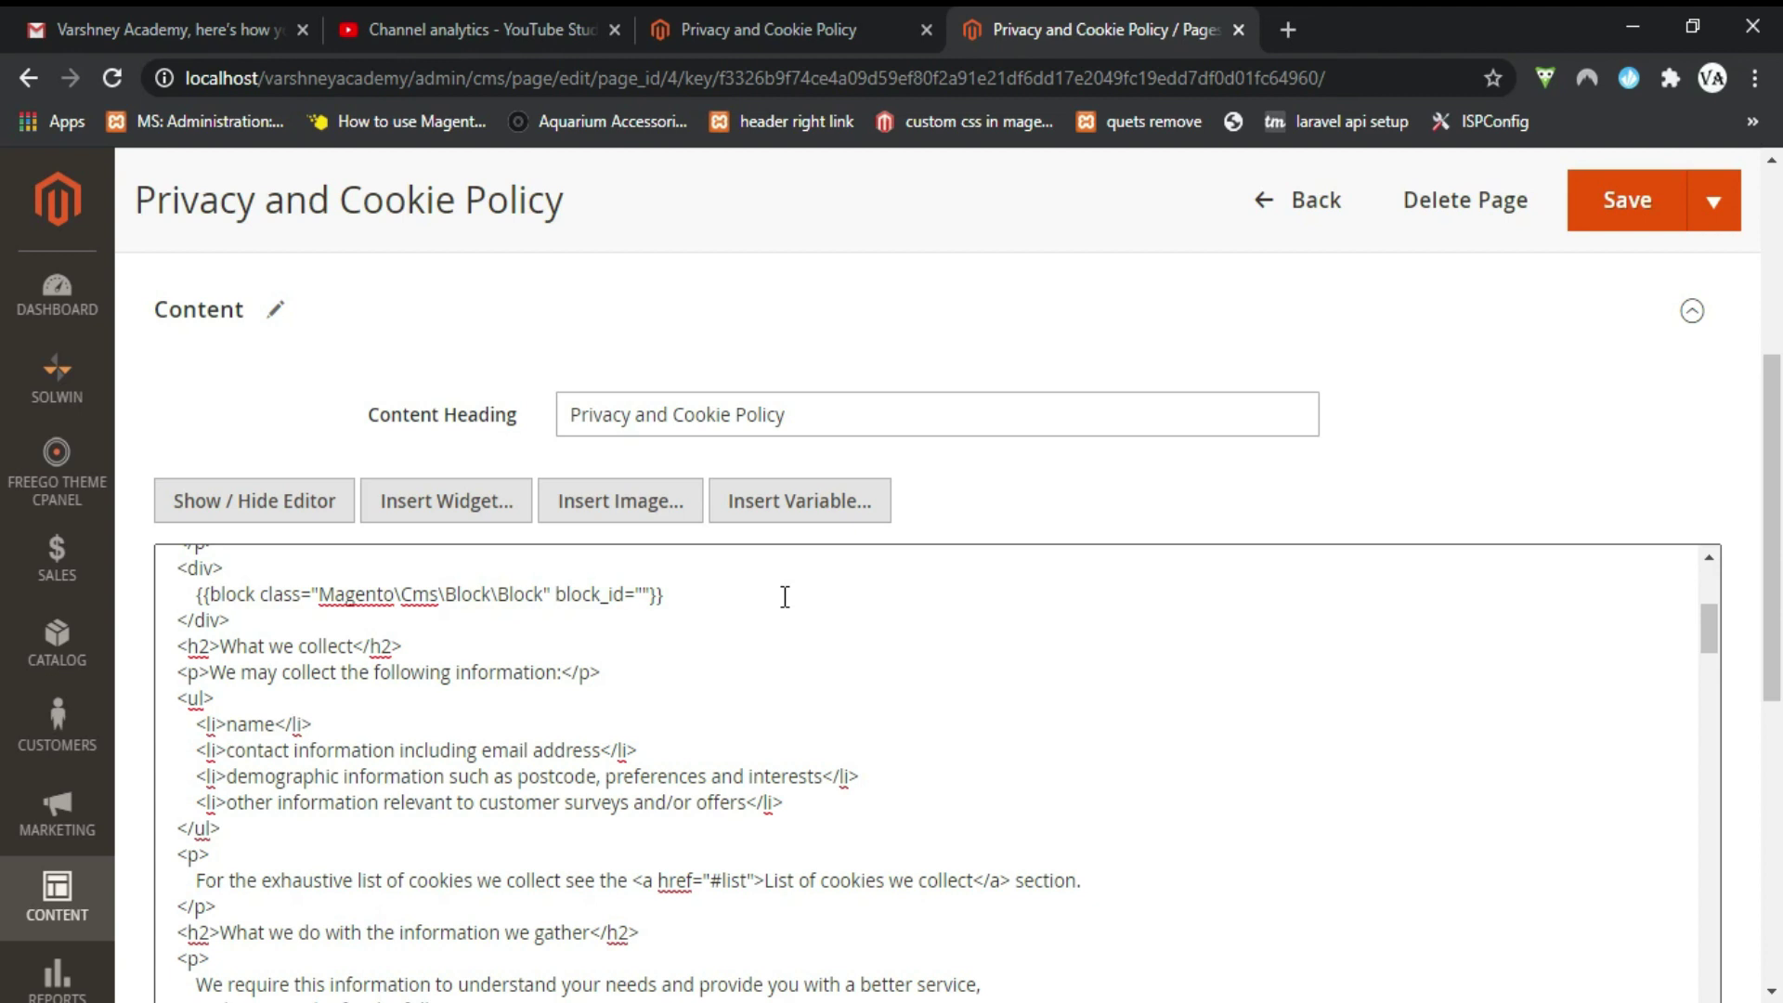
pyautogui.write('ca')
pyautogui.write('pe')
pyautogui.press('BackSpace')
pyautogui.press('BackSpace')
pyautogui.write('tegory')
pyautogui.press('BackSpace')
pyautogui.write('y_banner')
pyautogui.press('Down')
pyautogui.scroll(1, 571, 637)
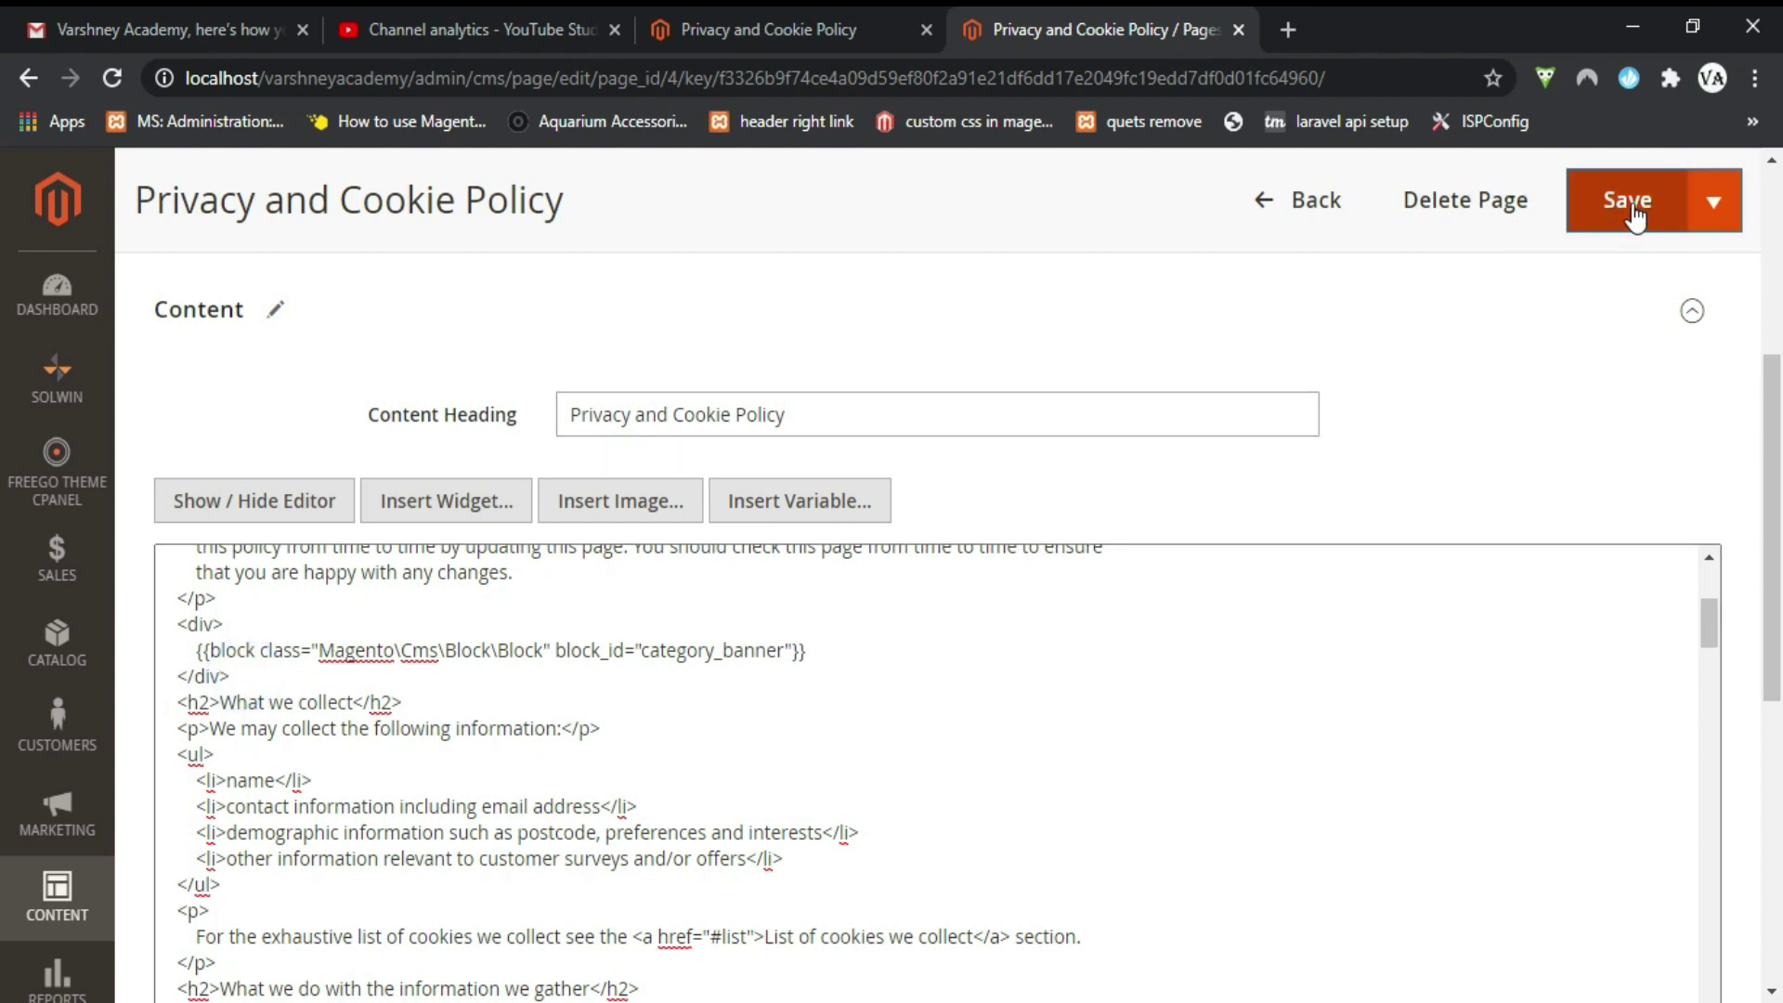
# Step: Save and close the CMS page in the admin, and reload the storefront's Privacy and Cookie Policy page
pyautogui.click(1709, 206)
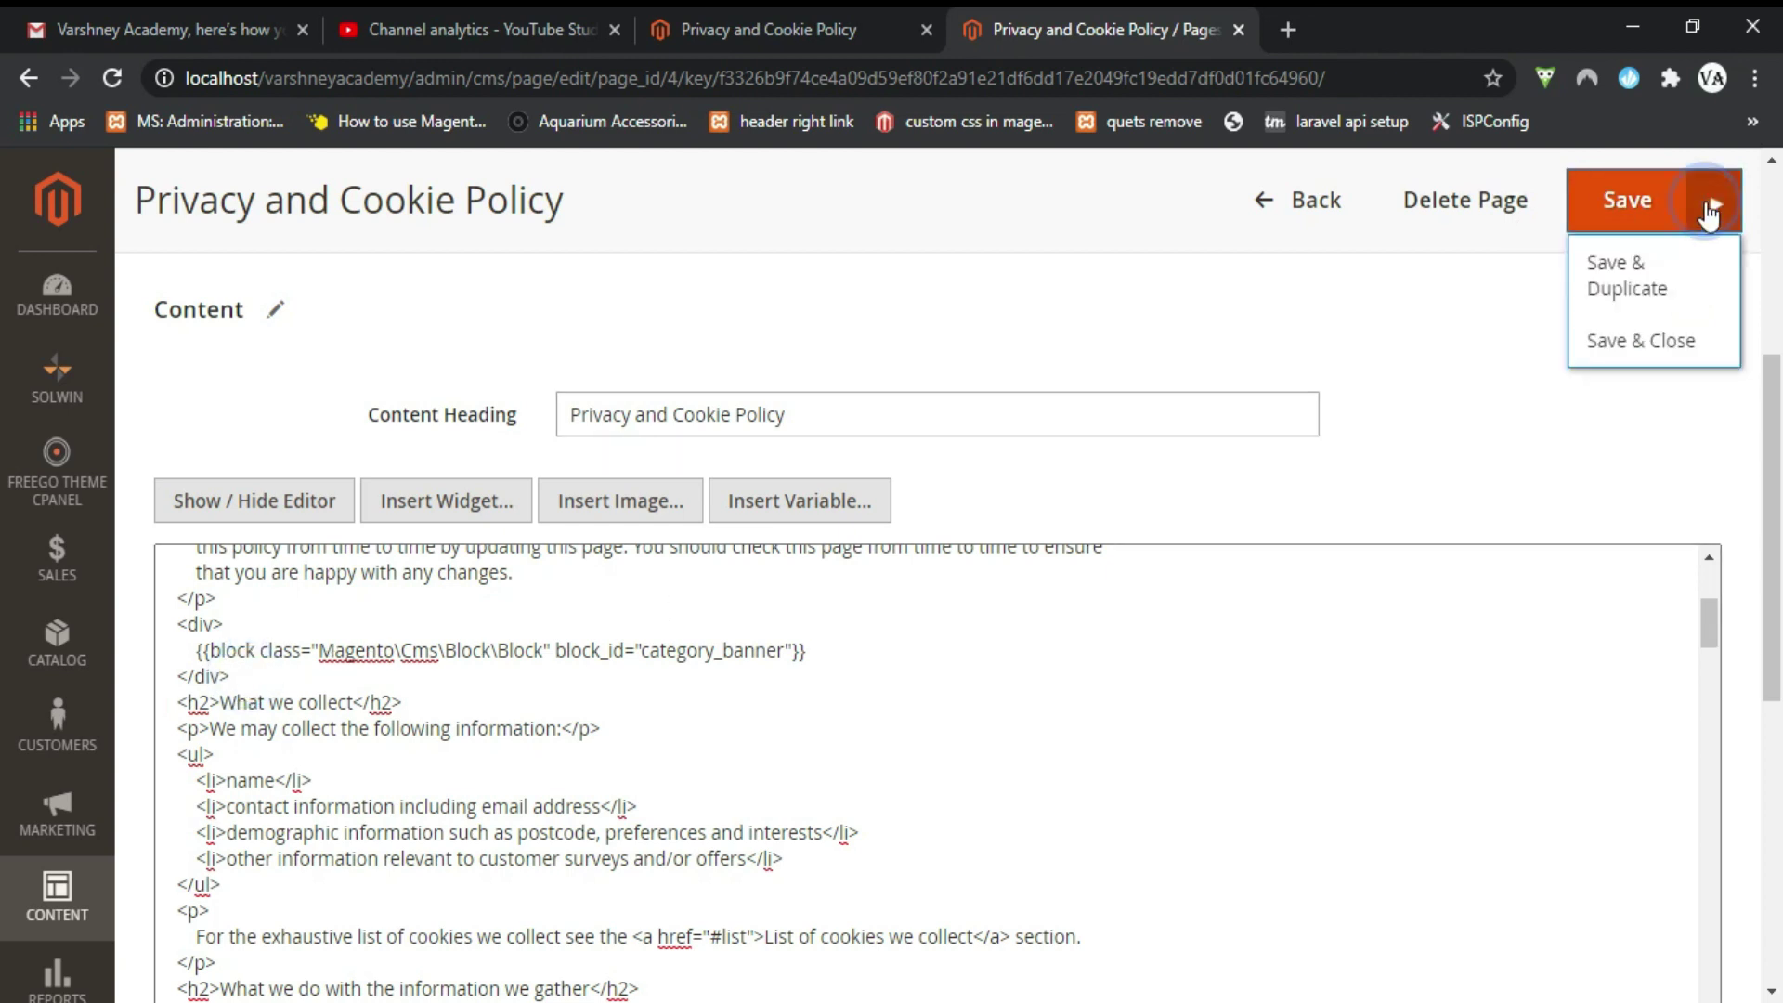
pyautogui.click(1648, 340)
pyautogui.click(806, 32)
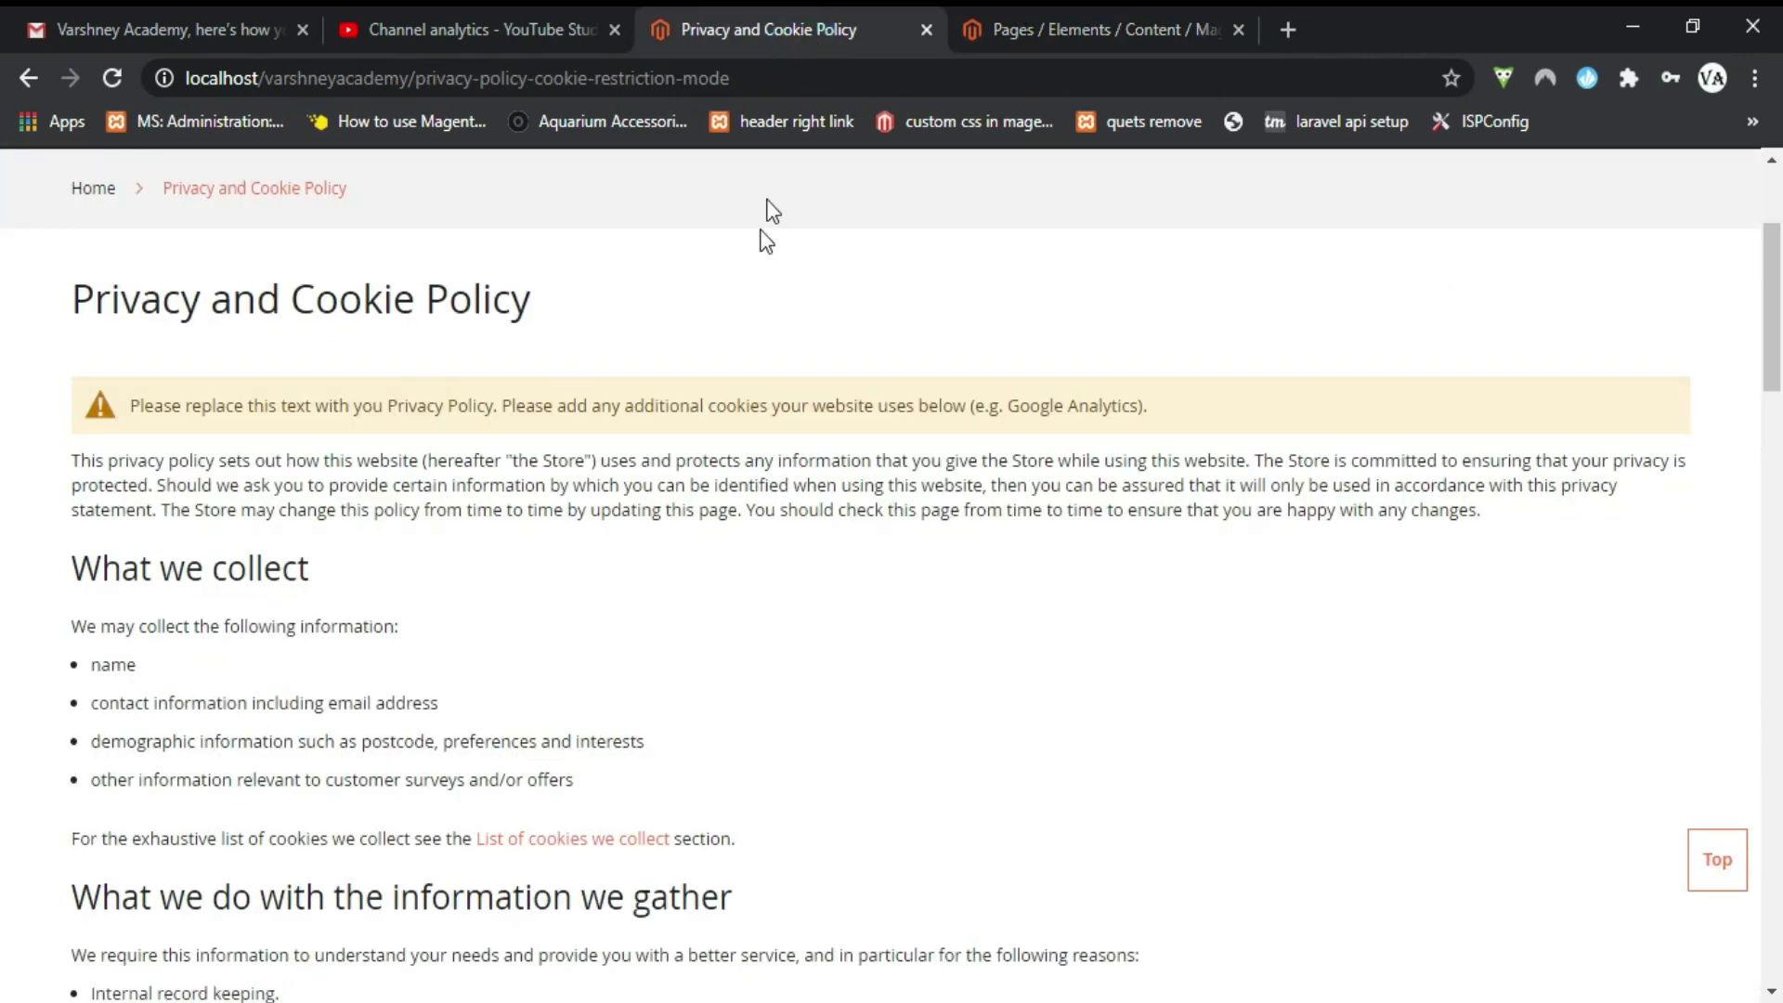
pyautogui.scroll(1, 760, 307)
pyautogui.scroll(1, 759, 306)
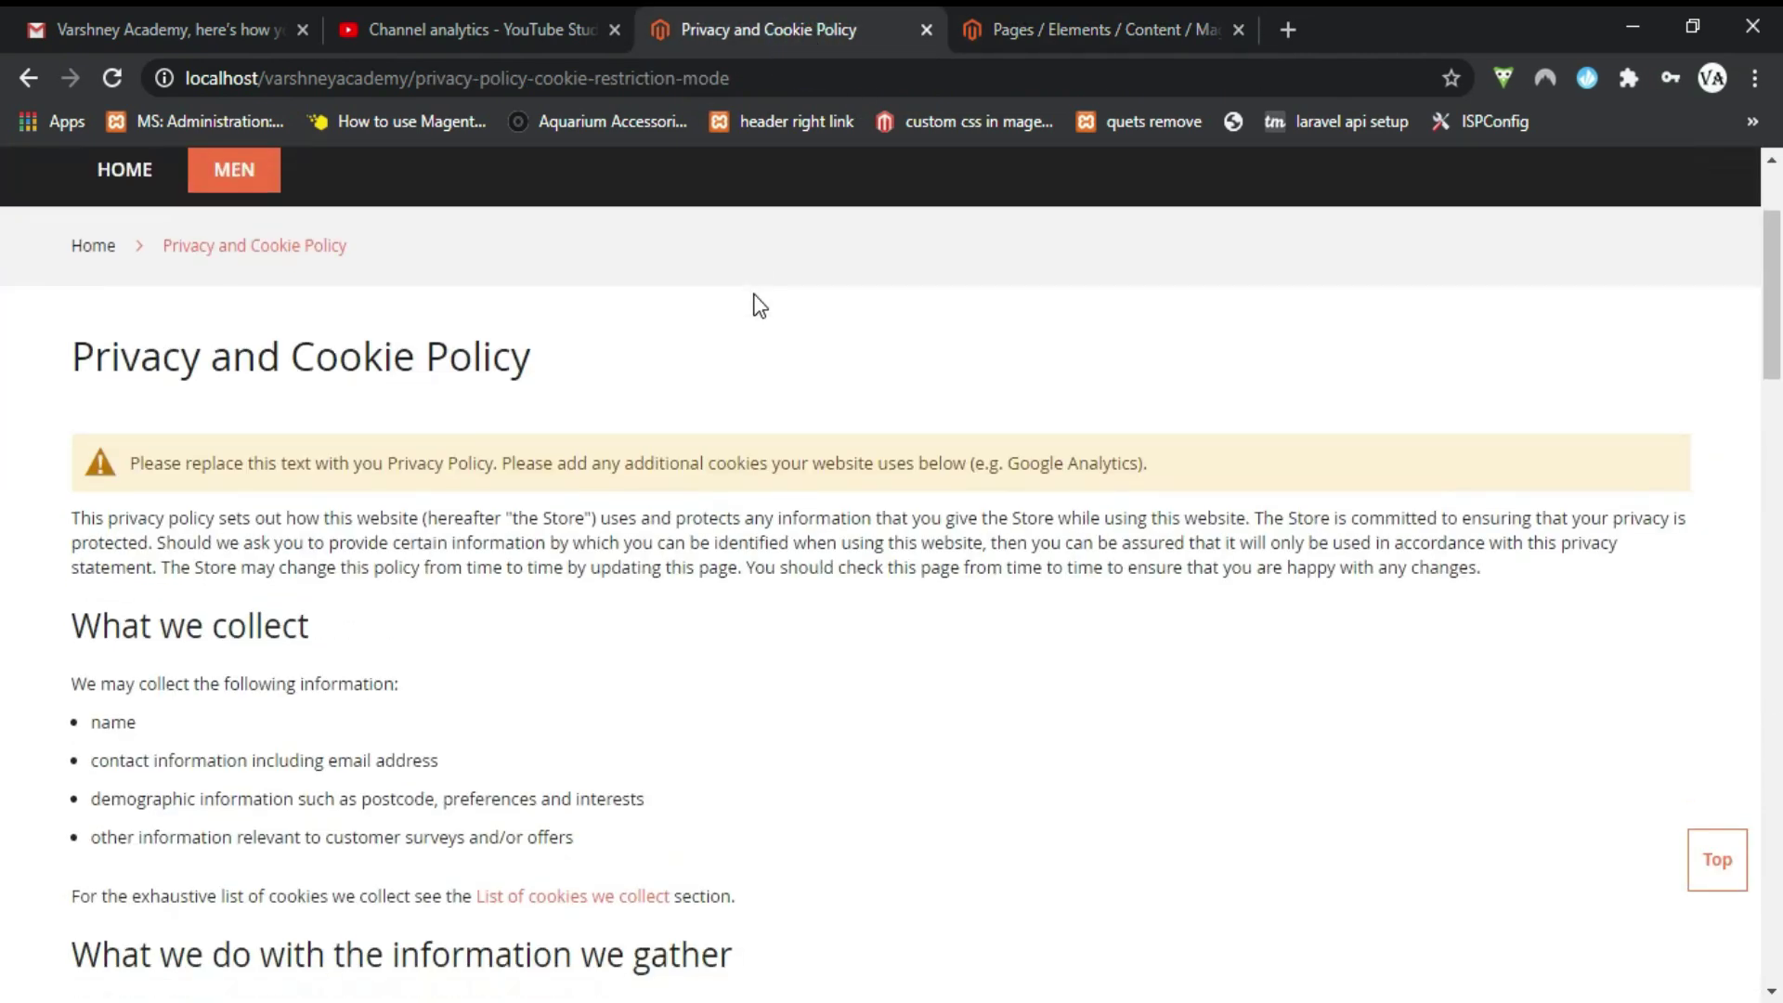
pyautogui.press('F5')
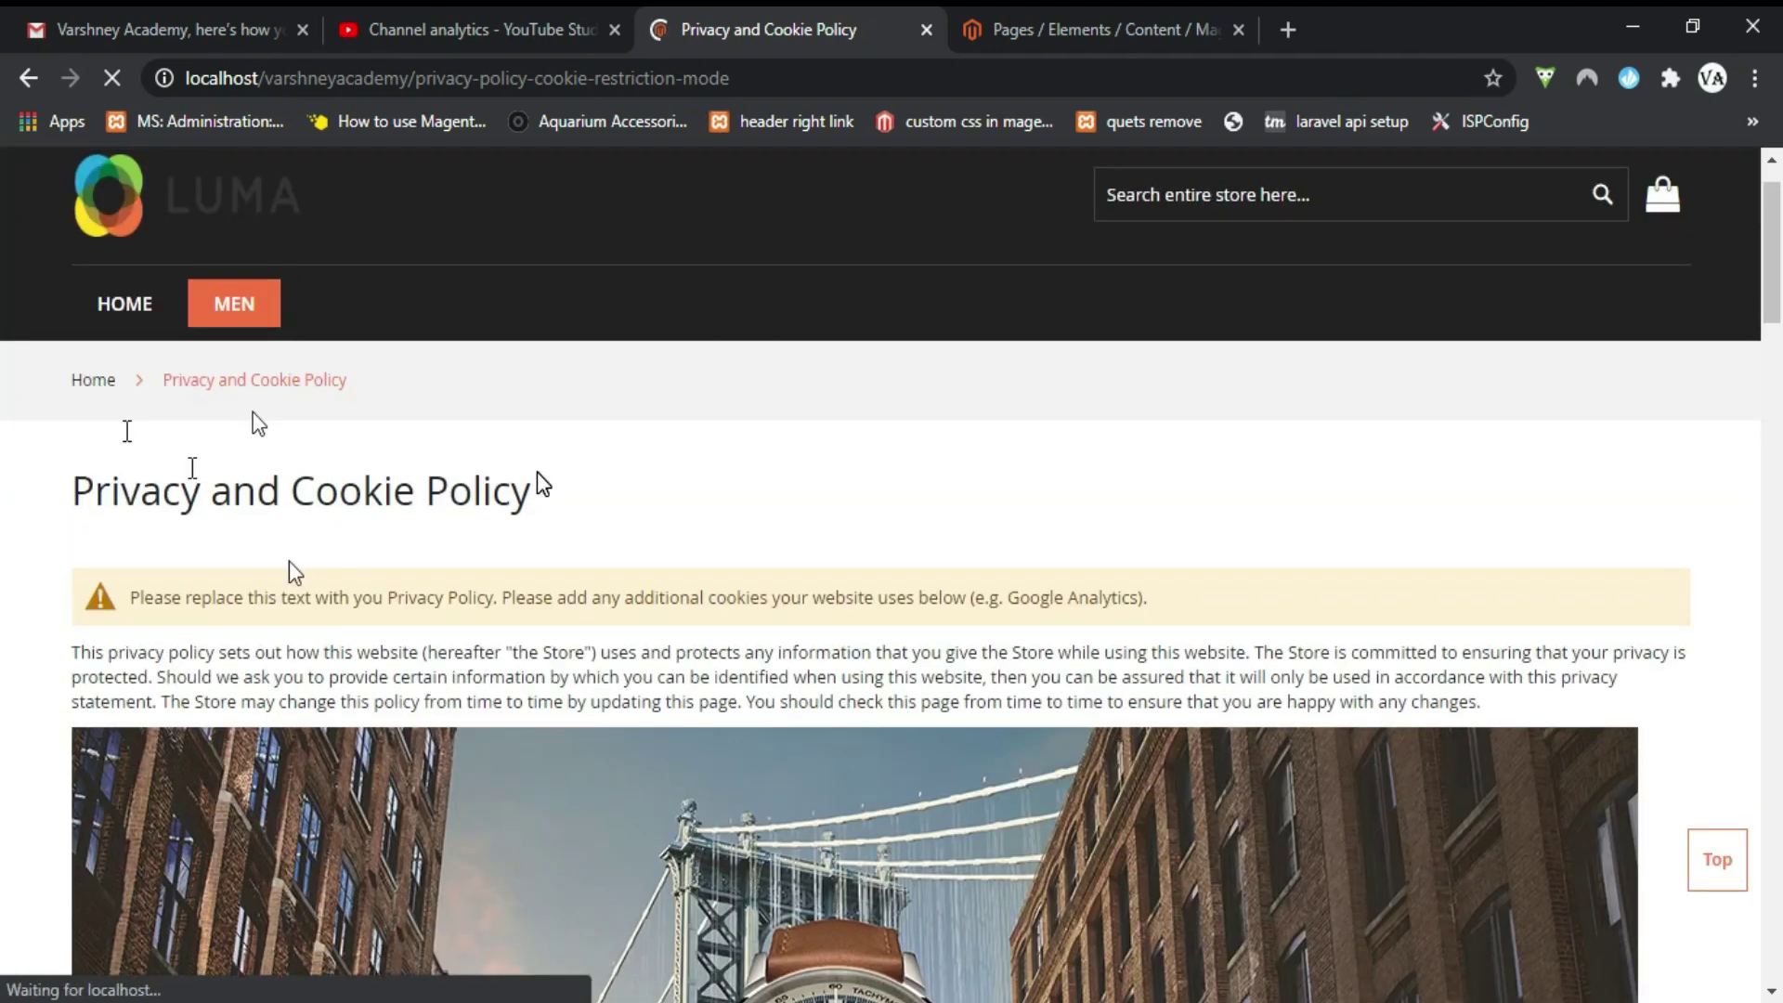
# Step: Examine the banner placement between the introductory text and "What we collect", and look through the page down to the footer
pyautogui.scroll(-2, 288, 560)
pyautogui.scroll(-3, 288, 561)
pyautogui.scroll(-1, 409, 478)
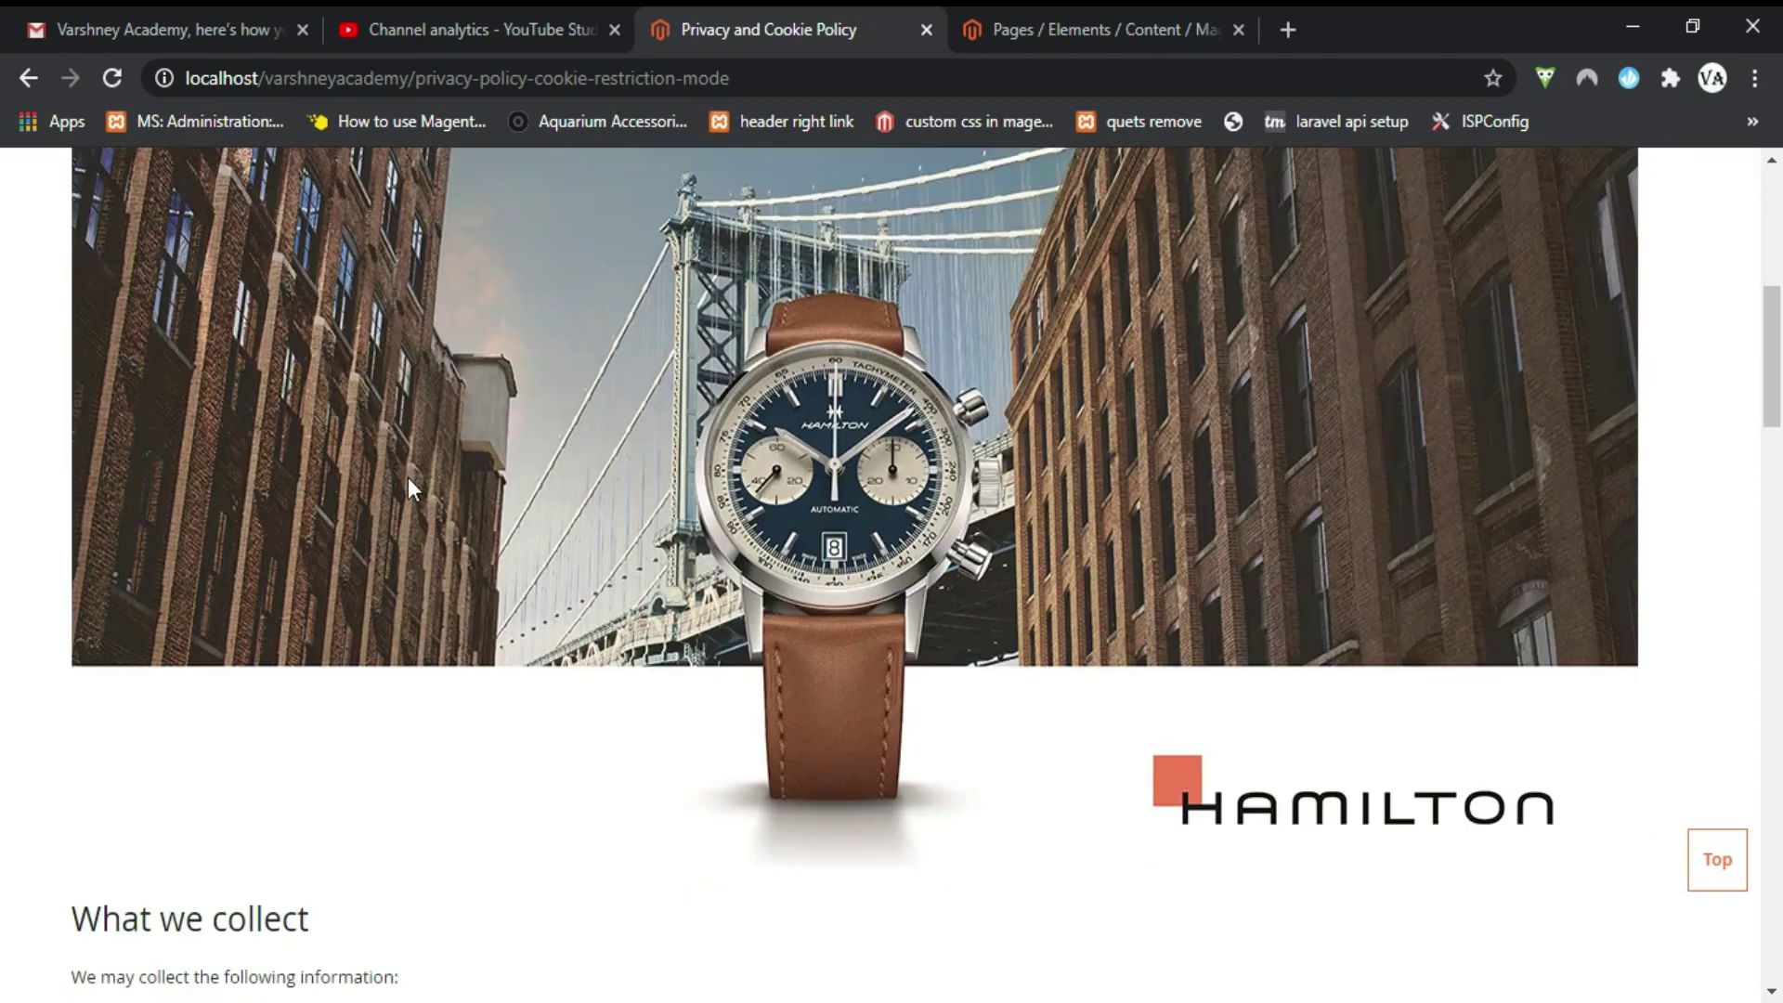
pyautogui.scroll(3, 487, 517)
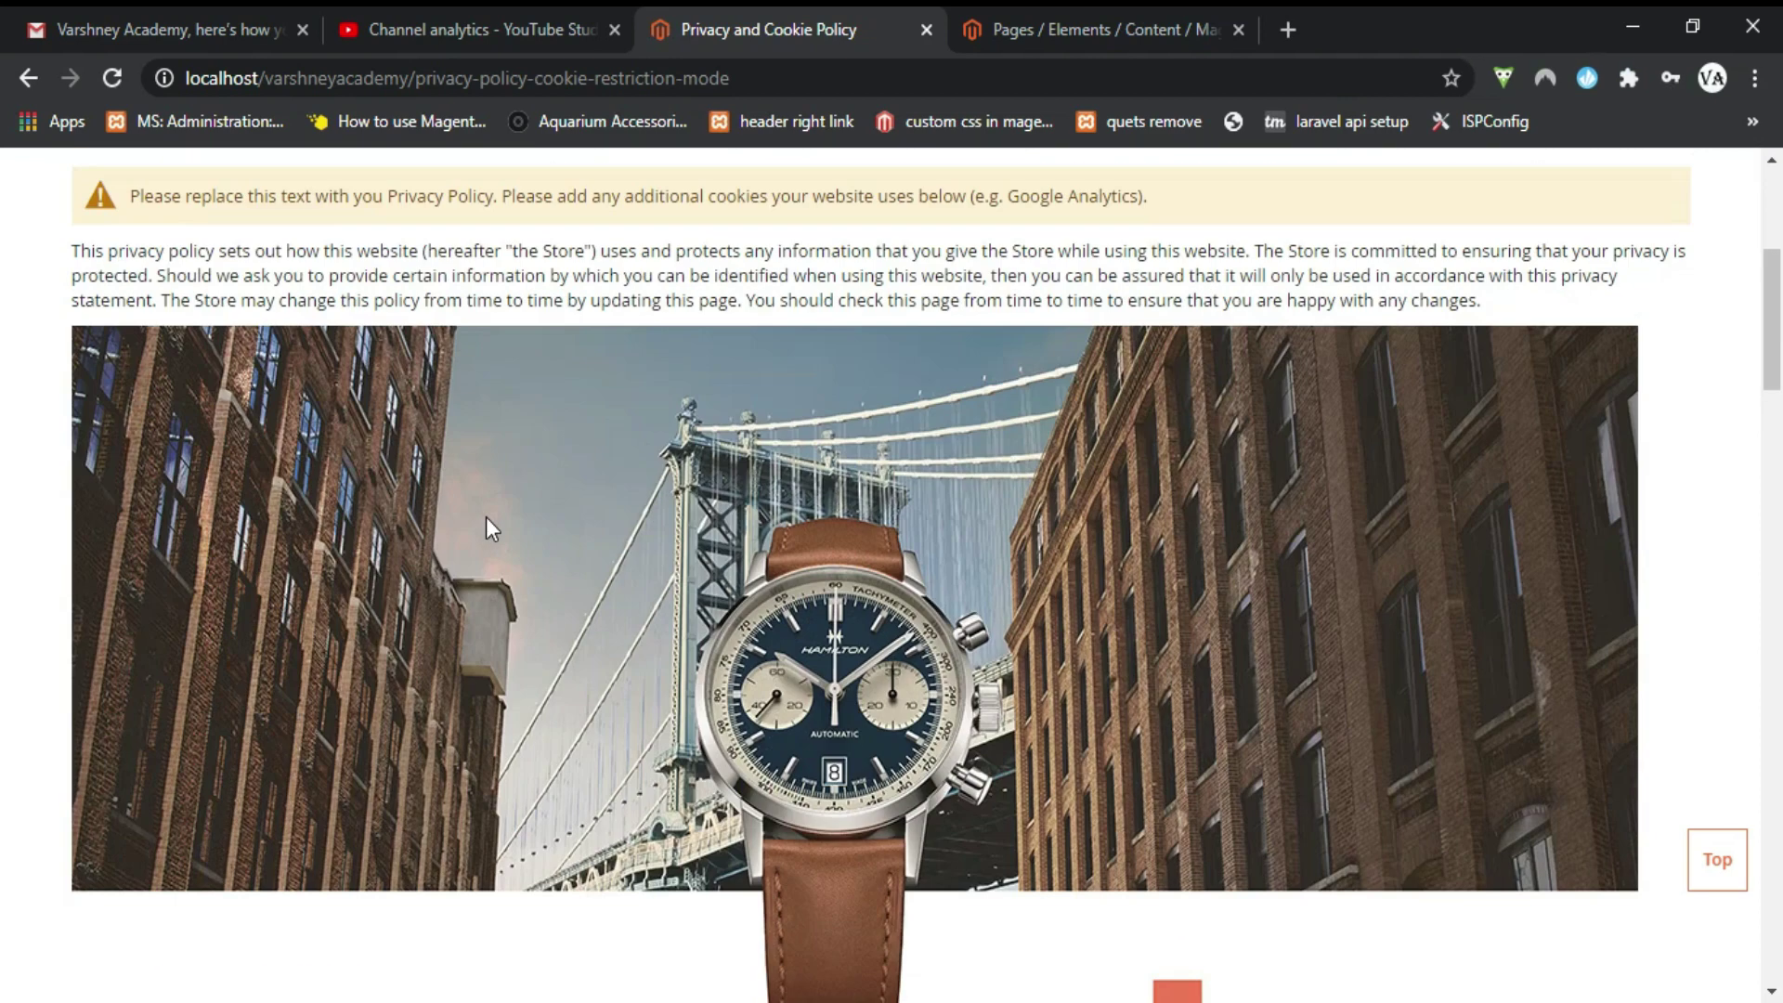
pyautogui.scroll(-5, 486, 516)
pyautogui.scroll(-2, 490, 528)
pyautogui.scroll(4, 490, 527)
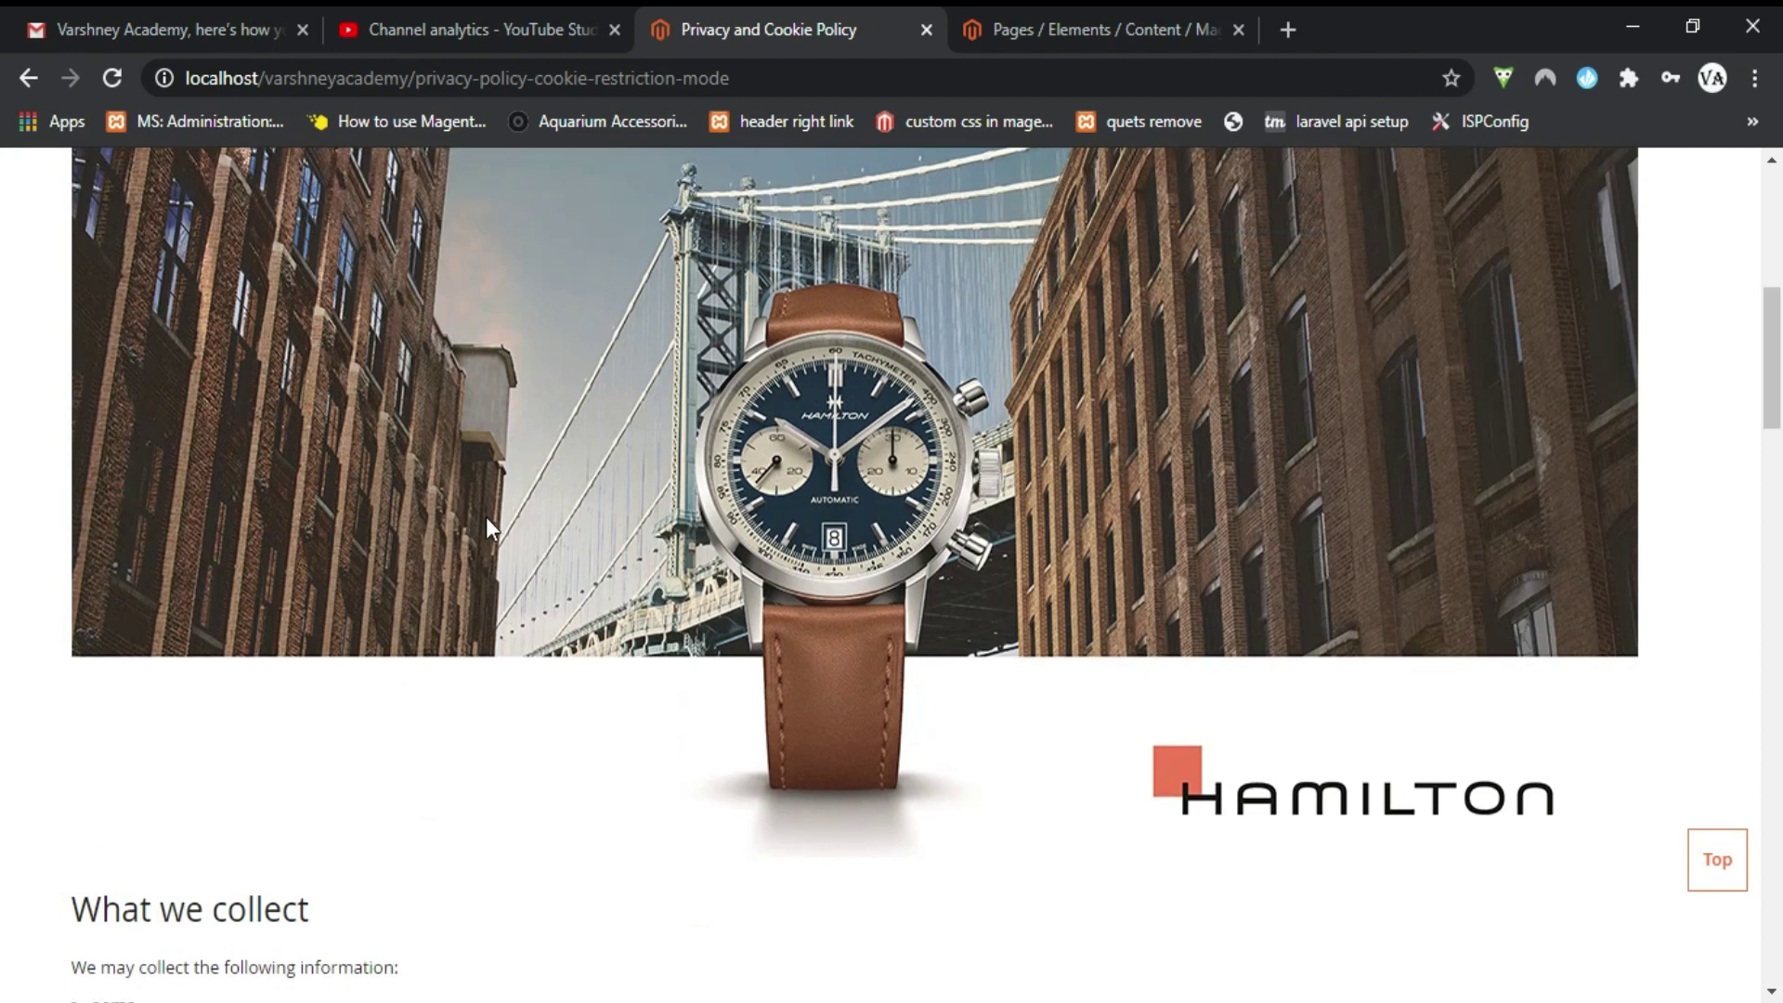
pyautogui.scroll(1, 487, 518)
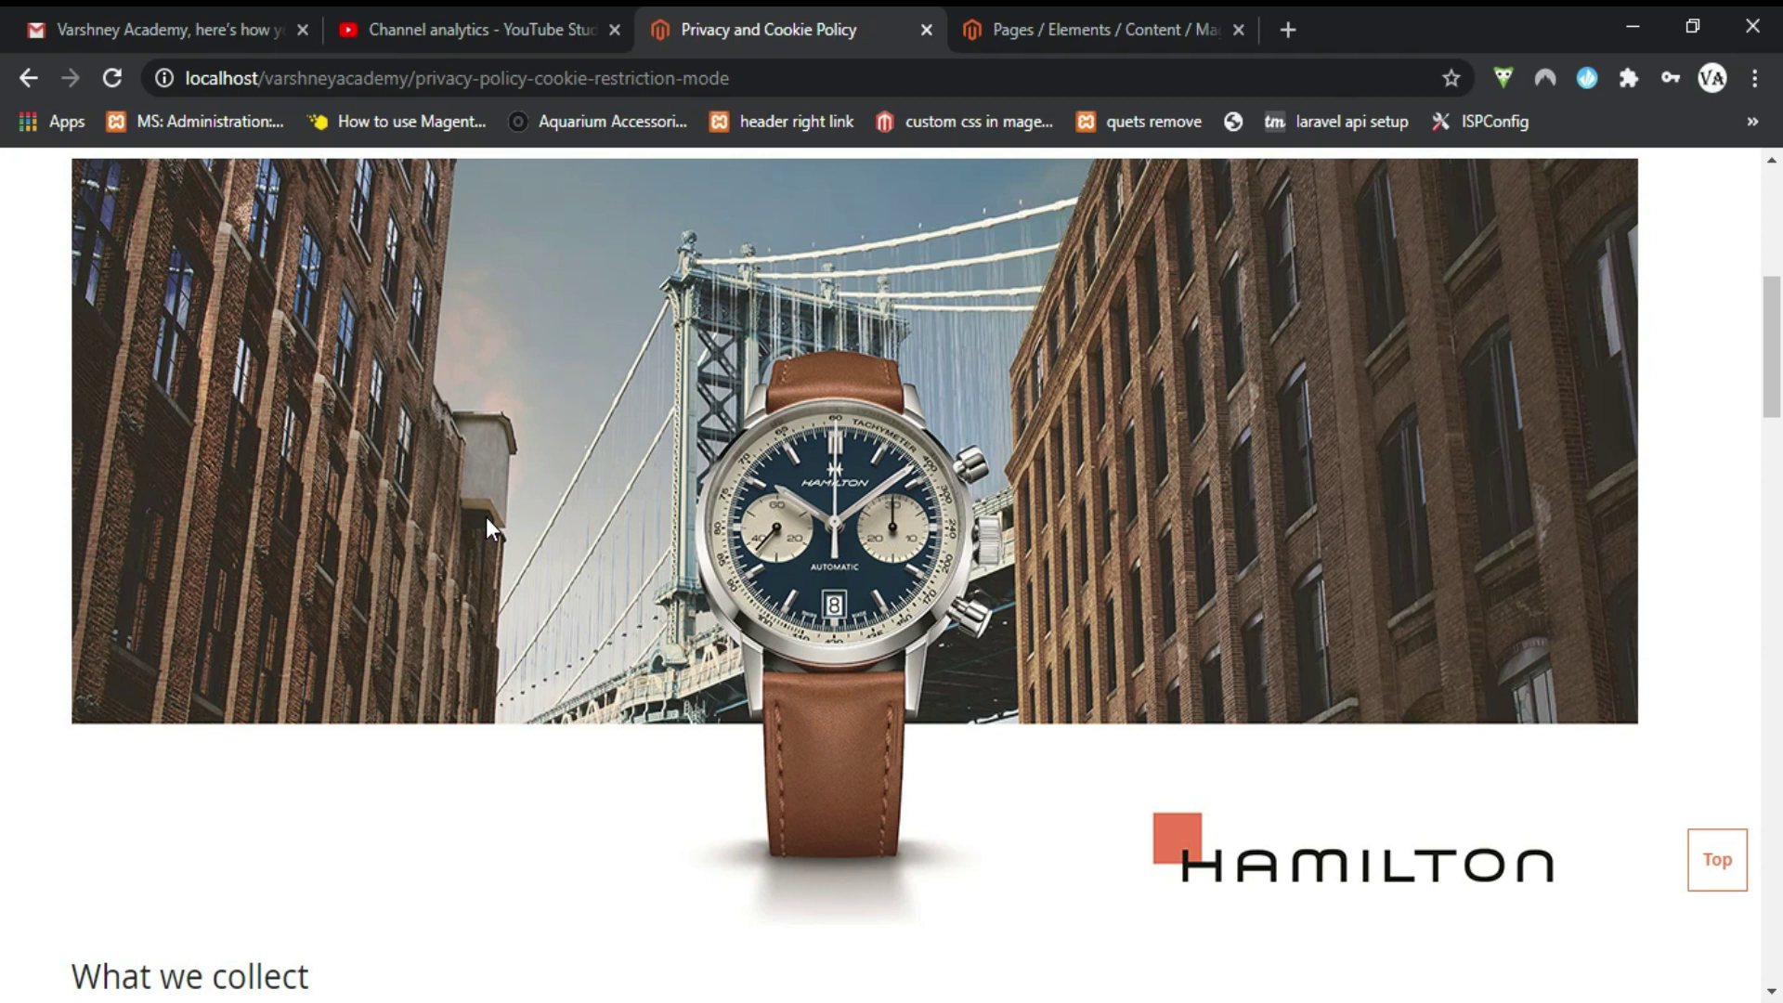
pyautogui.scroll(-20, 489, 528)
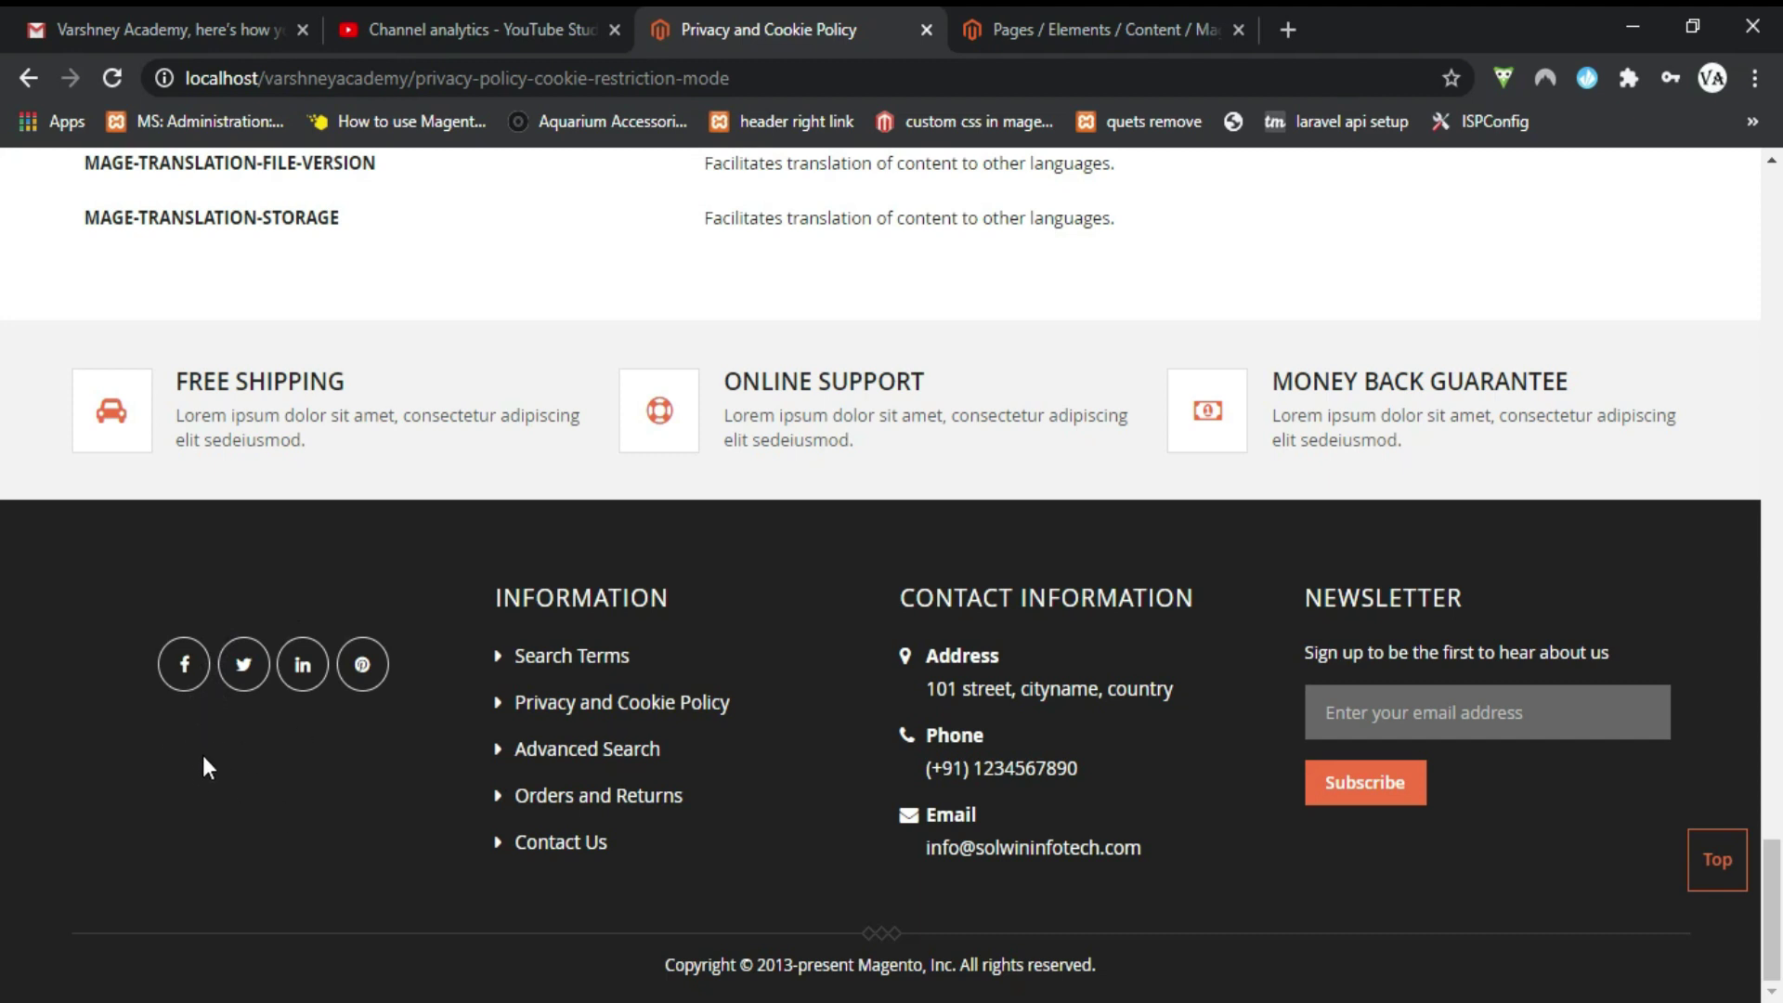
# Step: Return to the Magento admin, open the content Blocks list, and start a new block
pyautogui.click(1116, 11)
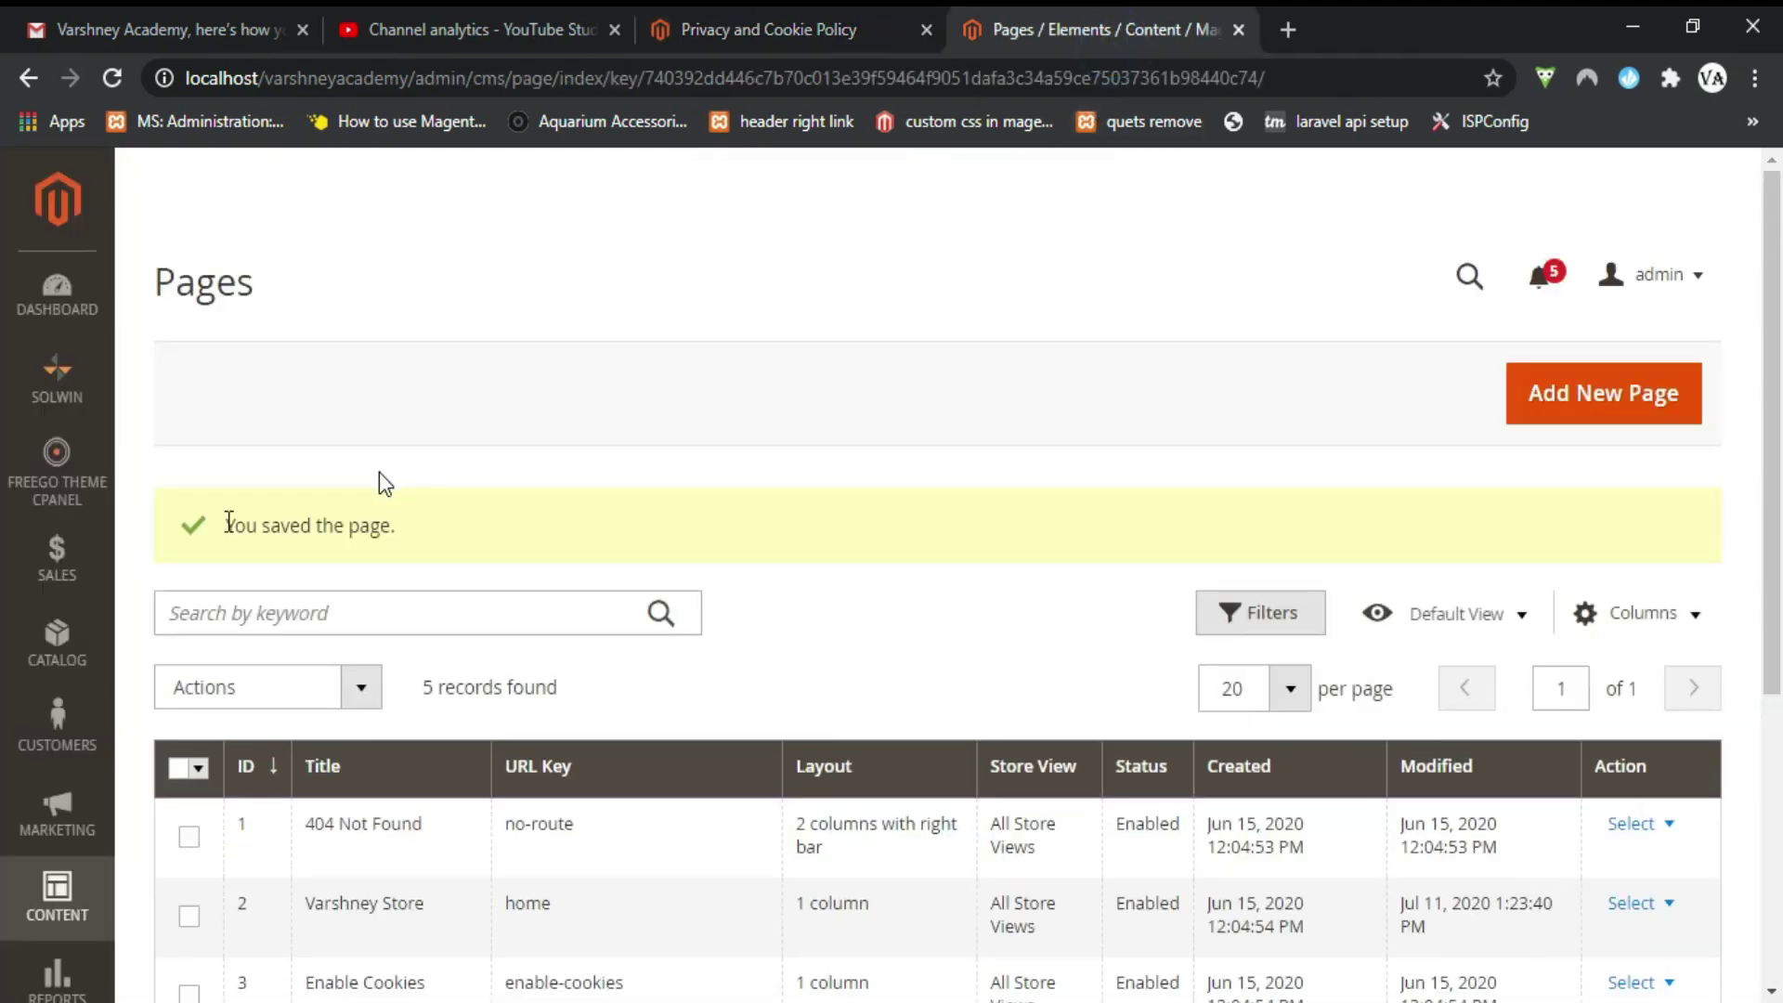
pyautogui.click(42, 889)
pyautogui.click(207, 438)
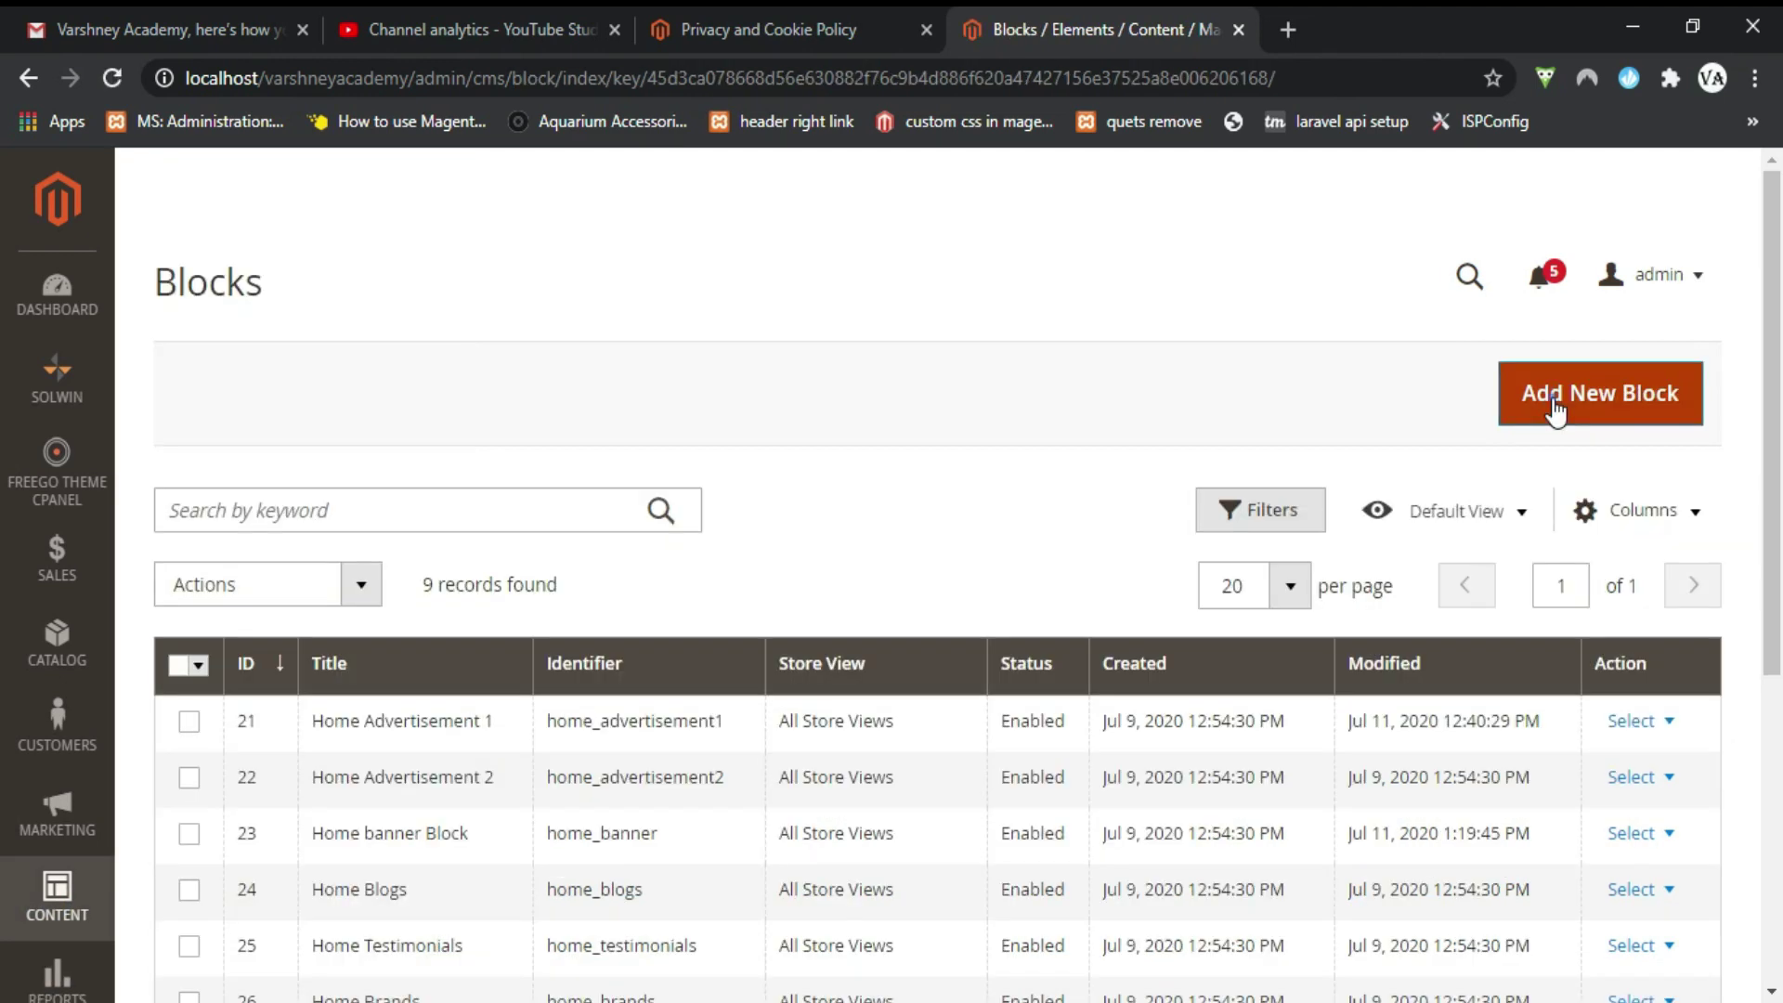
pyautogui.click(1555, 408)
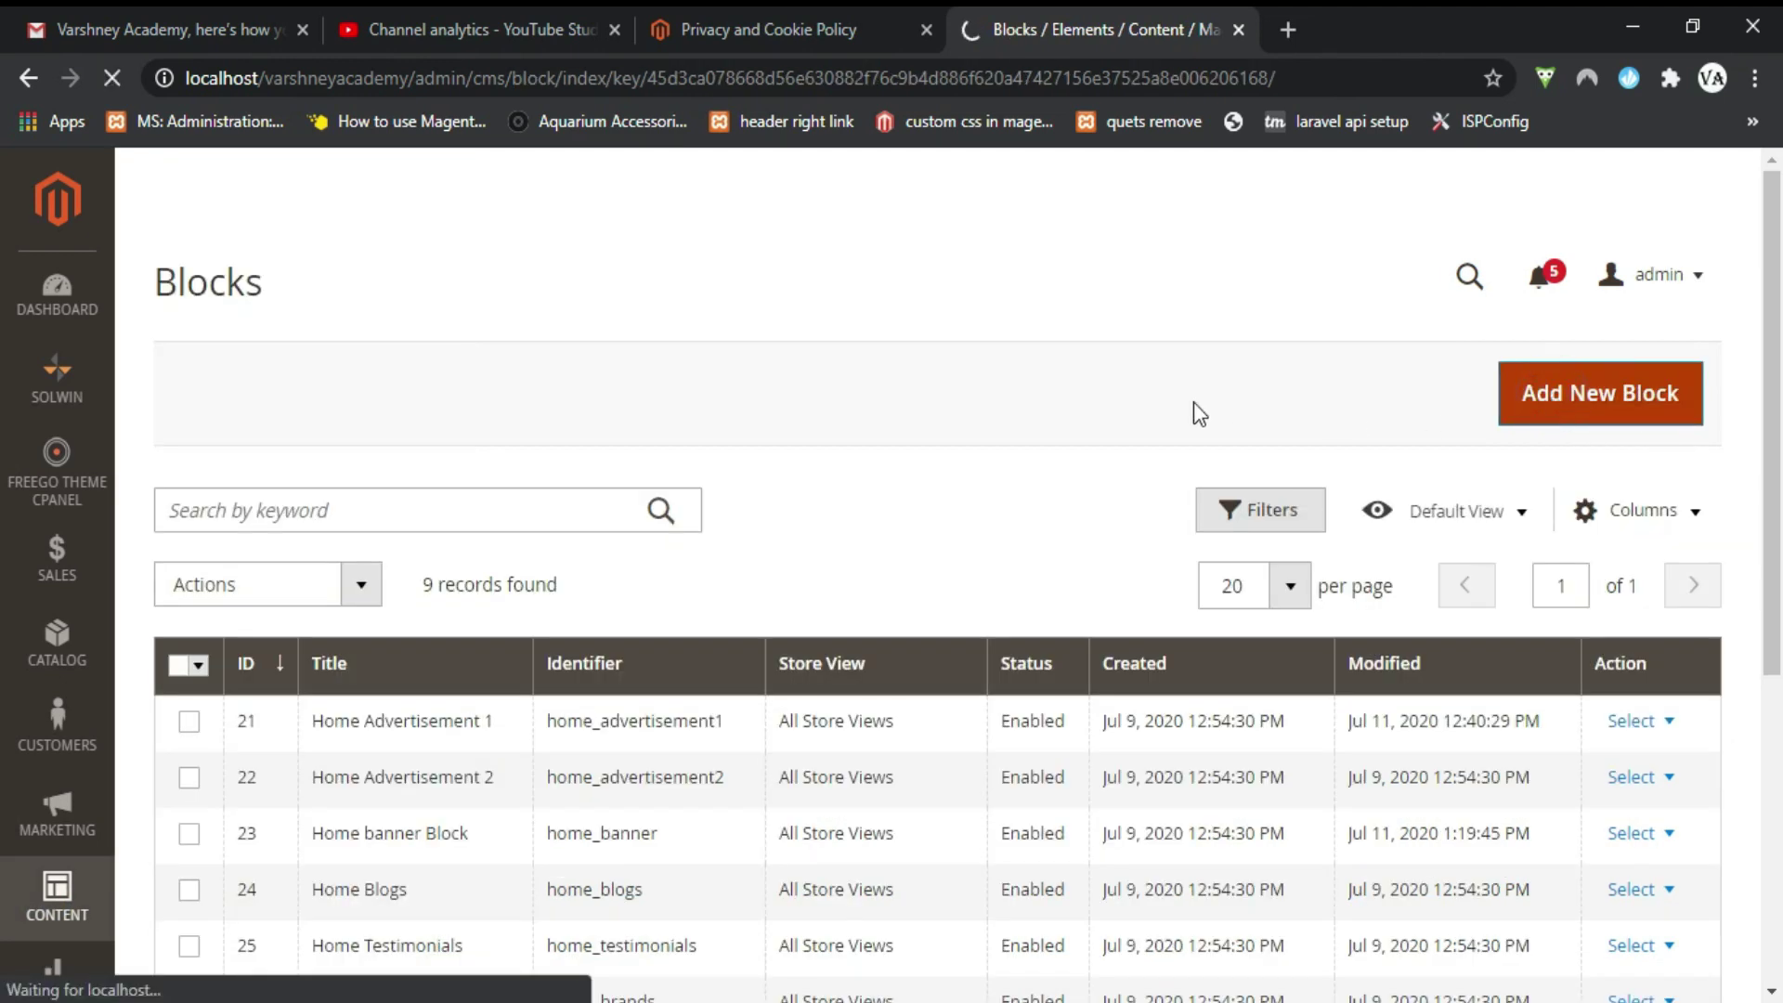
# Step: Title the new block "footer link" with the identifier footer_link, and assign it to the Default Store View
pyautogui.click(695, 637)
pyautogui.write('f')
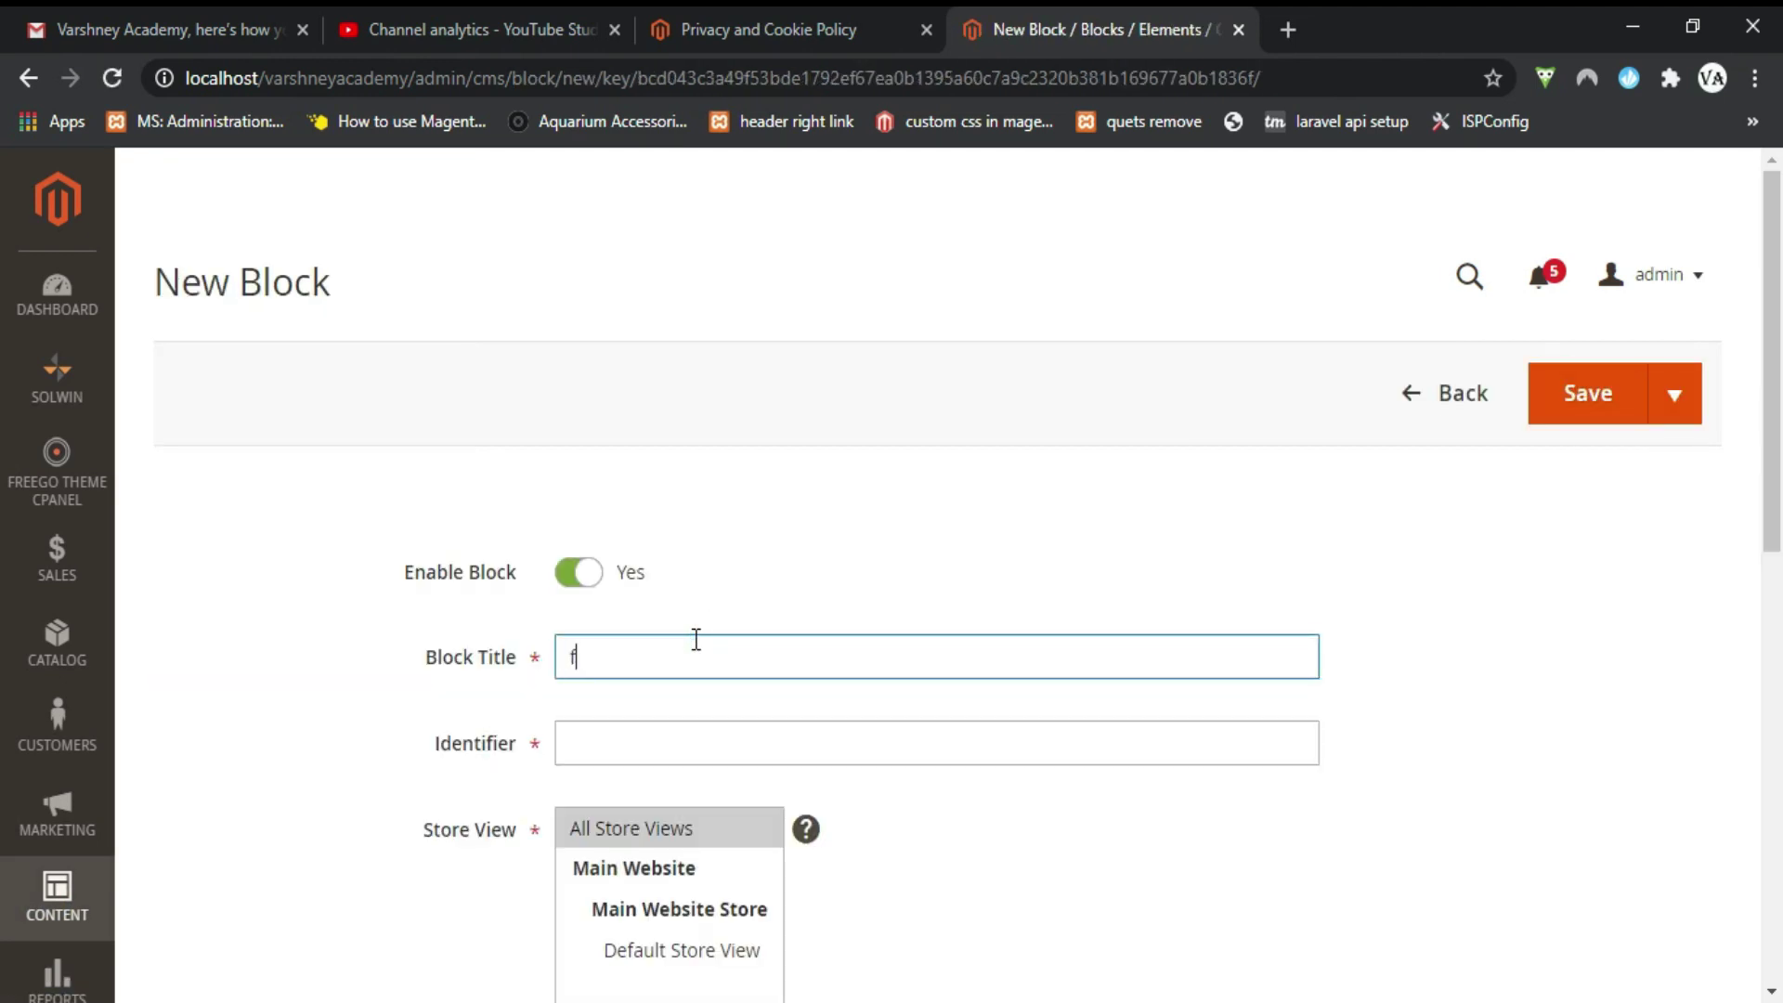
pyautogui.write('ooter link')
pyautogui.press('Tab')
pyautogui.write('footer')
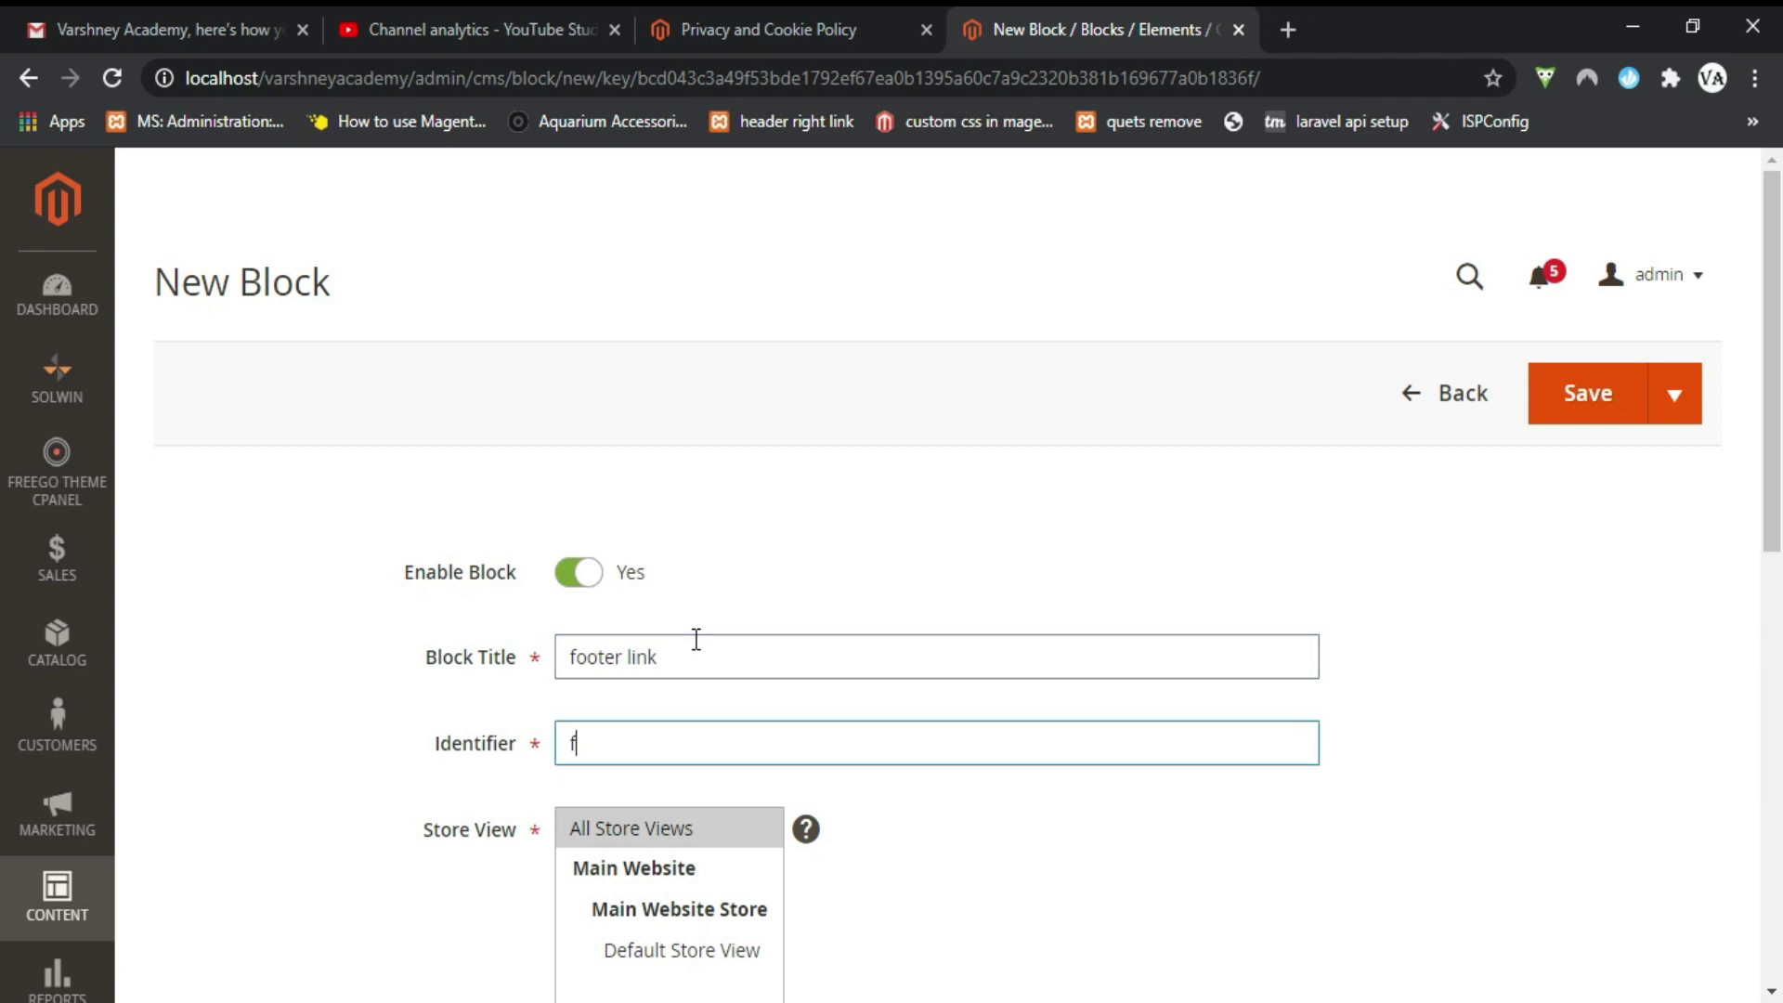
pyautogui.write('_link')
pyautogui.scroll(-1, 697, 639)
pyautogui.scroll(-2, 683, 655)
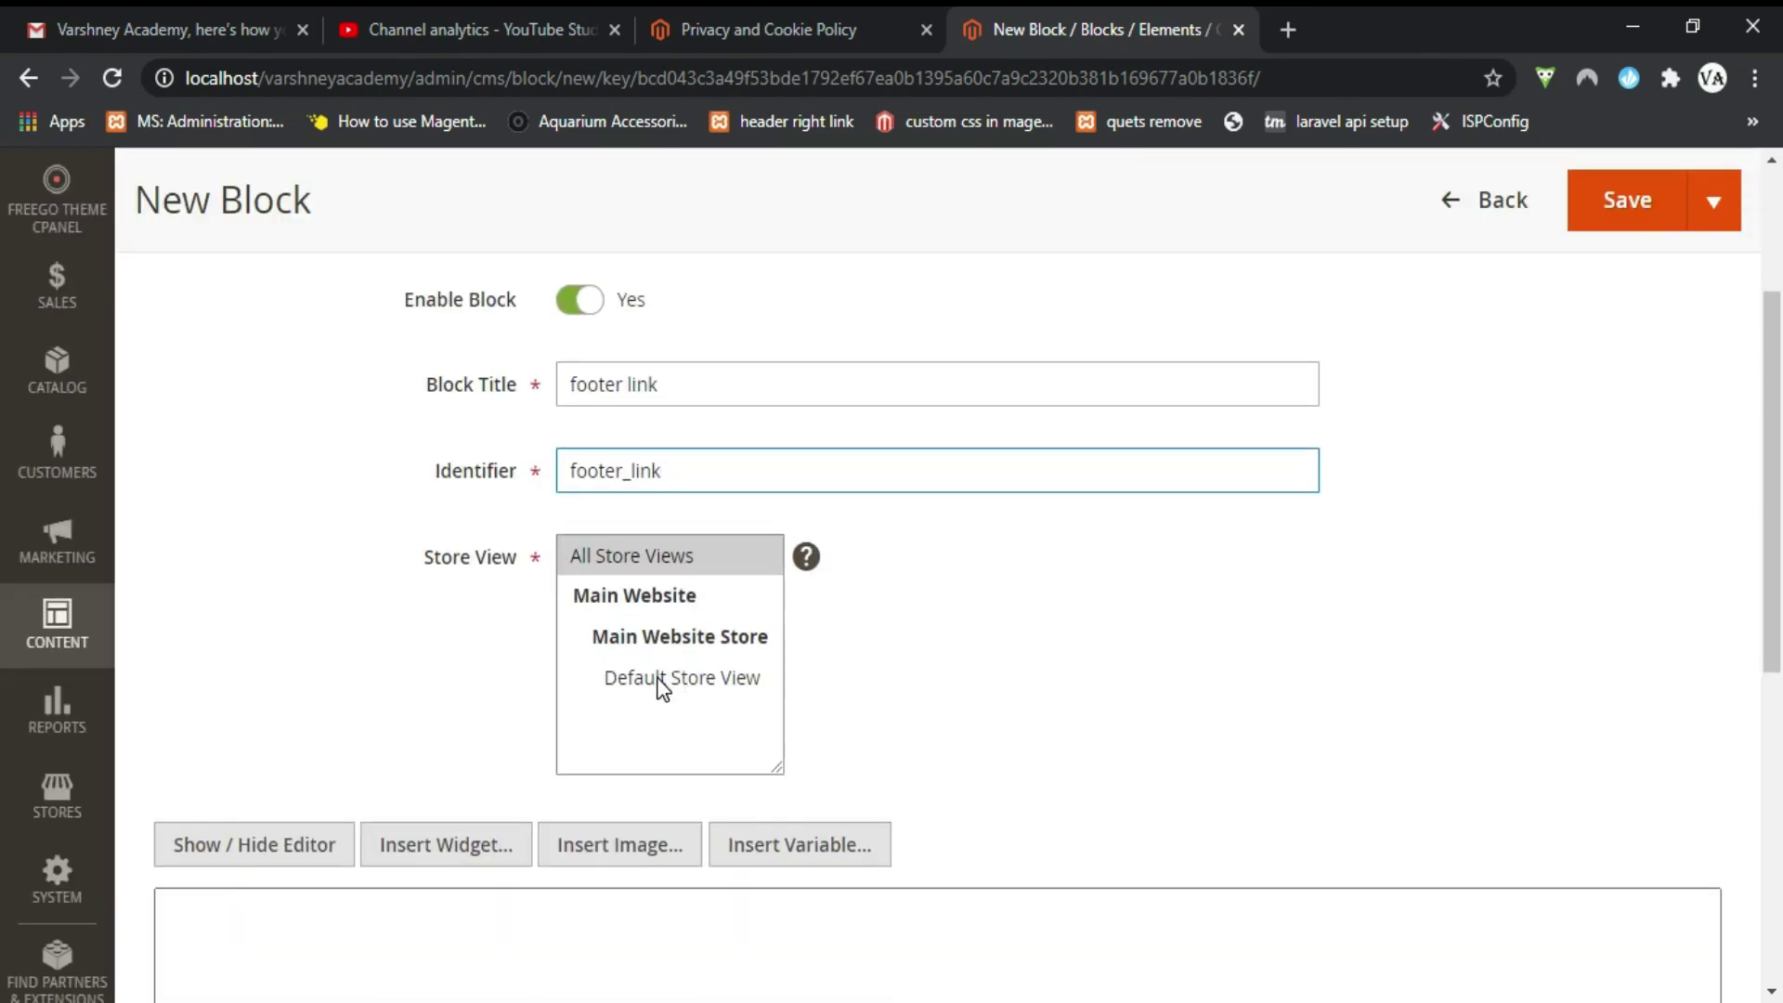
pyautogui.click(664, 676)
# Step: Enter an unordered list with one empty list item, <ul><li></li></ul>, in the block's content
pyautogui.scroll(-2, 406, 729)
pyautogui.scroll(-1, 406, 729)
pyautogui.click(272, 705)
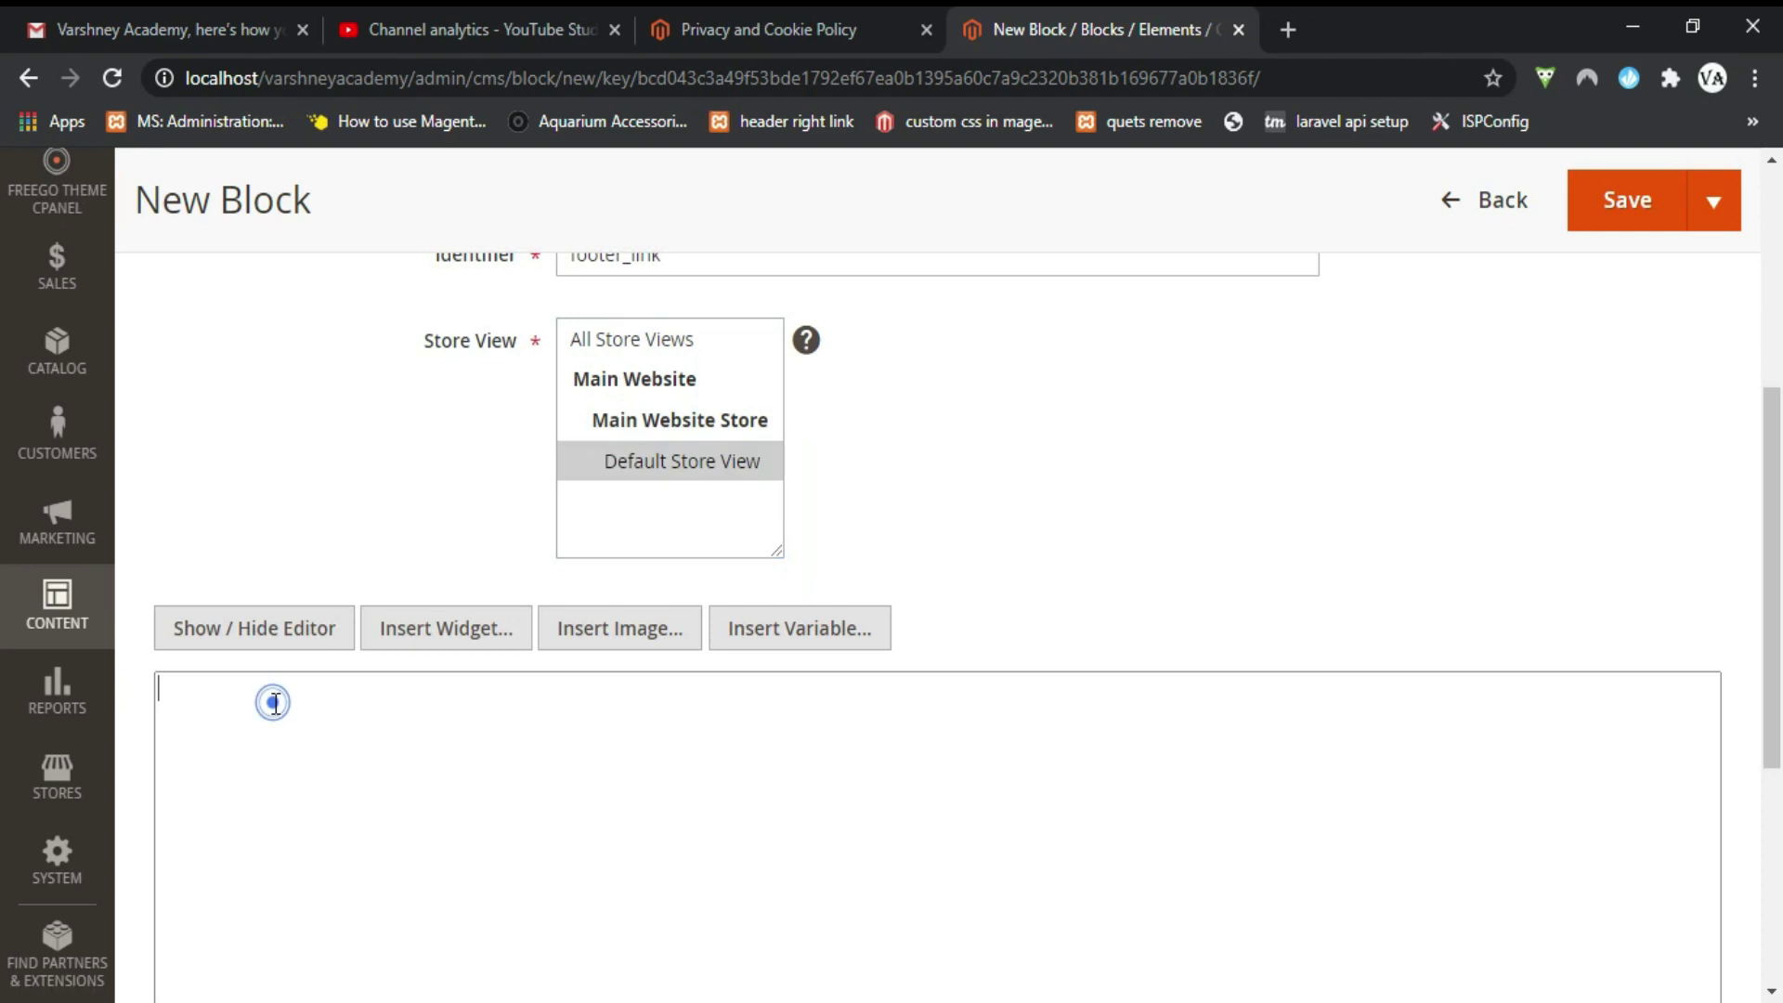
pyautogui.write('<ul>')
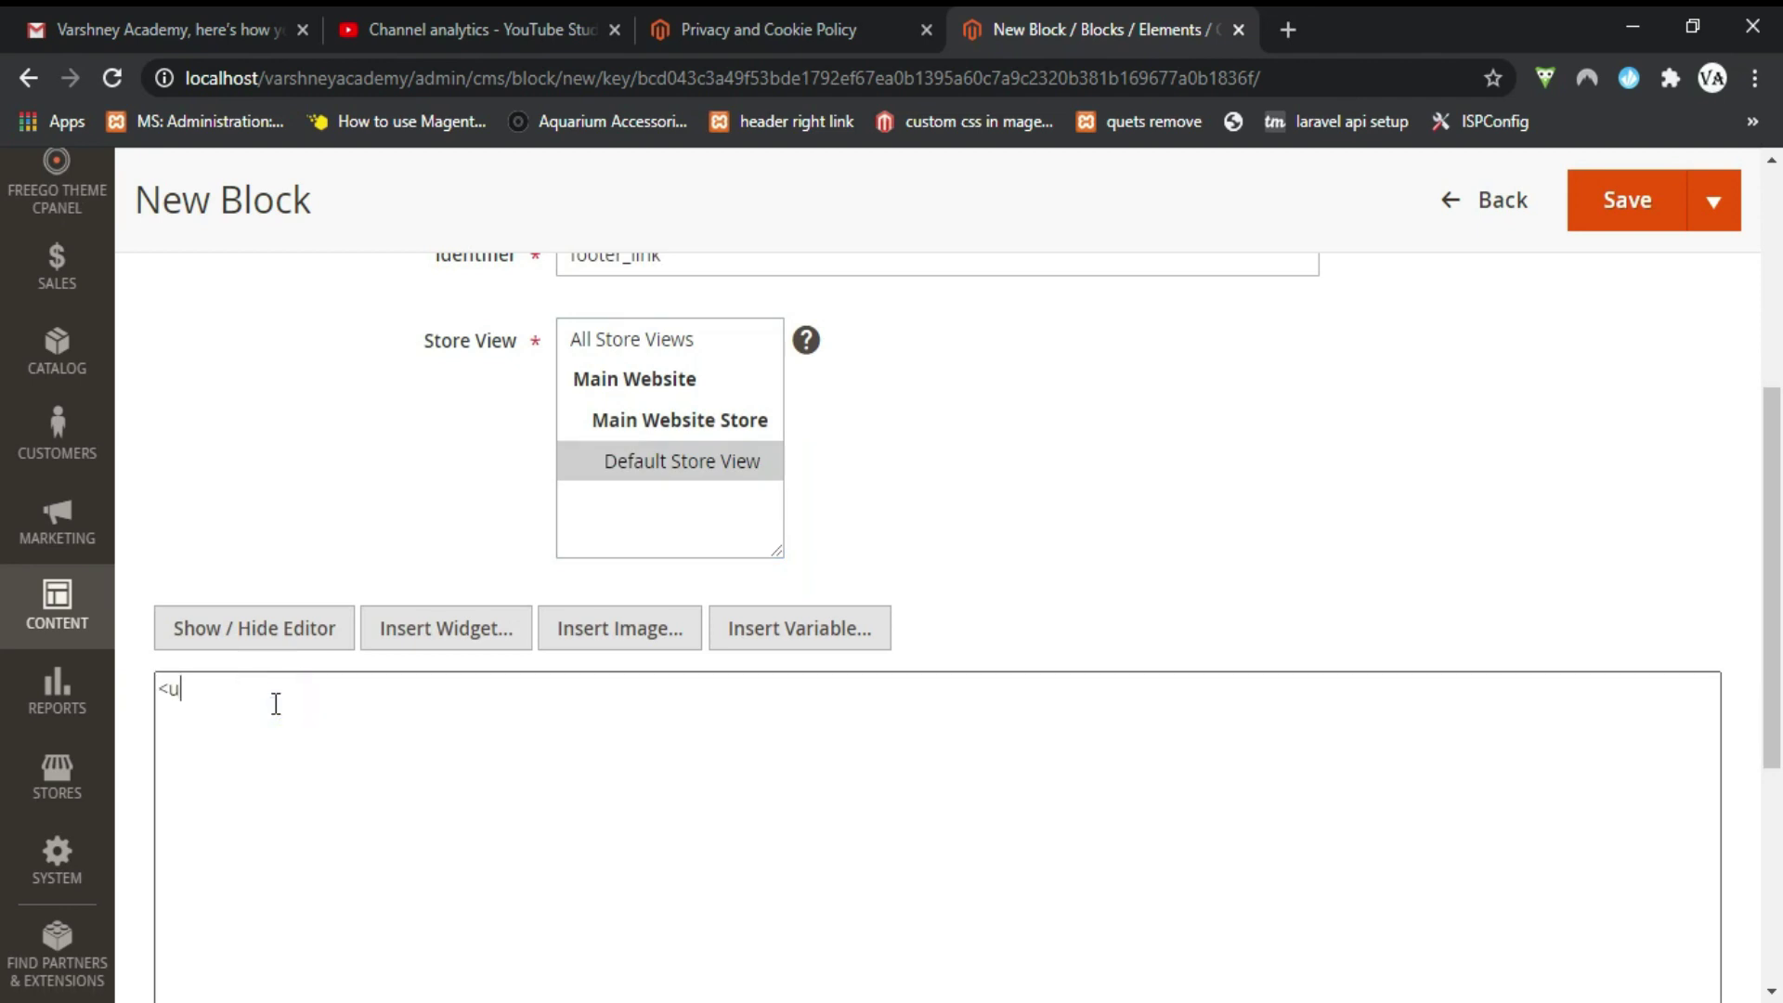
pyautogui.press('Return')
pyautogui.write('</u')
pyautogui.press('Return')
pyautogui.write('<li></li>')
# Step: Add an anchor element with the text "Varshney Academy" inside the list item
pyautogui.press('Left')
pyautogui.press('Left')
pyautogui.press('Left')
pyautogui.press('BackSpace')
pyautogui.write('<a>')
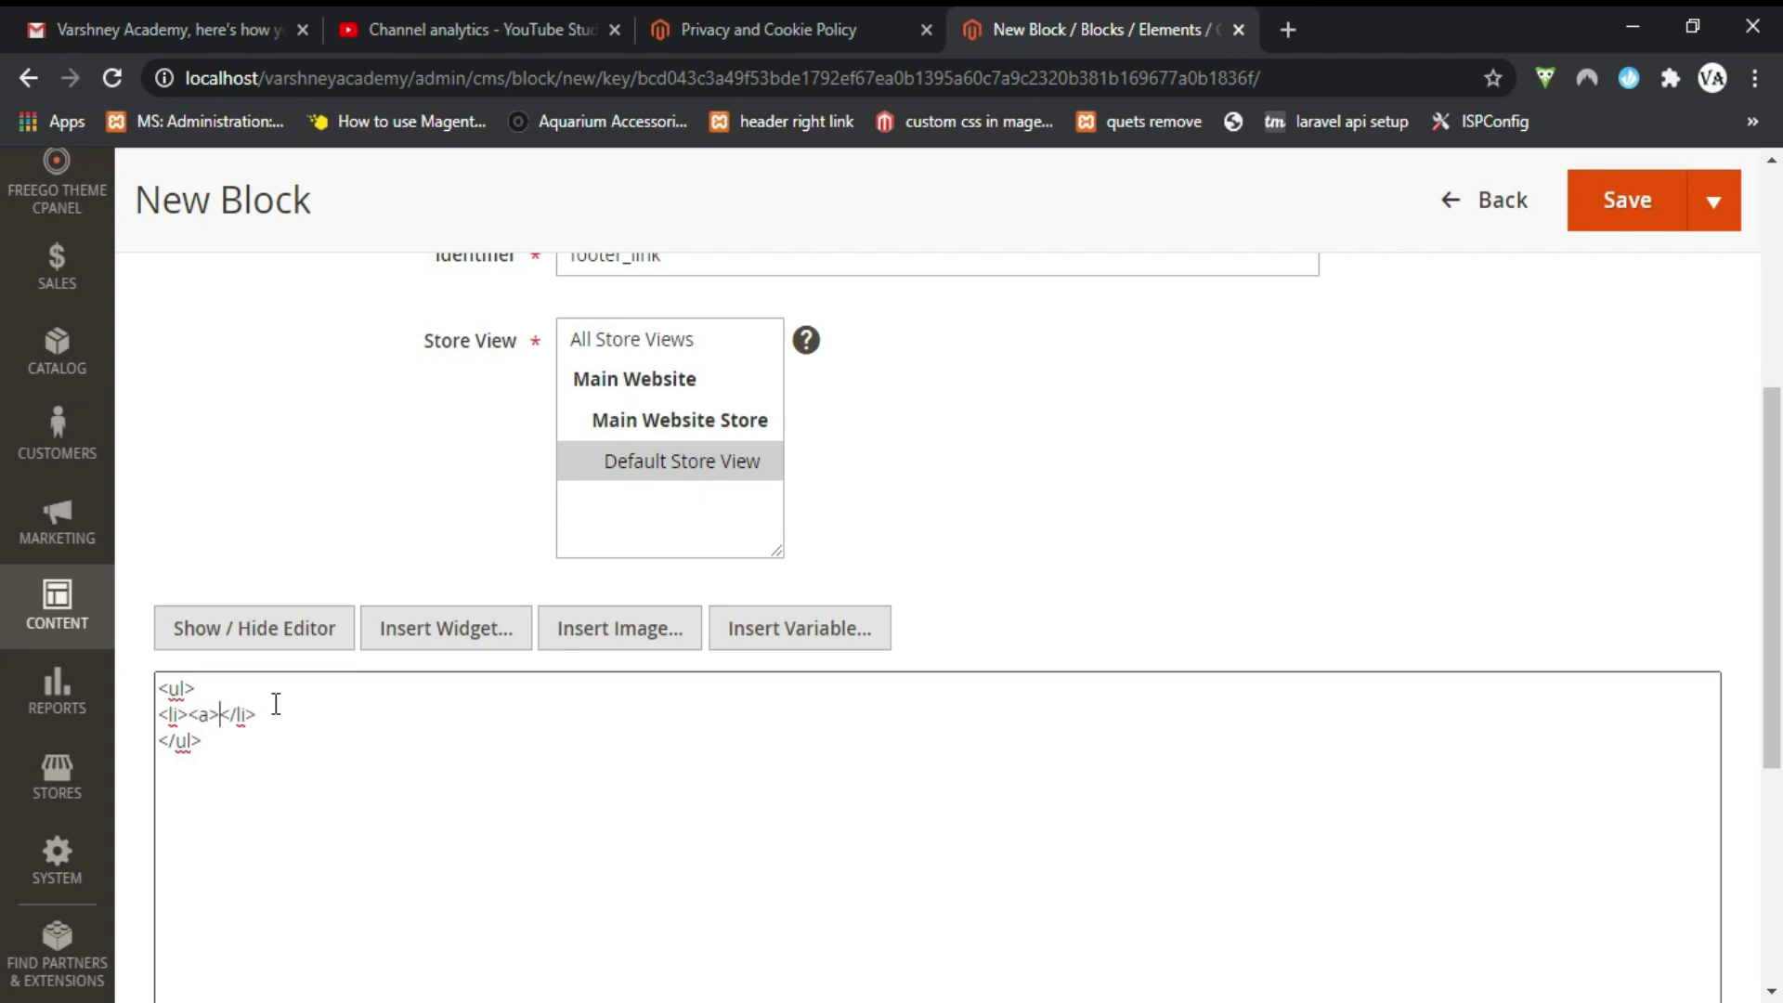
pyautogui.write('</a>')
pyautogui.press('Left')
pyautogui.press('Left')
pyautogui.press('Left')
pyautogui.press('Left')
pyautogui.write('Varshney Academy')
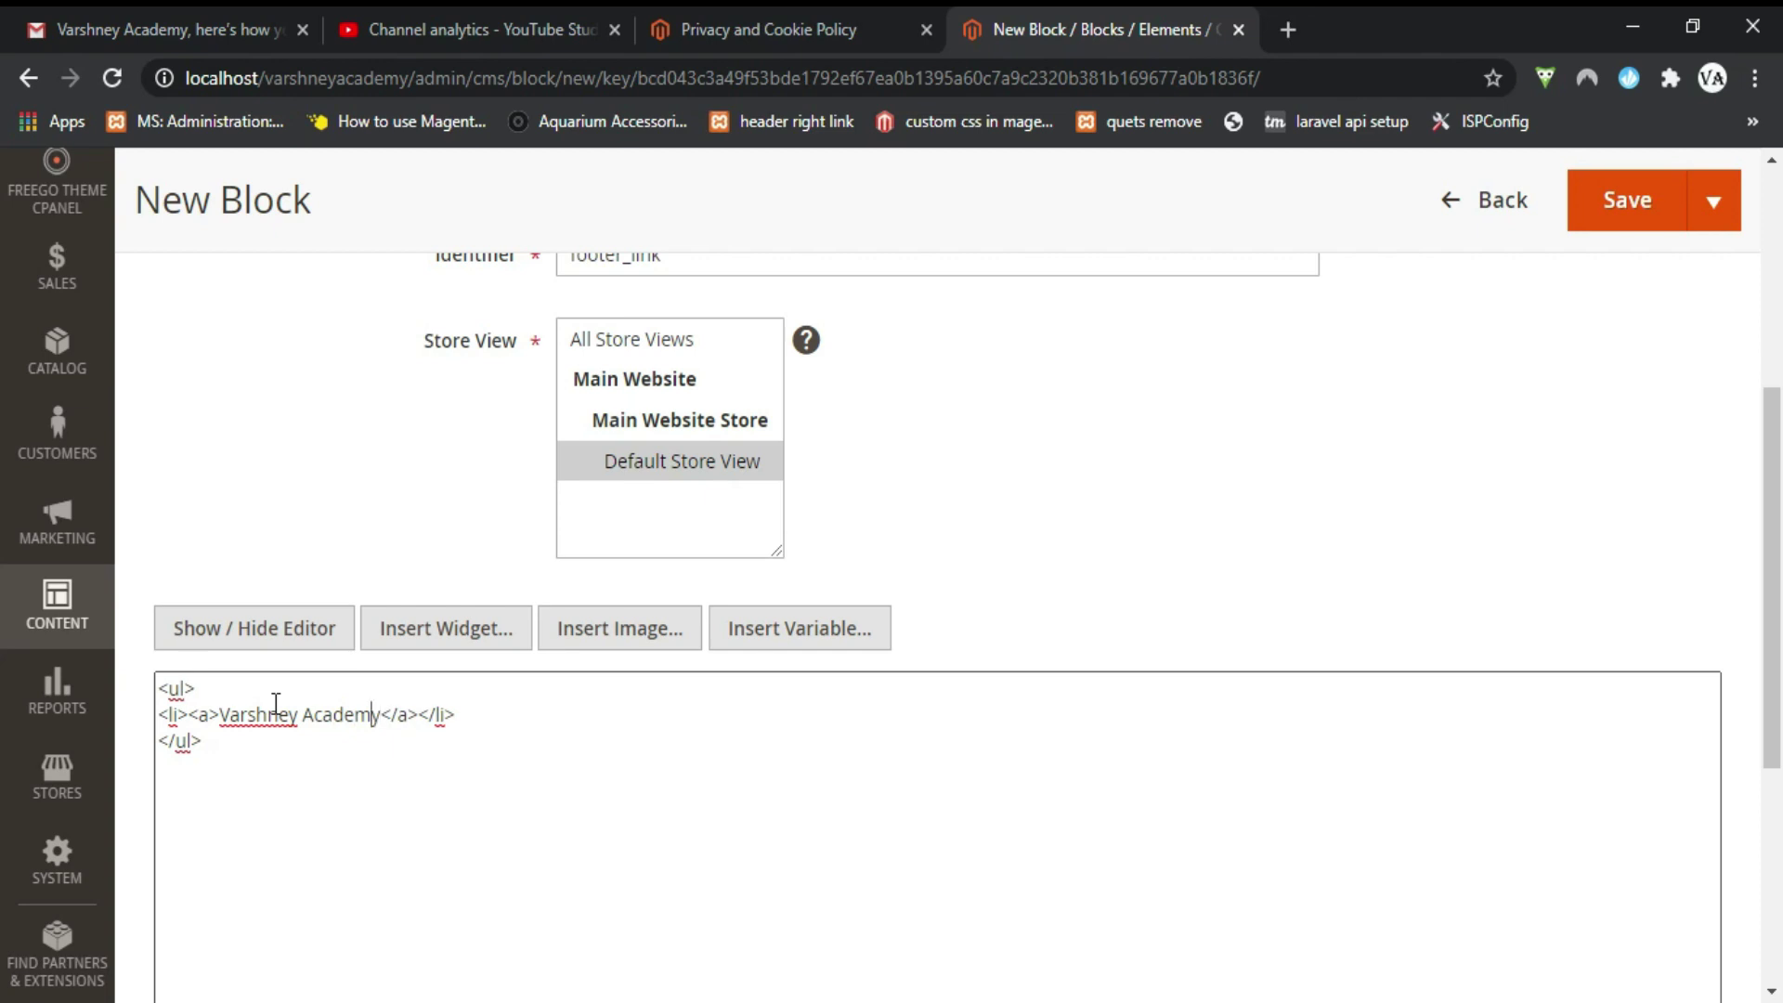
# Step: Add an empty href attribute to the Varshney Academy anchor in the block's content
pyautogui.press('Left')
pyautogui.press('Left')
pyautogui.press('Left')
pyautogui.press('Left')
pyautogui.press('Left')
pyautogui.press('Left')
pyautogui.press('Left')
pyautogui.press('Left')
pyautogui.press('Left')
pyautogui.press('Left')
pyautogui.press('Left')
pyautogui.press('Left')
pyautogui.press('Left')
pyautogui.write('href')
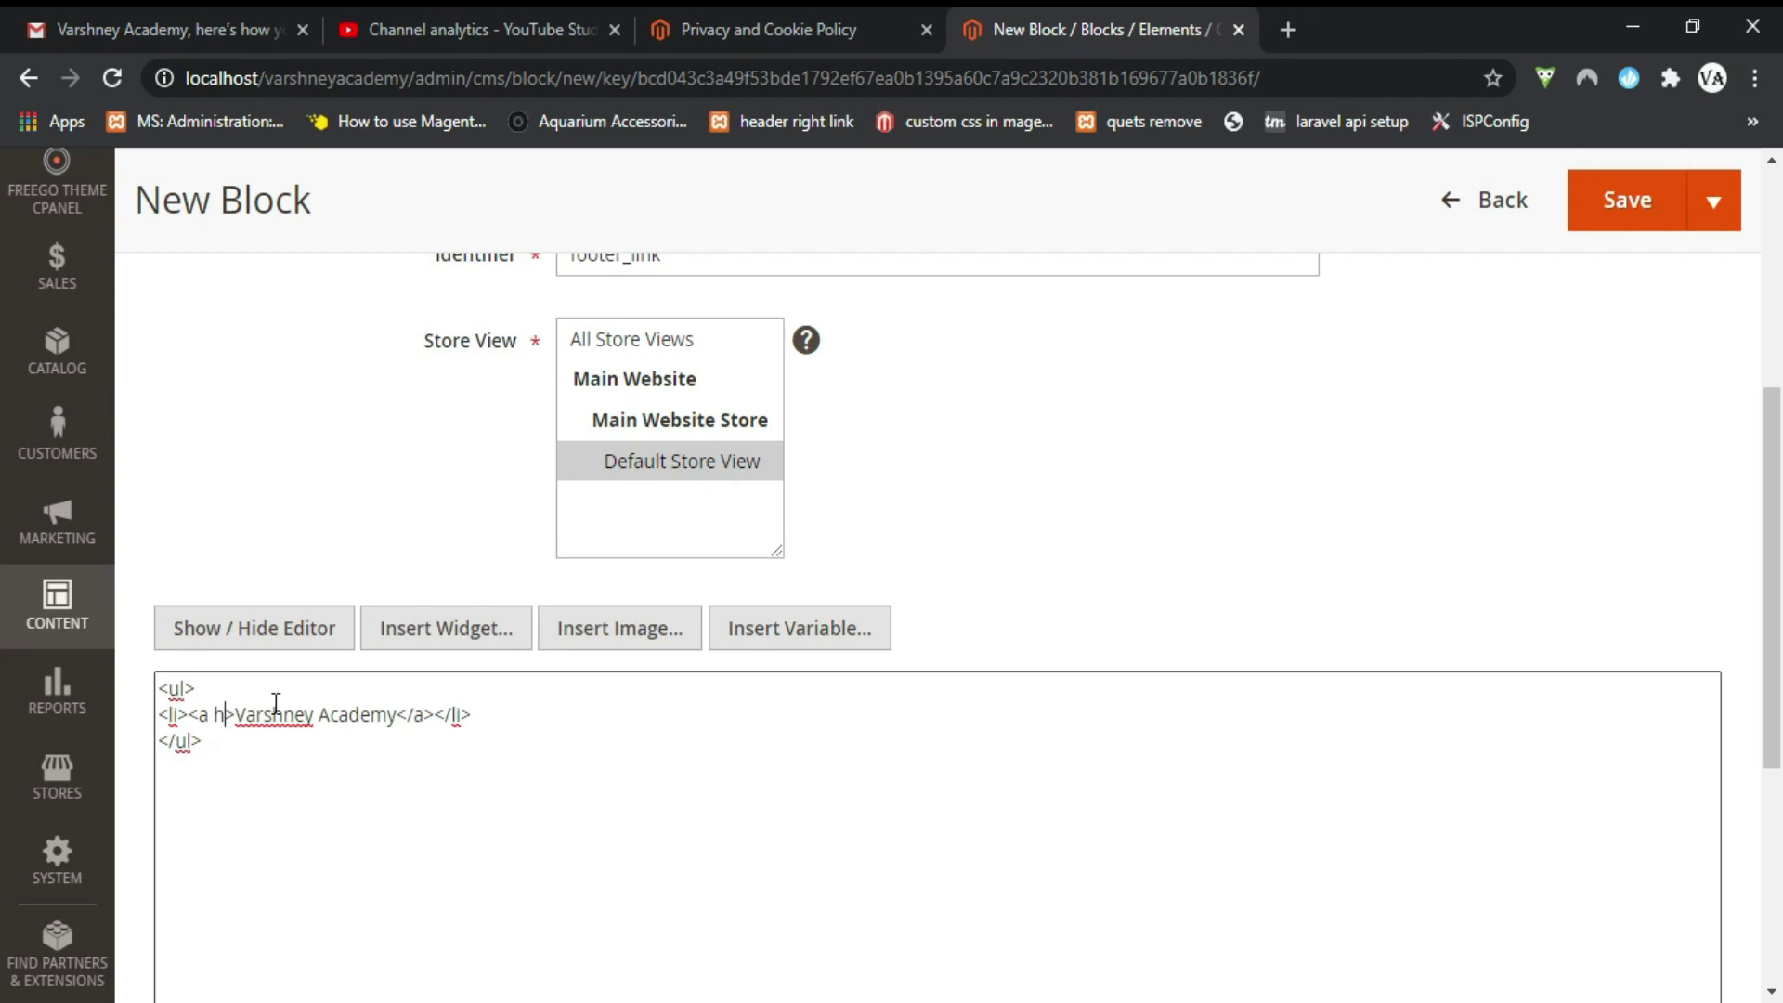
pyautogui.write('=""')
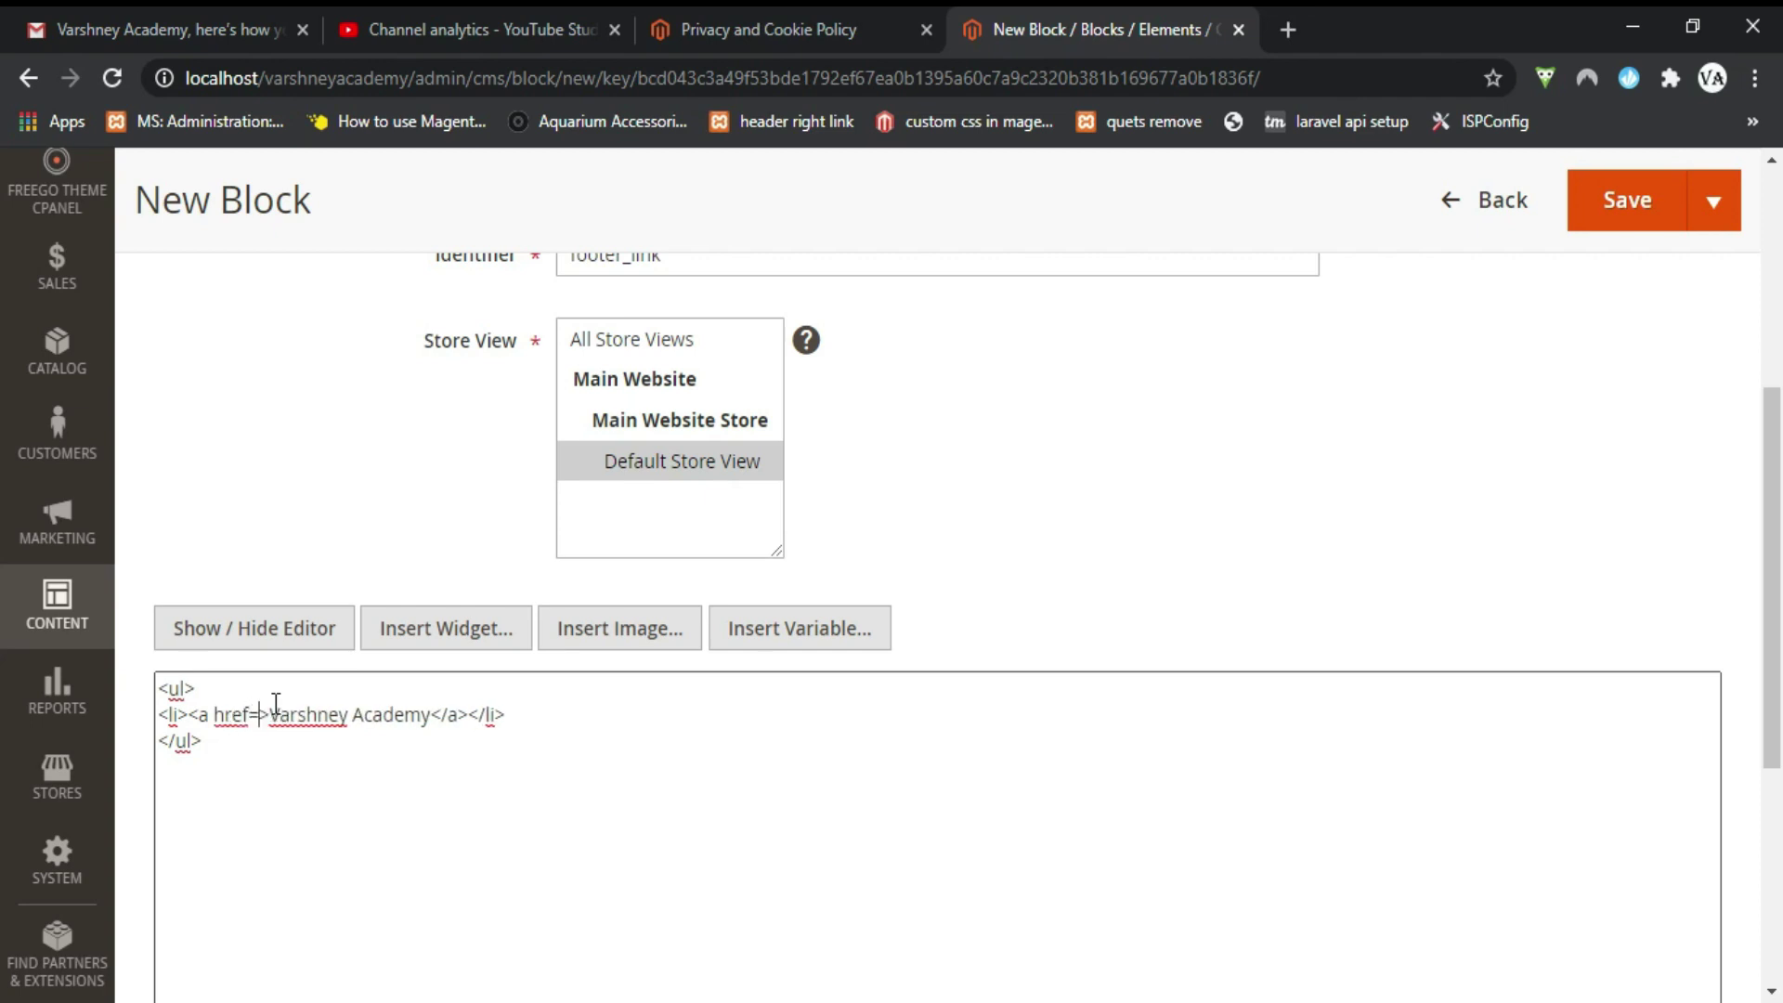
pyautogui.press('Left')
pyautogui.scroll(1, 276, 704)
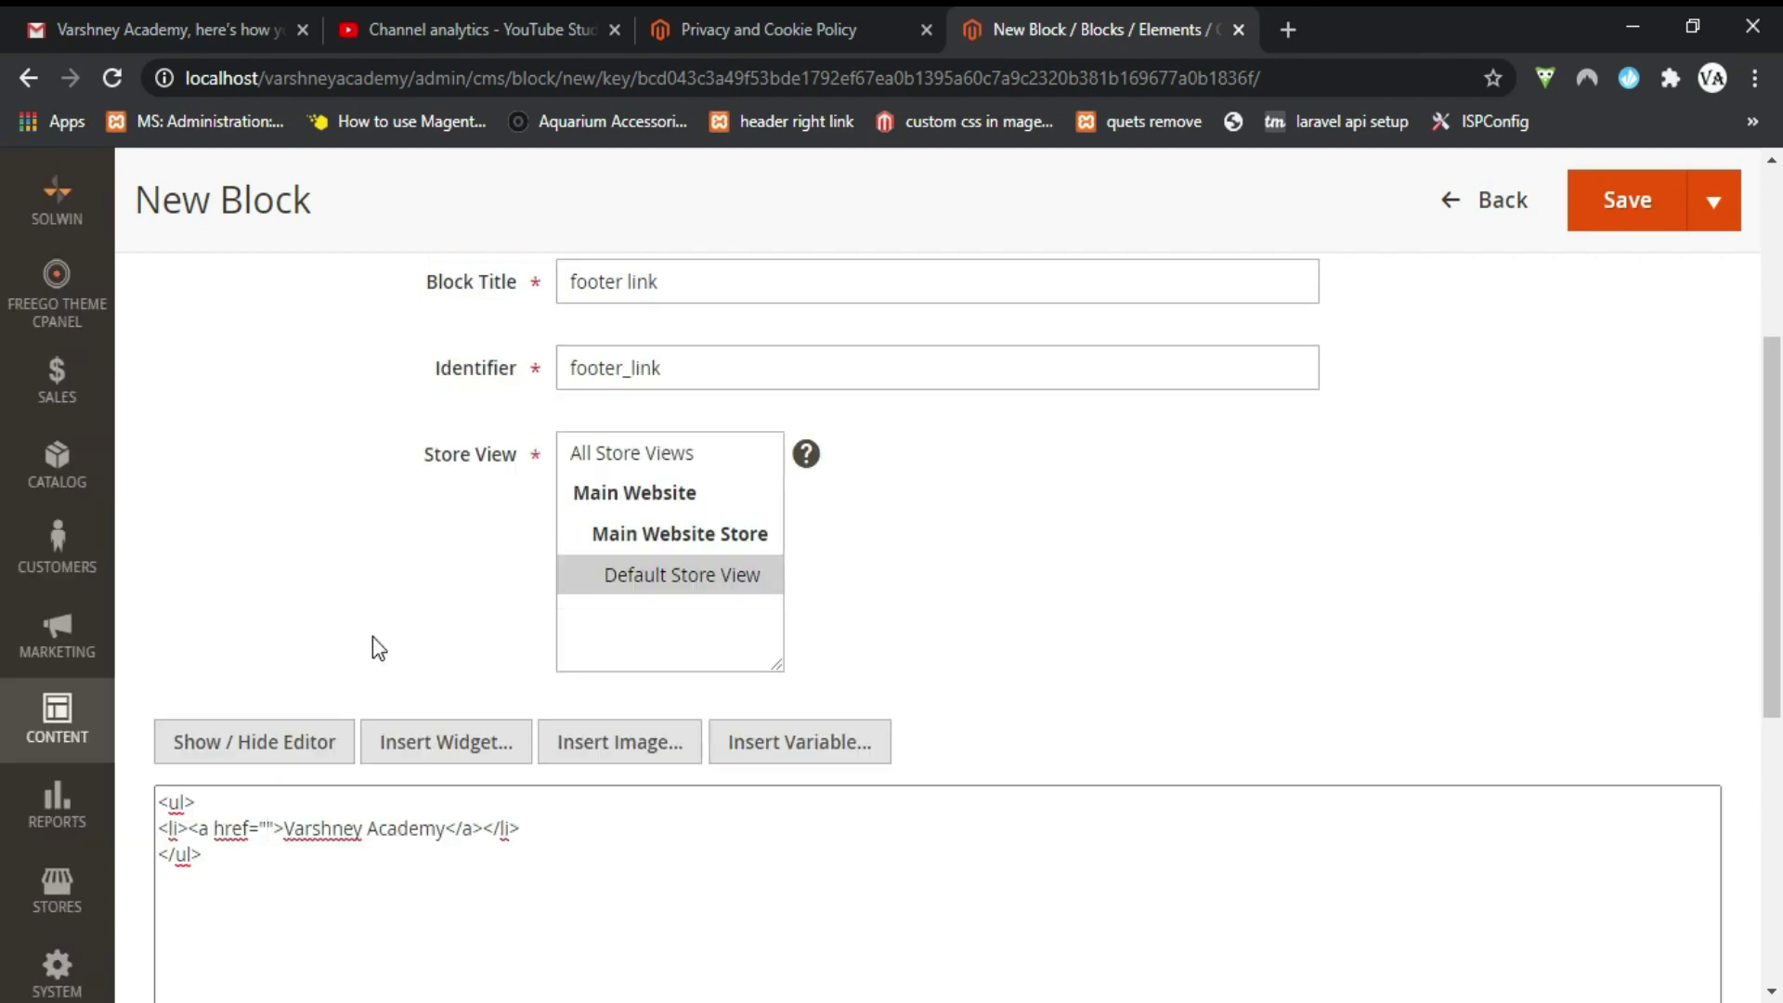
pyautogui.click(1275, 33)
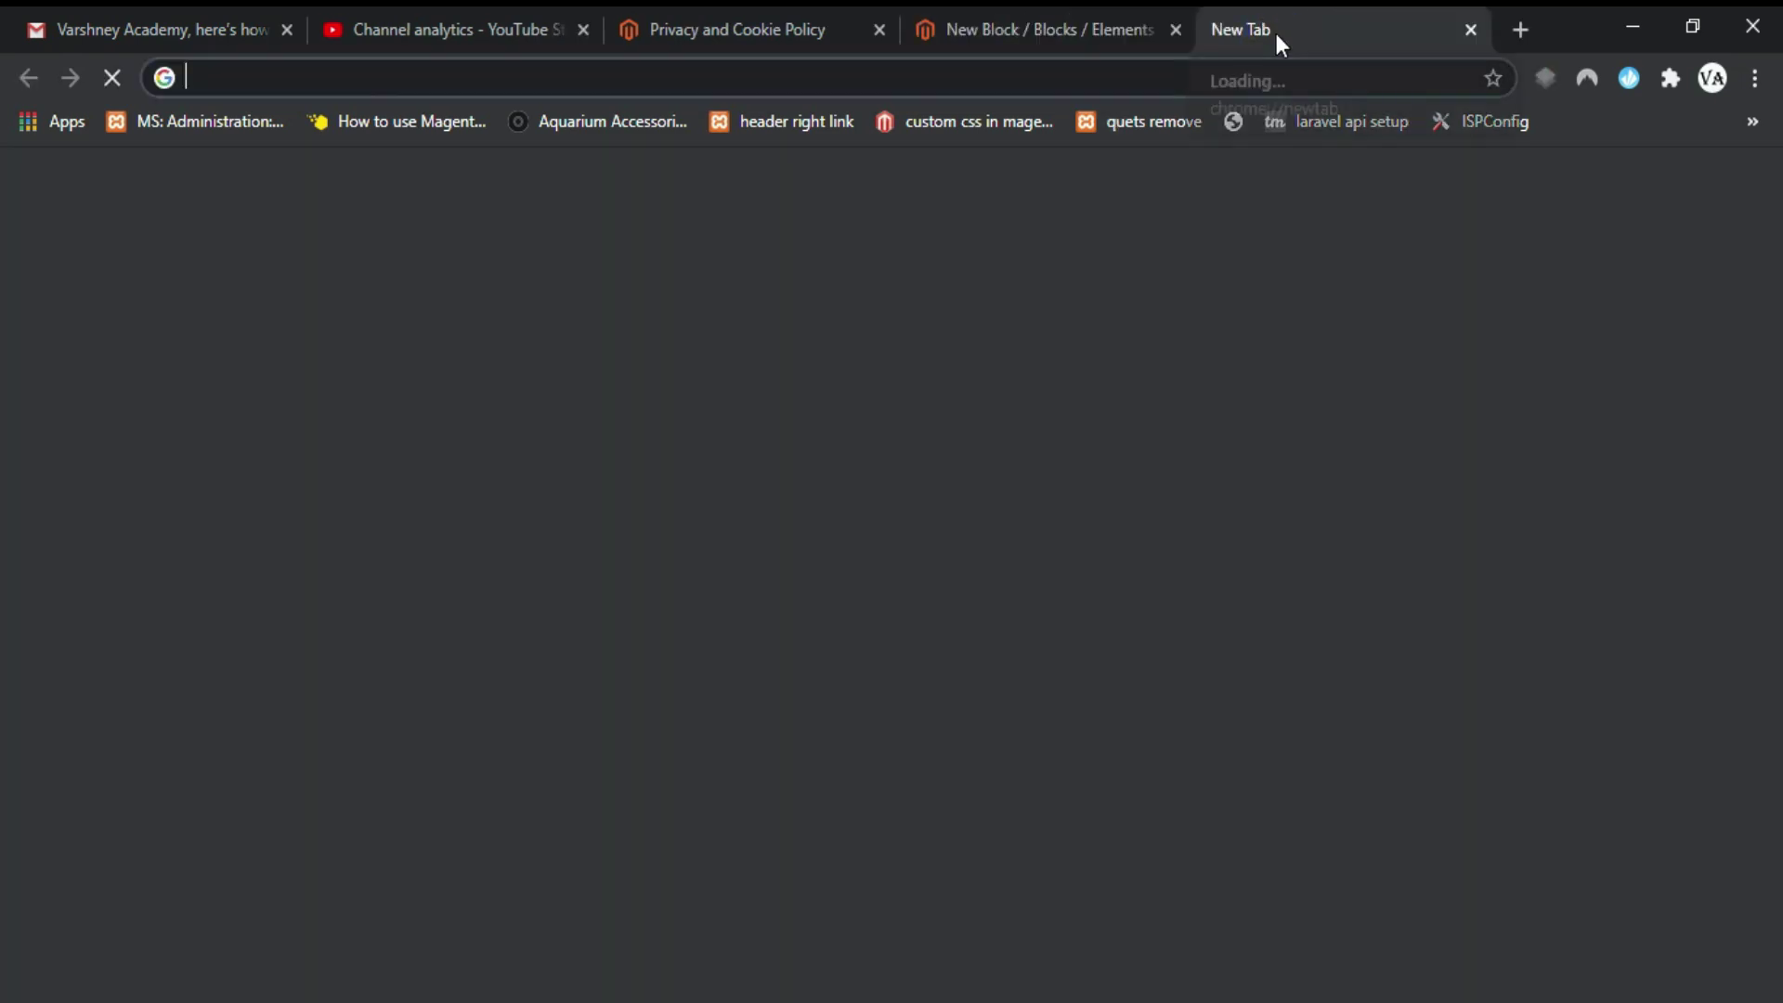
pyautogui.write('goo')
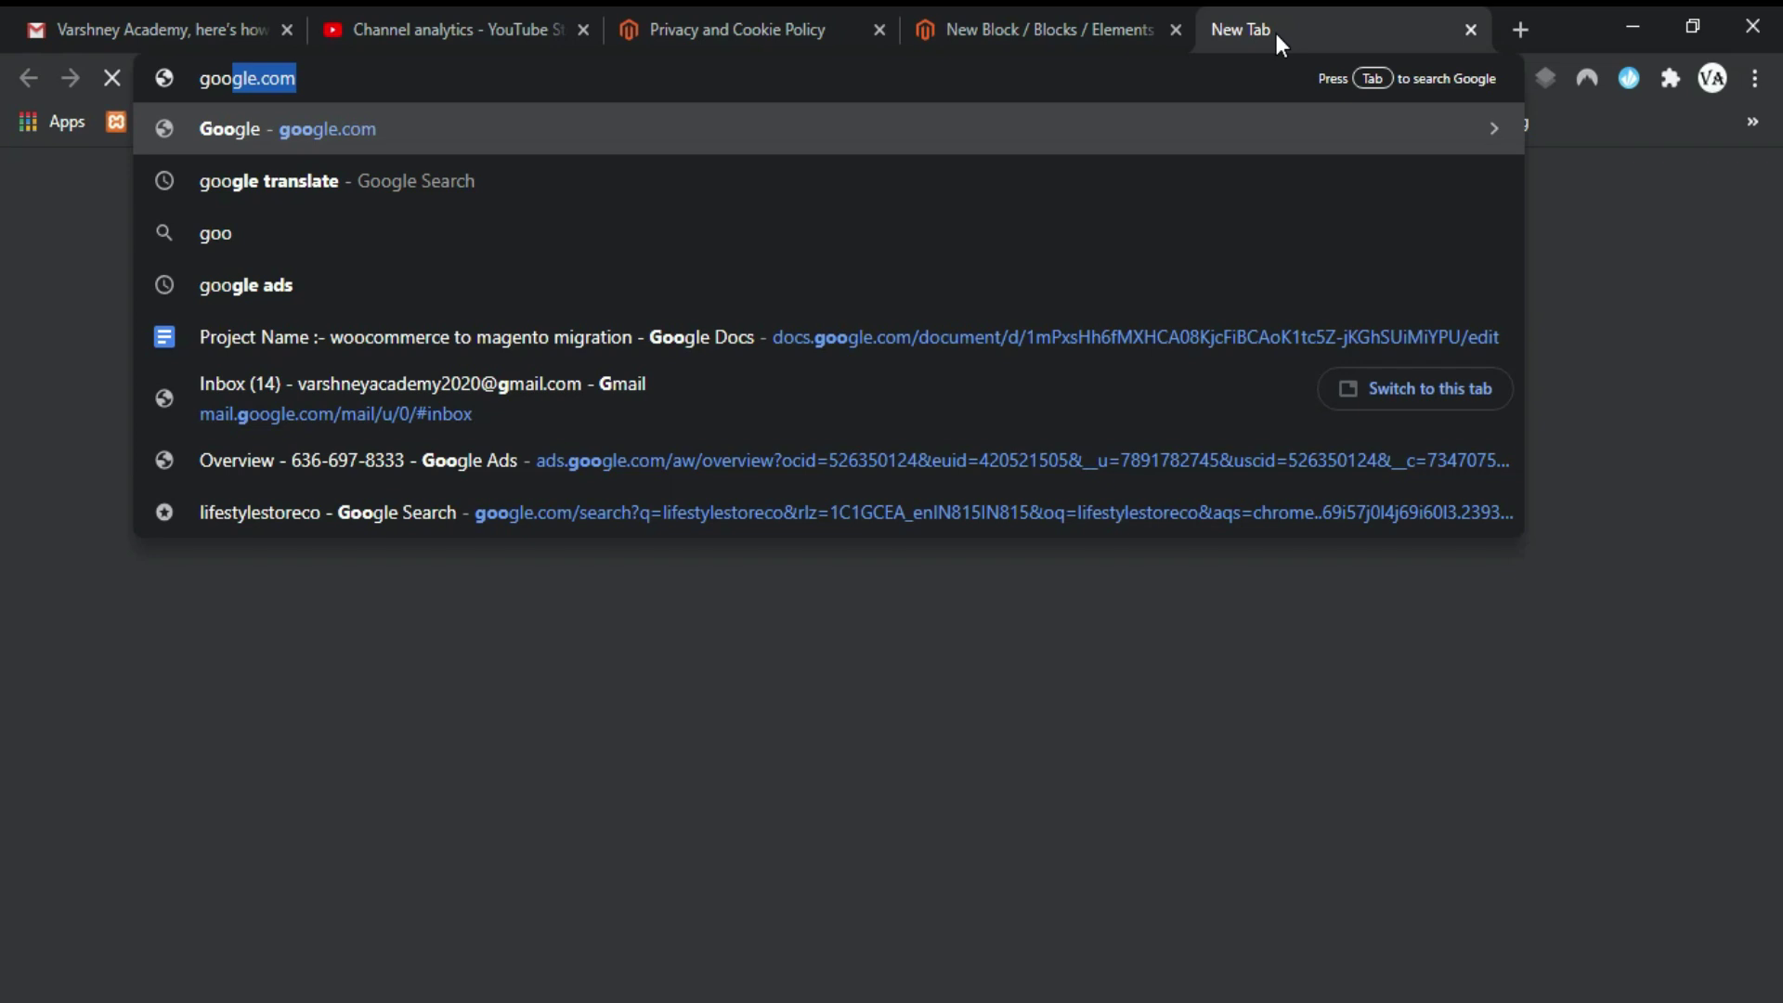
pyautogui.press('Return')
pyautogui.click(915, 70)
pyautogui.hotkey('ctrl', 'c')
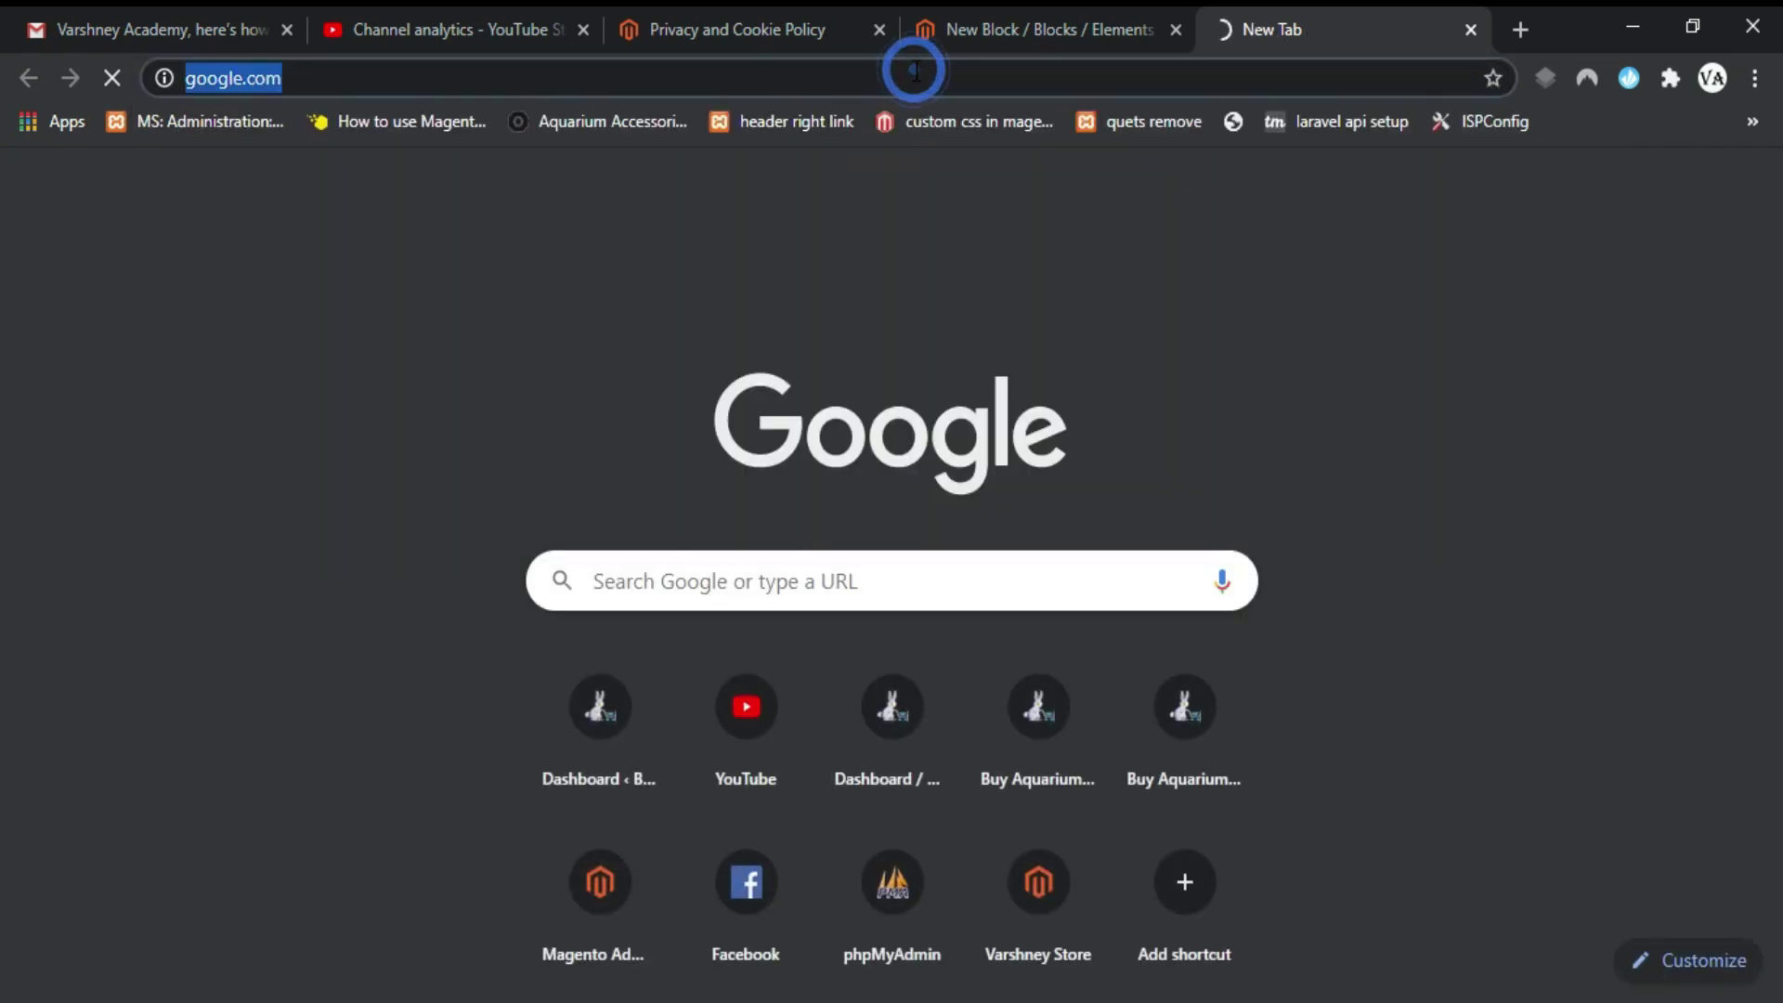
pyautogui.click(949, 11)
pyautogui.click(269, 830)
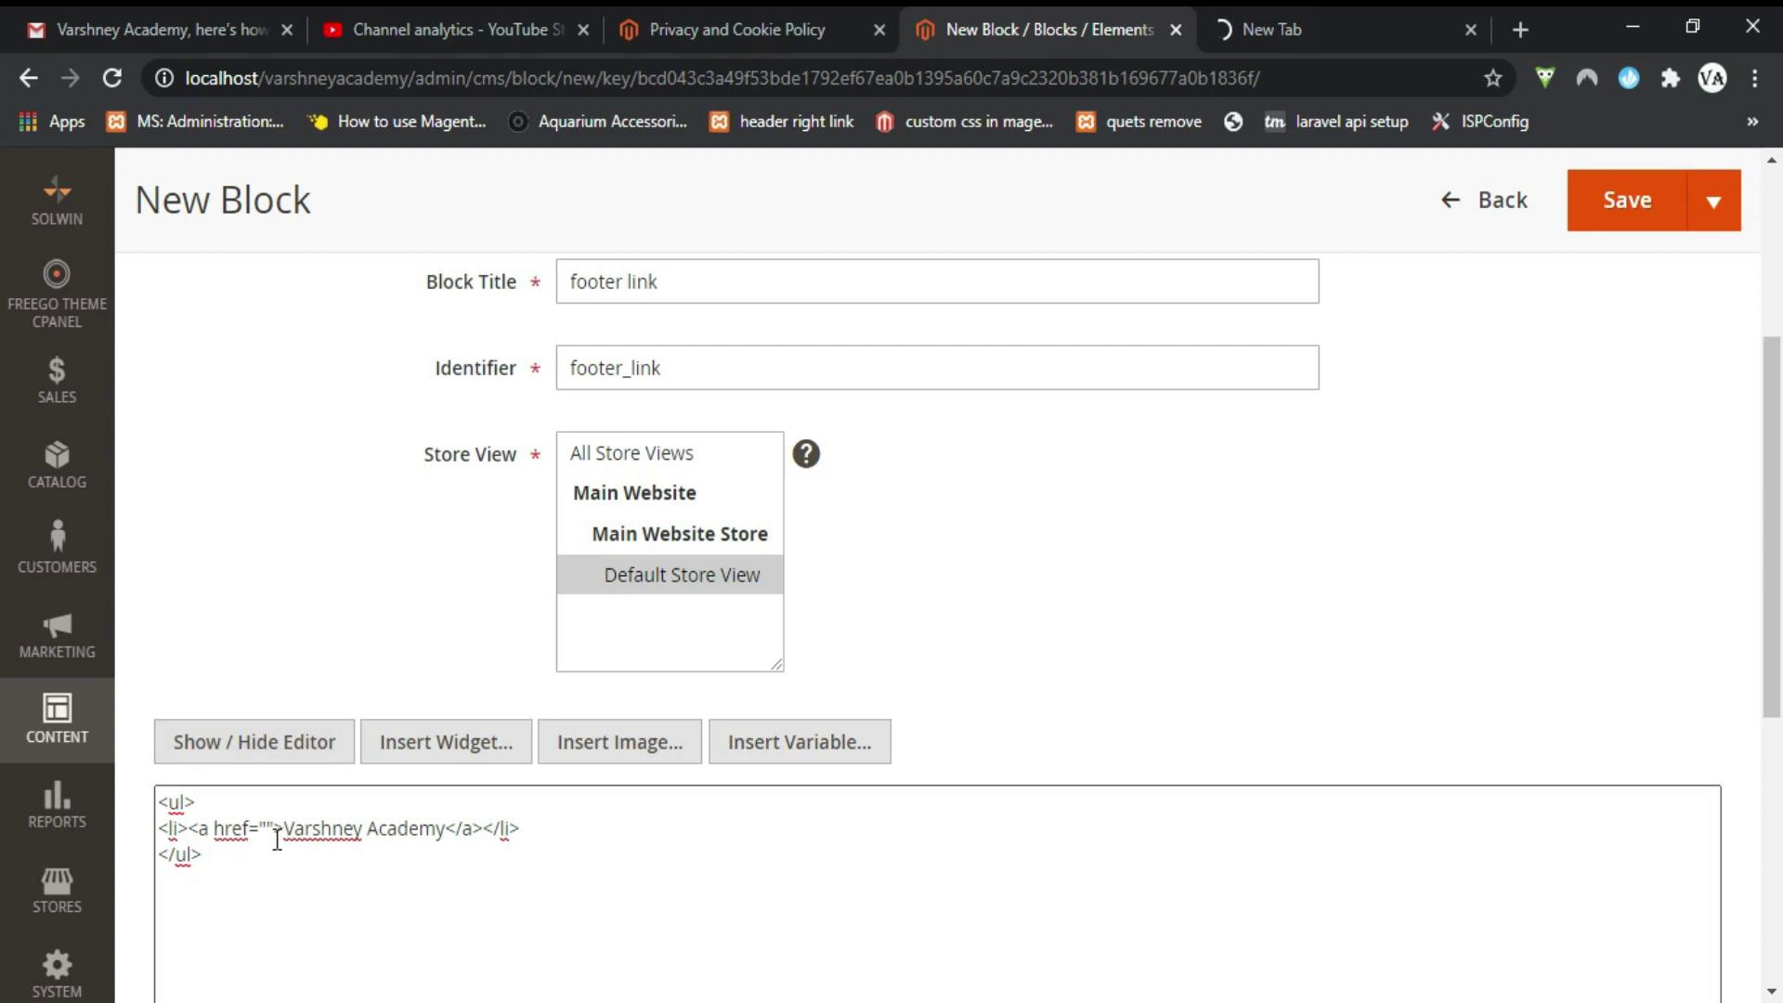
pyautogui.hotkey('ctrl', 'v')
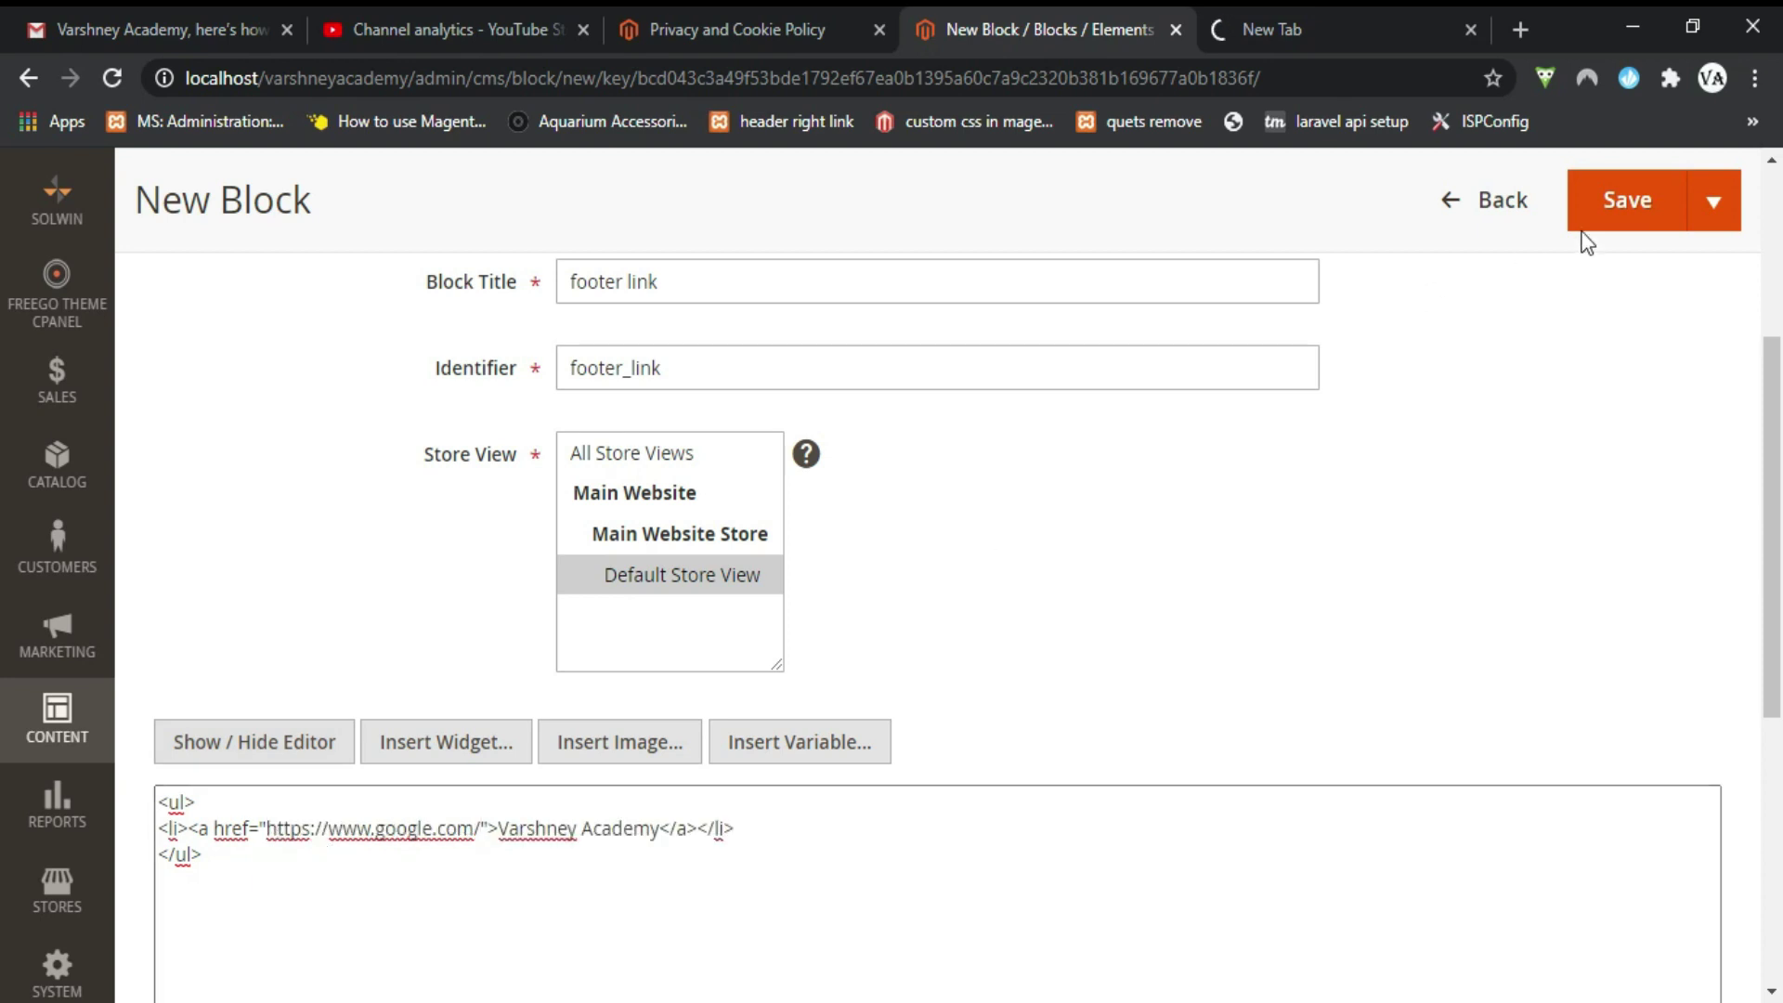
pyautogui.click(1665, 216)
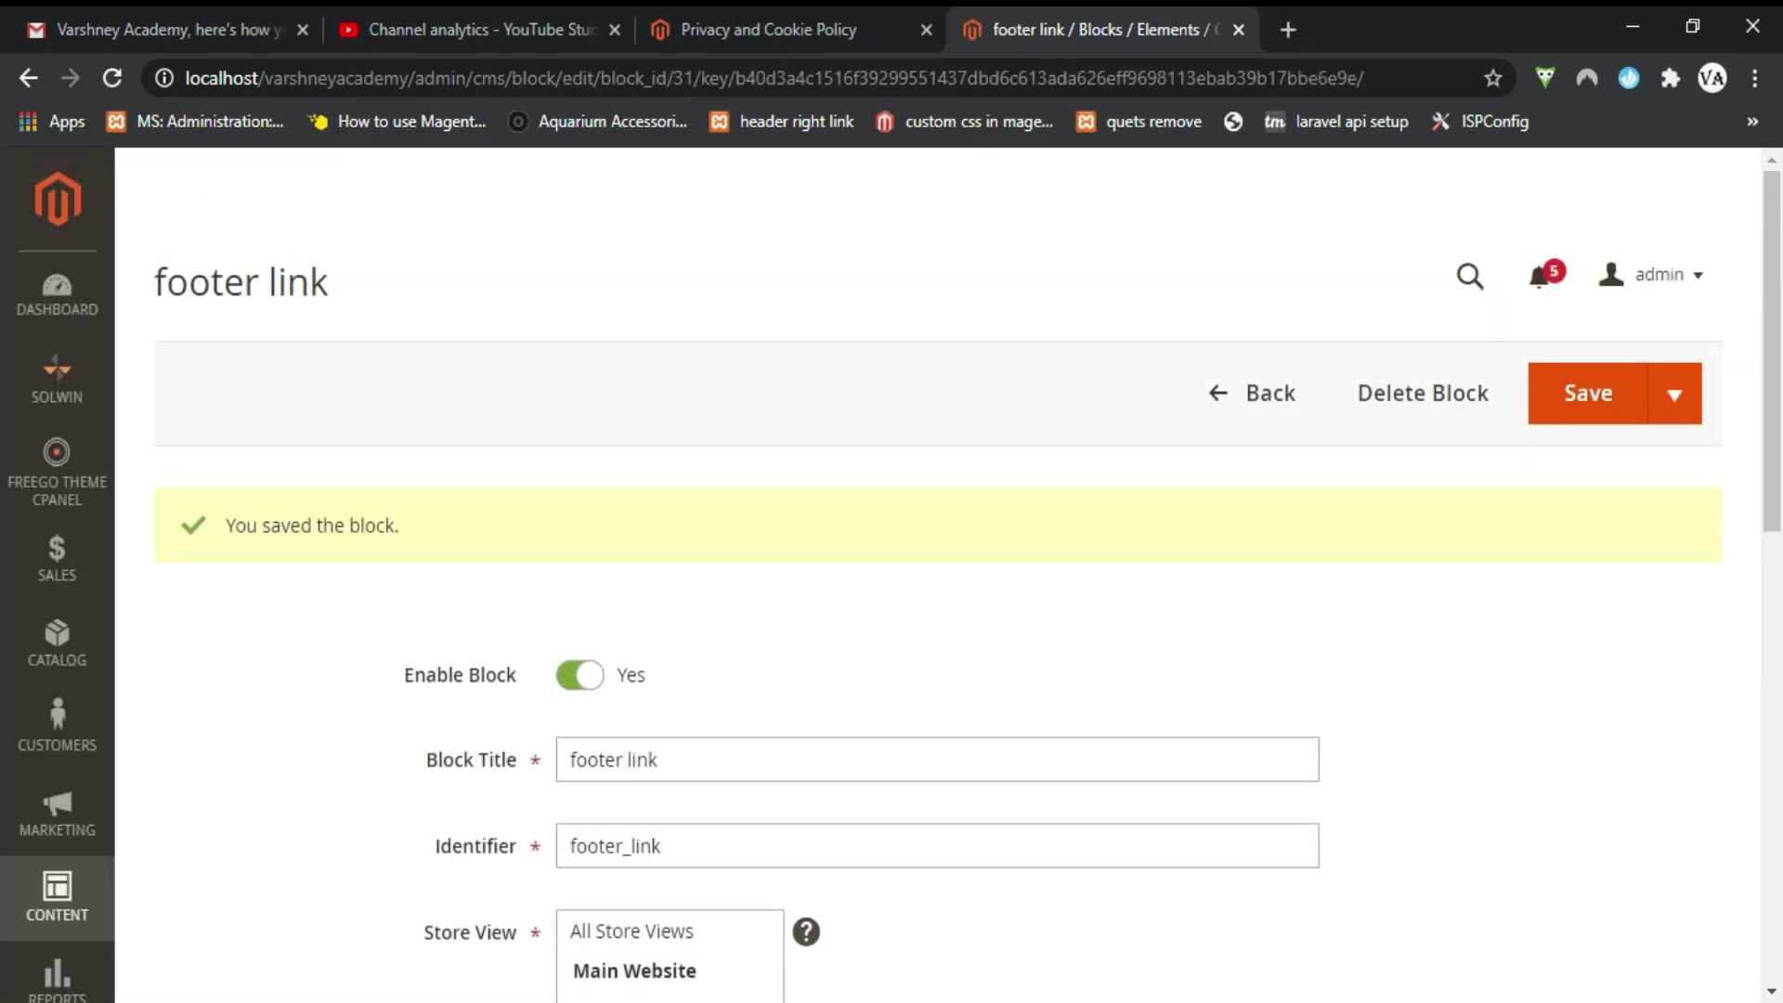
# Step: Switch to File Explorer and open the freego theme folder under xampp\htdocs\varshneyacademy\app\design\frontend\Solwin
pyautogui.click(418, 905)
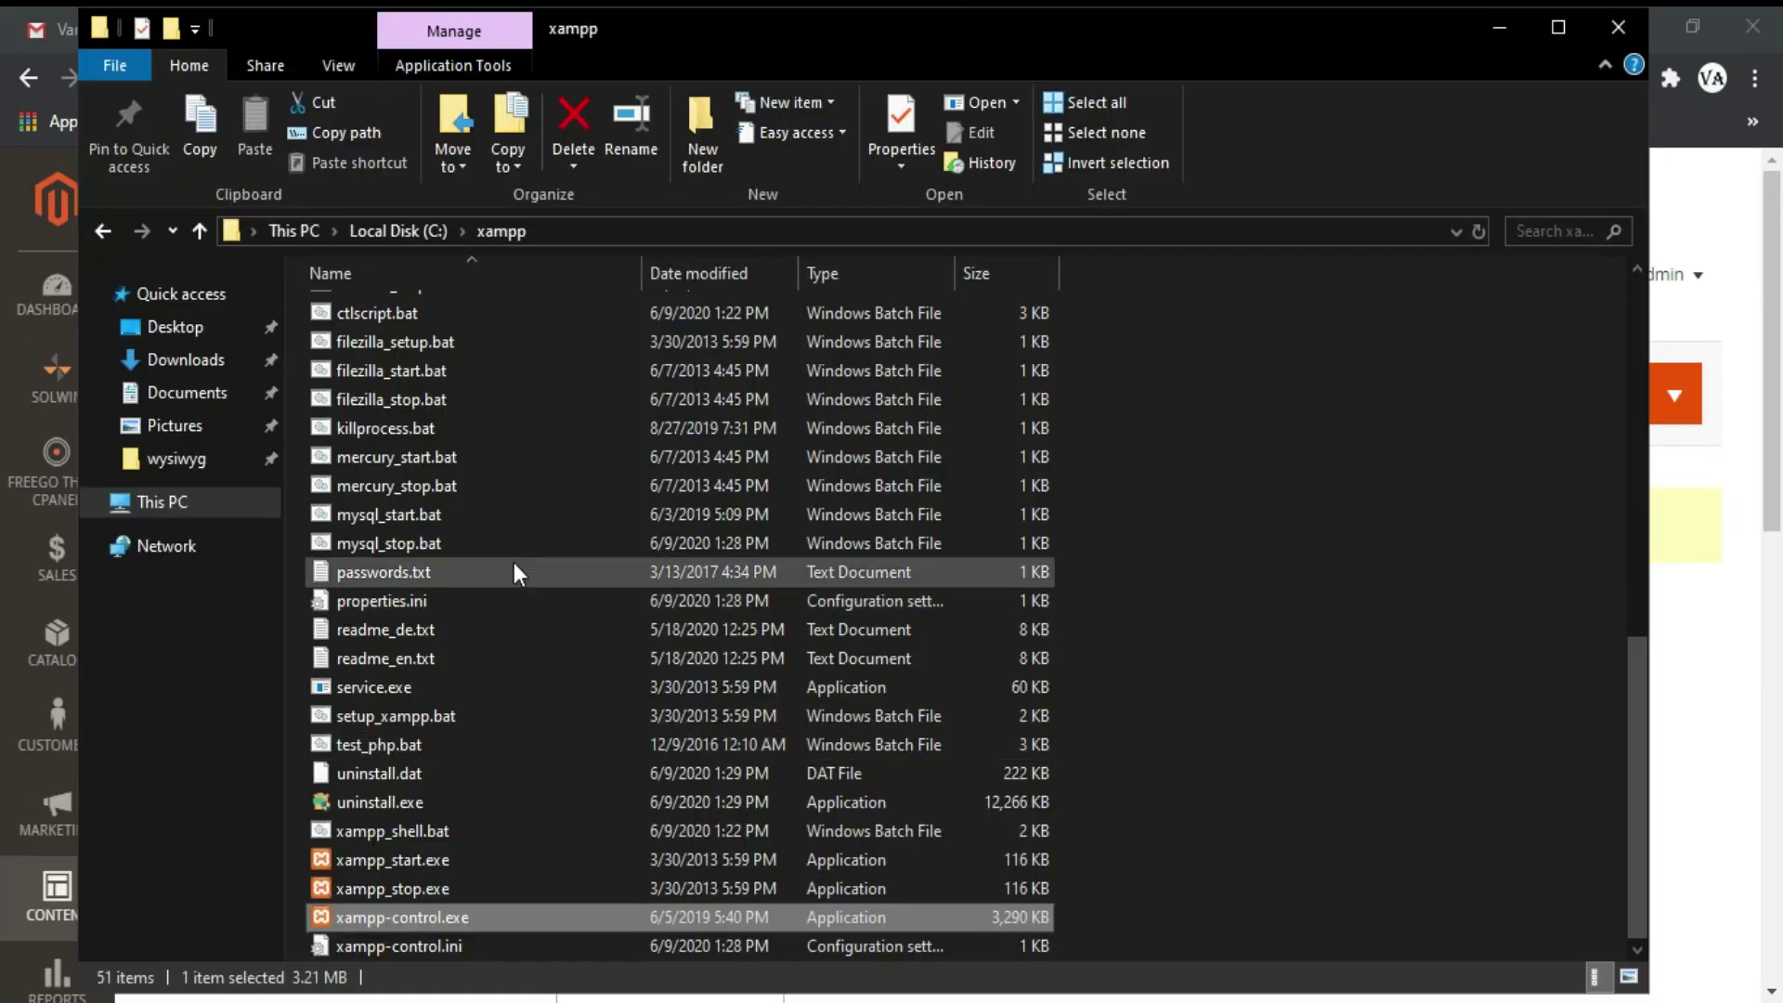
pyautogui.scroll(10, 514, 572)
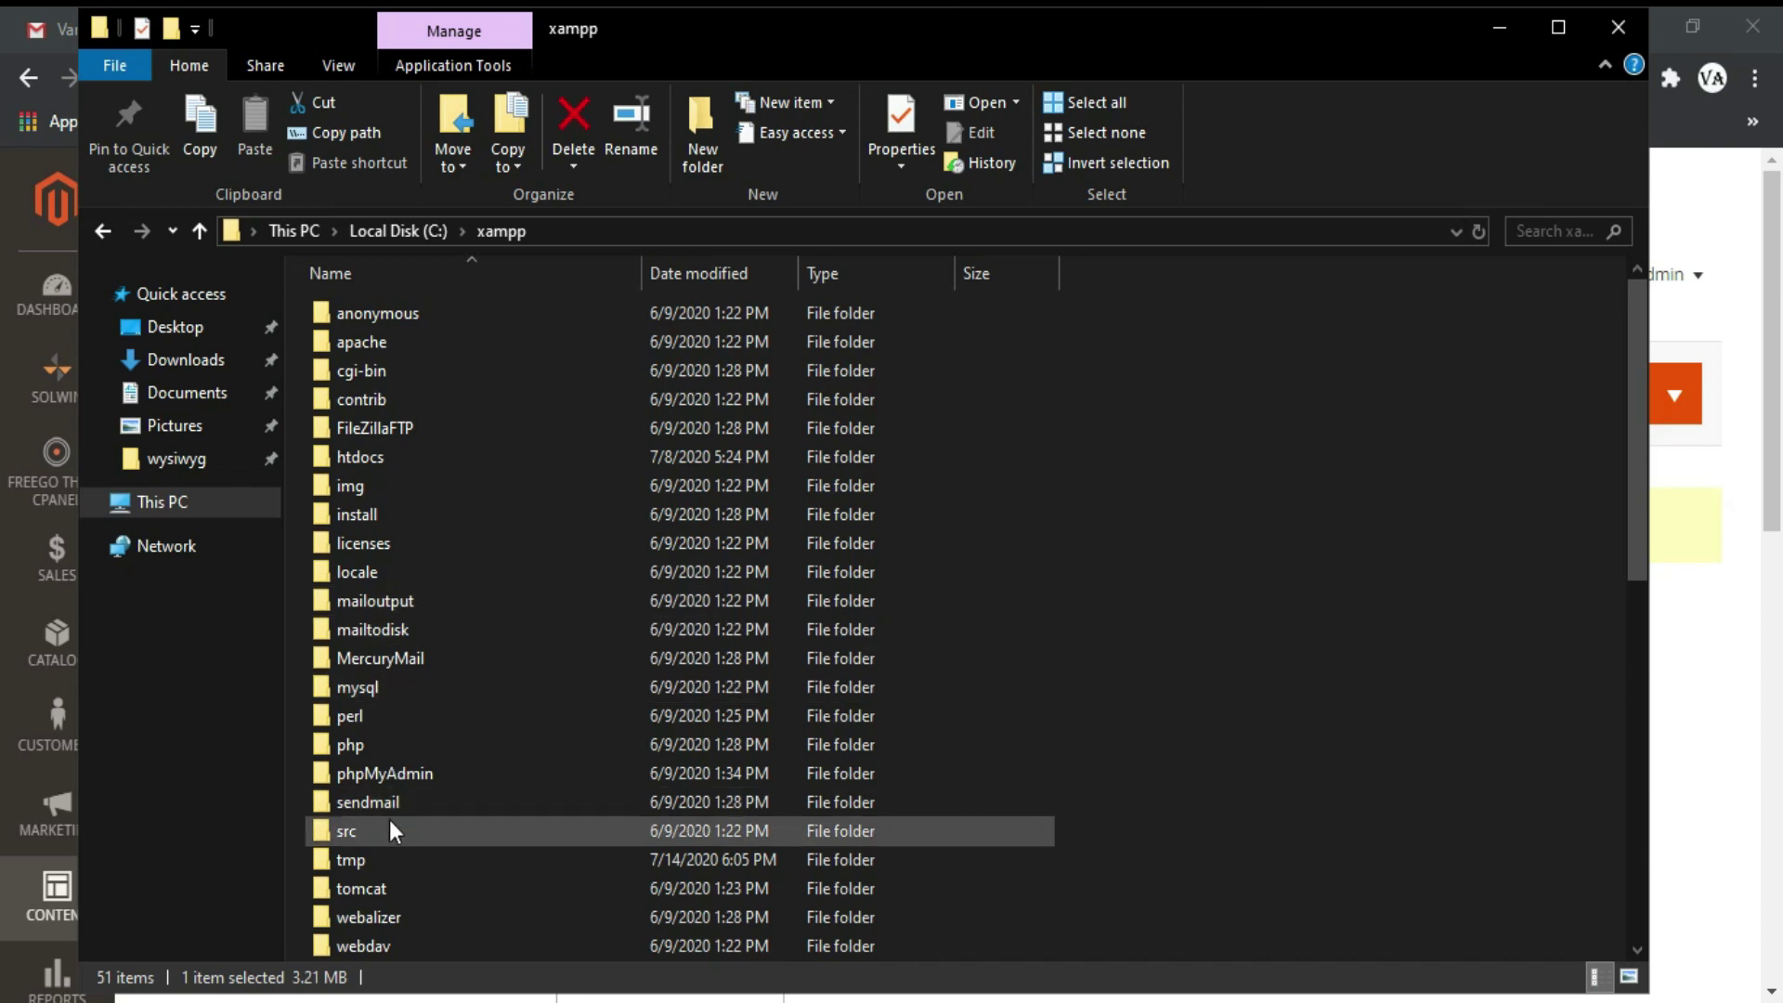
pyautogui.scroll(-1, 388, 830)
pyautogui.doubleClick(426, 377)
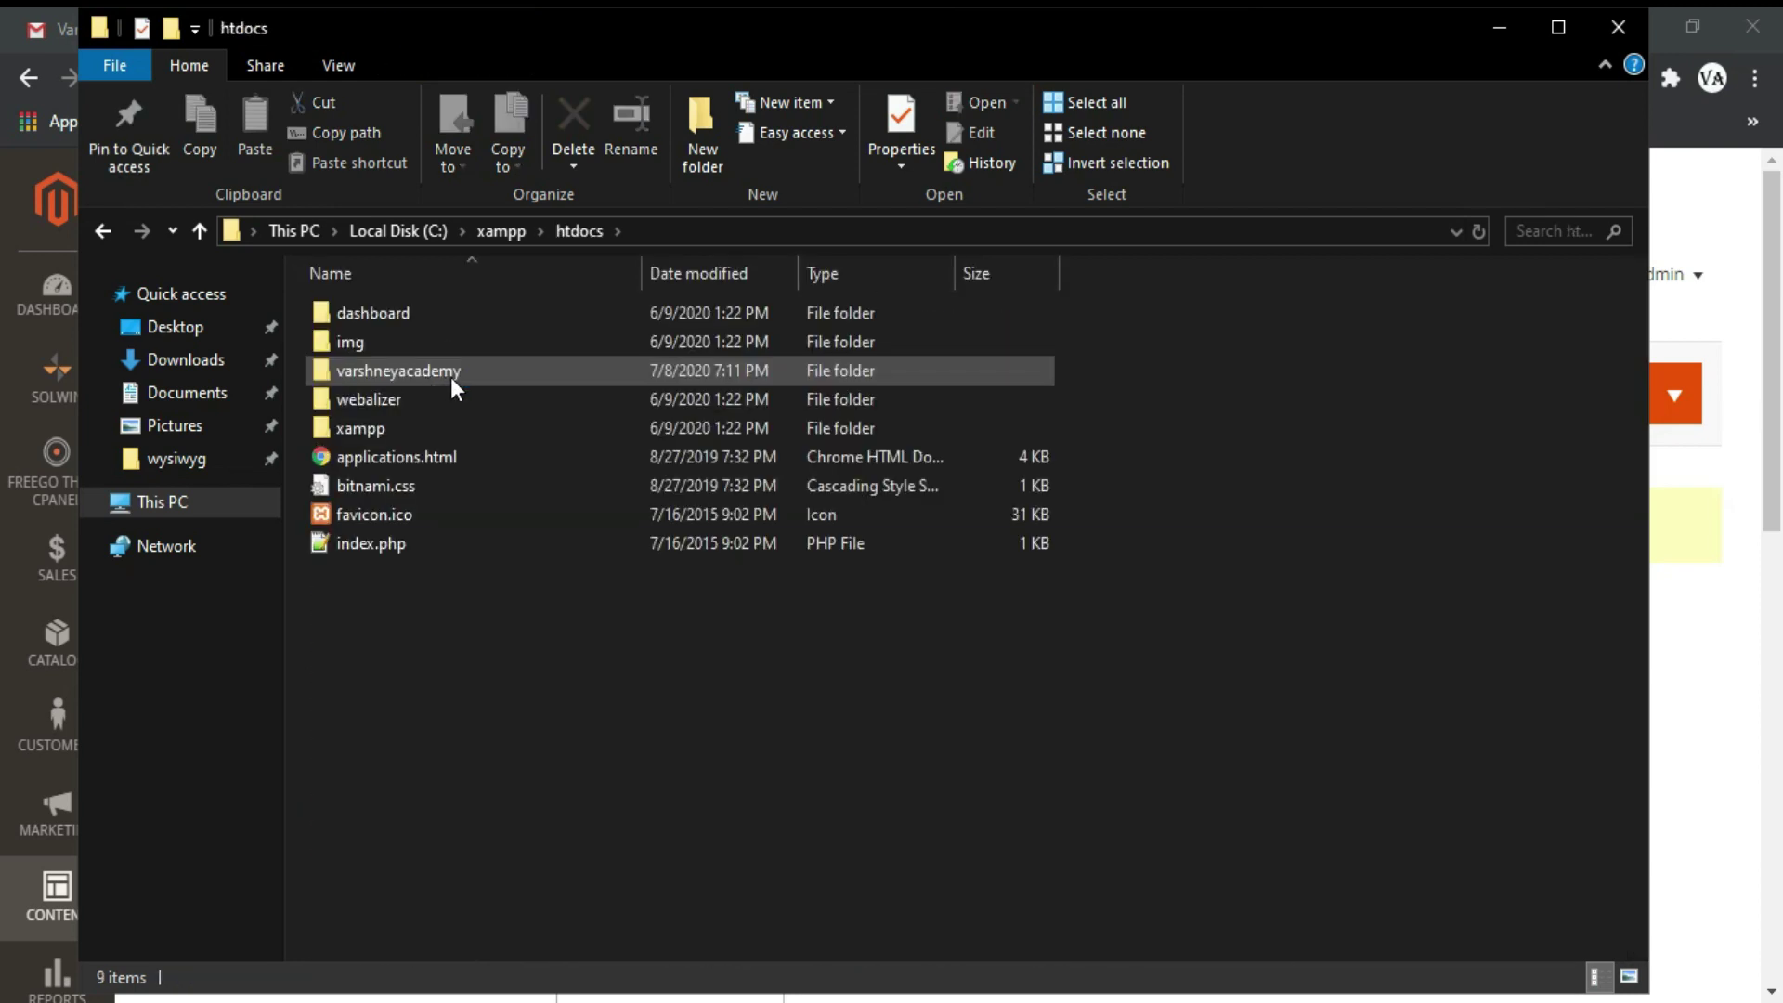
pyautogui.doubleClick(453, 377)
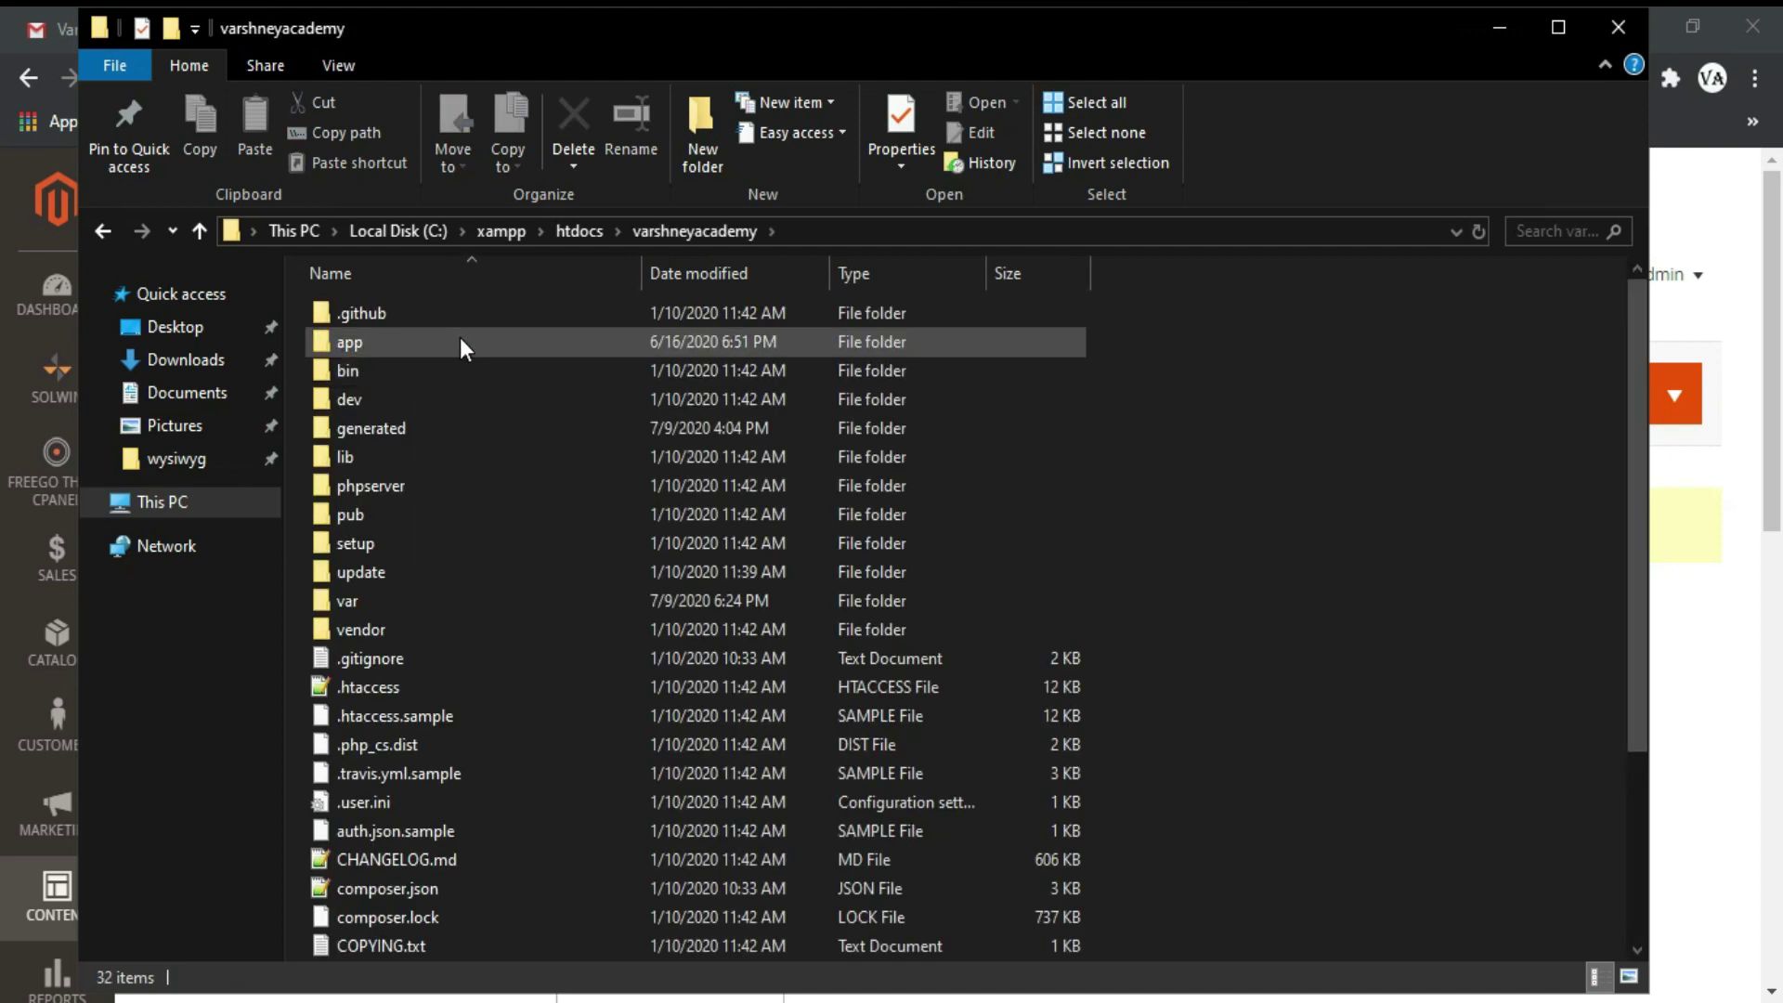
pyautogui.doubleClick(458, 342)
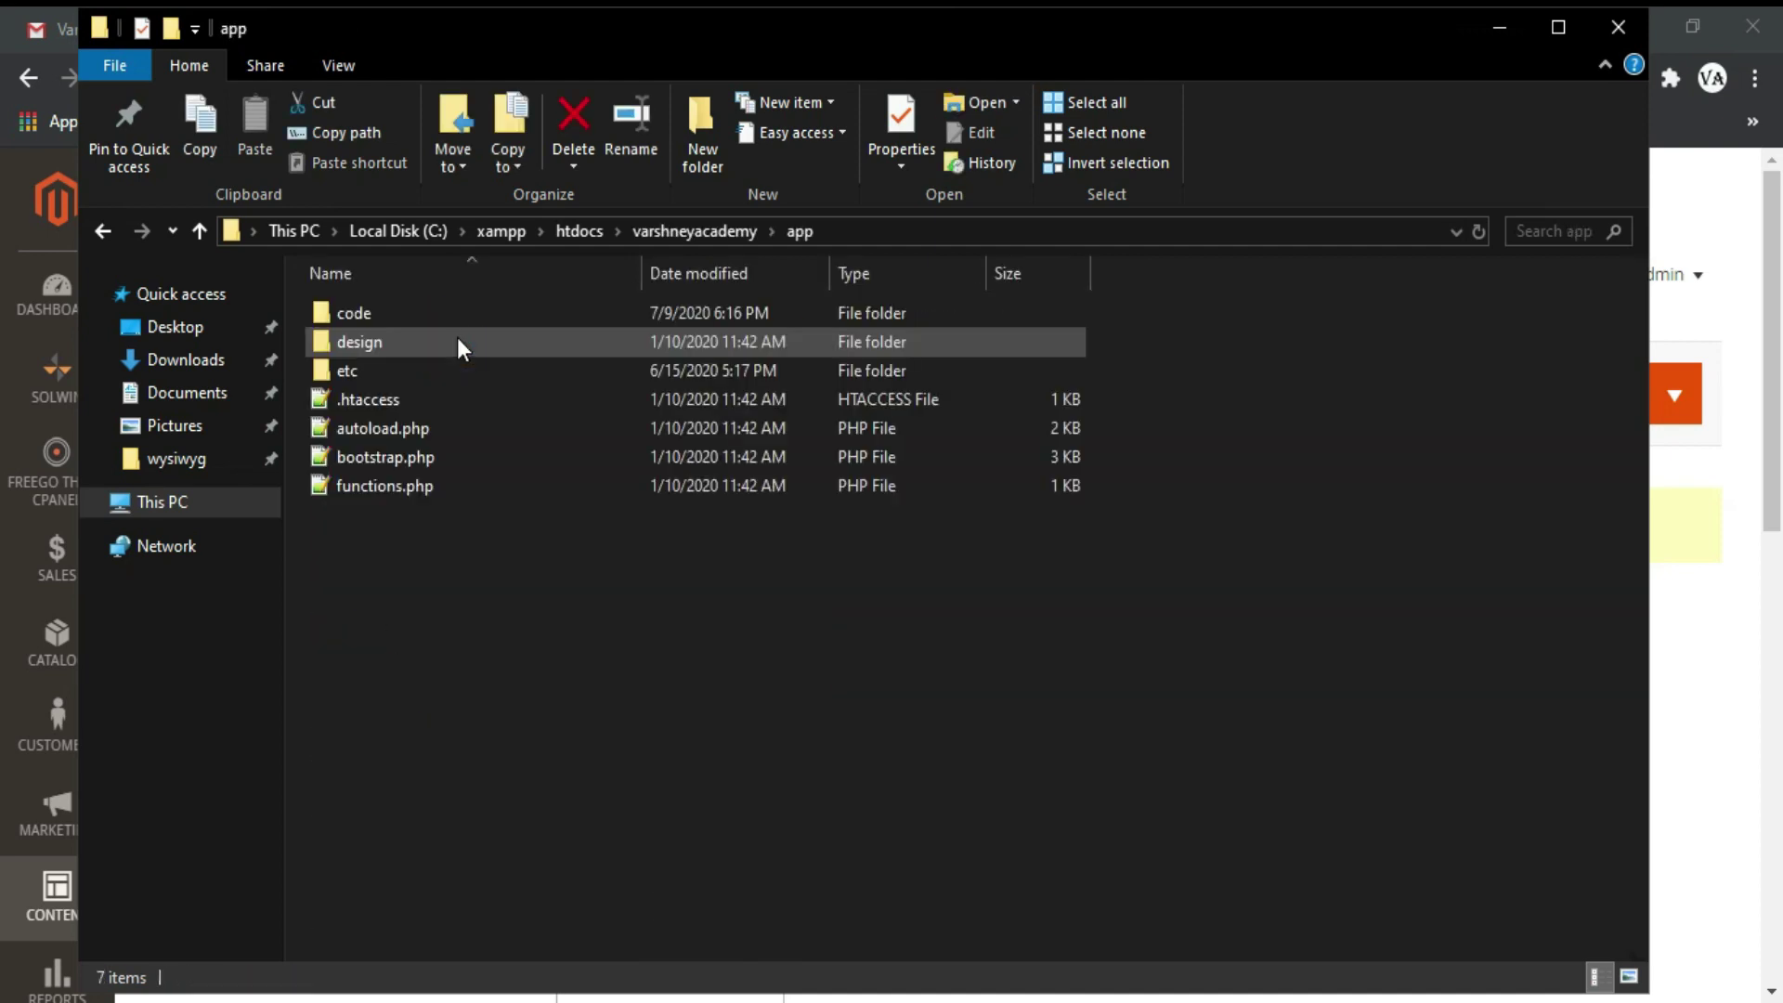
pyautogui.doubleClick(468, 343)
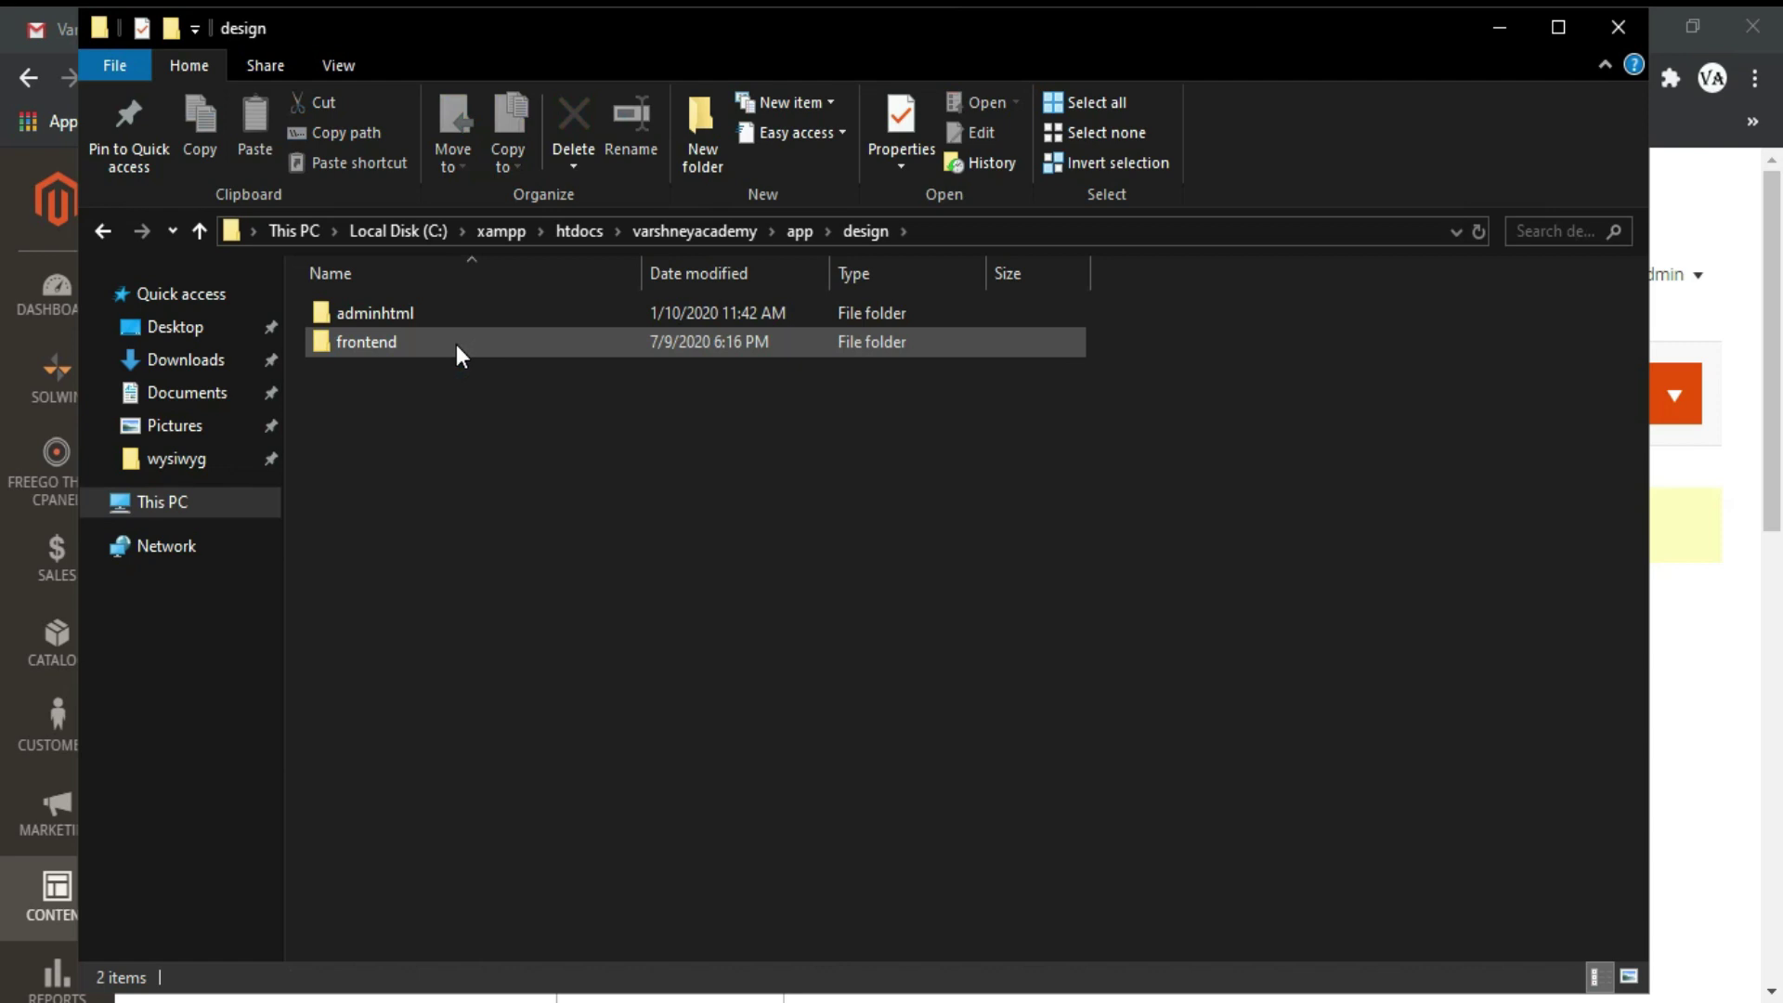
pyautogui.doubleClick(455, 343)
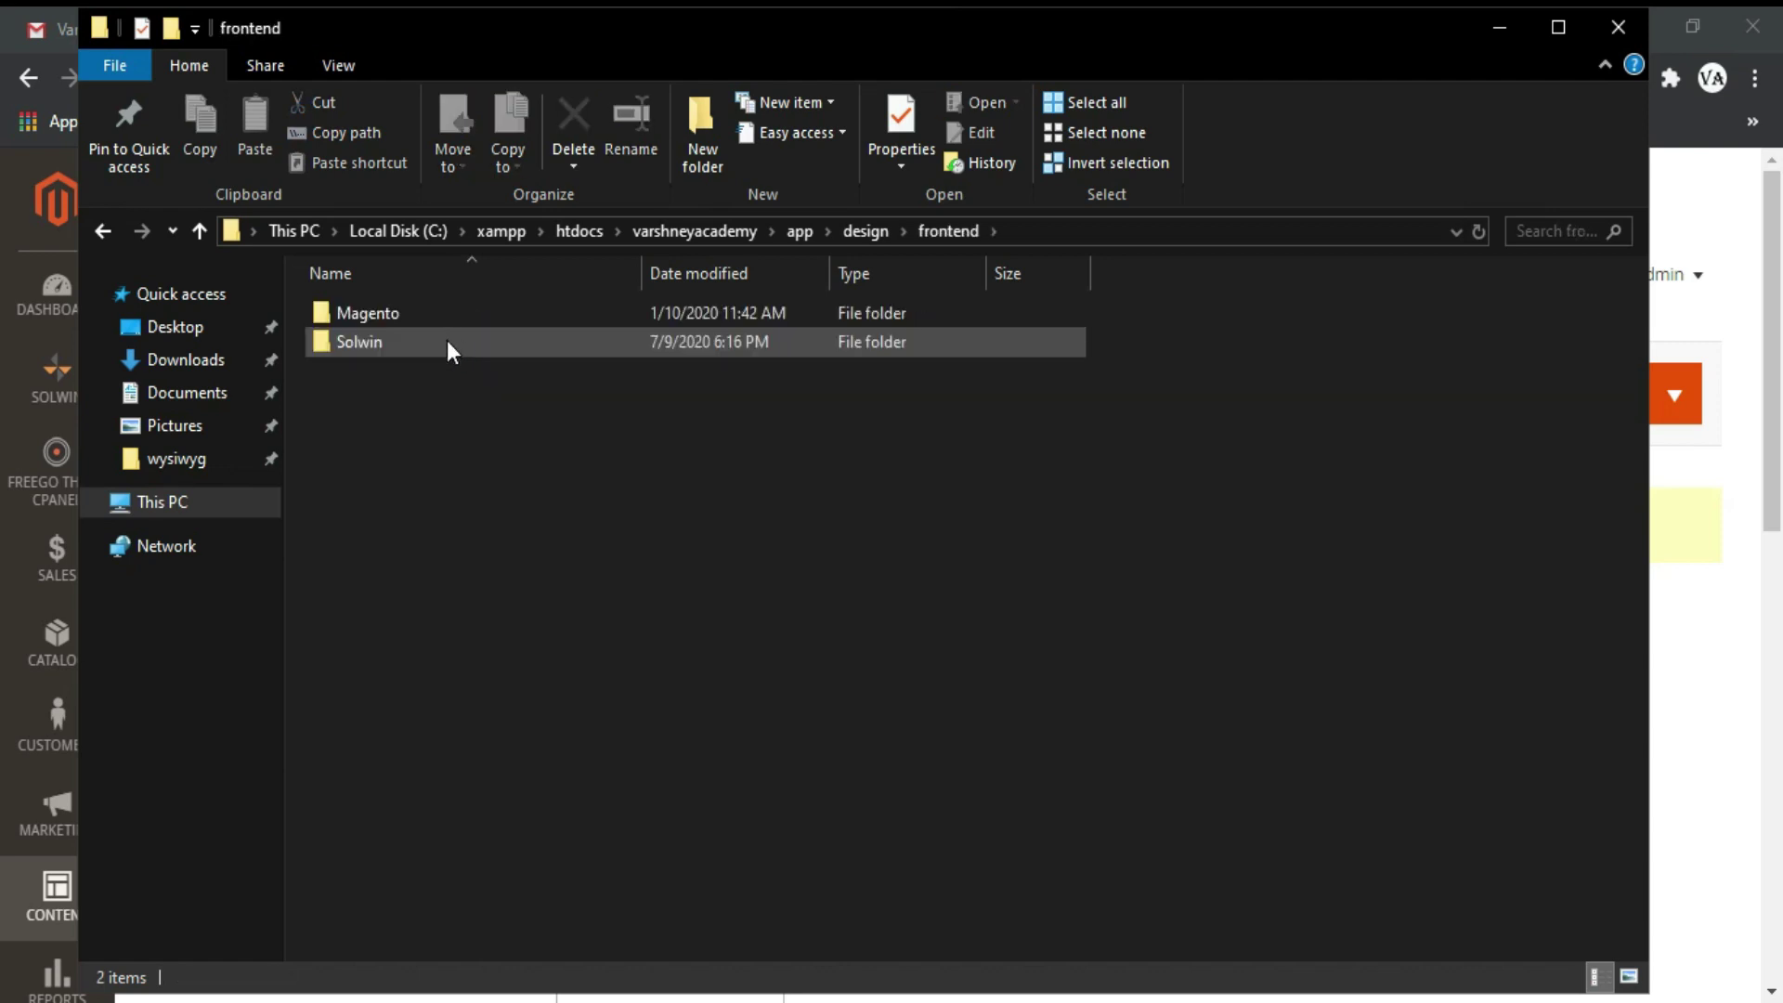
pyautogui.doubleClick(447, 340)
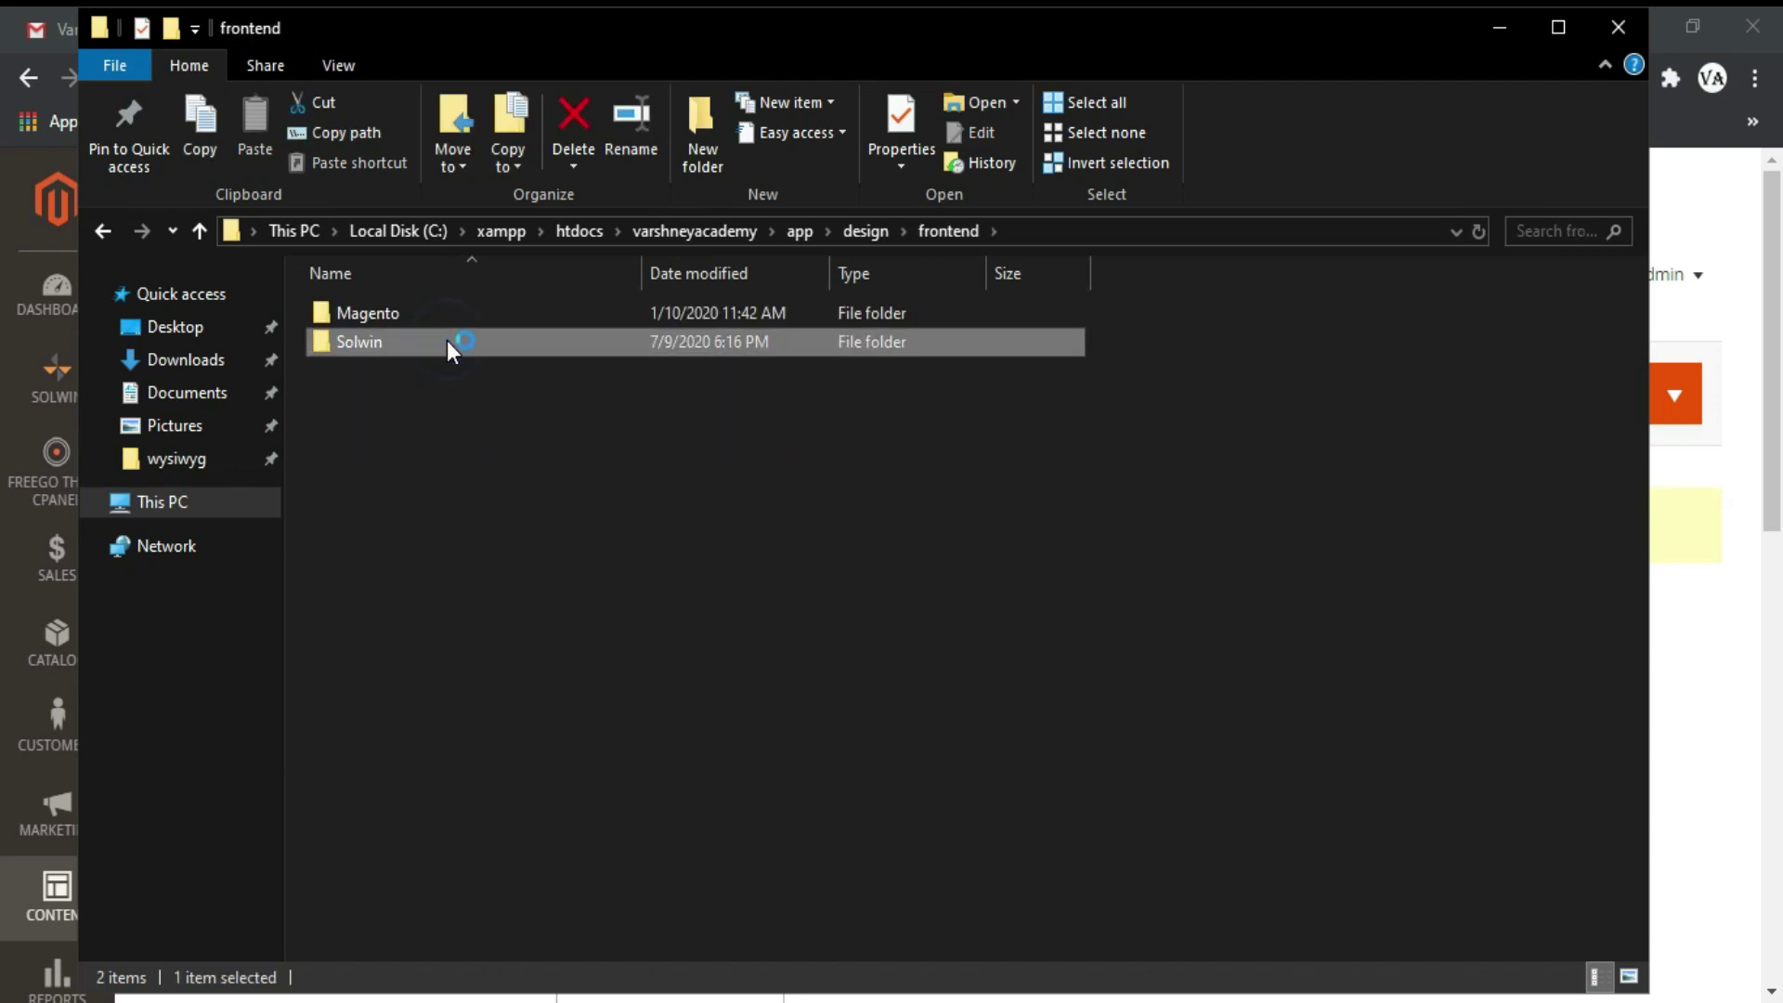
pyautogui.doubleClick(447, 316)
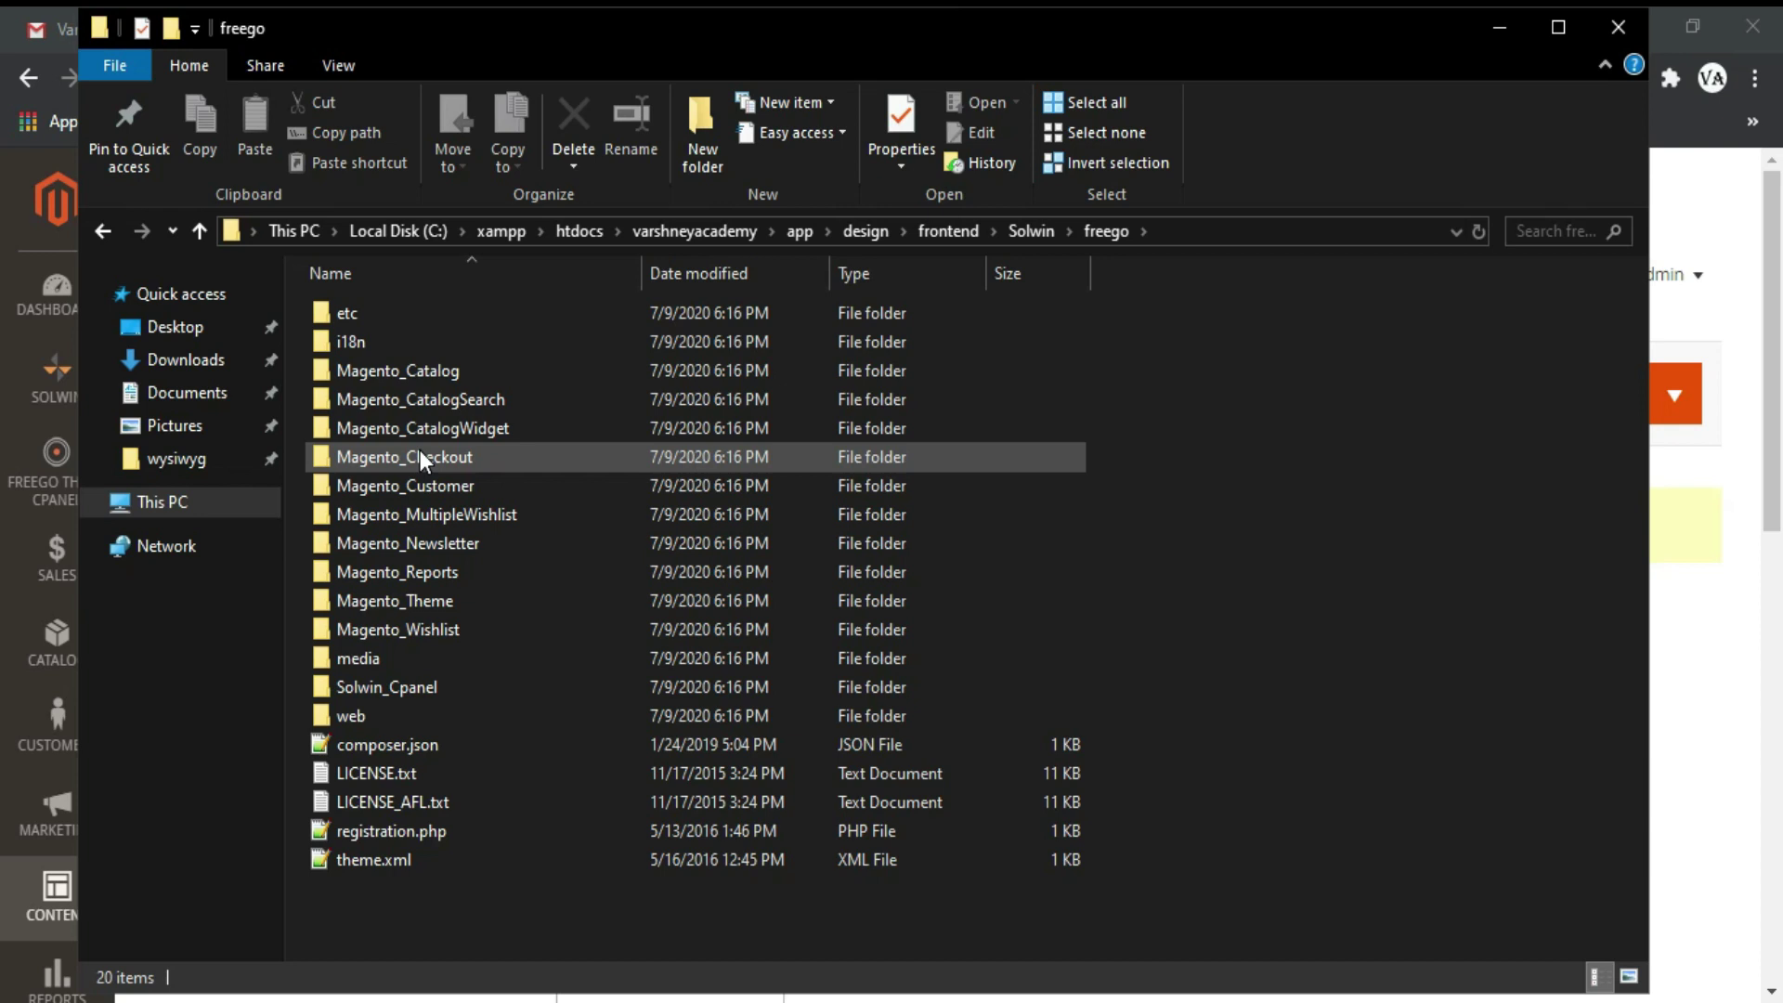
# Step: Browse to Magento_Theme\templates\html\footer and open footer.phtml in Notepad++
pyautogui.doubleClick(409, 596)
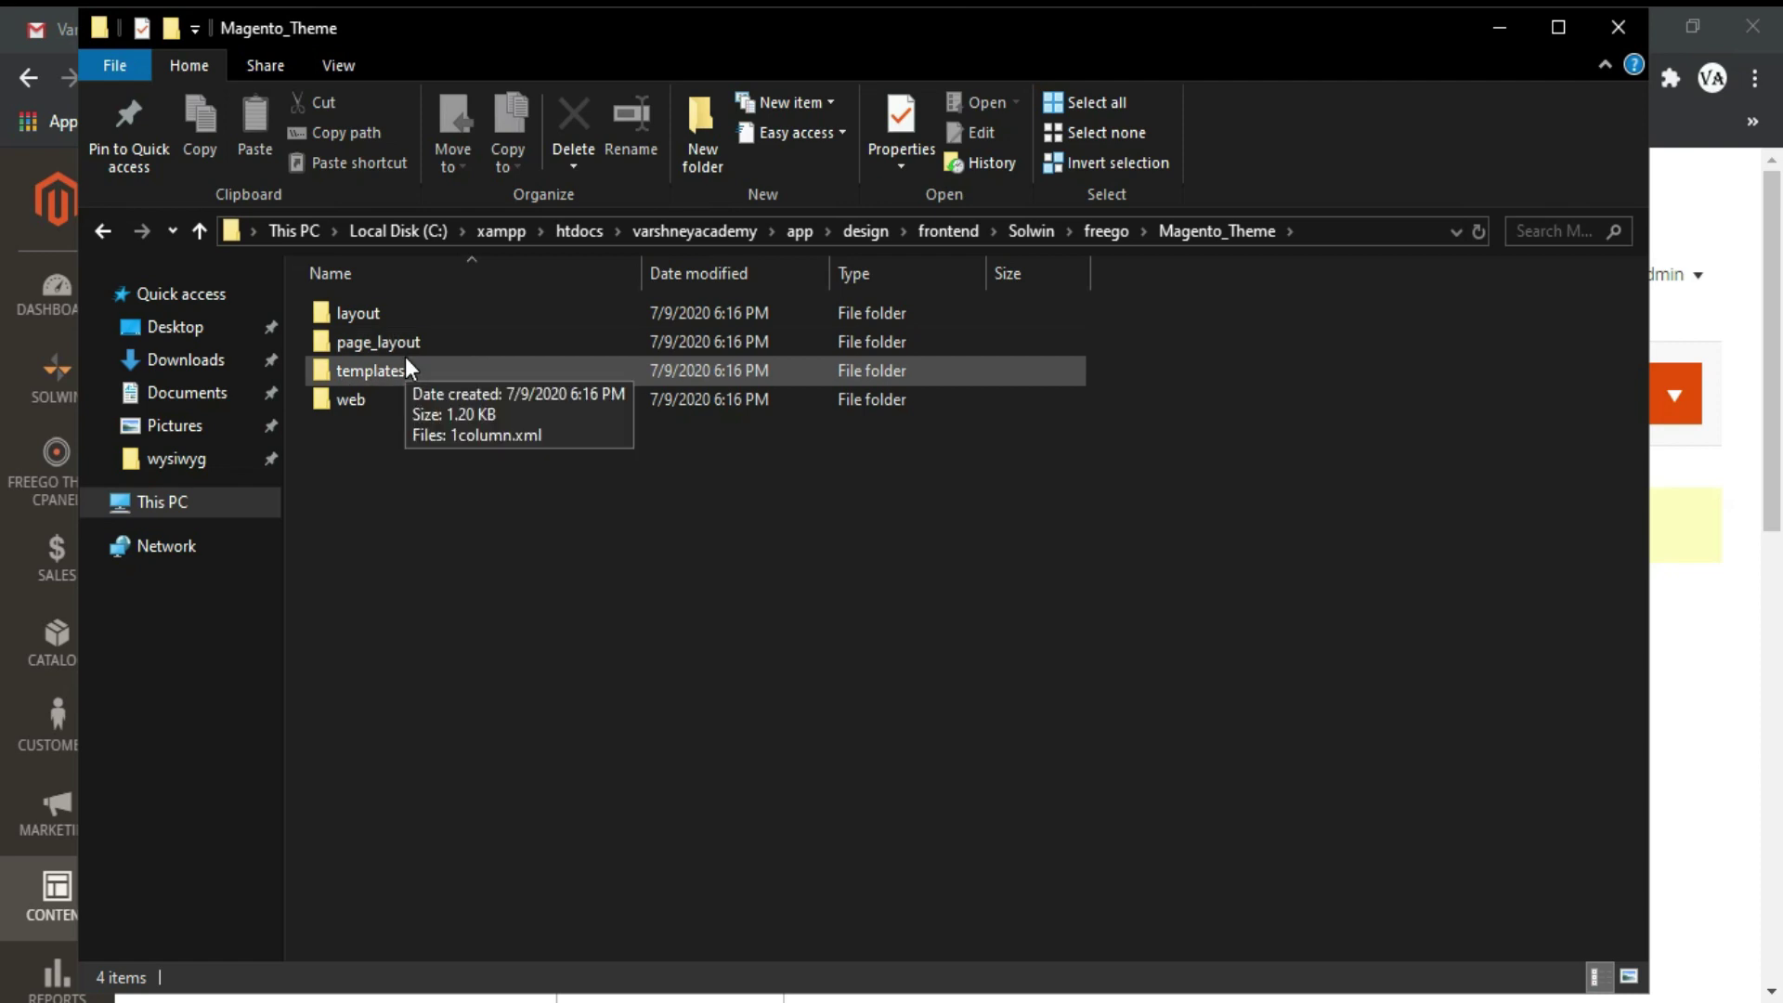
pyautogui.click(404, 356)
pyautogui.click(401, 315)
pyautogui.doubleClick(401, 316)
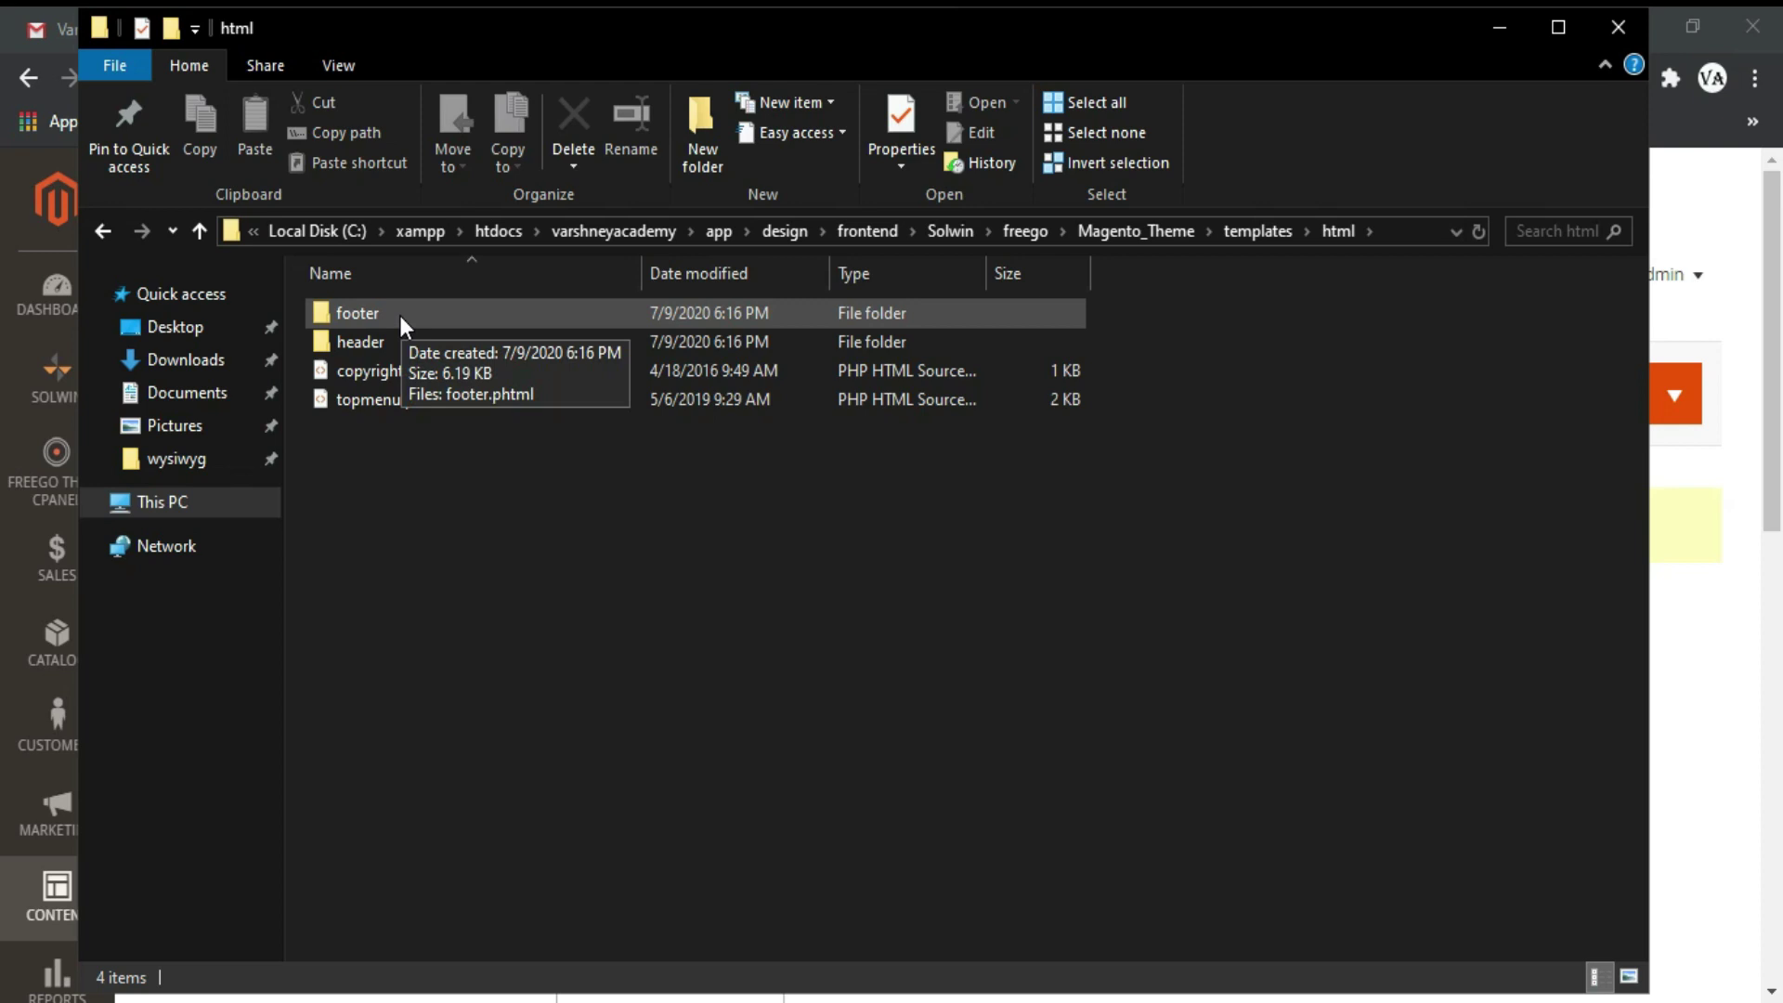
pyautogui.click(399, 315)
pyautogui.doubleClick(399, 315)
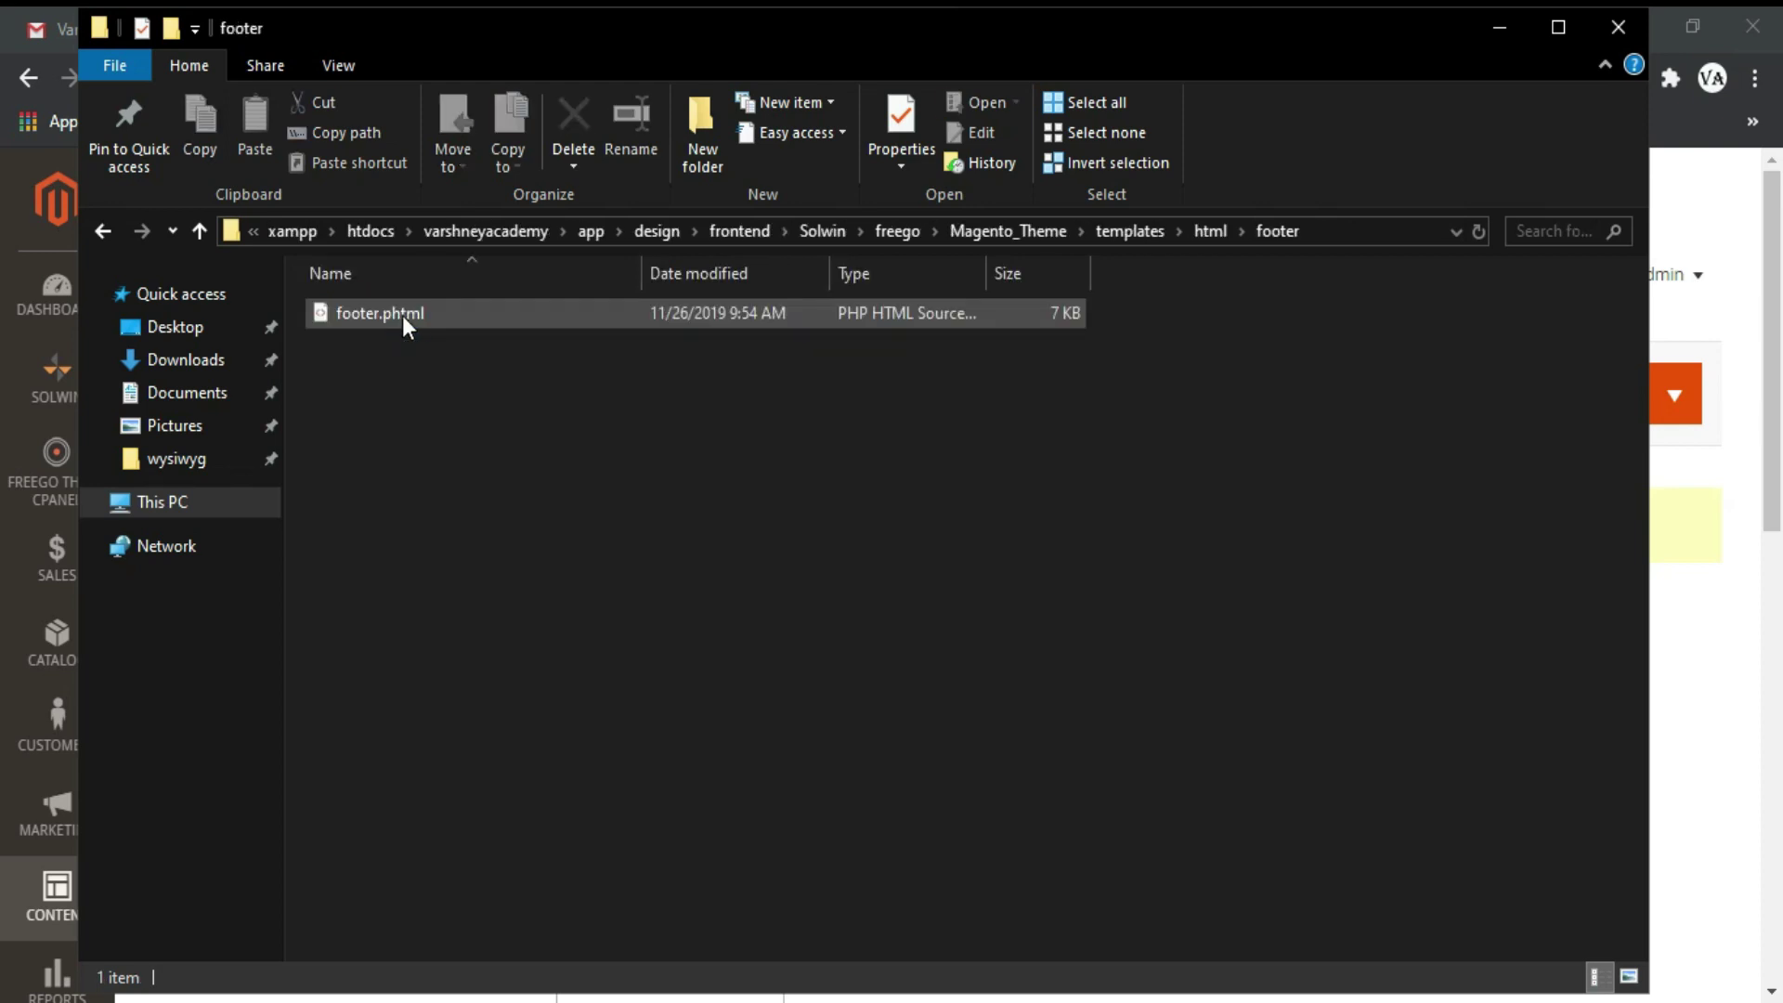
pyautogui.click(426, 315)
pyautogui.rightClick(425, 316)
pyautogui.click(495, 491)
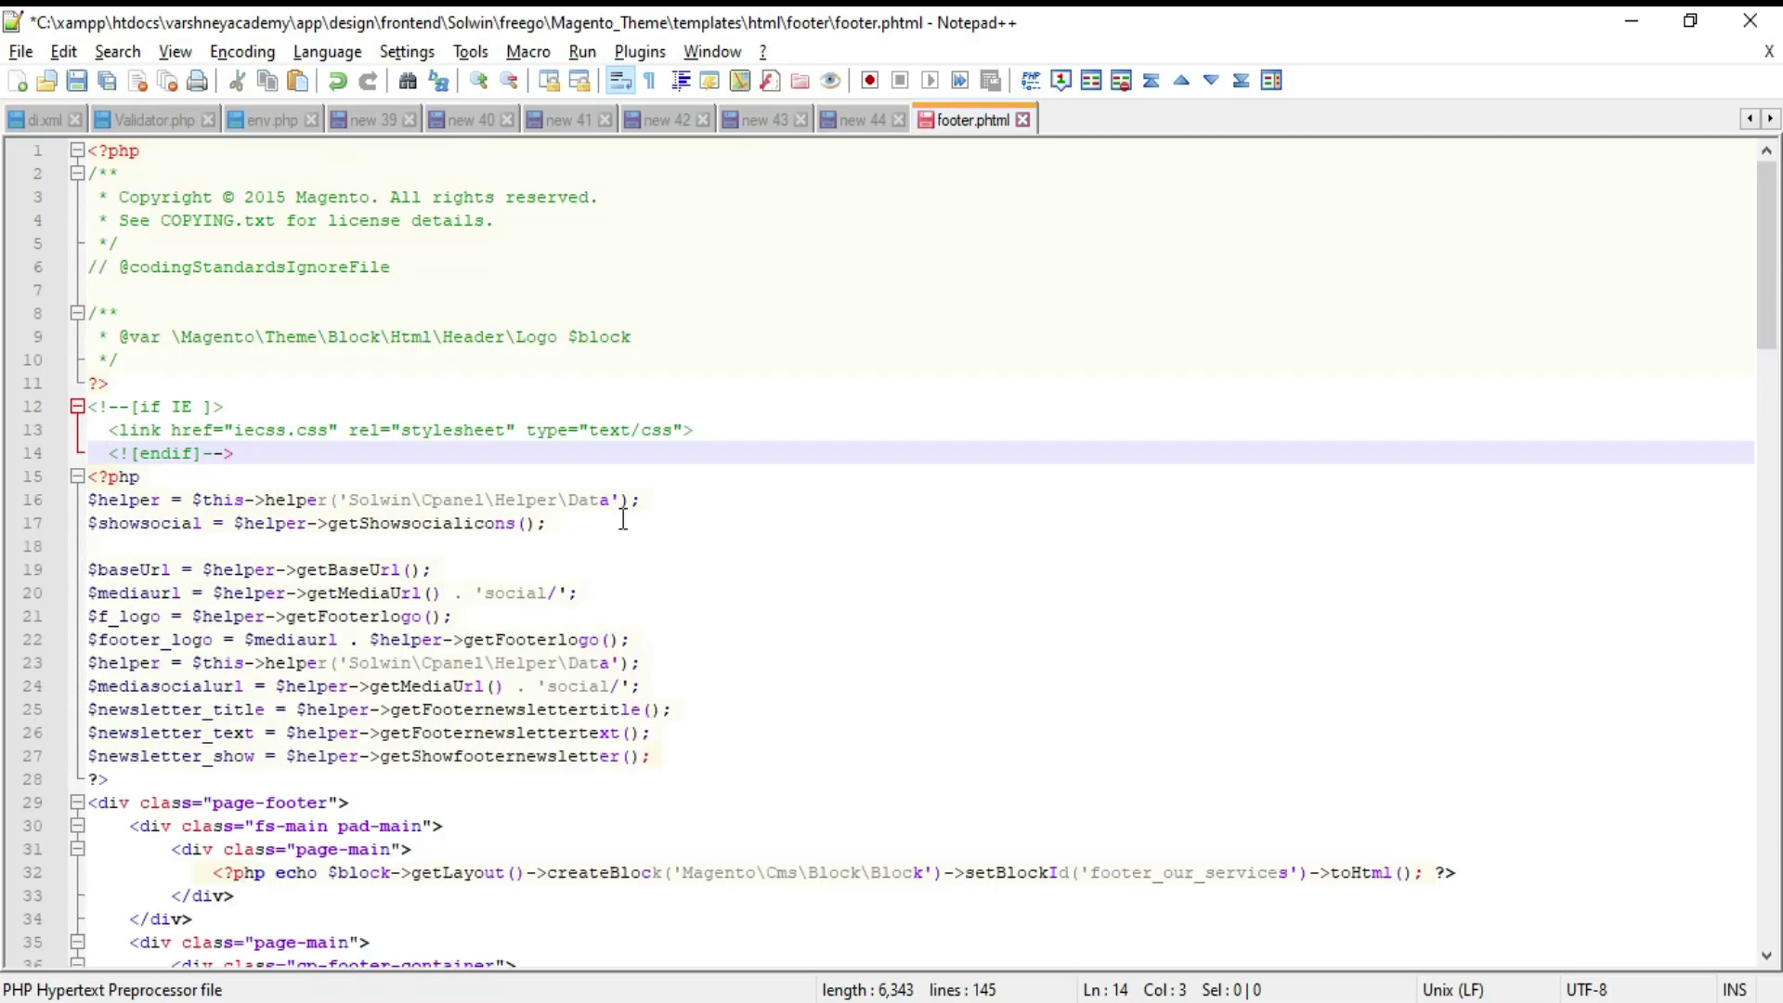
# Step: Compare the storefront footer with footer.phtml, and examine where the divs around the social icon list open and close
pyautogui.scroll(-3, 623, 519)
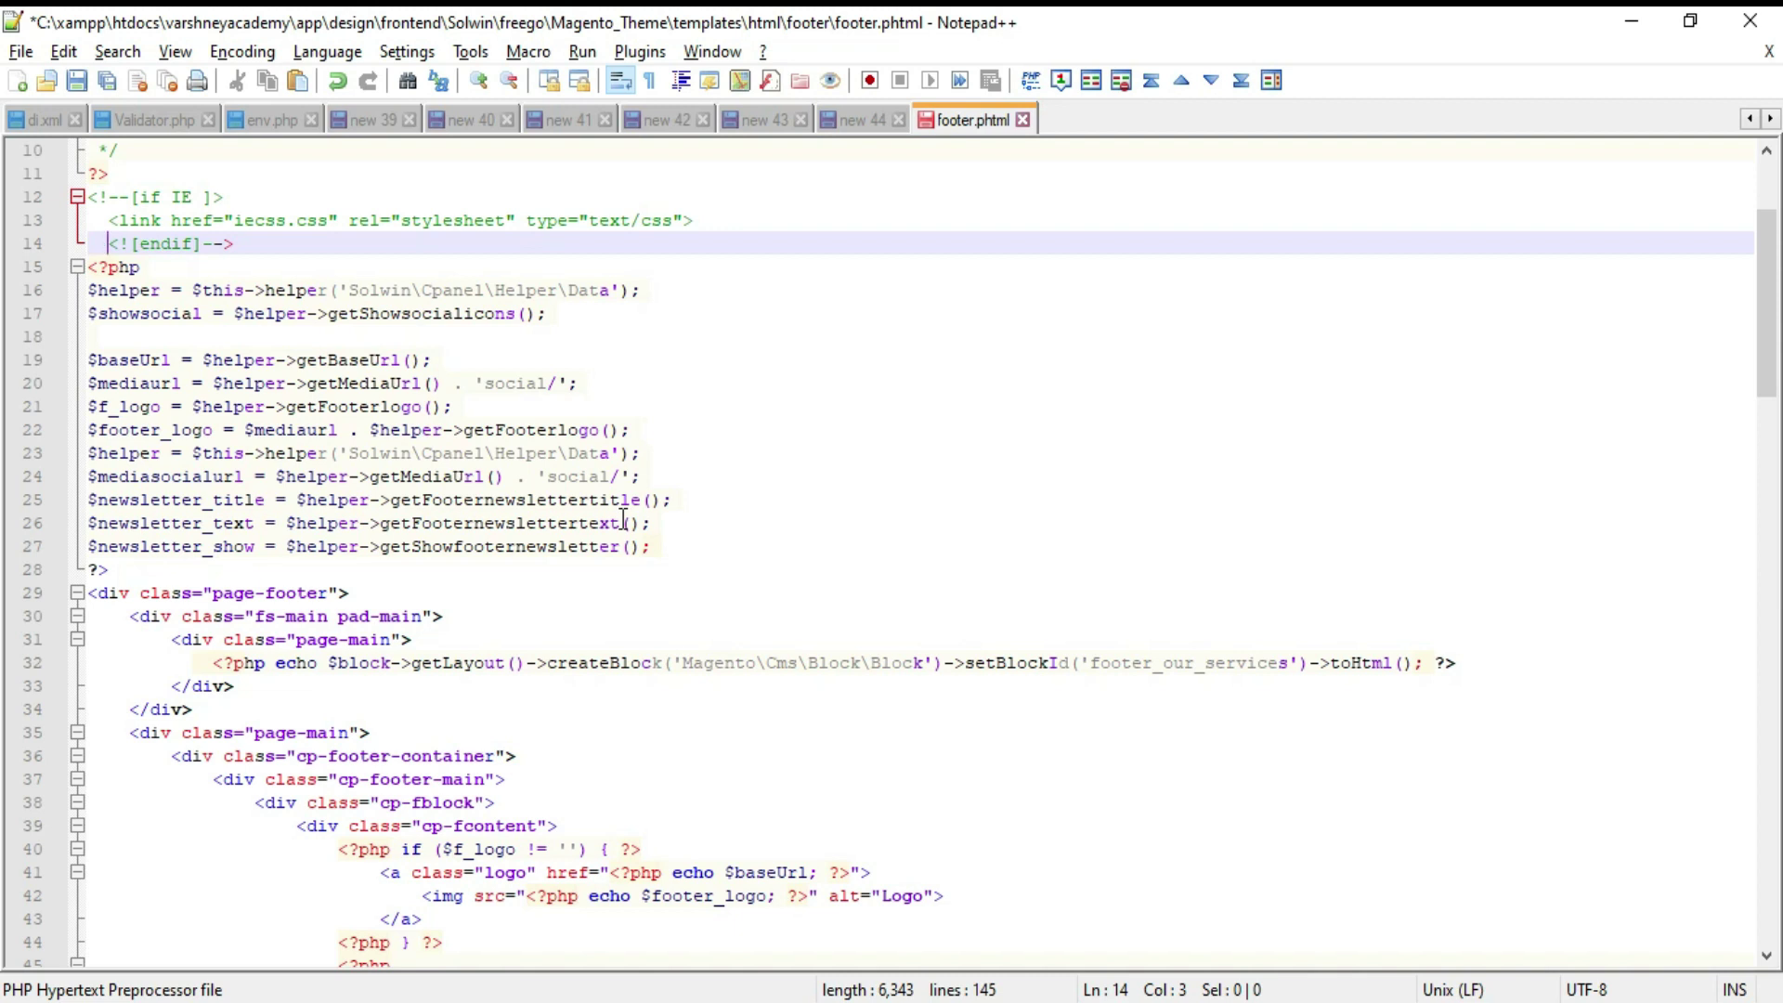
pyautogui.hotkey('alt', 'Tab')
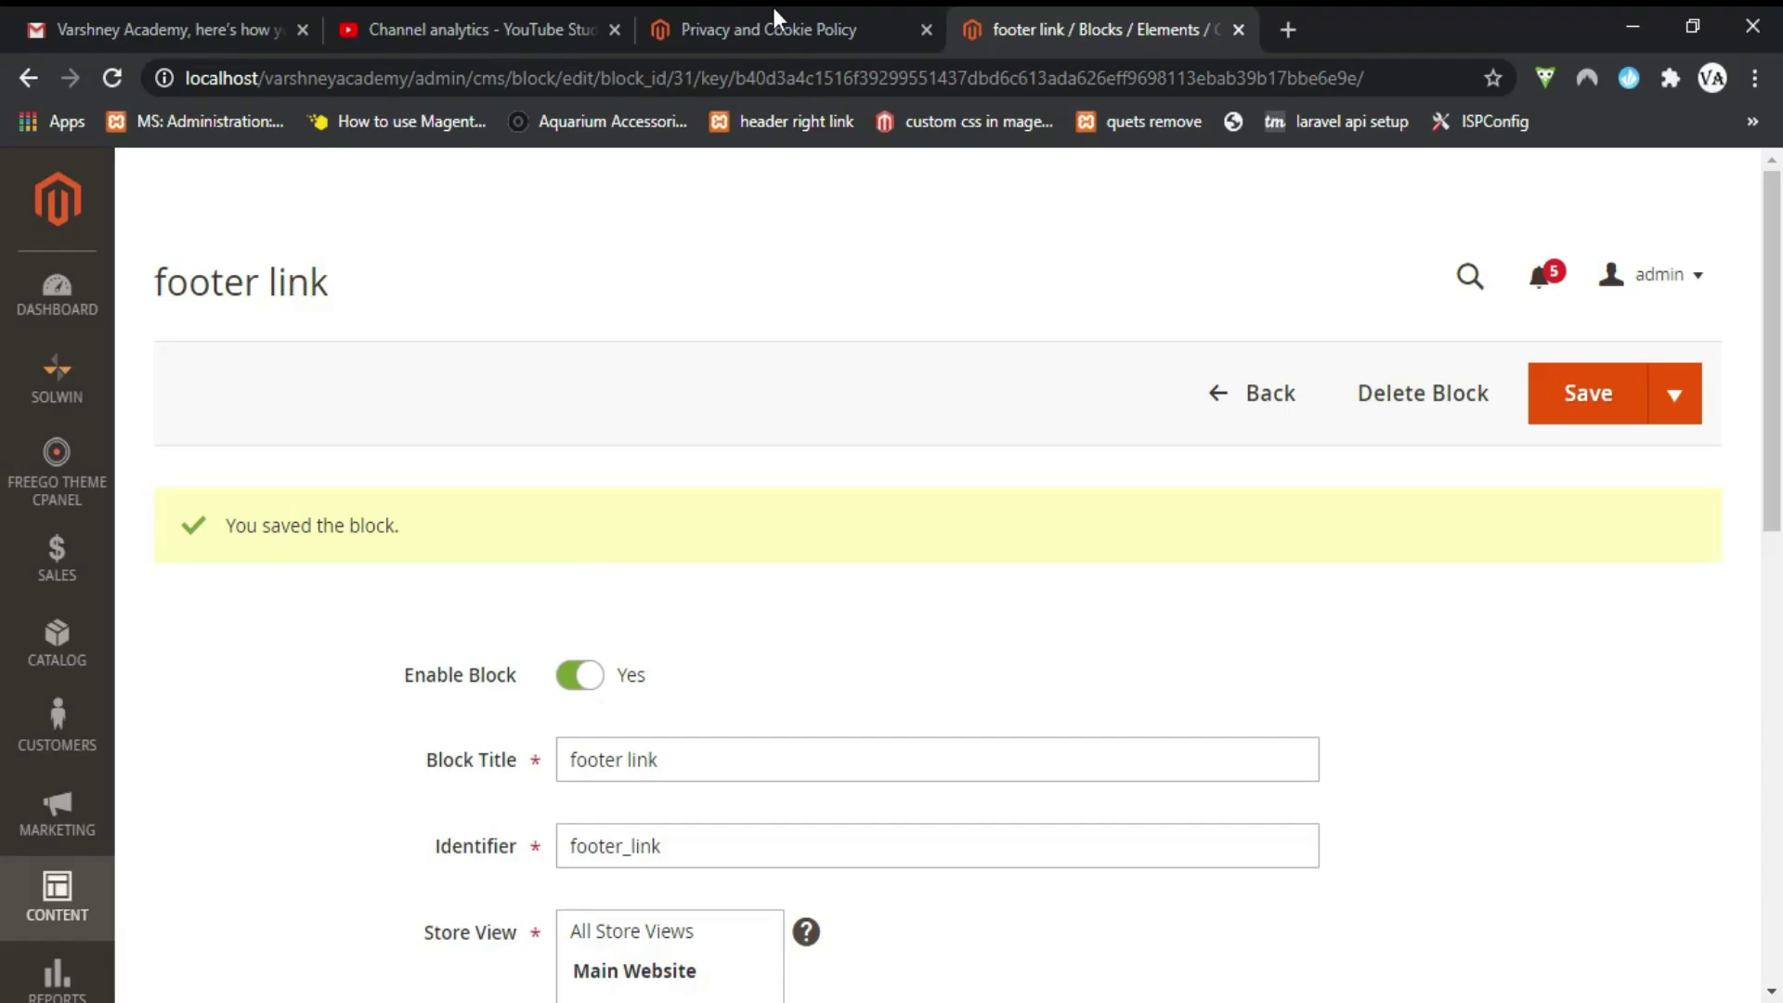
pyautogui.click(775, 7)
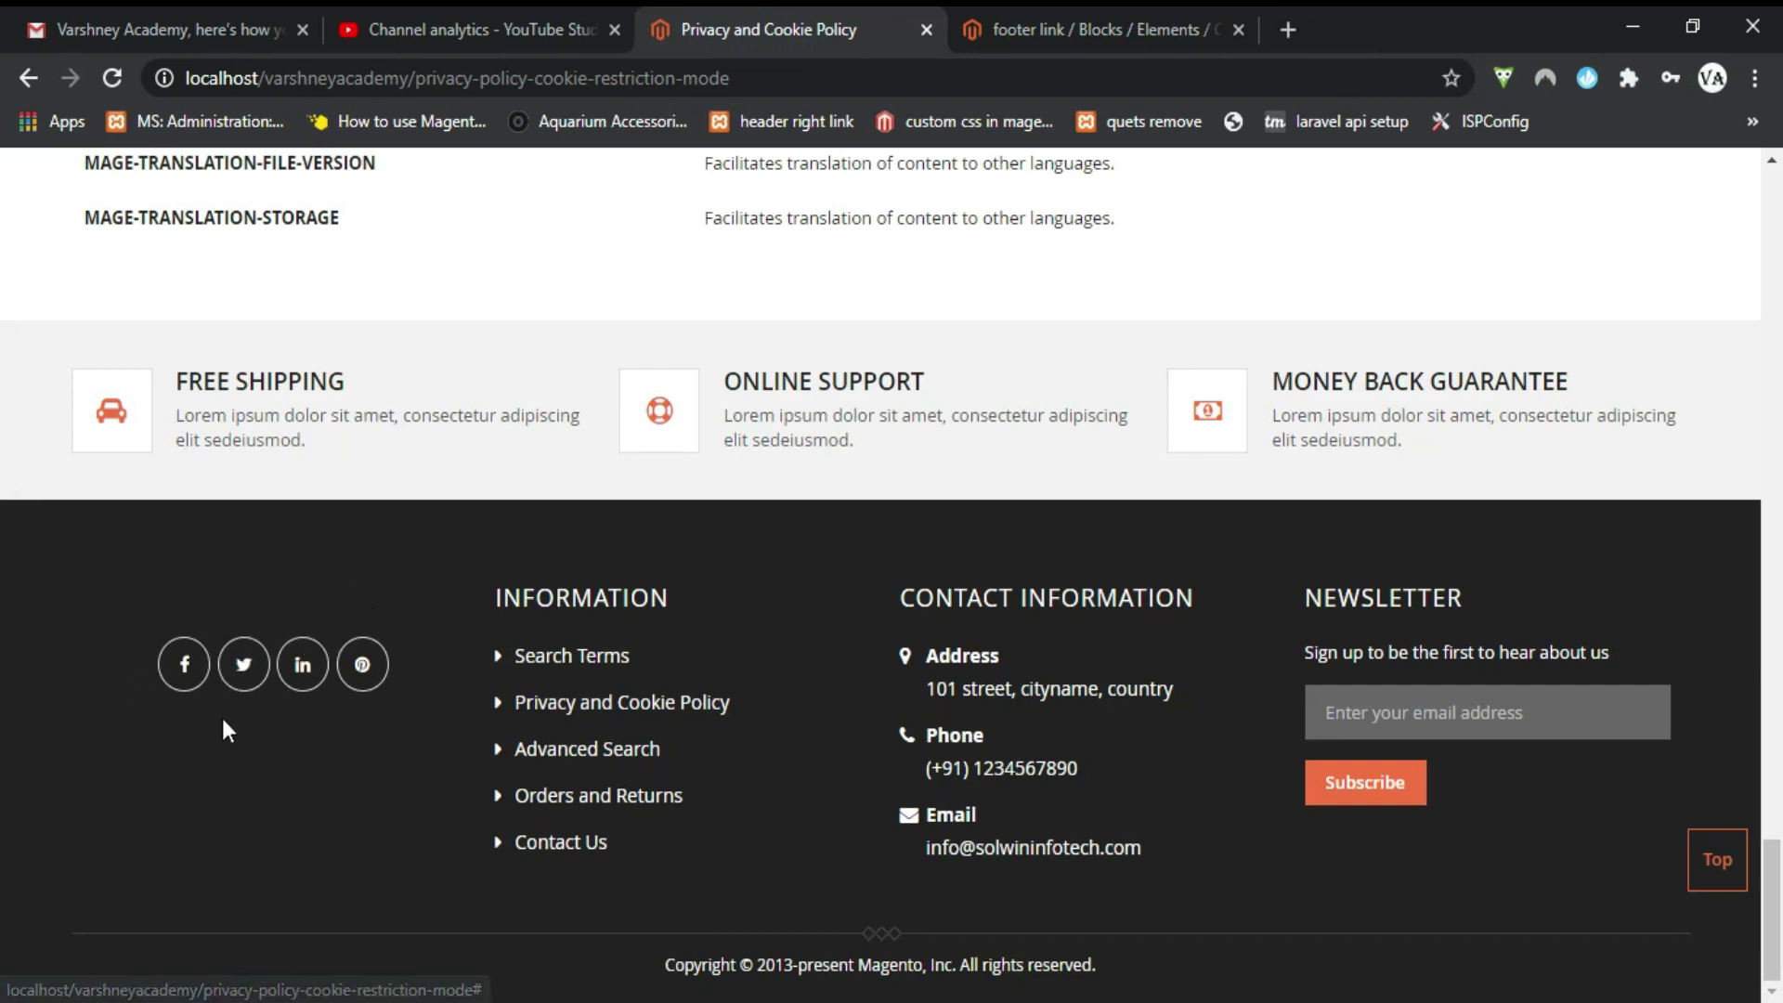
pyautogui.hotkey('alt', 'Tab')
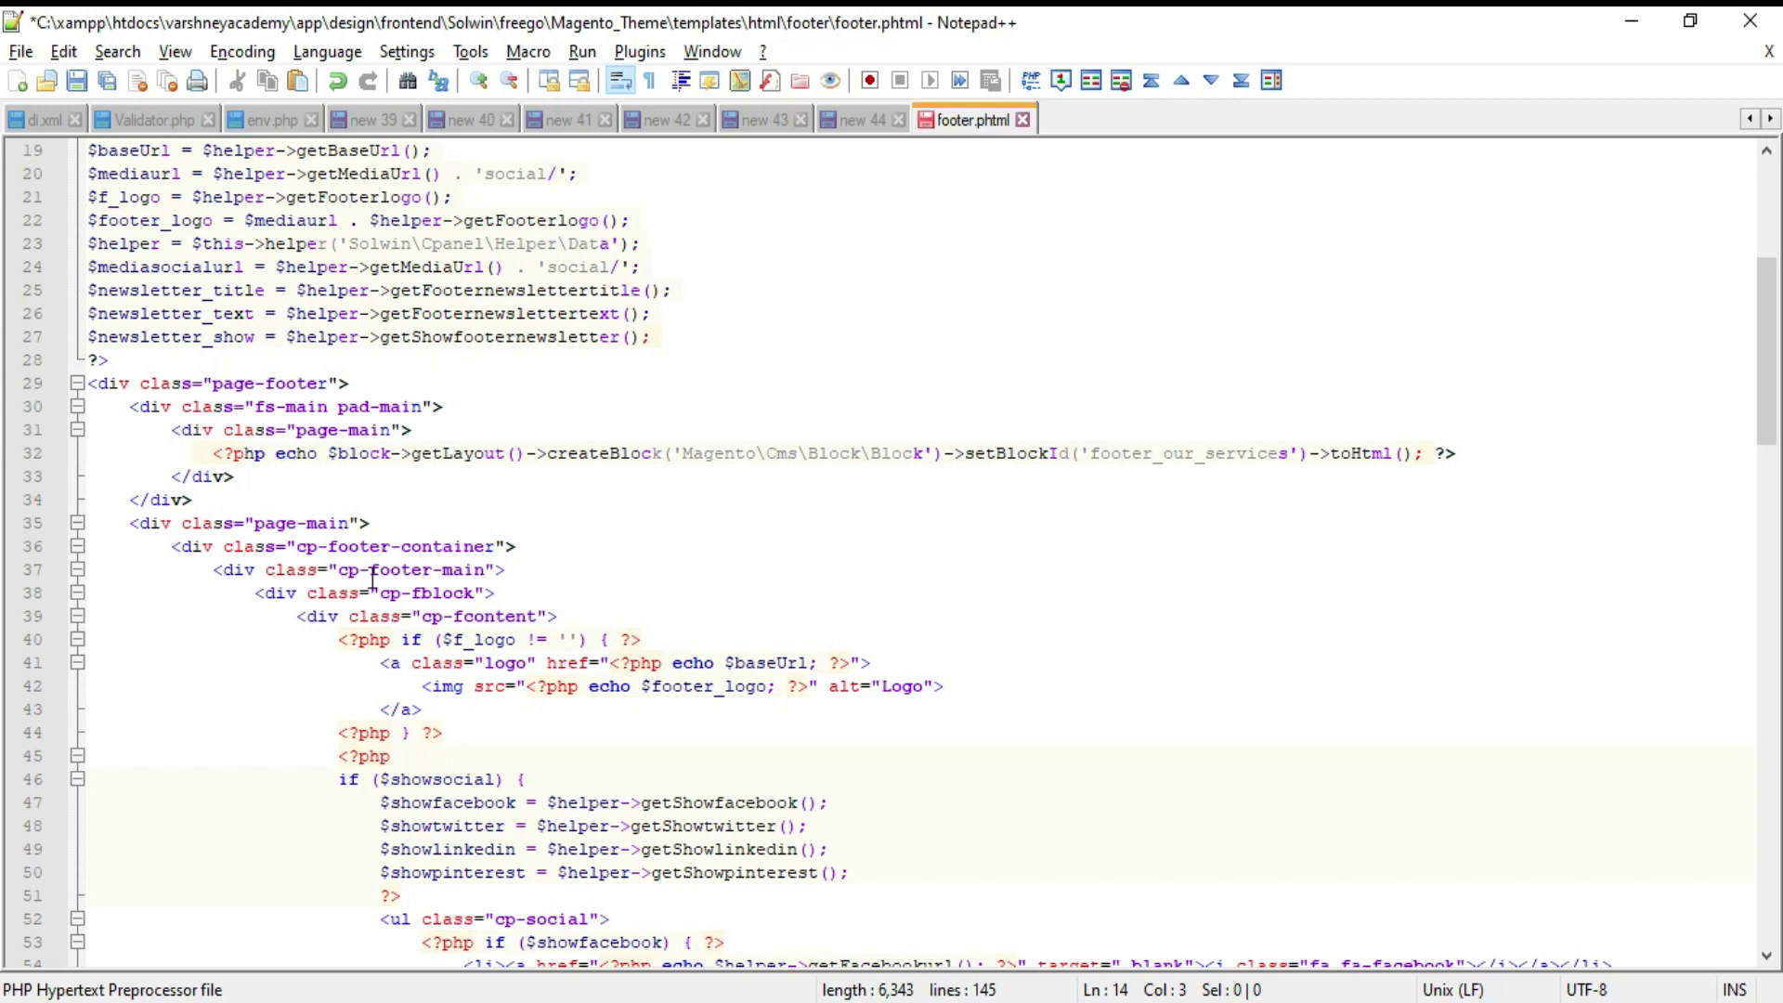
pyautogui.scroll(-3, 413, 699)
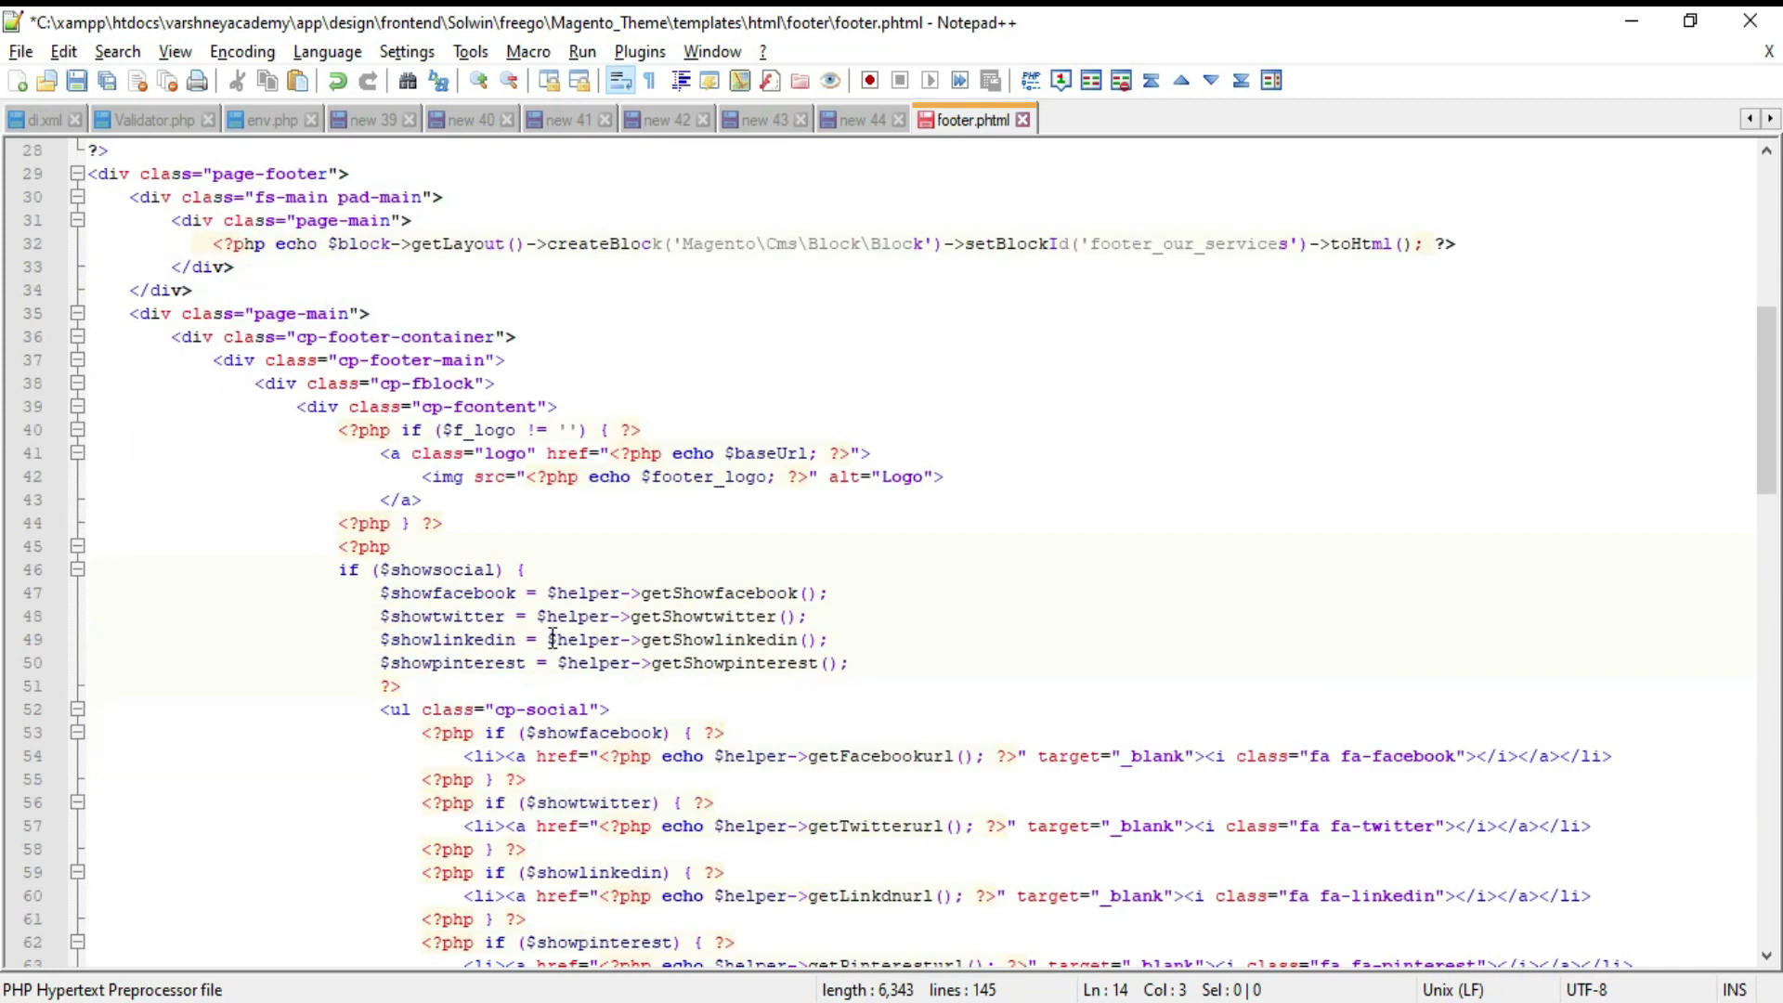
pyautogui.scroll(-3, 479, 694)
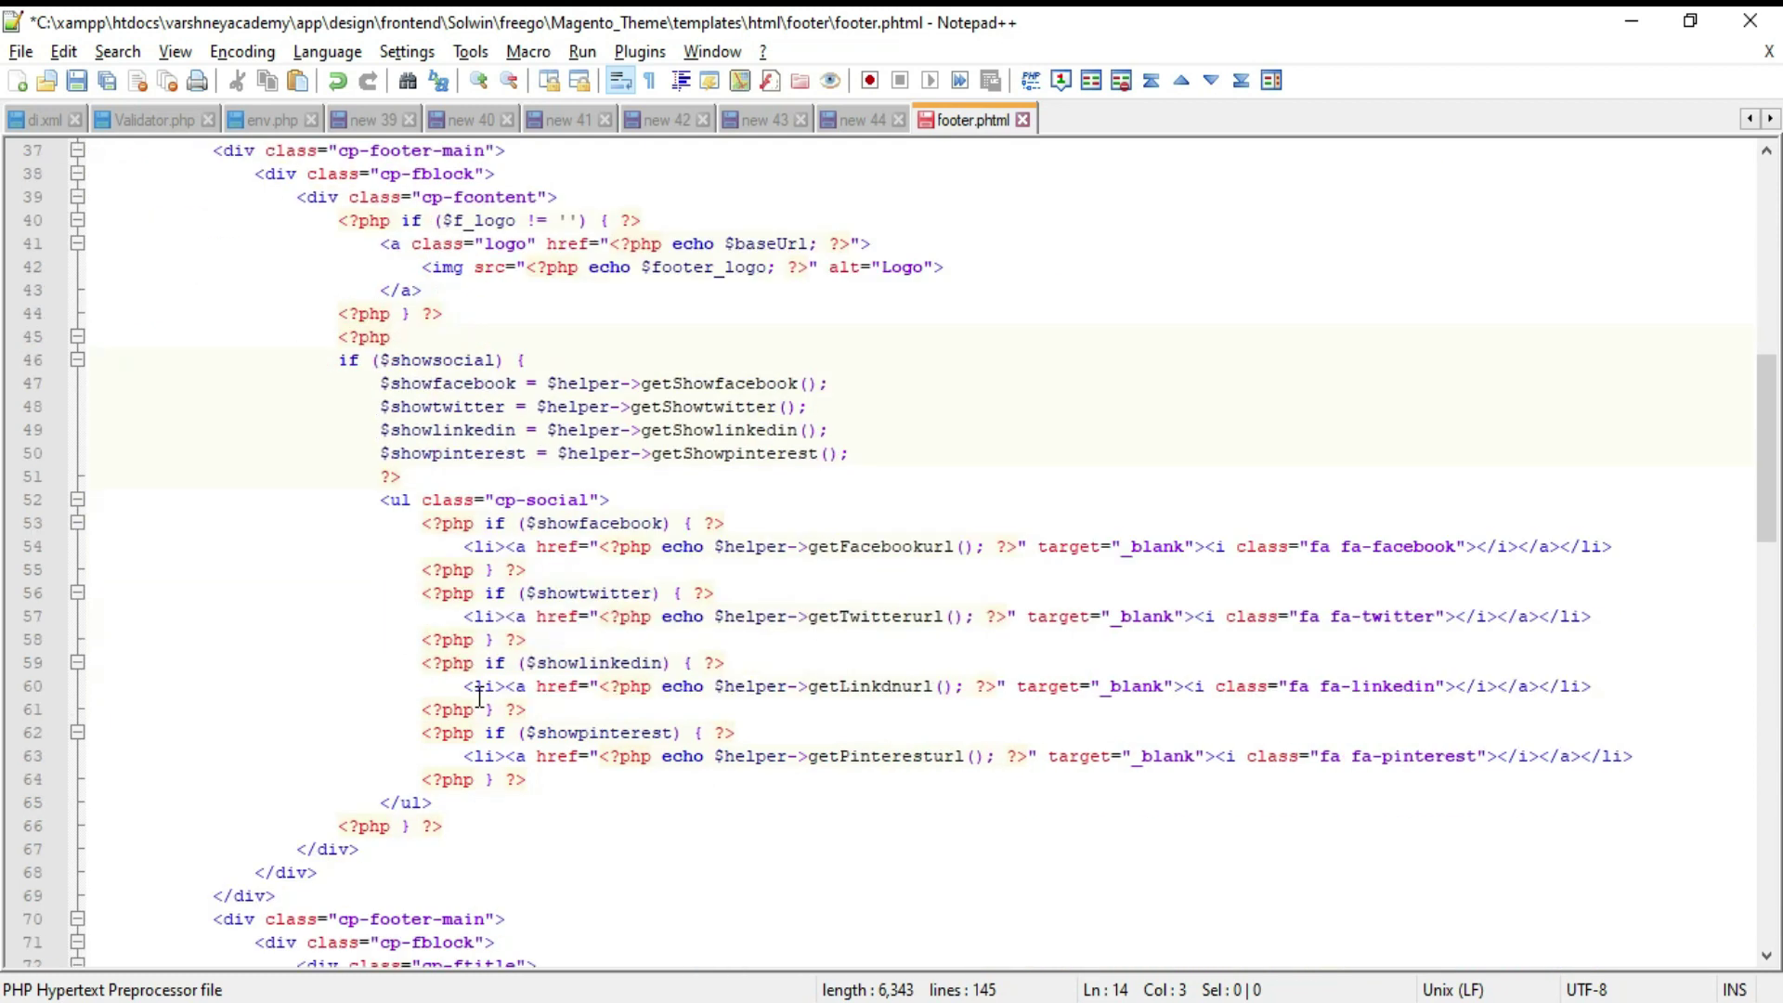
pyautogui.click(410, 804)
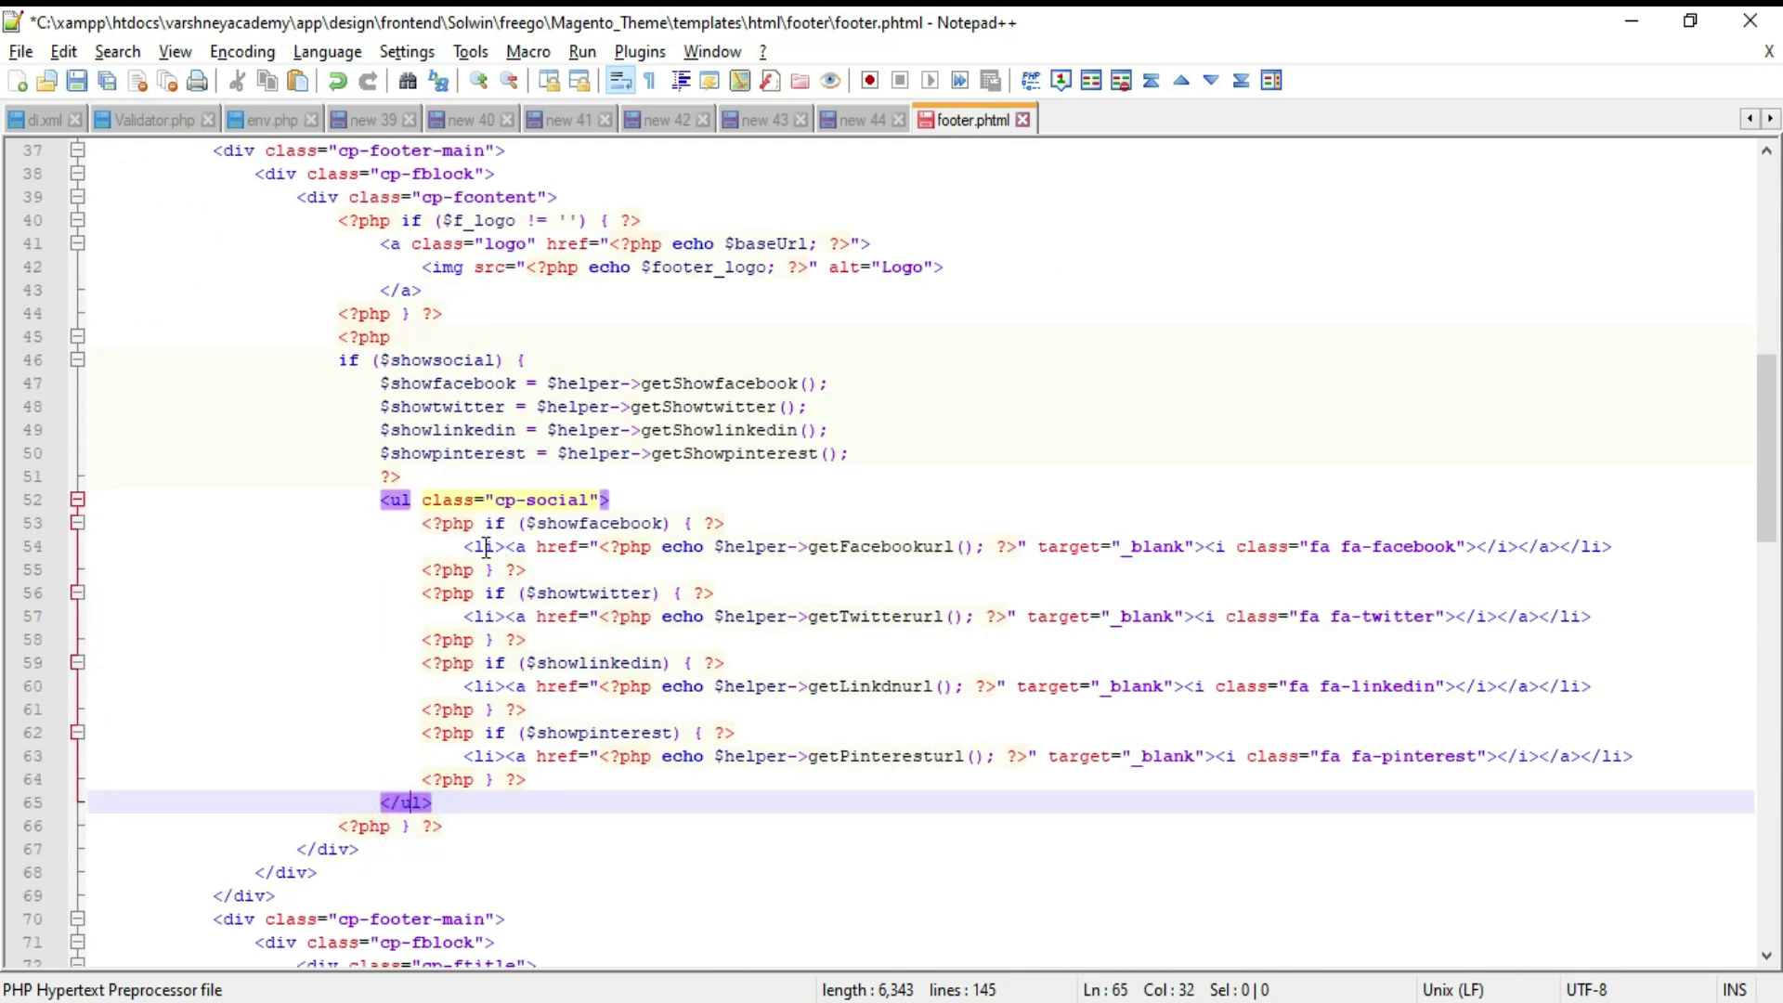
pyautogui.click(329, 849)
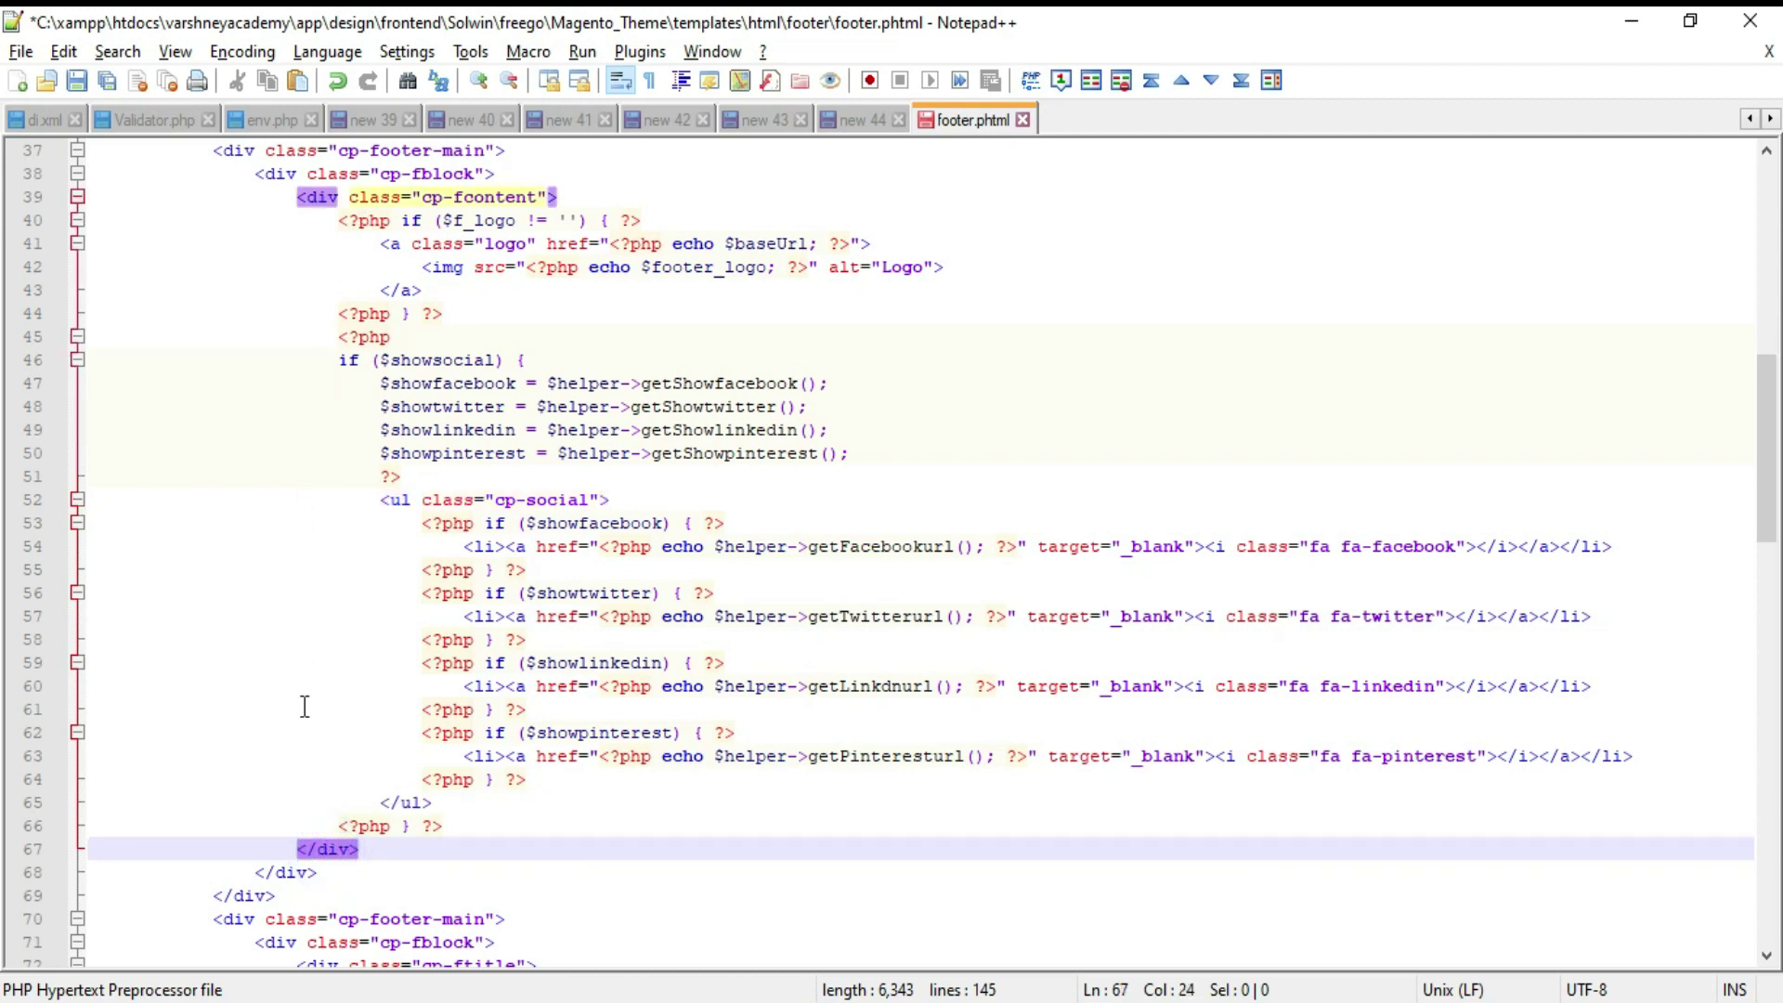
pyautogui.click(290, 868)
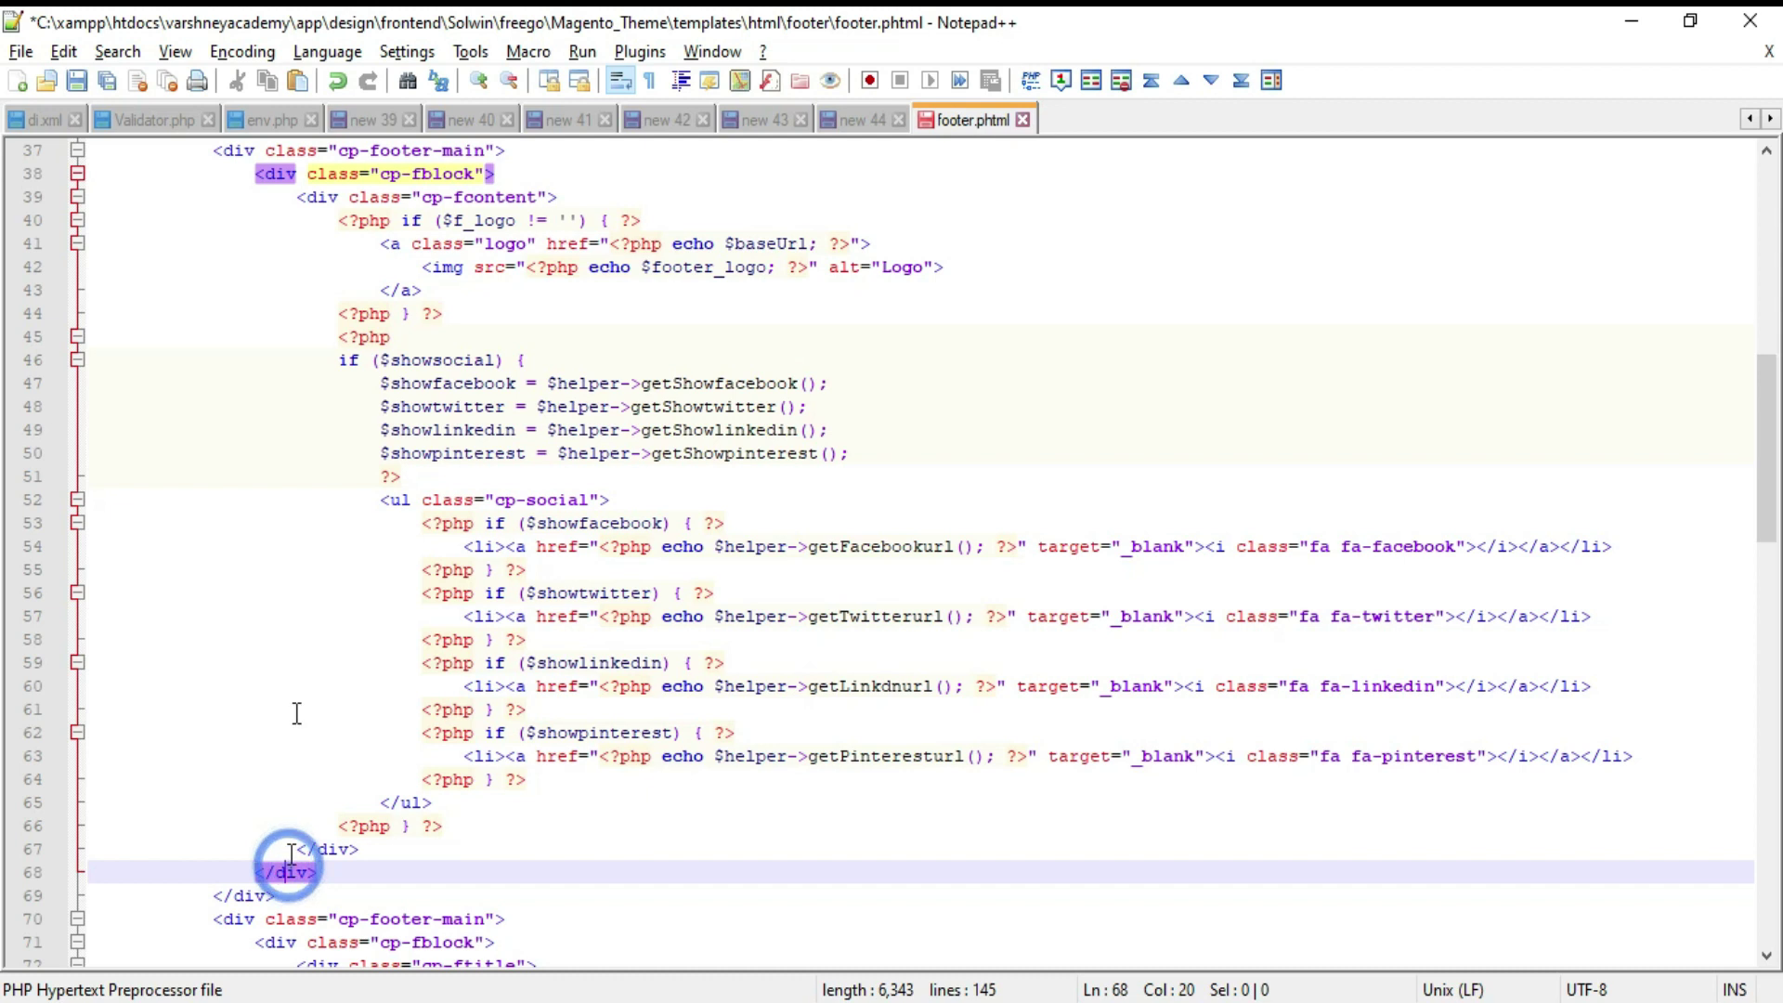
pyautogui.click(238, 150)
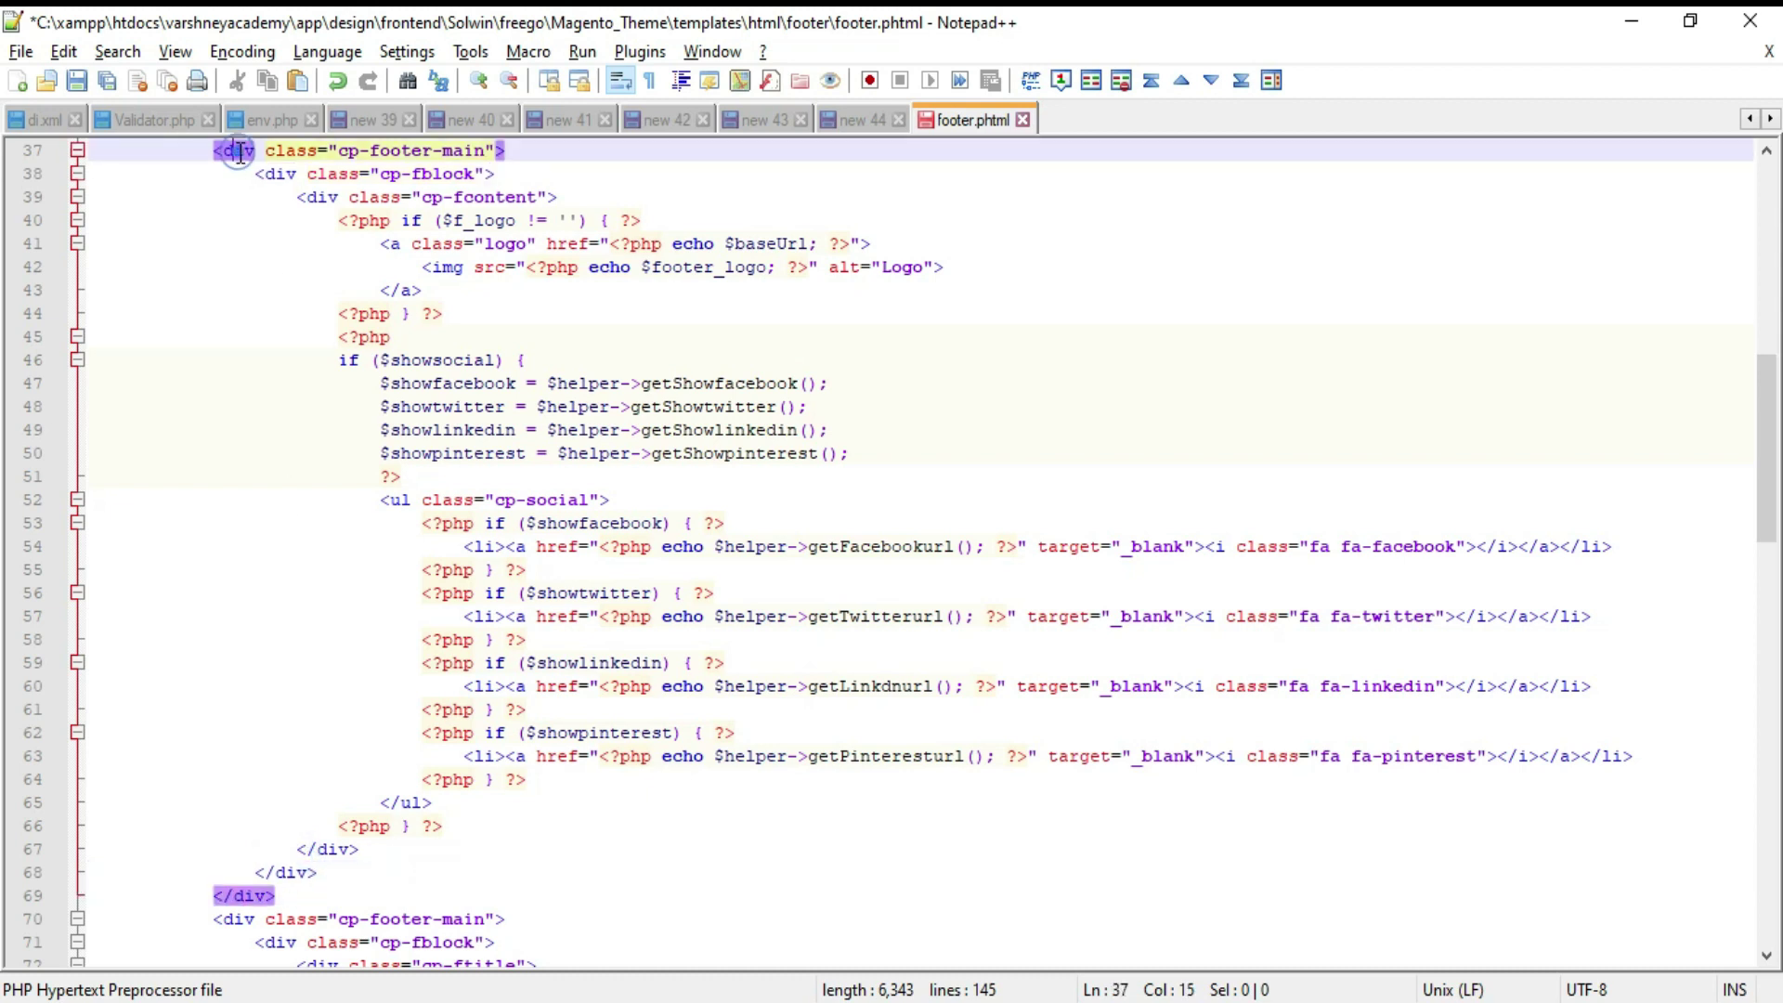
# Step: Insert an empty <div></div> pair in footer.phtml directly after the cp-footer-main div that holds the social icons
pyautogui.scroll(2, 267, 727)
pyautogui.scroll(-3, 266, 727)
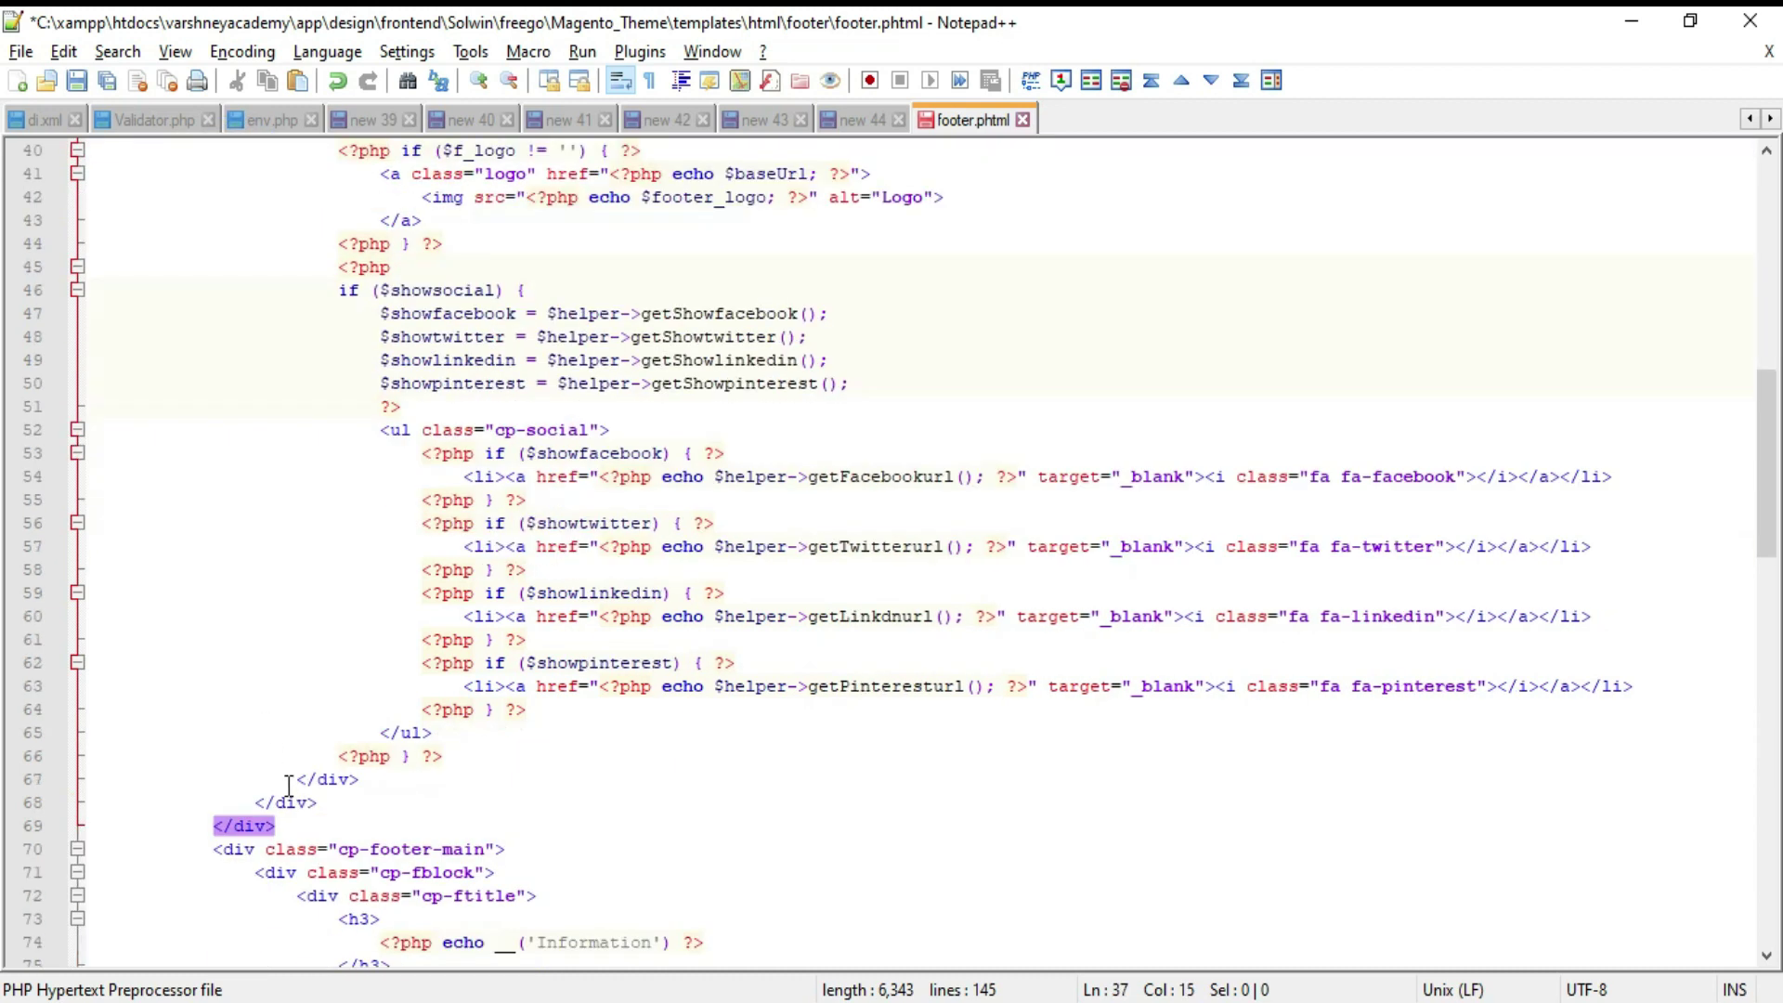
pyautogui.click(289, 821)
pyautogui.press('Return')
pyautogui.write('<div>')
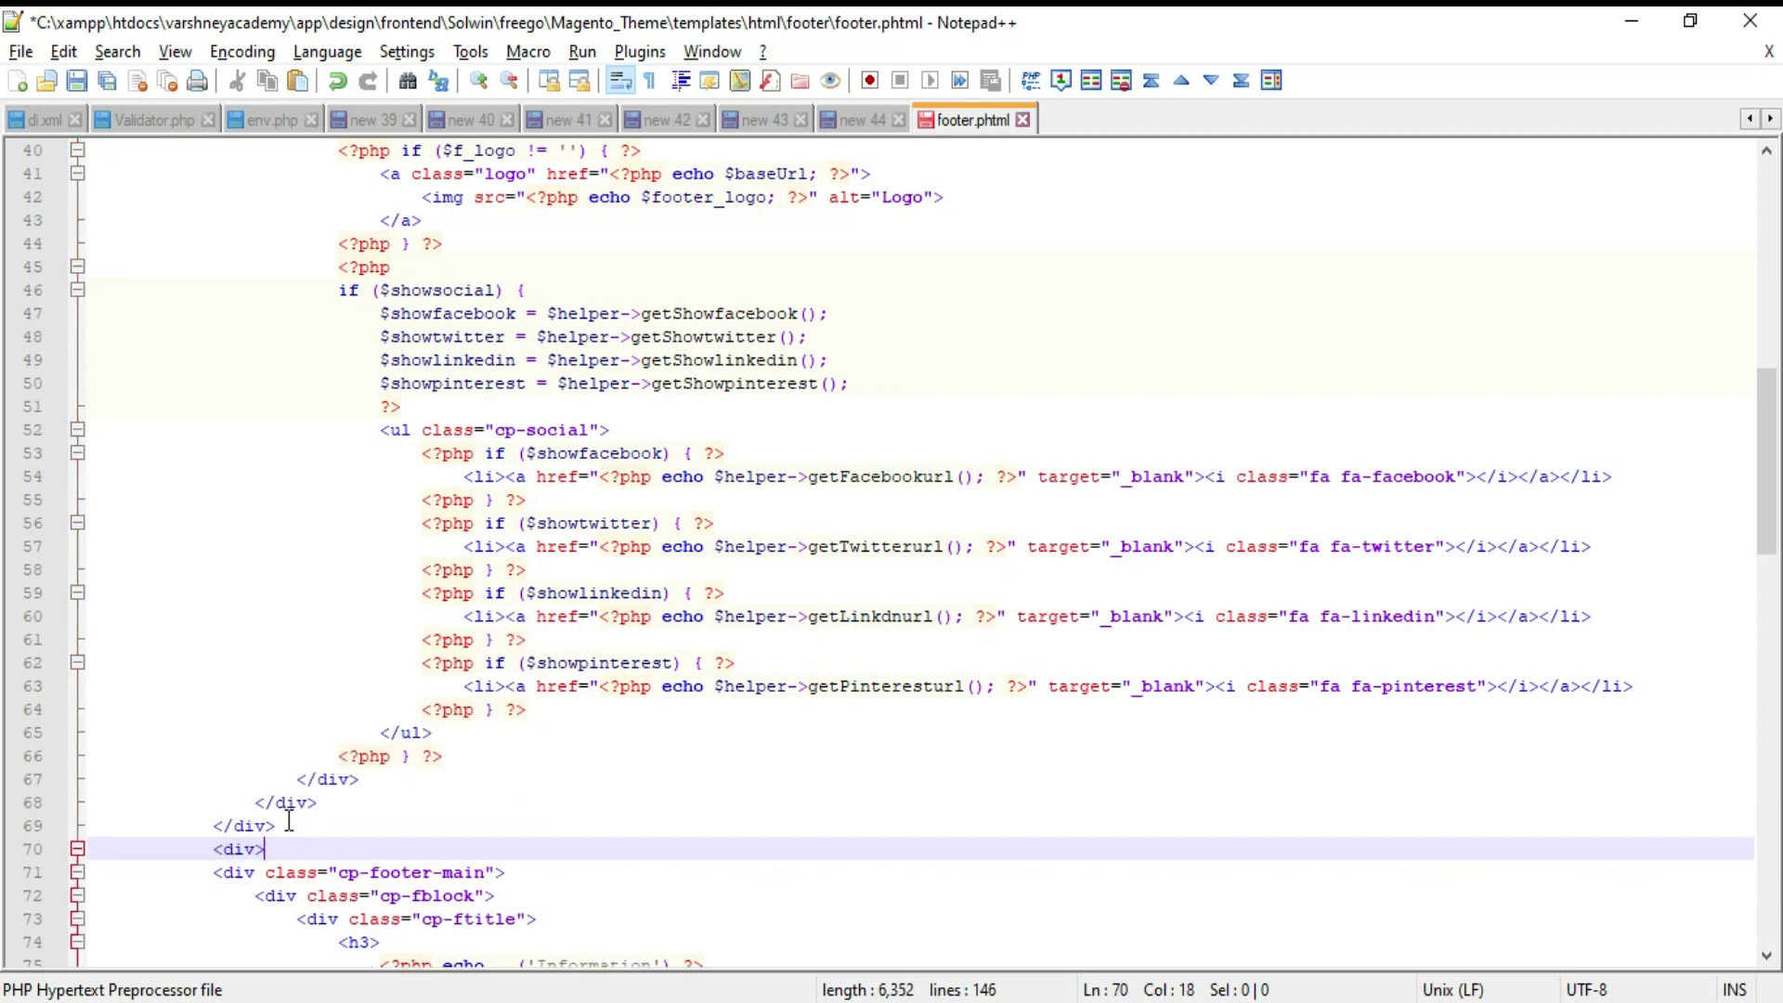
pyautogui.press('Return')
pyautogui.write('</div>')
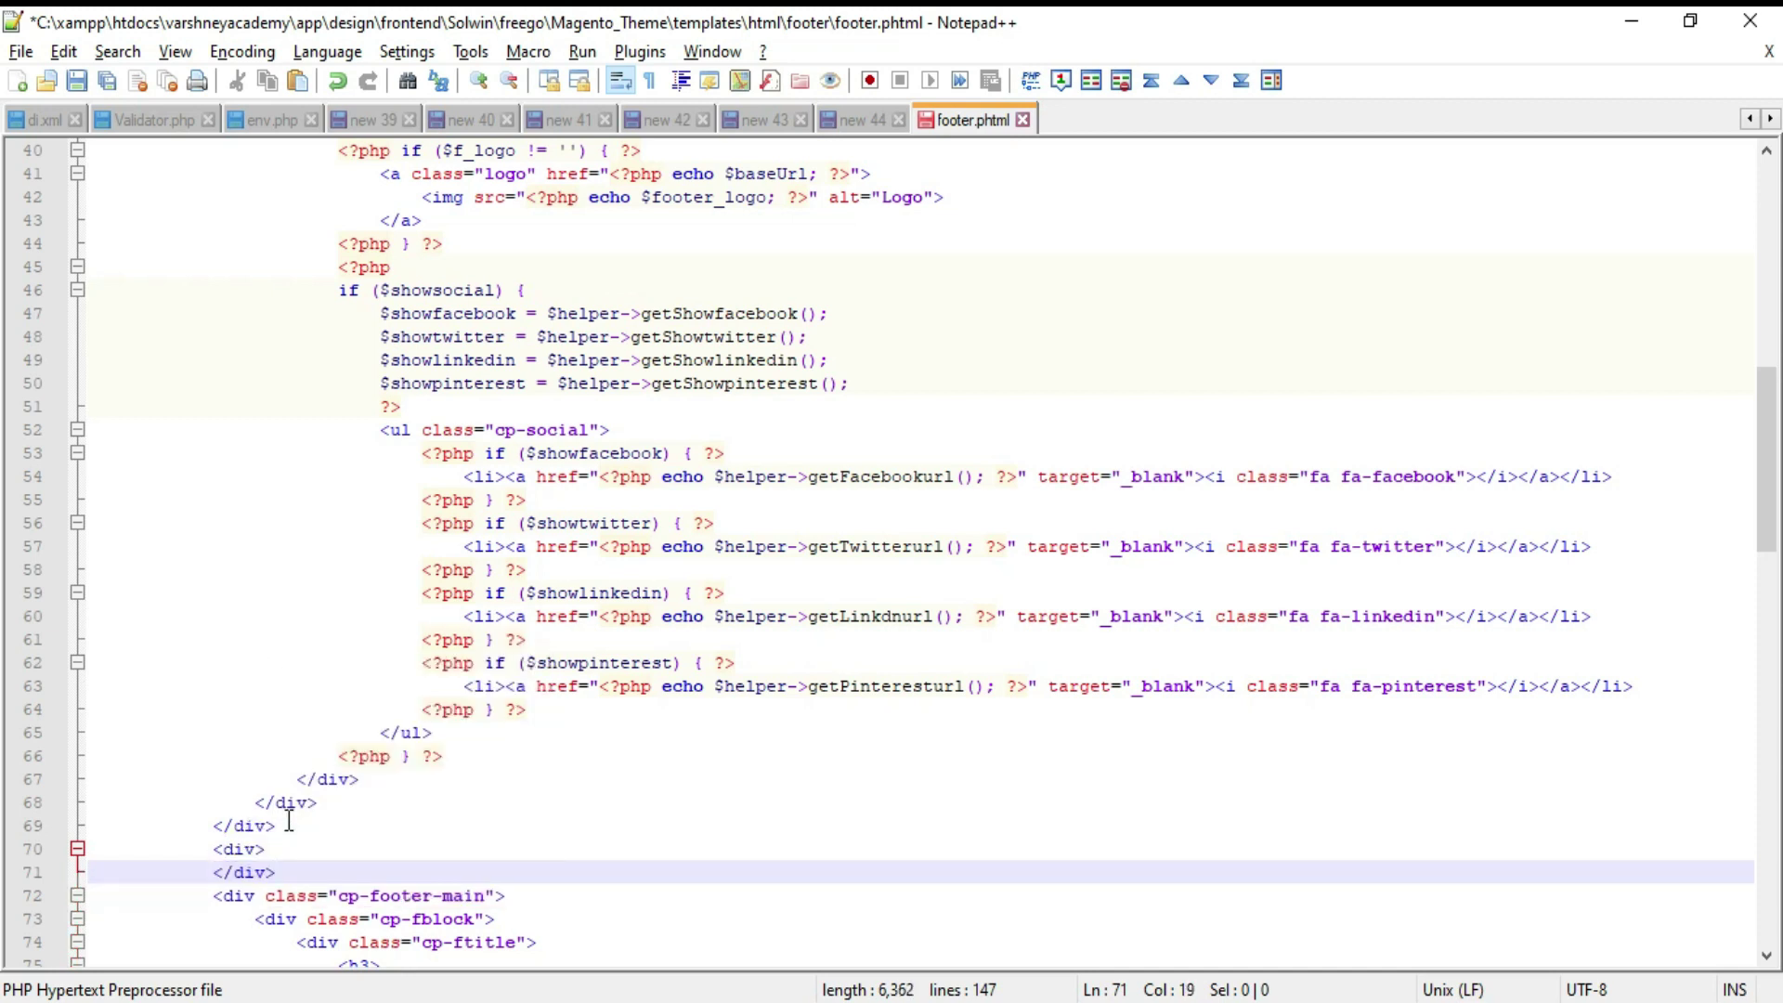
# Step: Copy the PHP createBlock snippet for .phtml files from the new 44 notes and paste it inside the empty div in footer.phtml
pyautogui.press('Home')
pyautogui.press('Return')
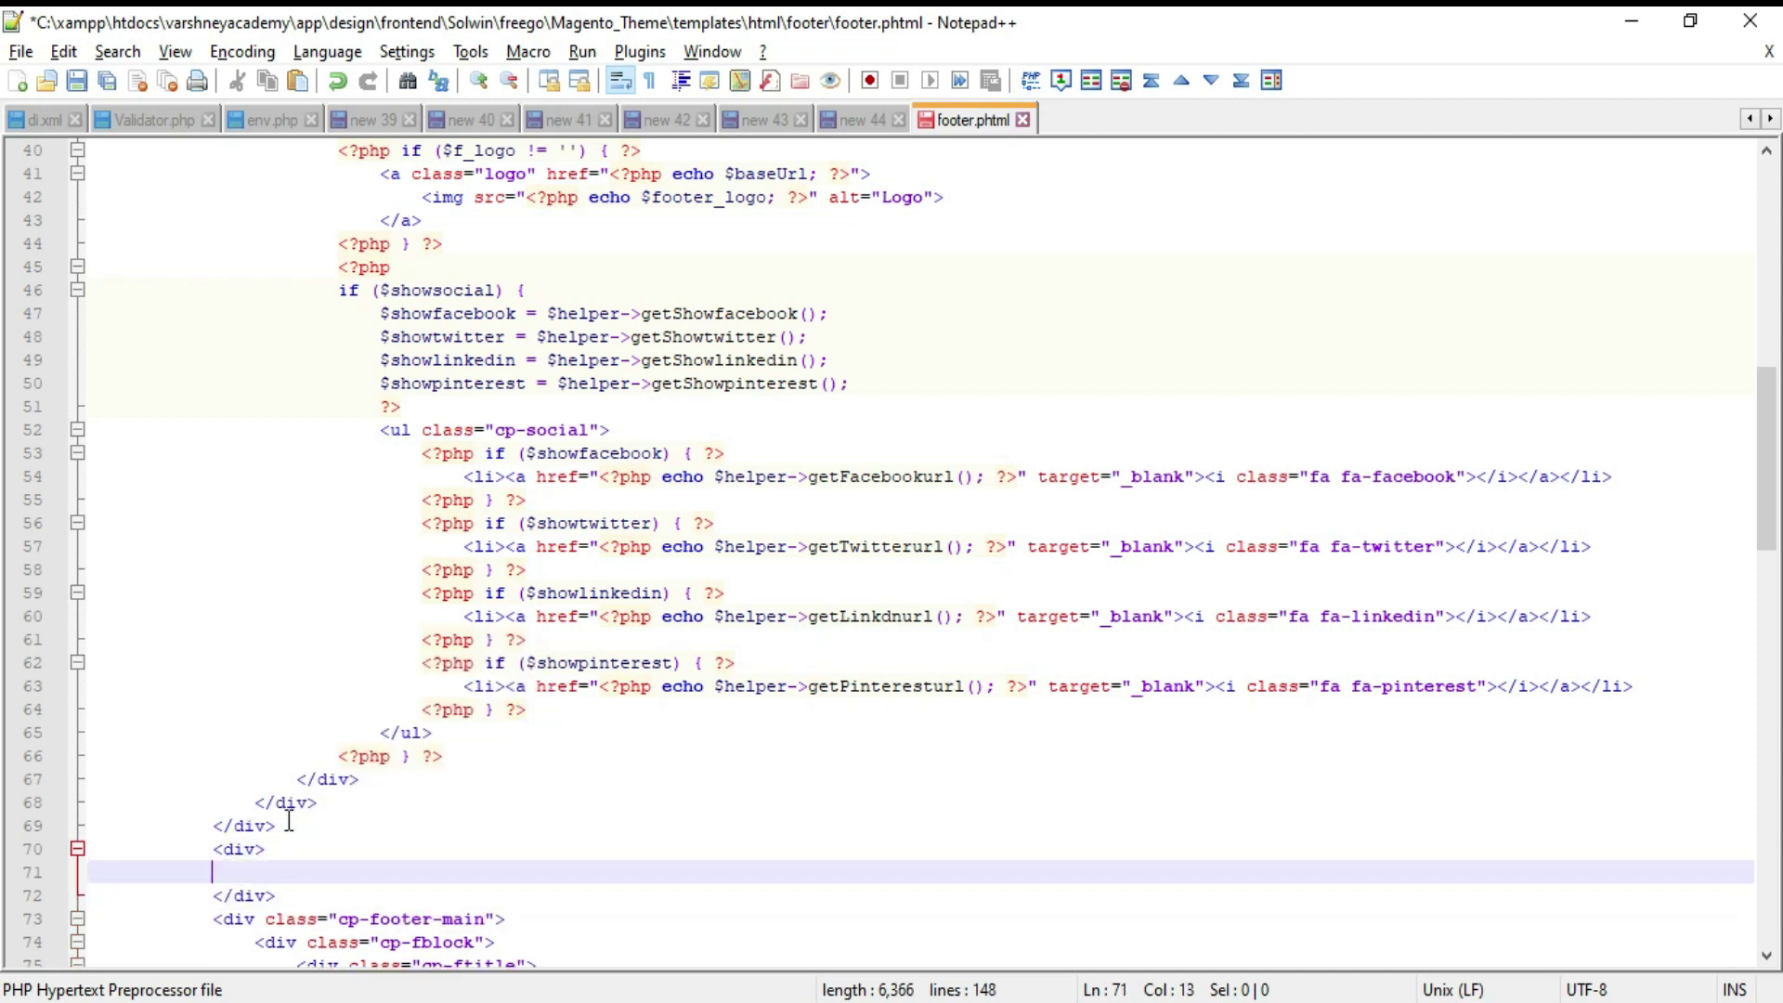
pyautogui.press('Tab')
pyautogui.click(845, 113)
pyautogui.click(765, 198)
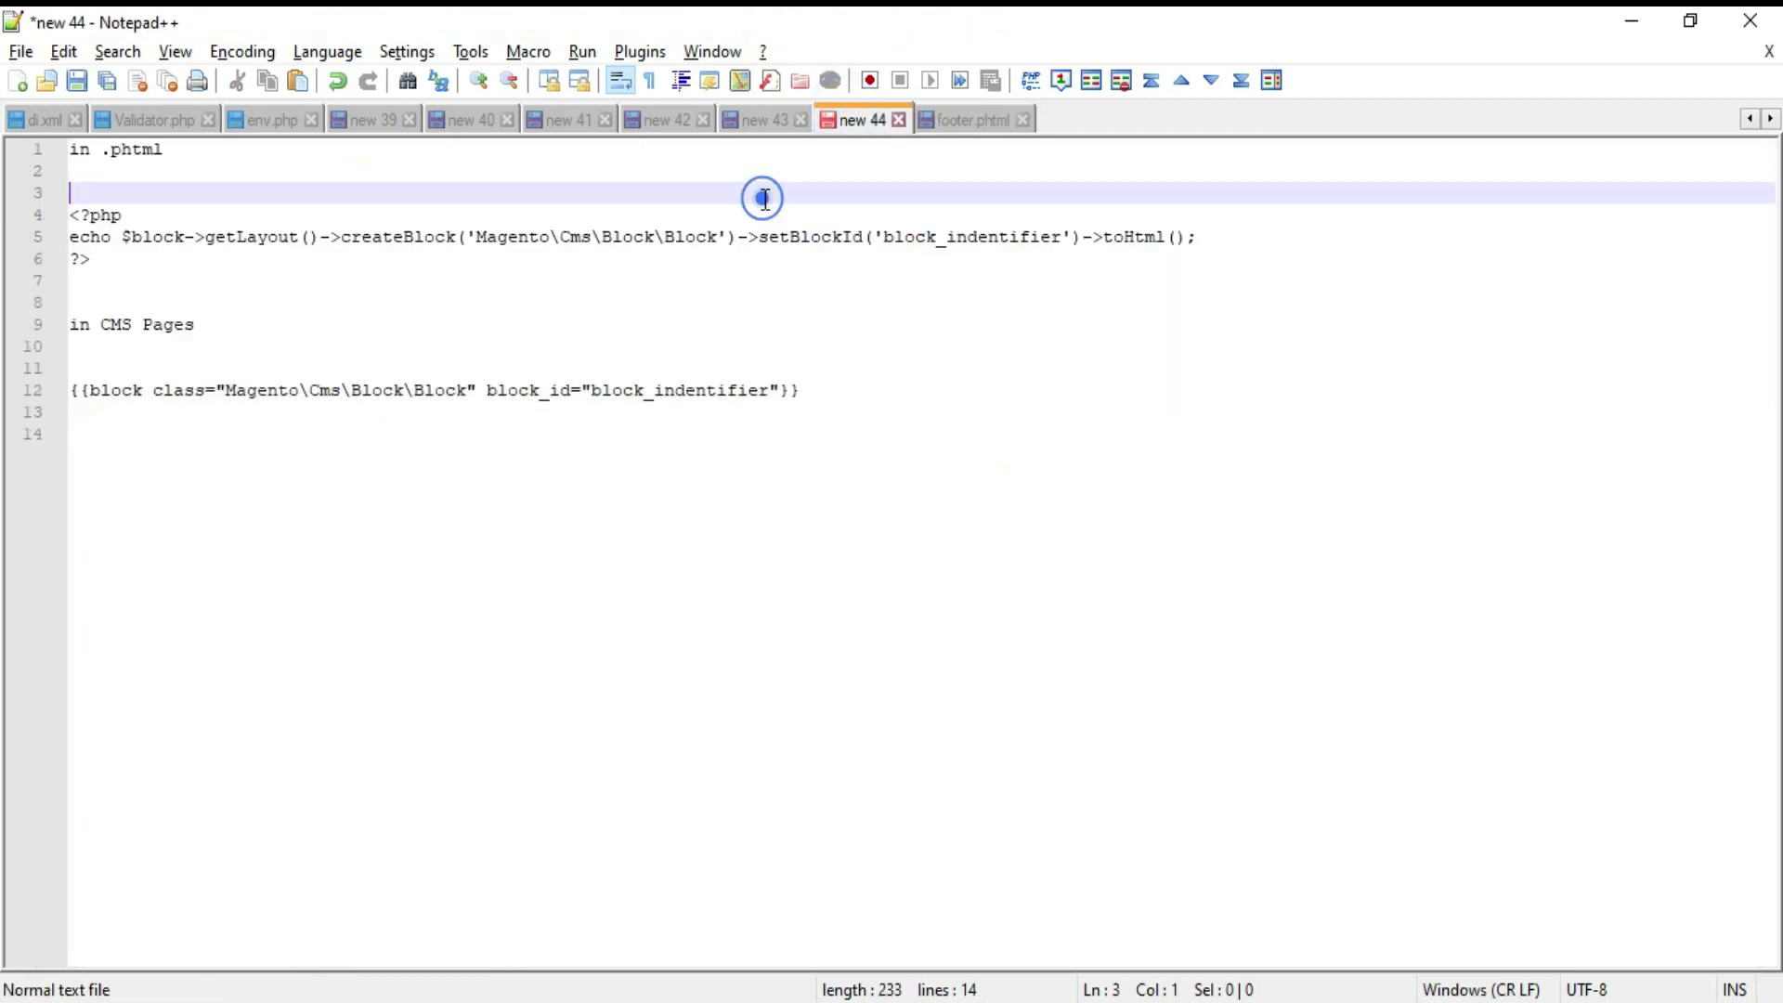
pyautogui.click(117, 257)
pyautogui.moveTo(101, 249); pyautogui.dragTo(59, 221)
pyautogui.hotkey('ctrl', 'c')
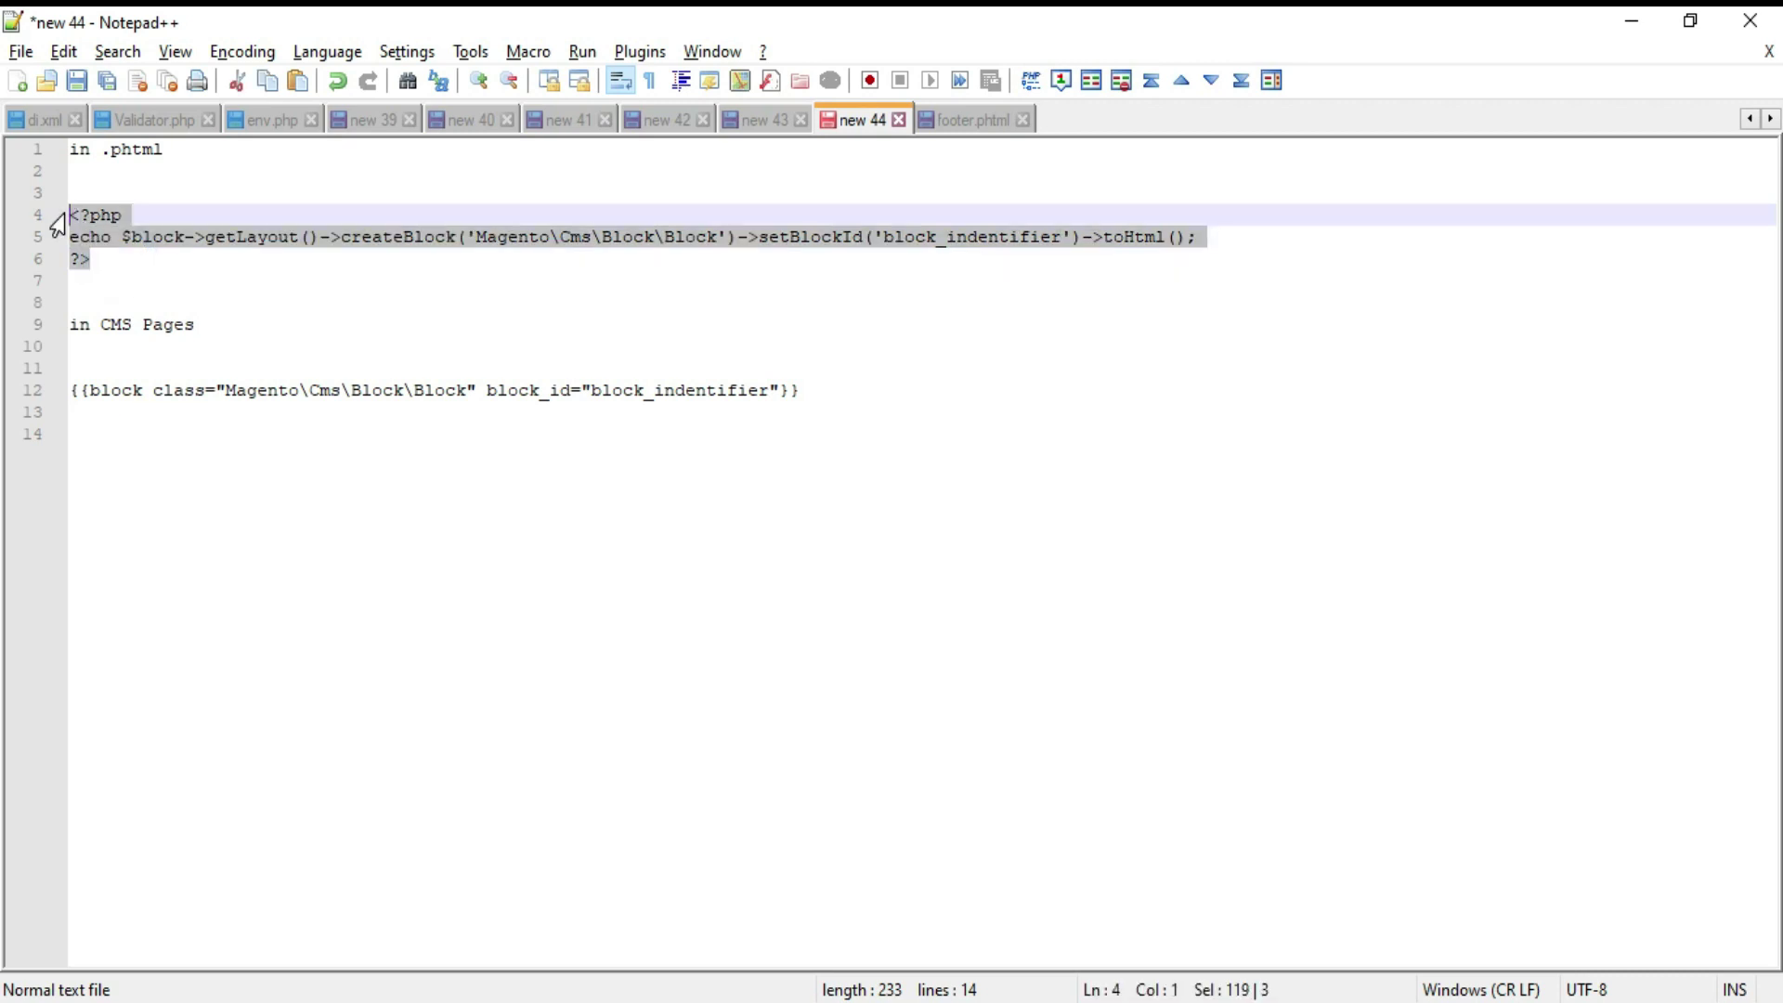
pyautogui.click(956, 116)
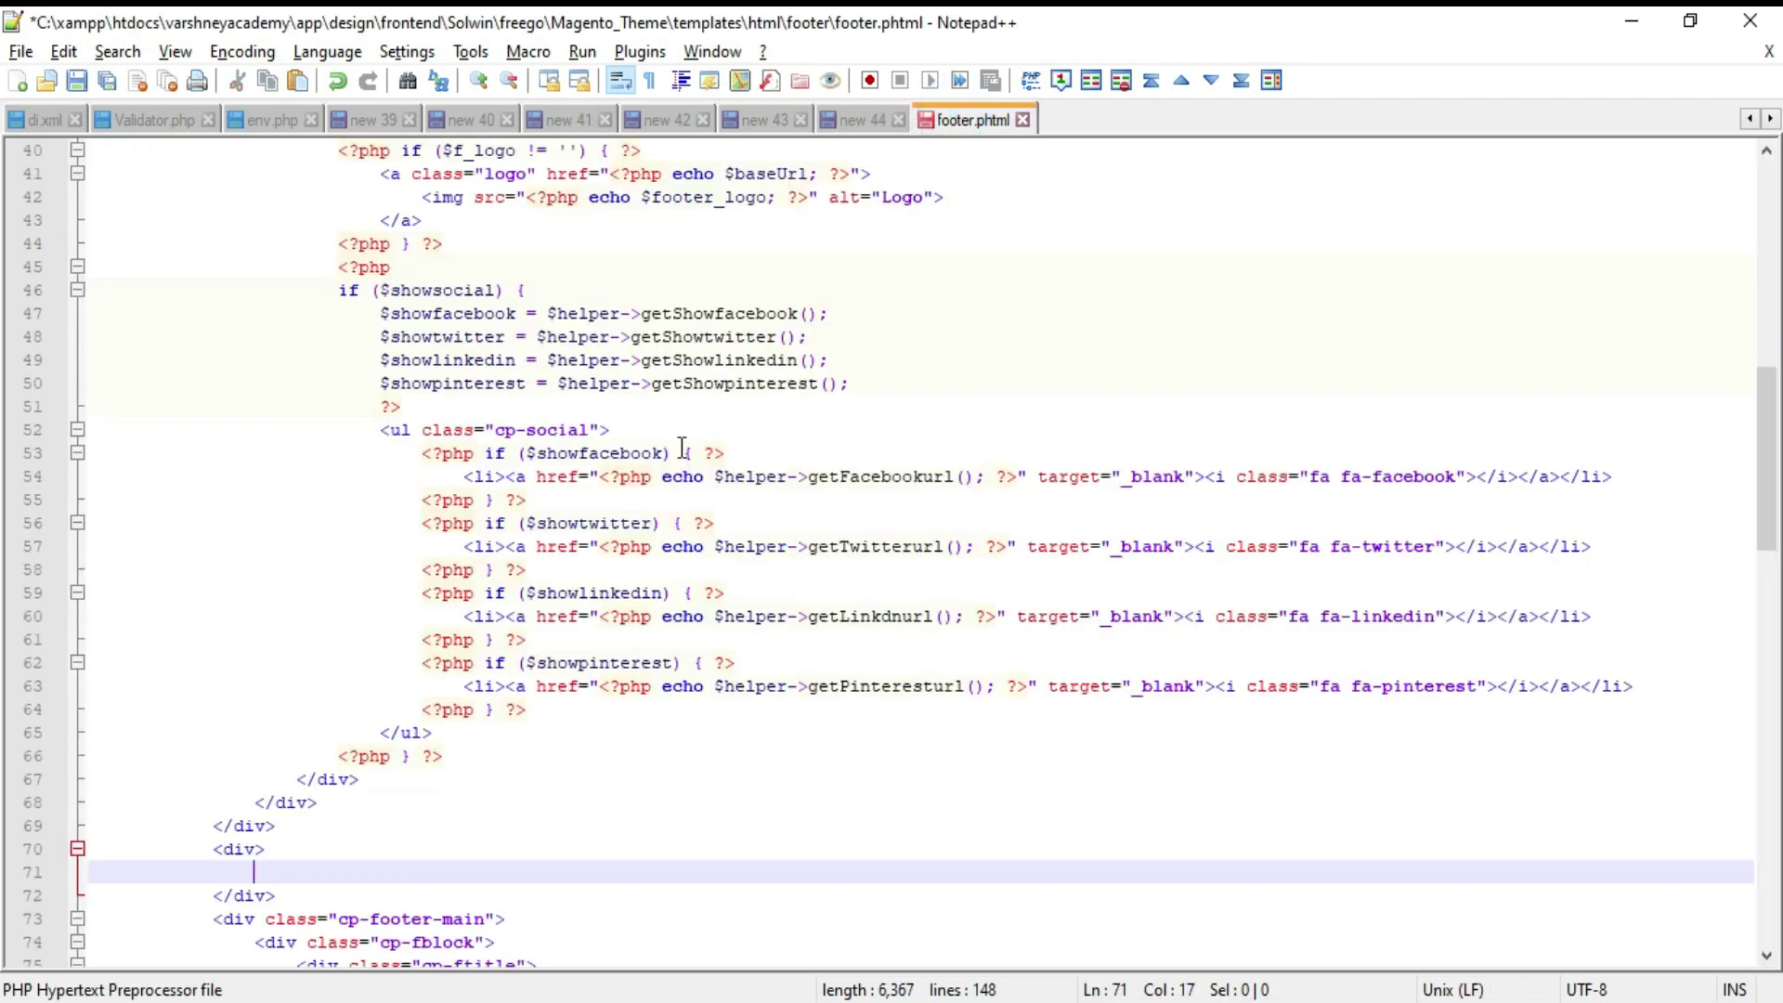
pyautogui.hotkey('ctrl', 'v')
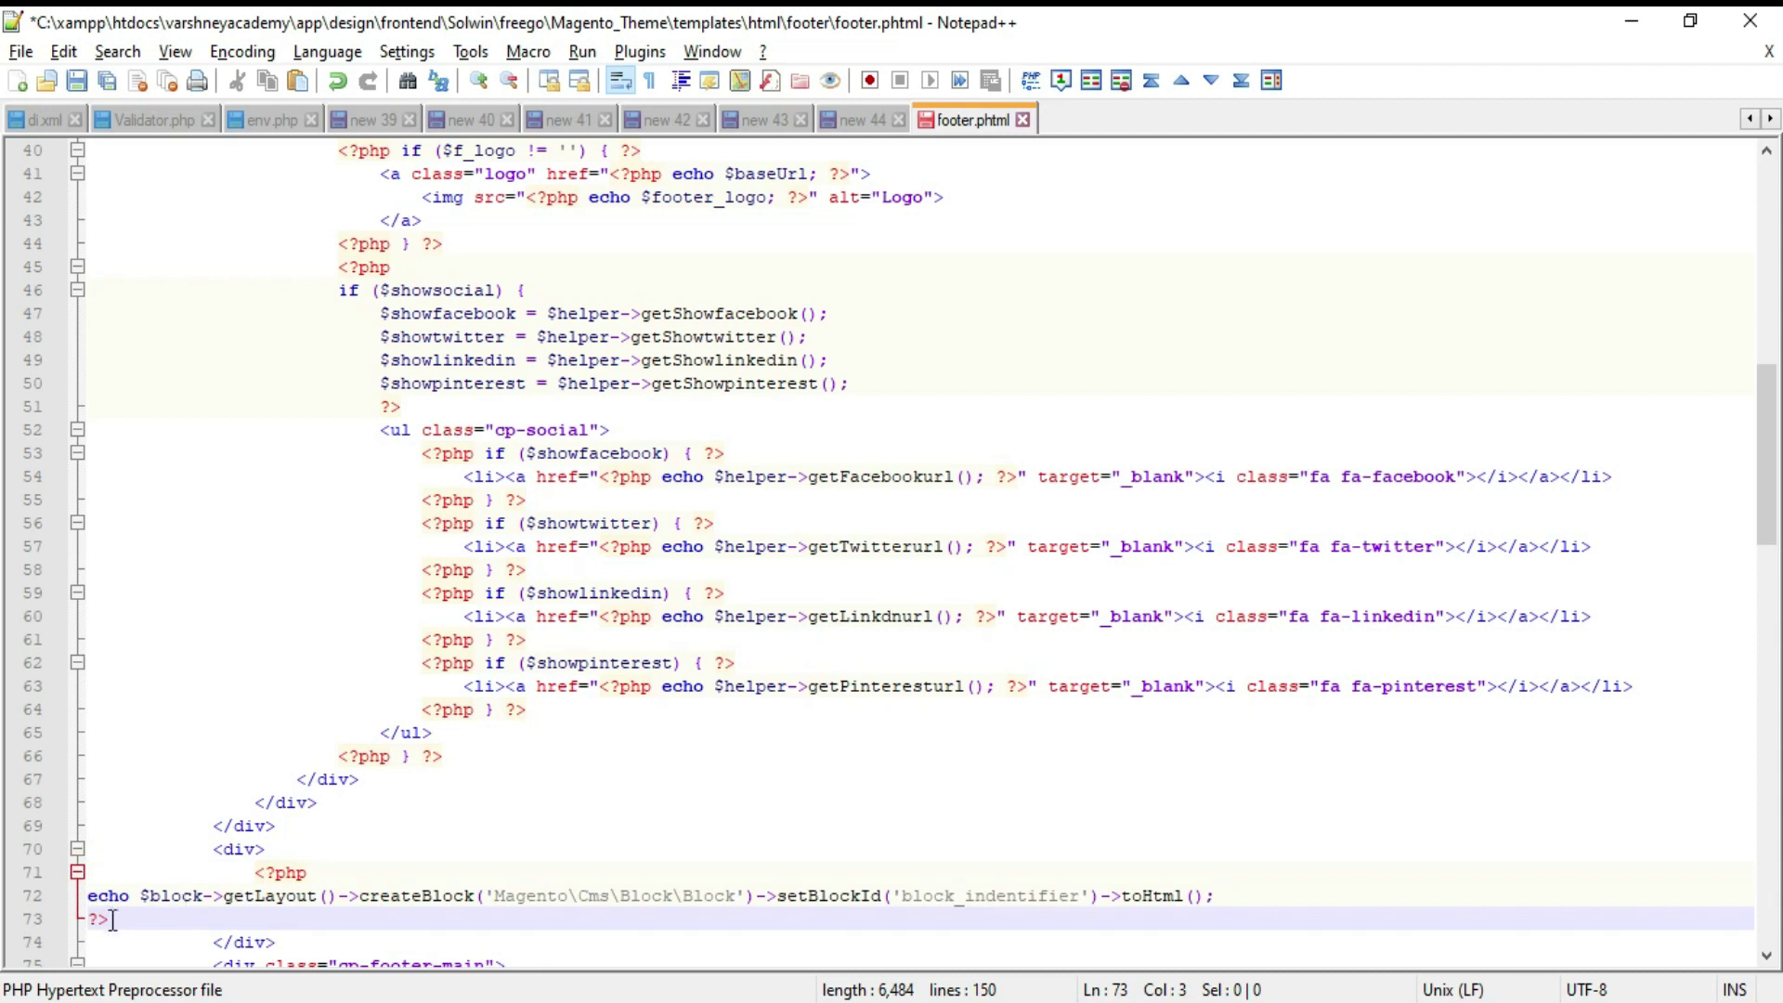
# Step: Indent the pasted echo line and closing ?> to align with the opening <?php tag inside the div
pyautogui.moveTo(112, 919); pyautogui.dragTo(87, 895)
pyautogui.press('Tab')
pyautogui.press('Tab')
pyautogui.press('Tab')
pyautogui.press('Tab')
pyautogui.click(320, 924)
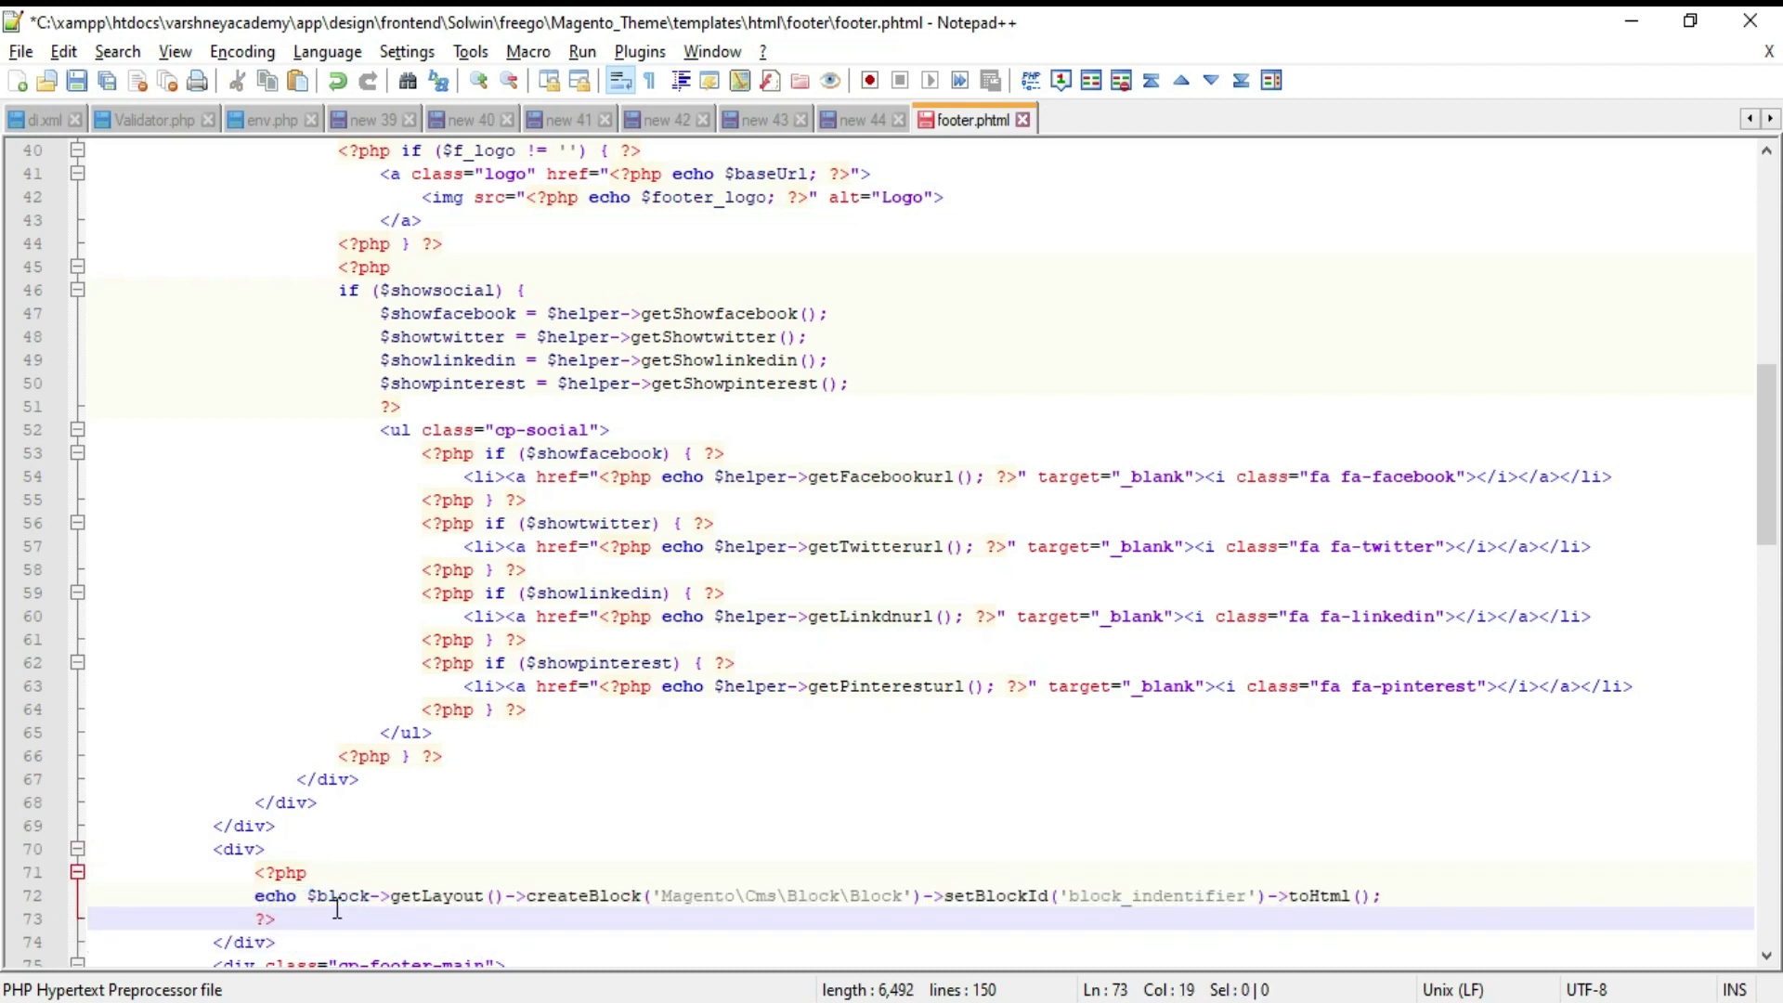
# Step: Examine the parts of the pasted echo statement: $block, getLayout, createBlock, the Magento\Cms\Block\Block class and setBlockId
pyautogui.doubleClick(343, 896)
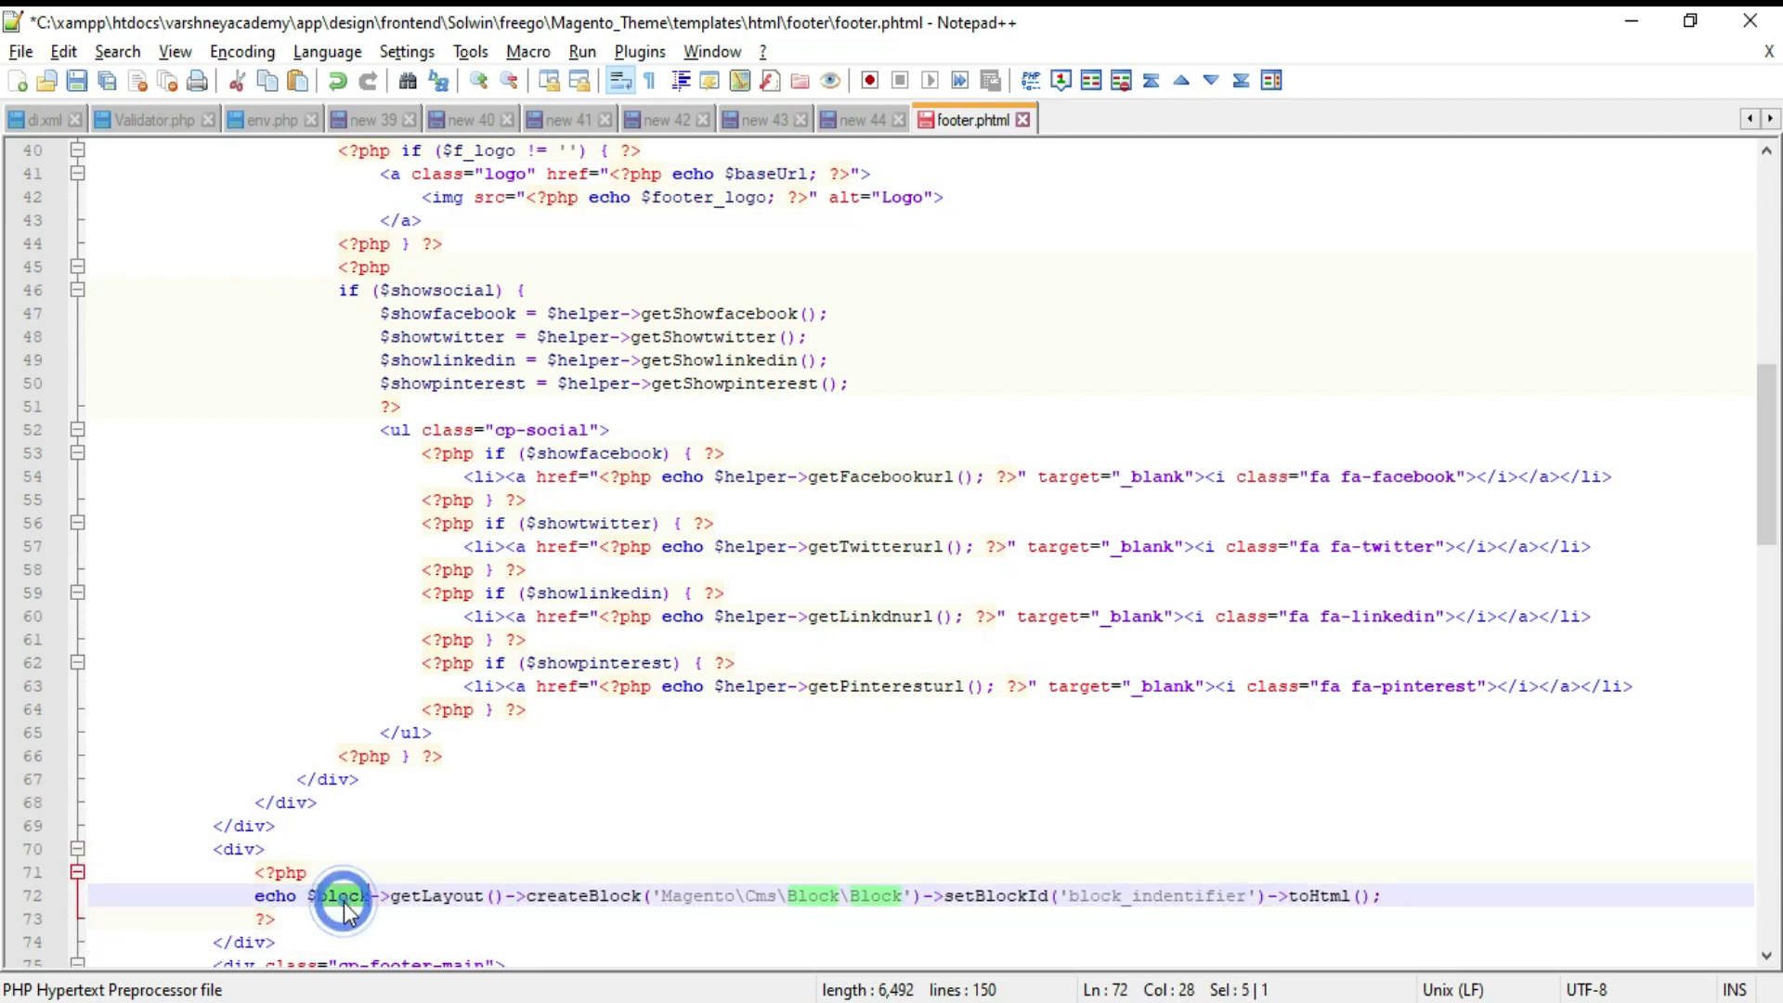
pyautogui.doubleClick(420, 897)
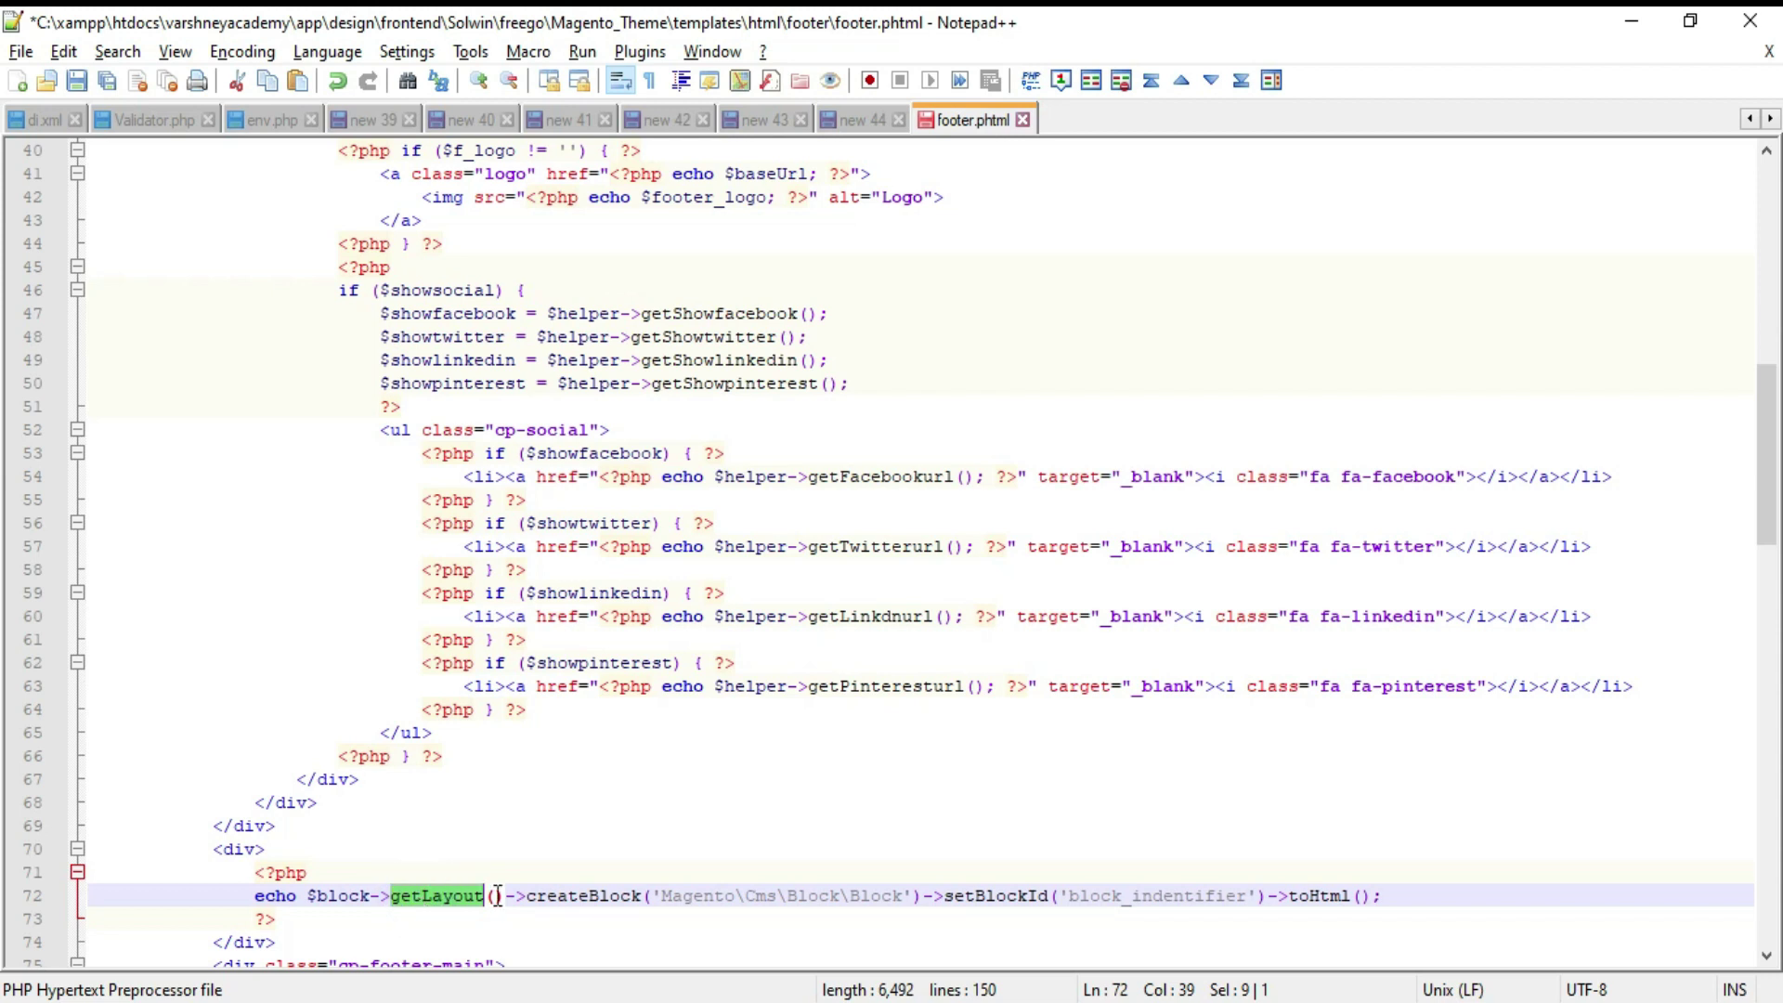
pyautogui.doubleClick(555, 896)
pyautogui.moveTo(661, 896); pyautogui.dragTo(840, 896)
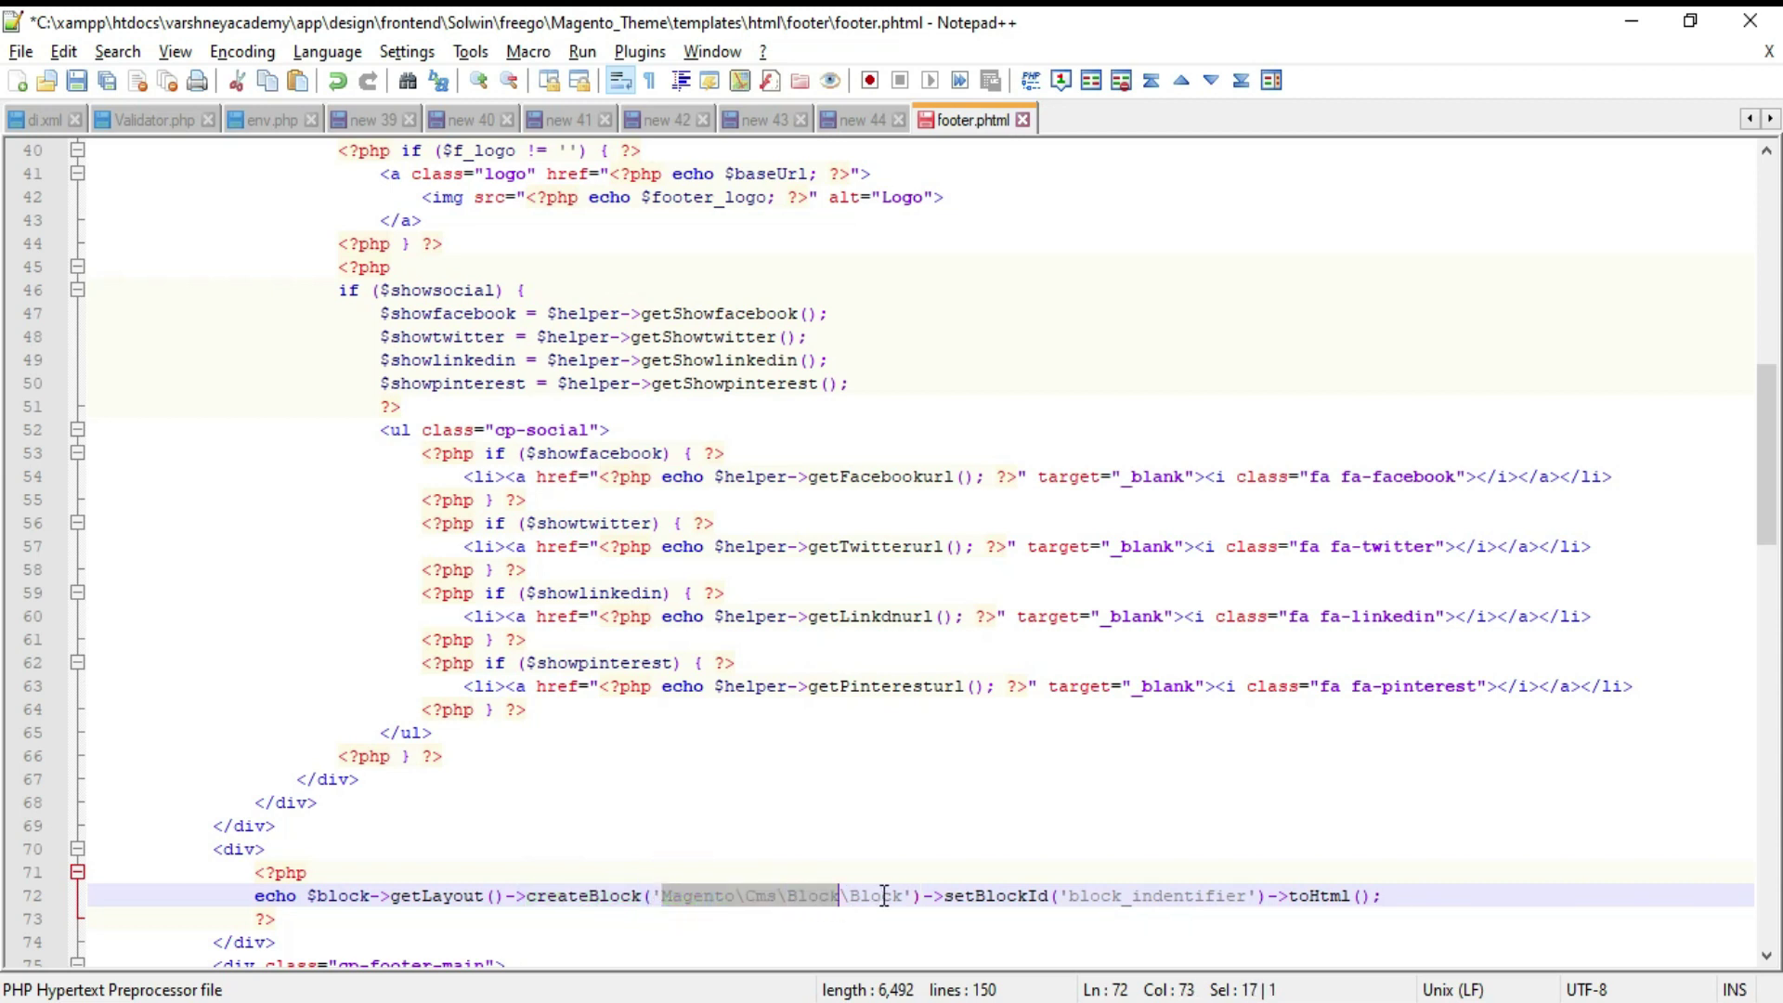
pyautogui.doubleClick(982, 896)
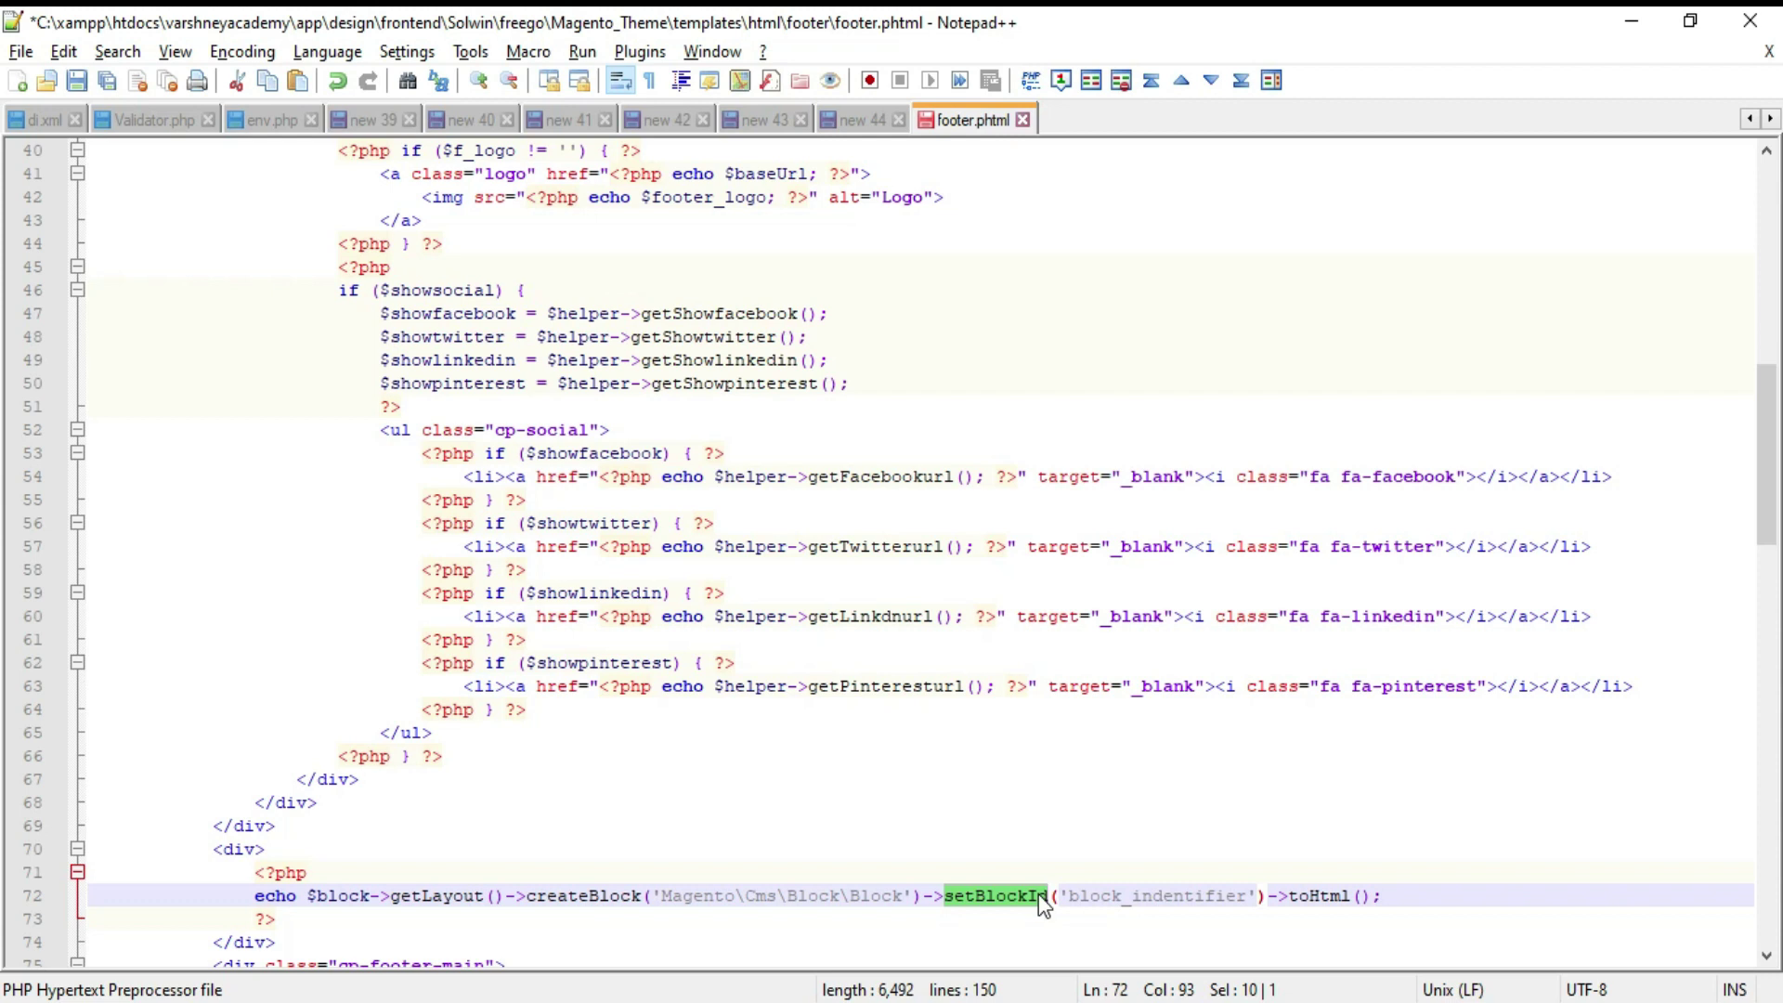
# Step: Replace the placeholder identifier in setBlockId with footer_link and save footer.phtml
pyautogui.click(1249, 894)
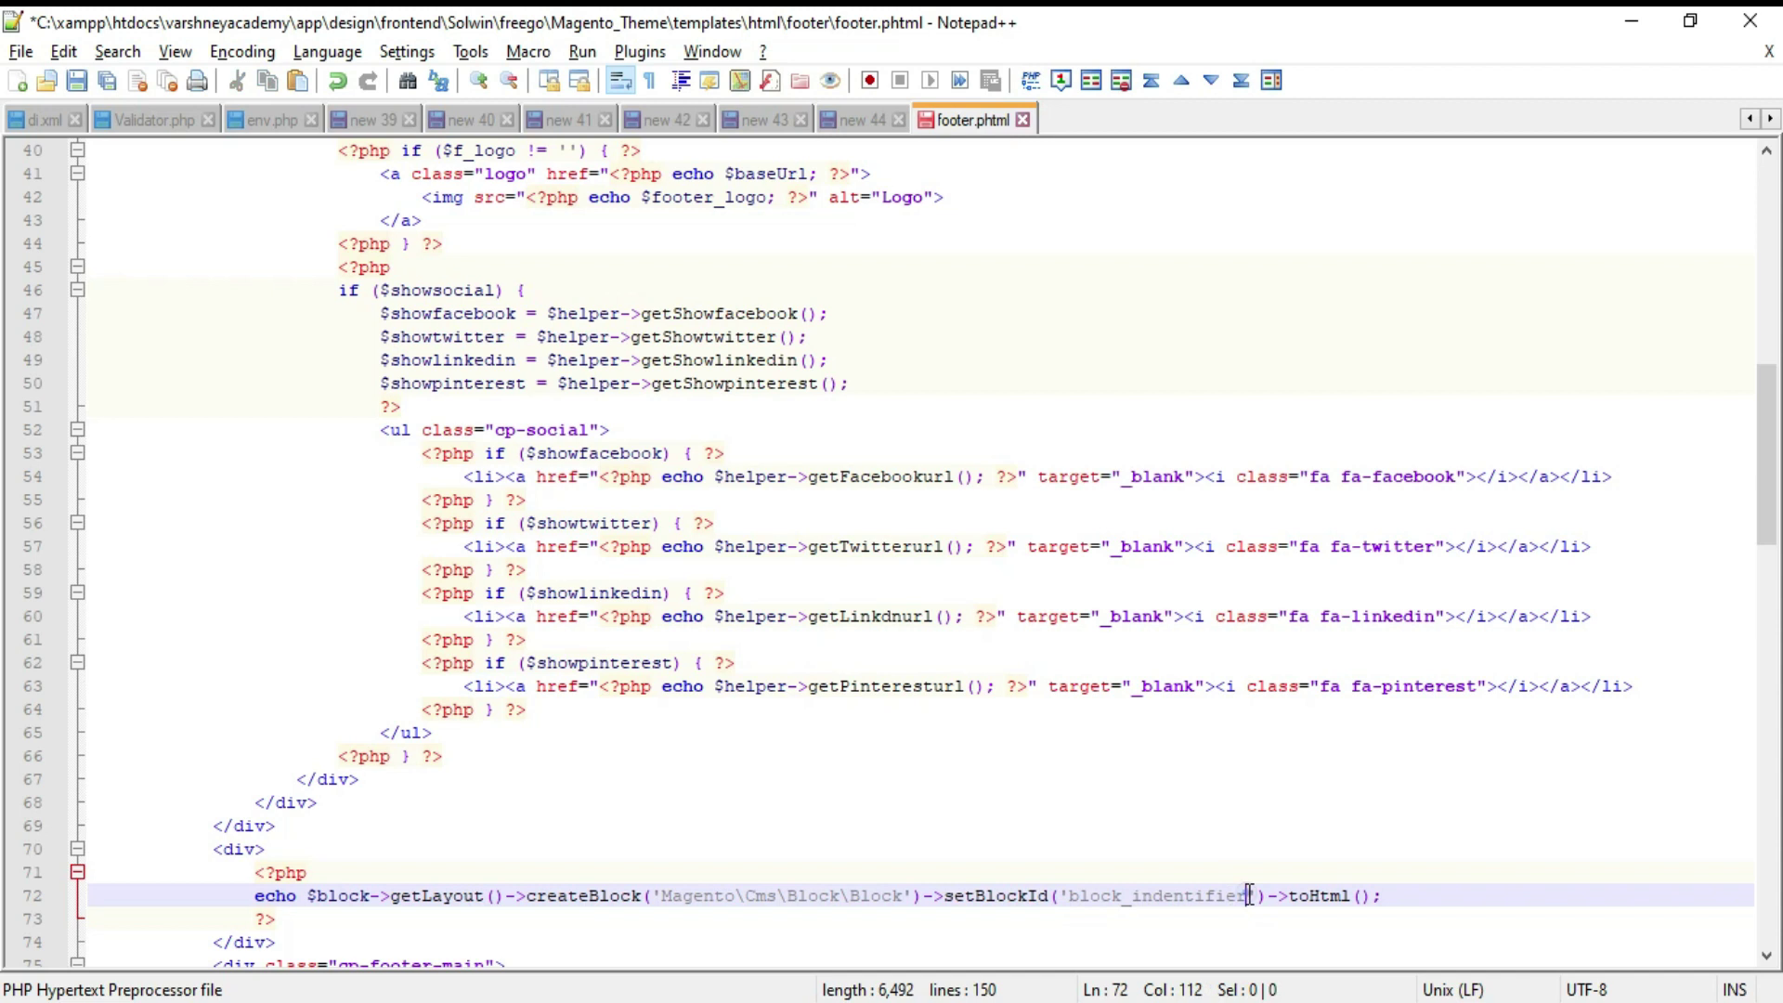
pyautogui.press('BackSpace')
pyautogui.press('BackSpace')
pyautogui.press('BackSpace')
pyautogui.press('BackSpace')
pyautogui.press('BackSpace')
pyautogui.press('BackSpace')
pyautogui.press('BackSpace')
pyautogui.press('BackSpace')
pyautogui.press('BackSpace')
pyautogui.press('BackSpace')
pyautogui.press('BackSpace')
pyautogui.press('BackSpace')
pyautogui.press('BackSpace')
pyautogui.press('BackSpace')
pyautogui.press('BackSpace')
pyautogui.press('BackSpace')
pyautogui.press('BackSpace')
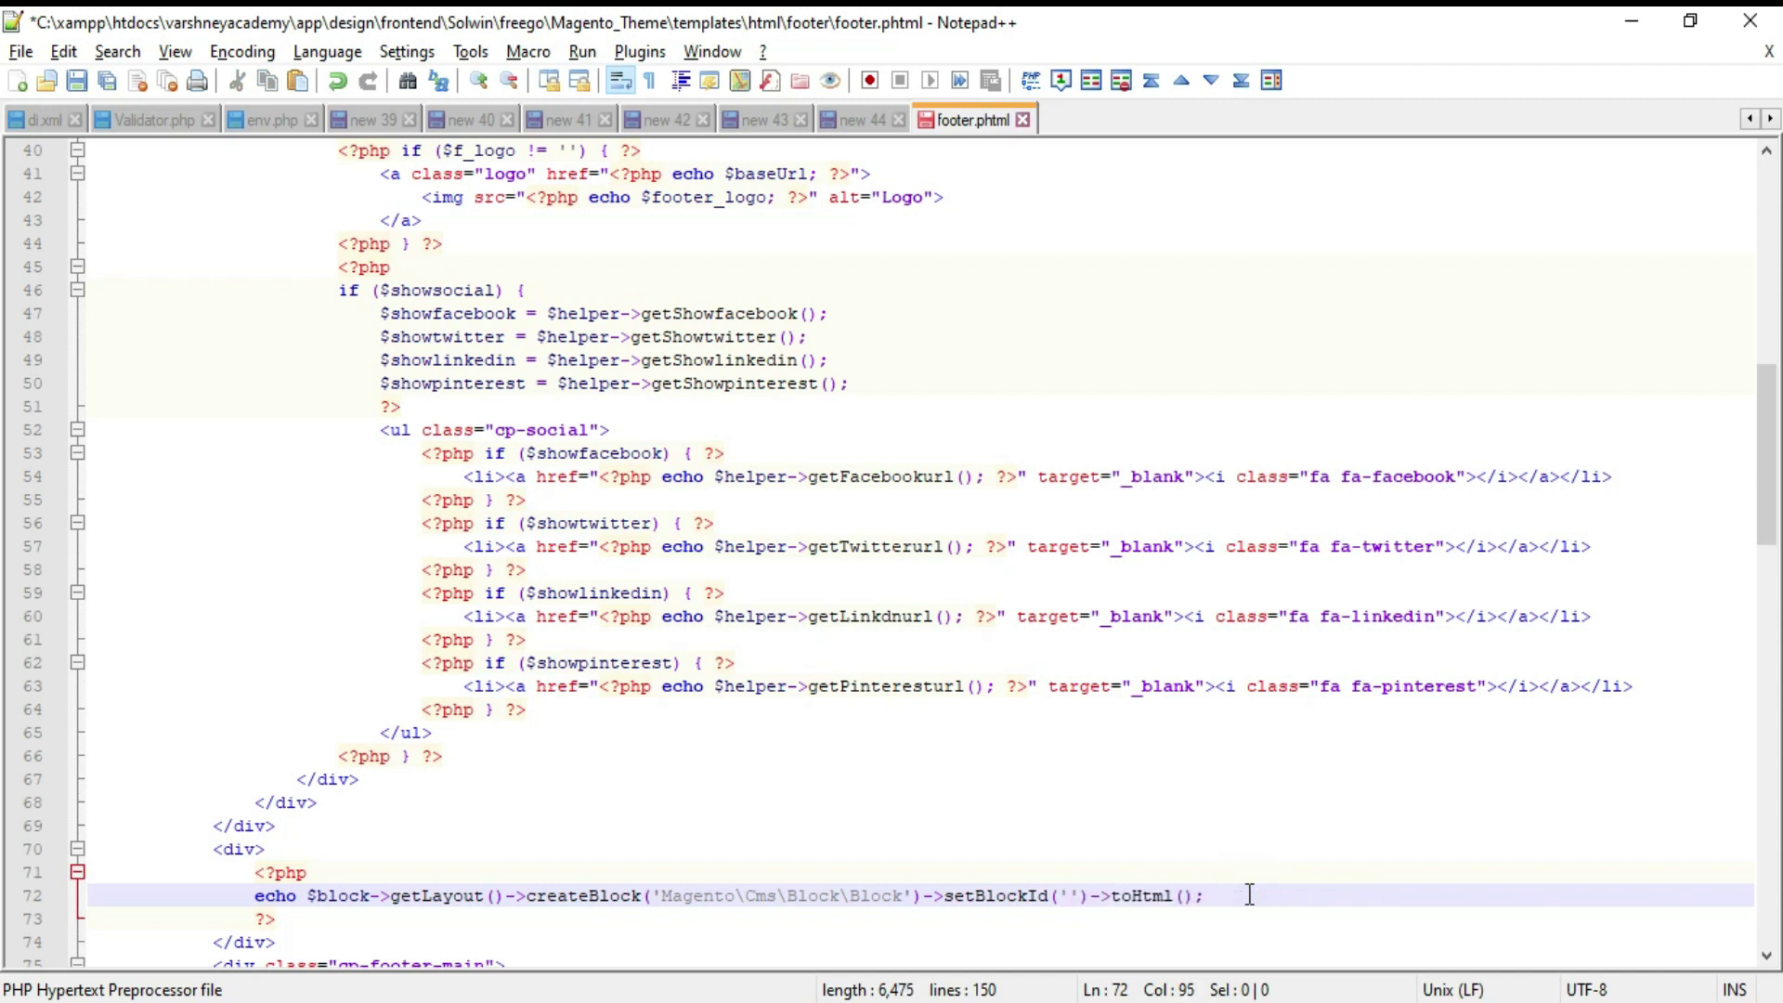
pyautogui.write('footer')
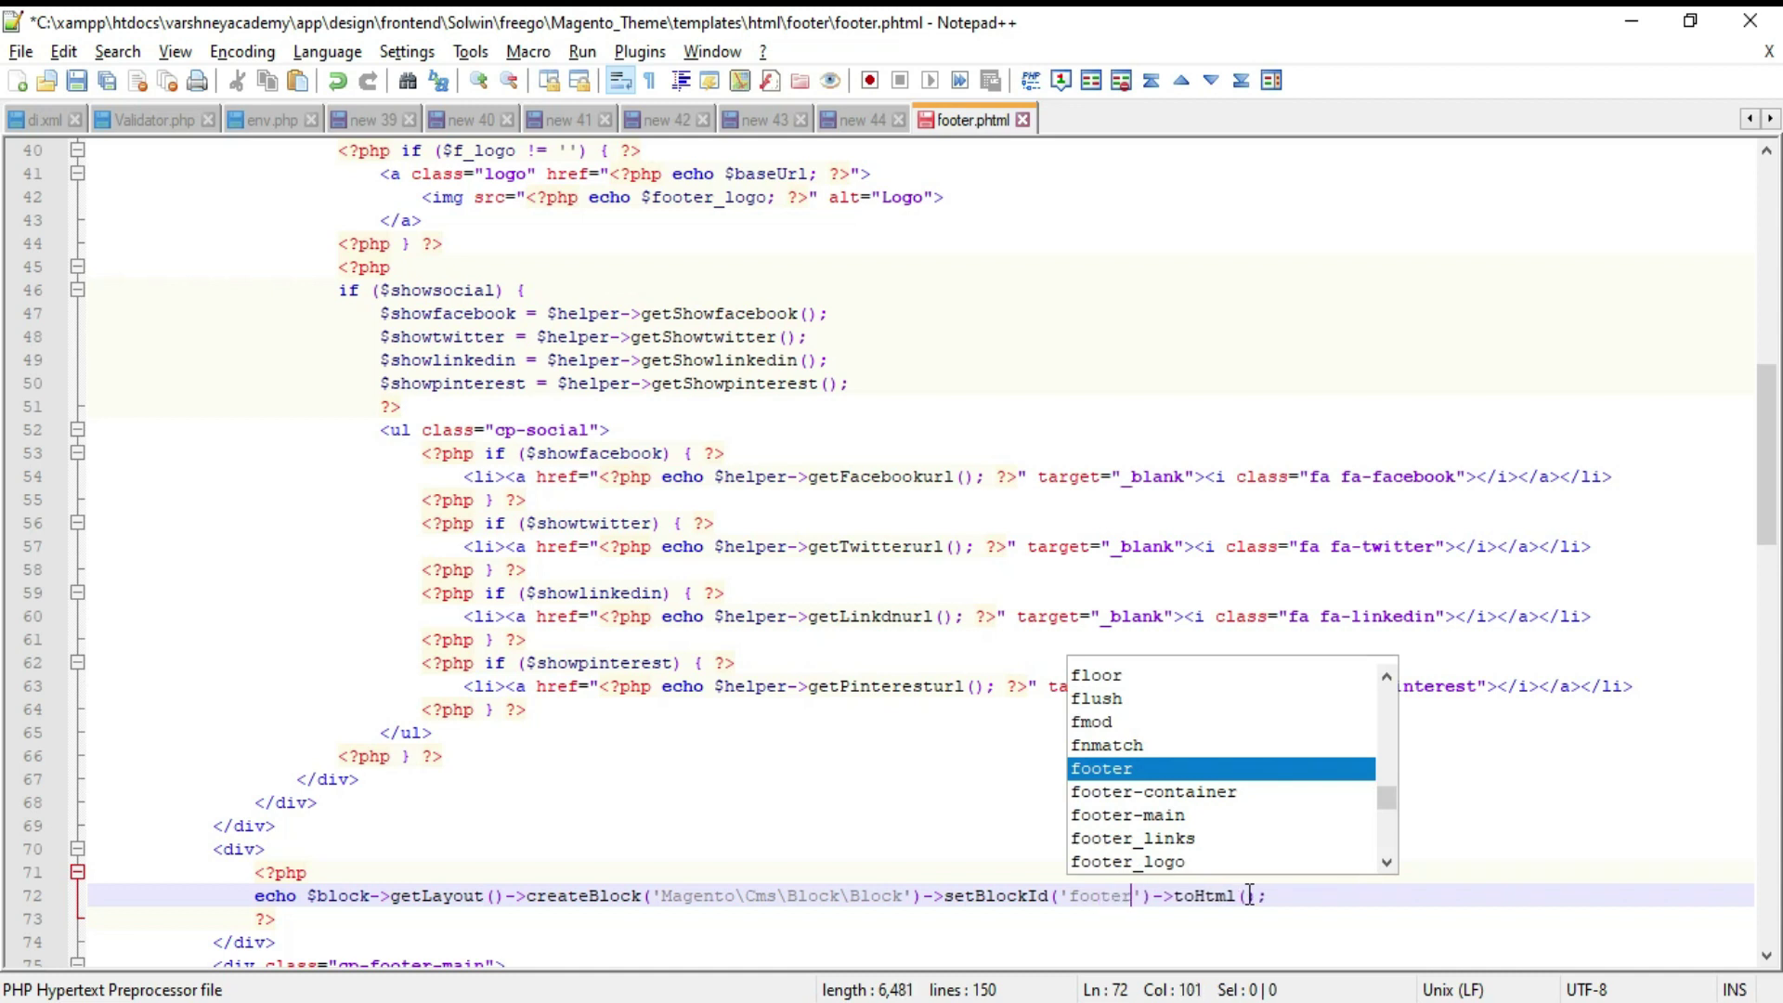
pyautogui.write('_link')
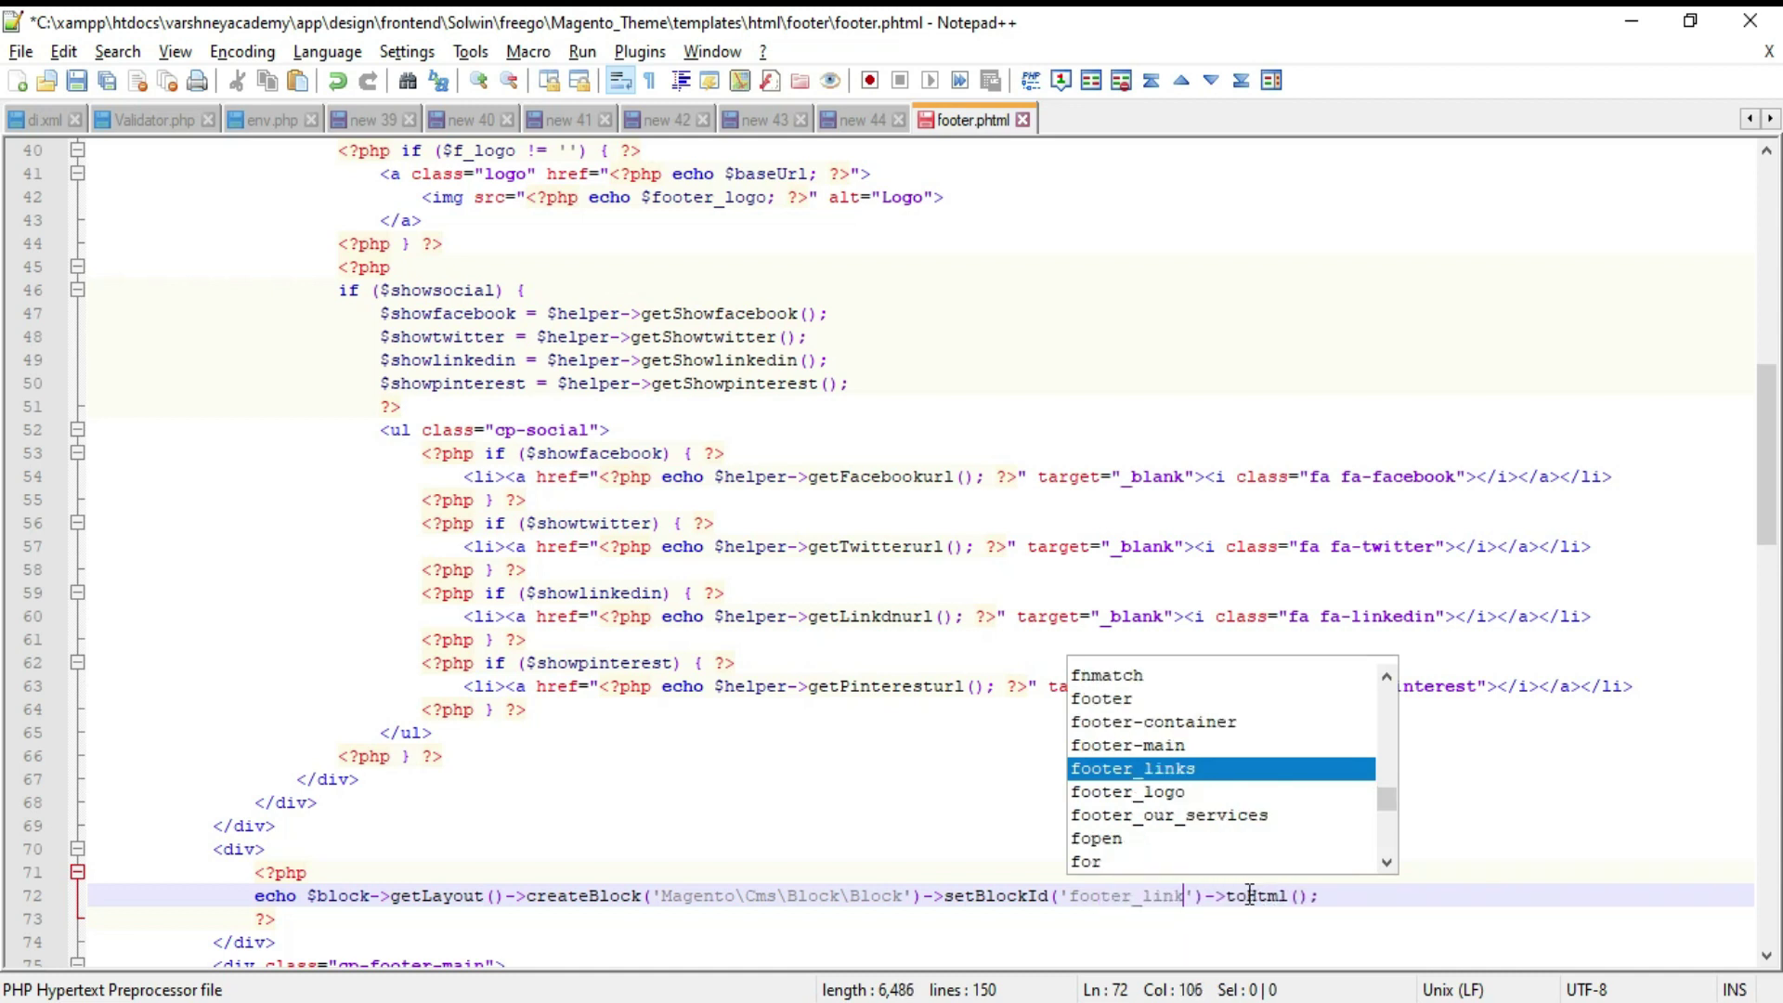
pyautogui.press('Escape')
pyautogui.hotkey('ctrl', 's')
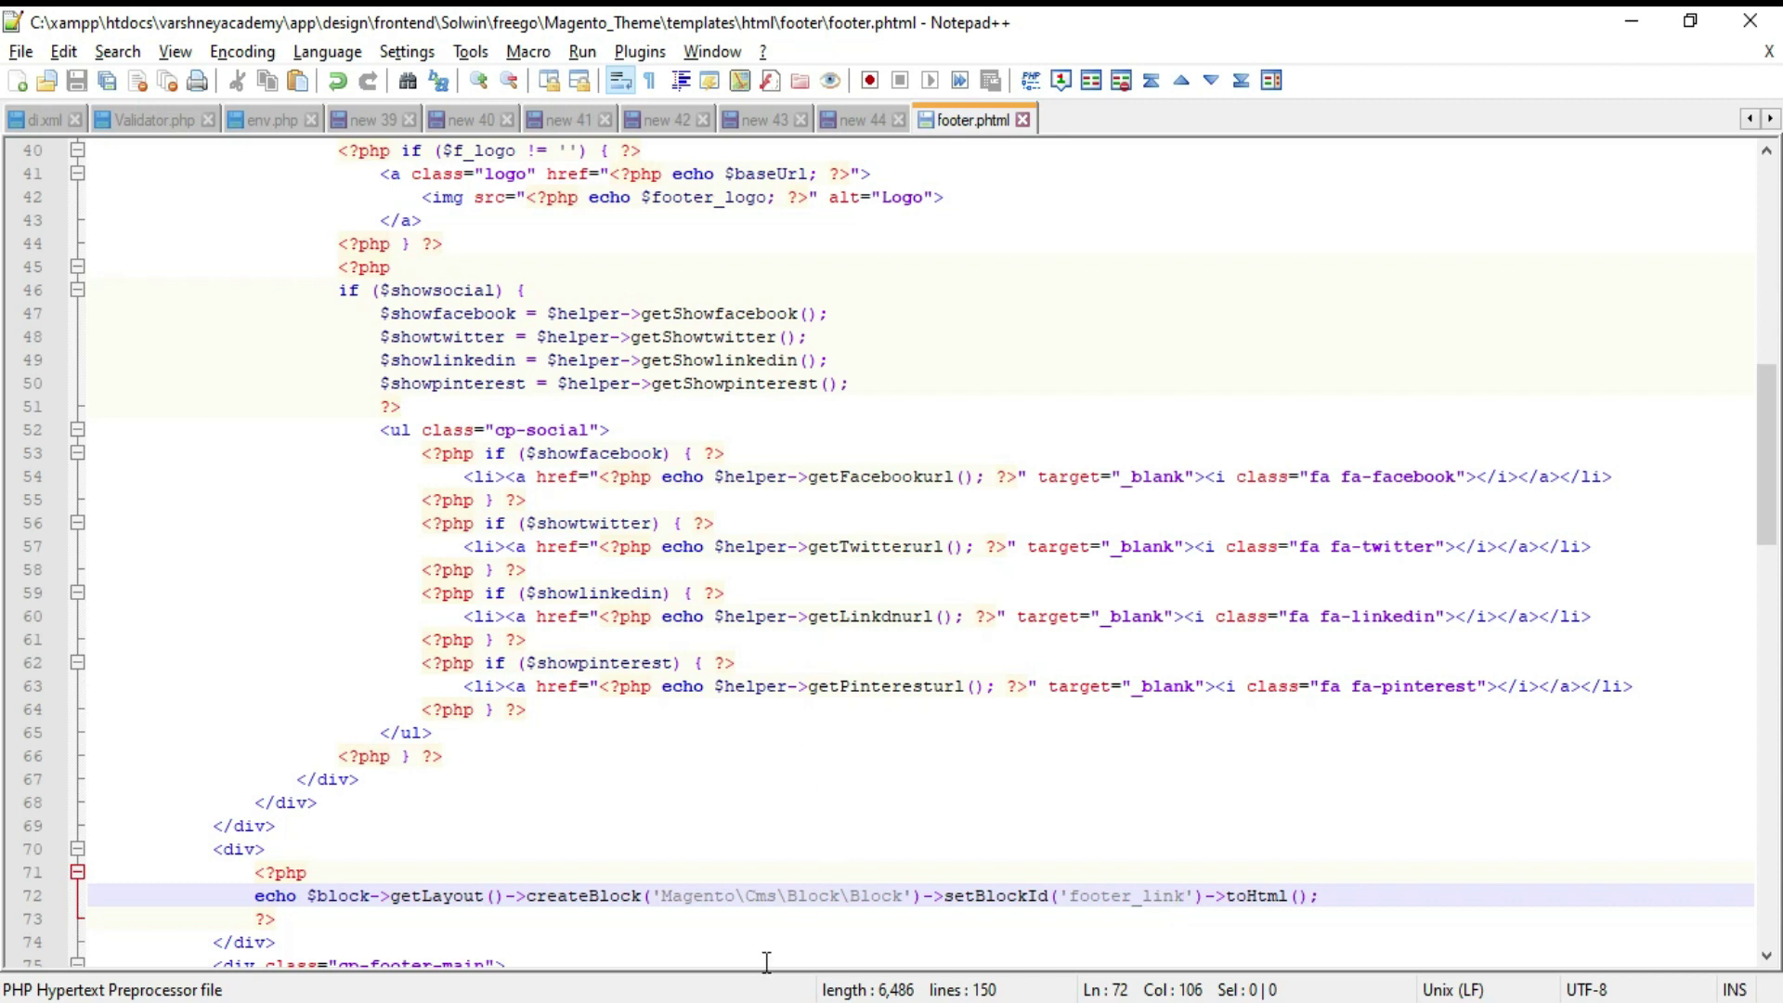
# Step: Switch to File Explorer, go up to the varshneyacademy root folder and open a command prompt there
pyautogui.hotkey('alt', 'Tab')
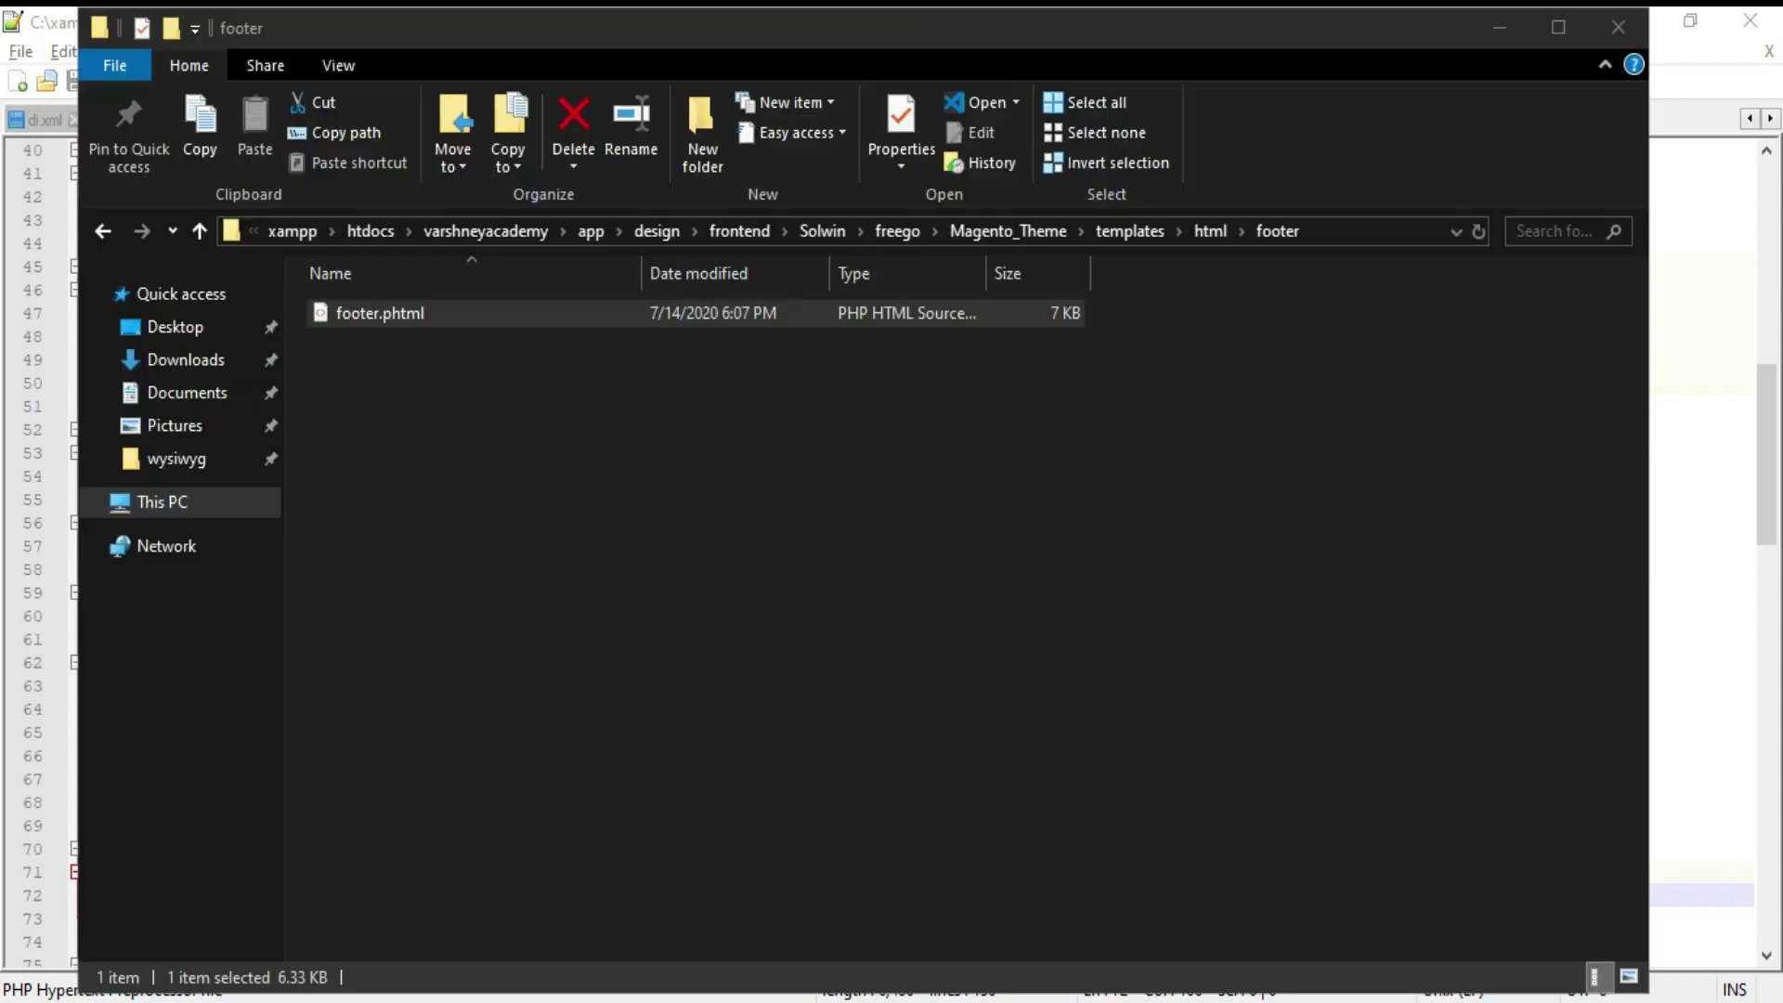
pyautogui.click(526, 236)
pyautogui.click(795, 230)
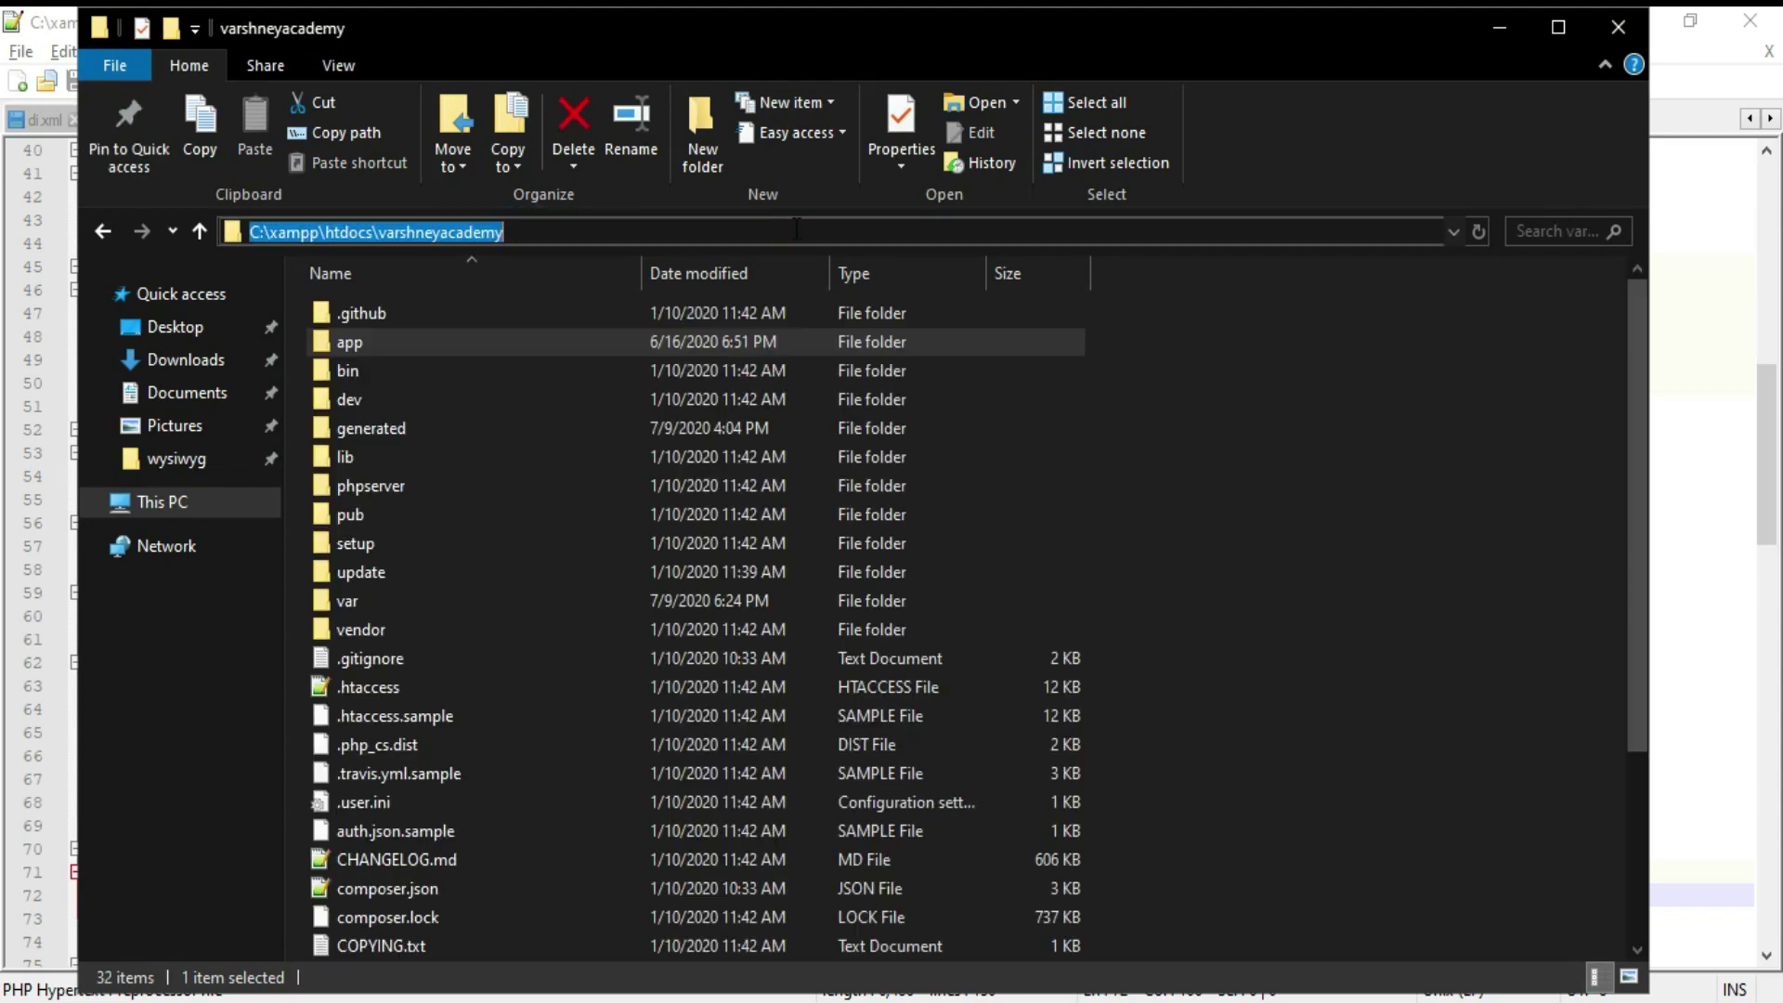
pyautogui.write('cmd')
pyautogui.press('Return')
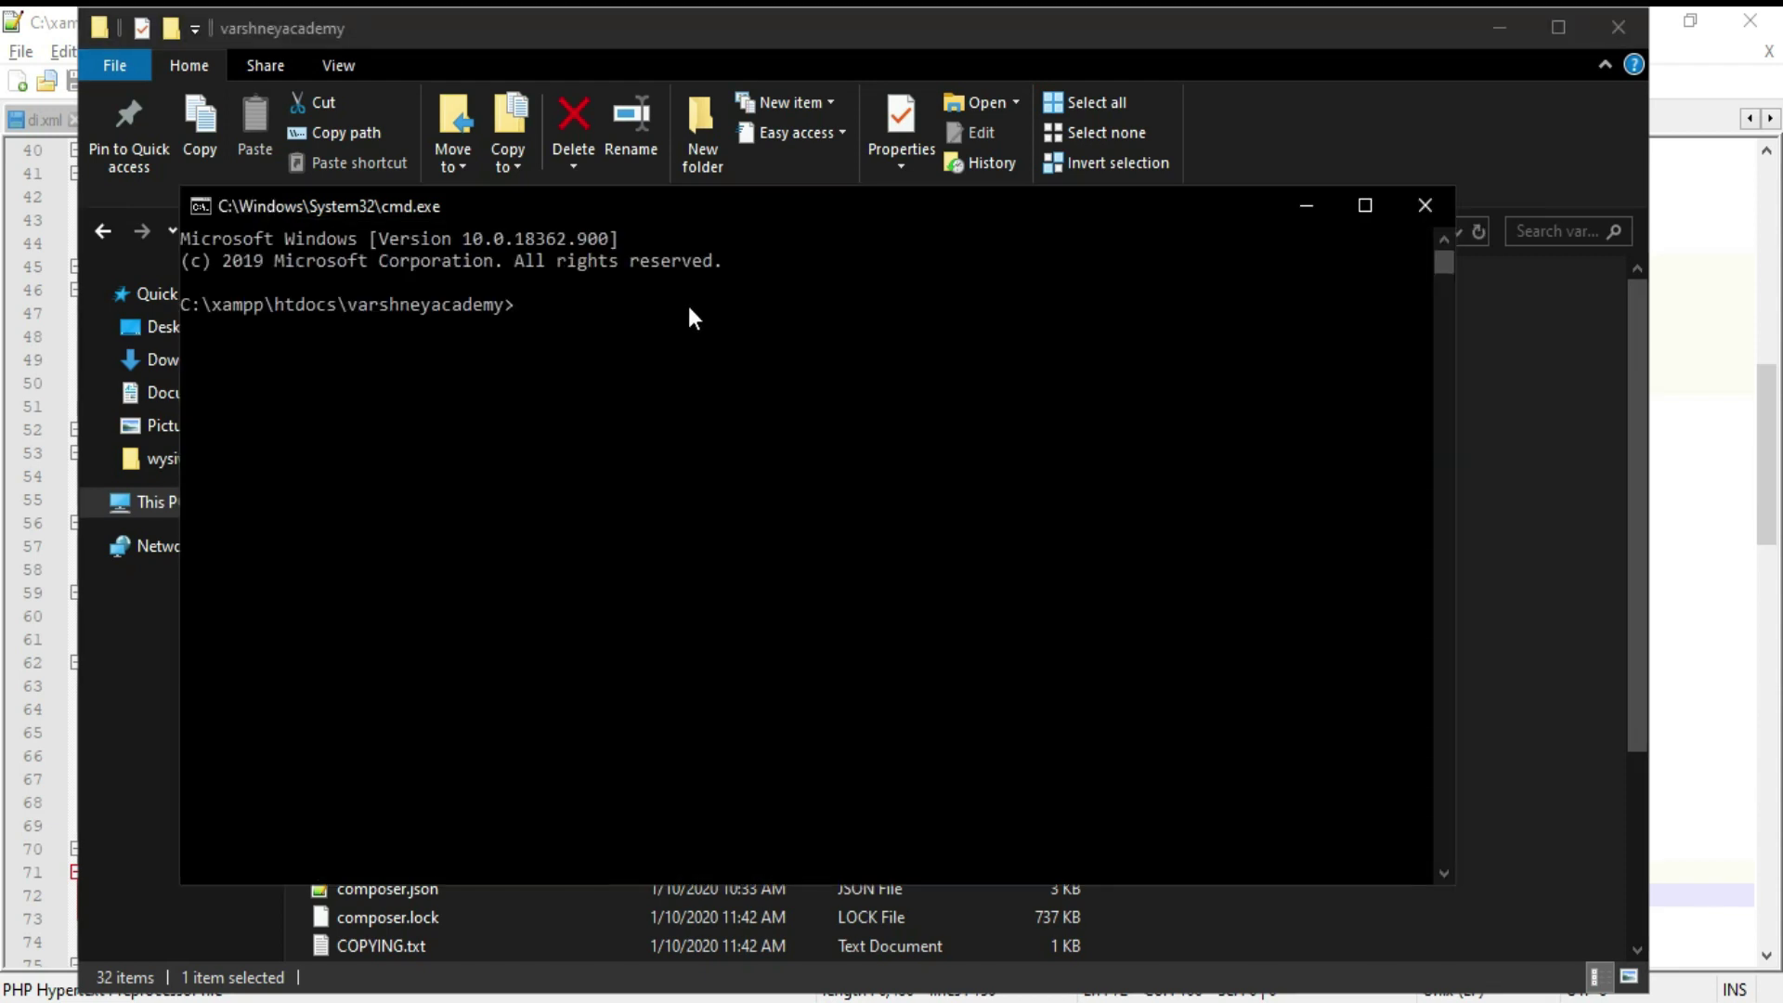
# Step: Clean the Magento cache by running php bin/magento cache:clean
pyautogui.write('php bin/magento cache:')
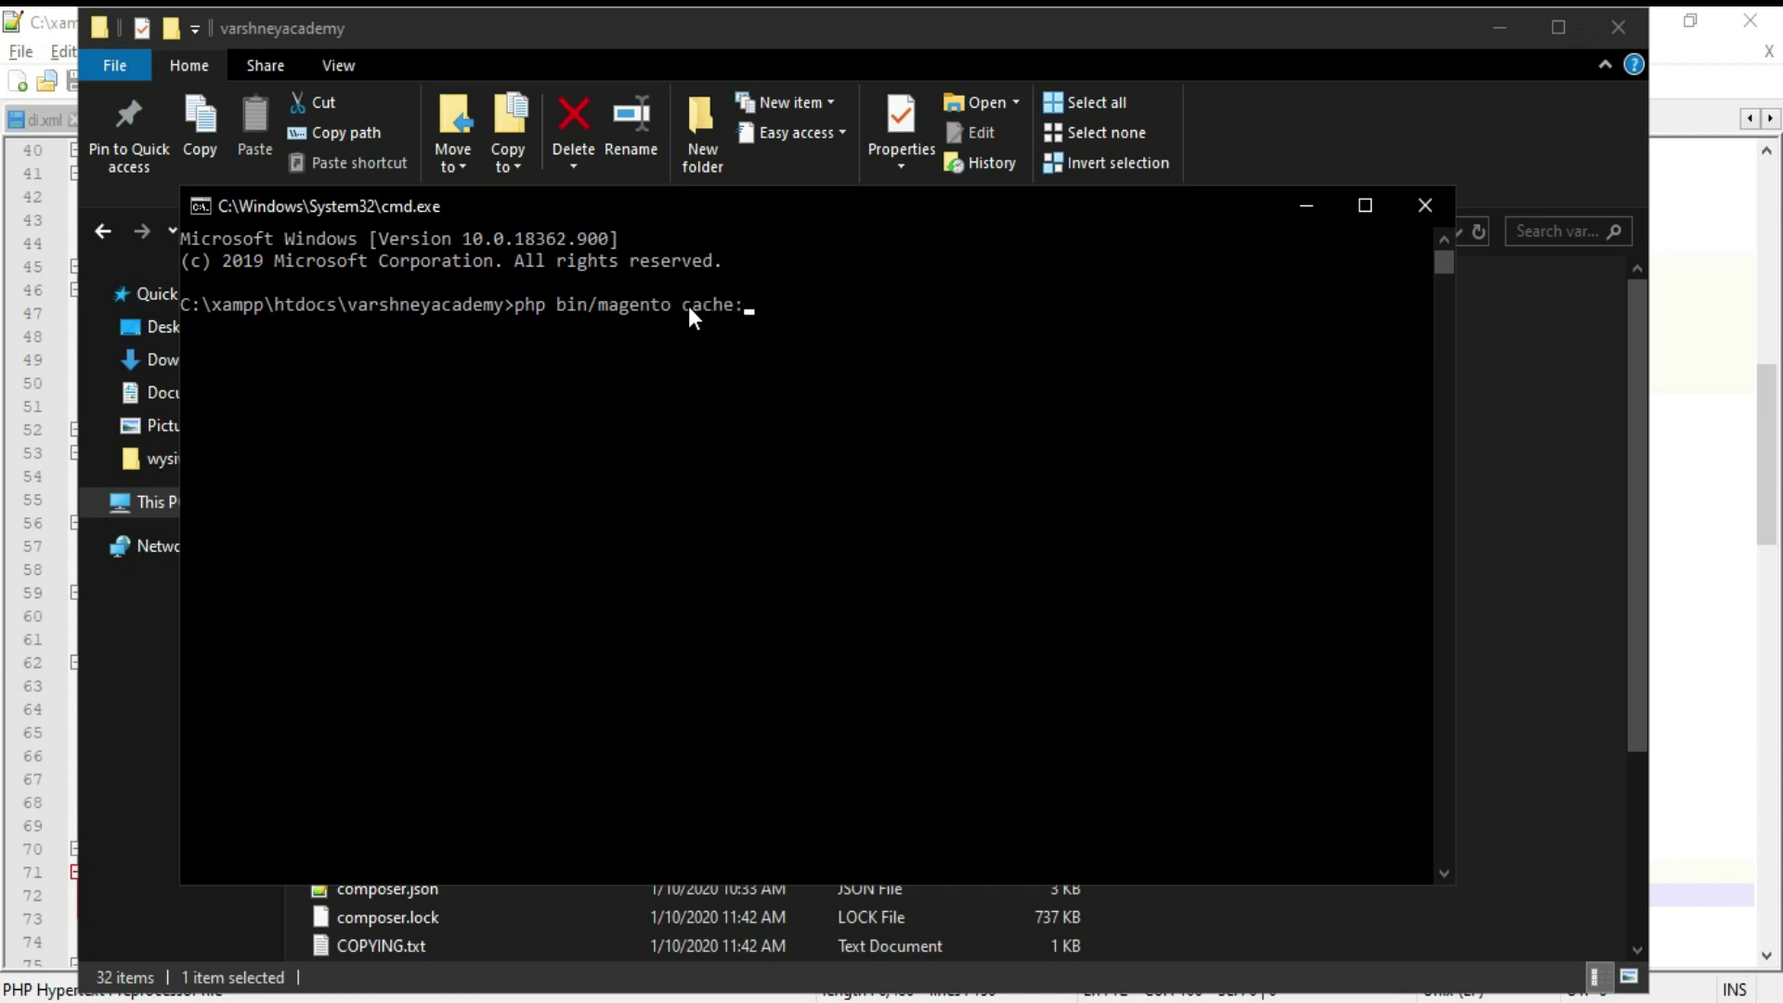
pyautogui.write('clean')
pyautogui.press('Return')
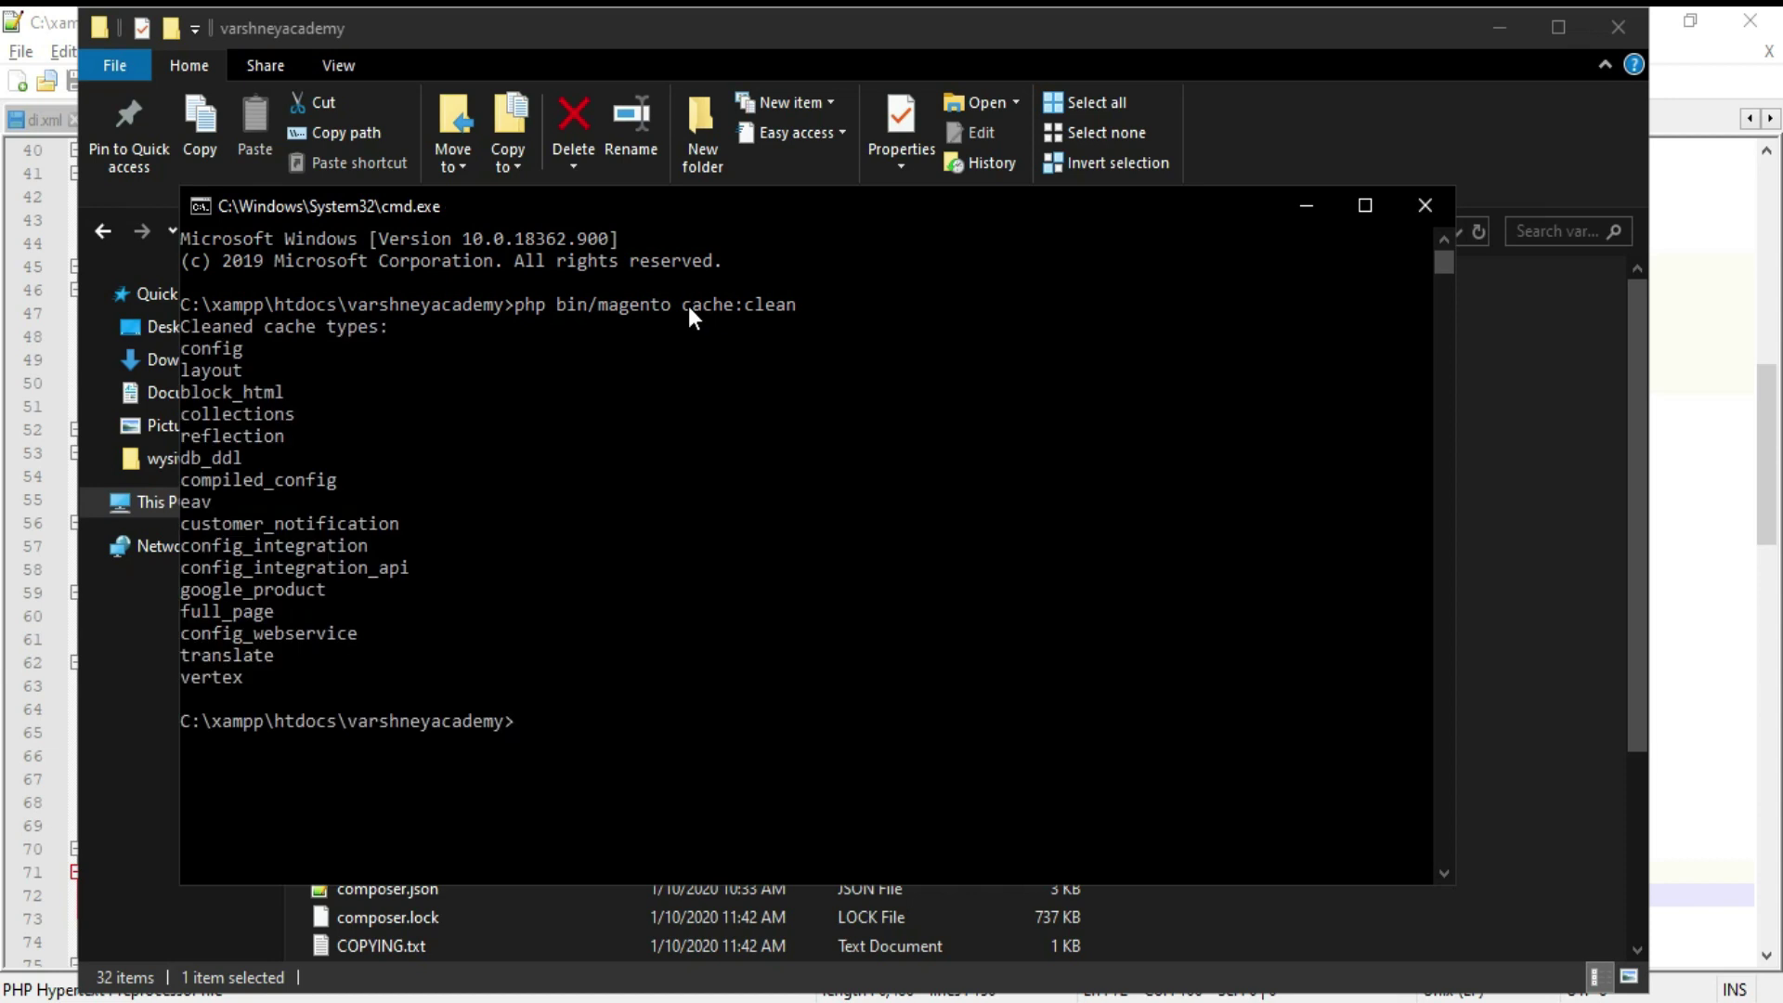
# Step: Switch to Chrome and check the Varshney Academy link under the social icons in the storefront footer
pyautogui.hotkey('alt', 'Tab')
pyautogui.hotkey('alt', 'Tab')
pyautogui.hotkey('alt', 'Tab')
pyautogui.hotkey('alt', 'Tab')
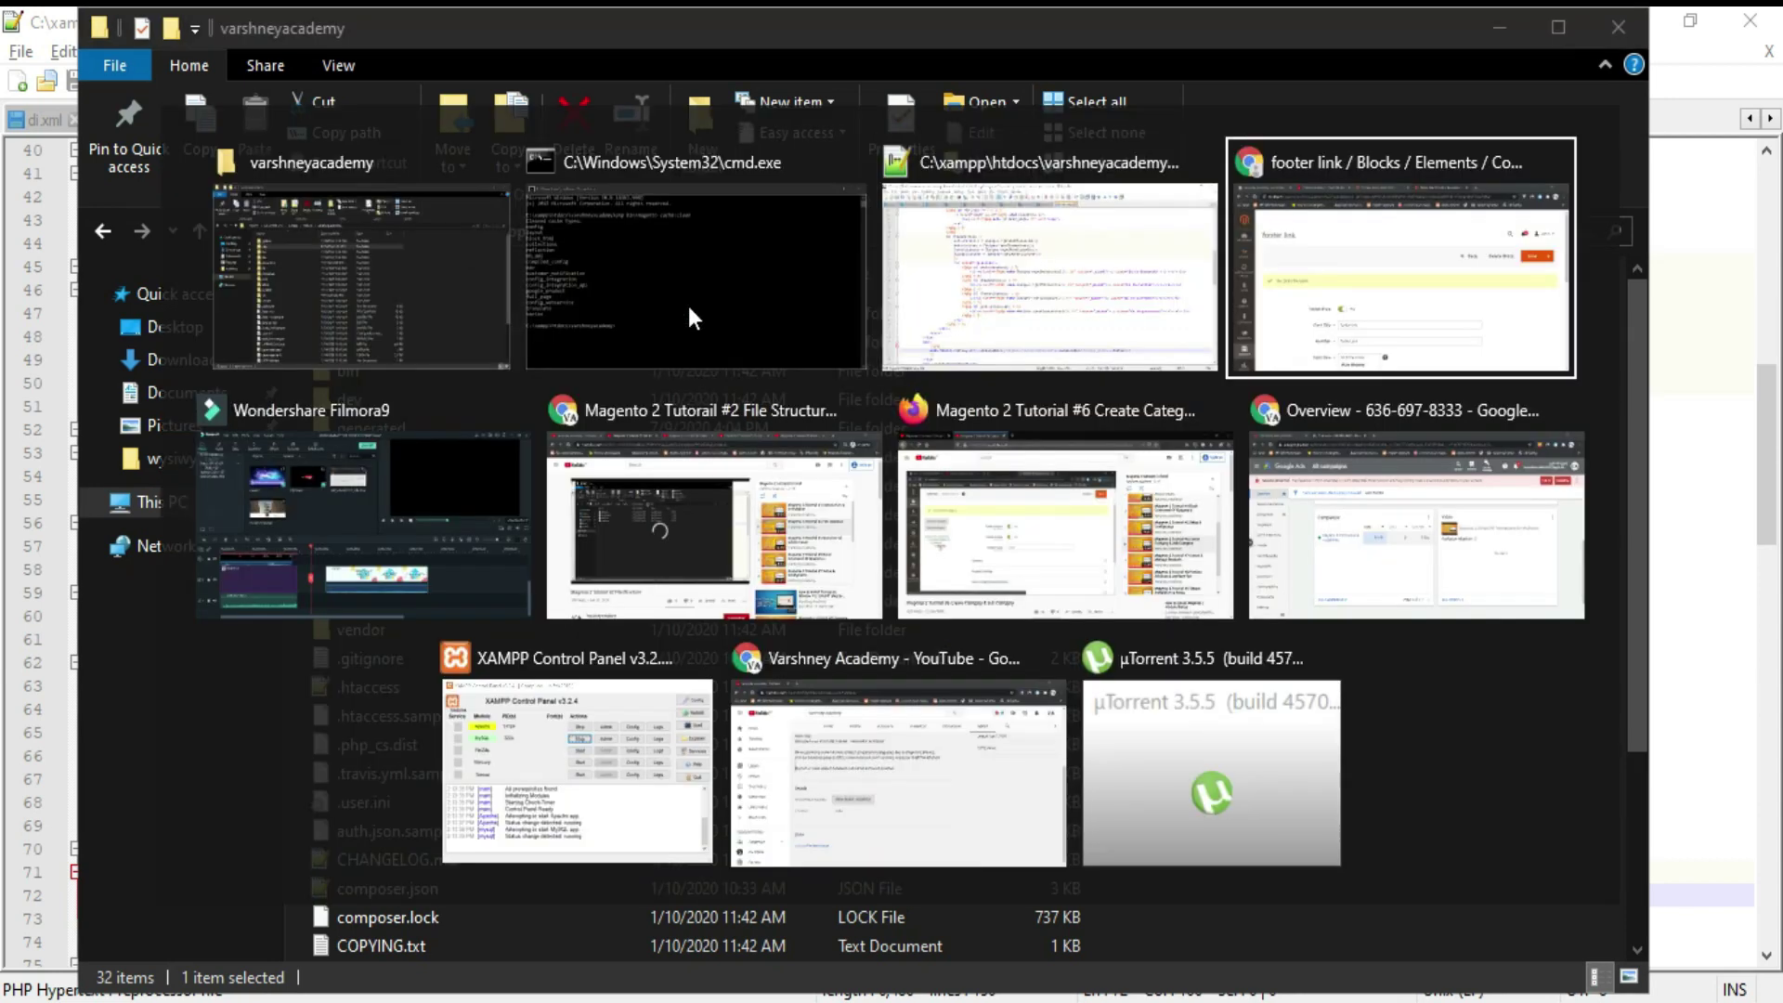
pyautogui.click(780, 7)
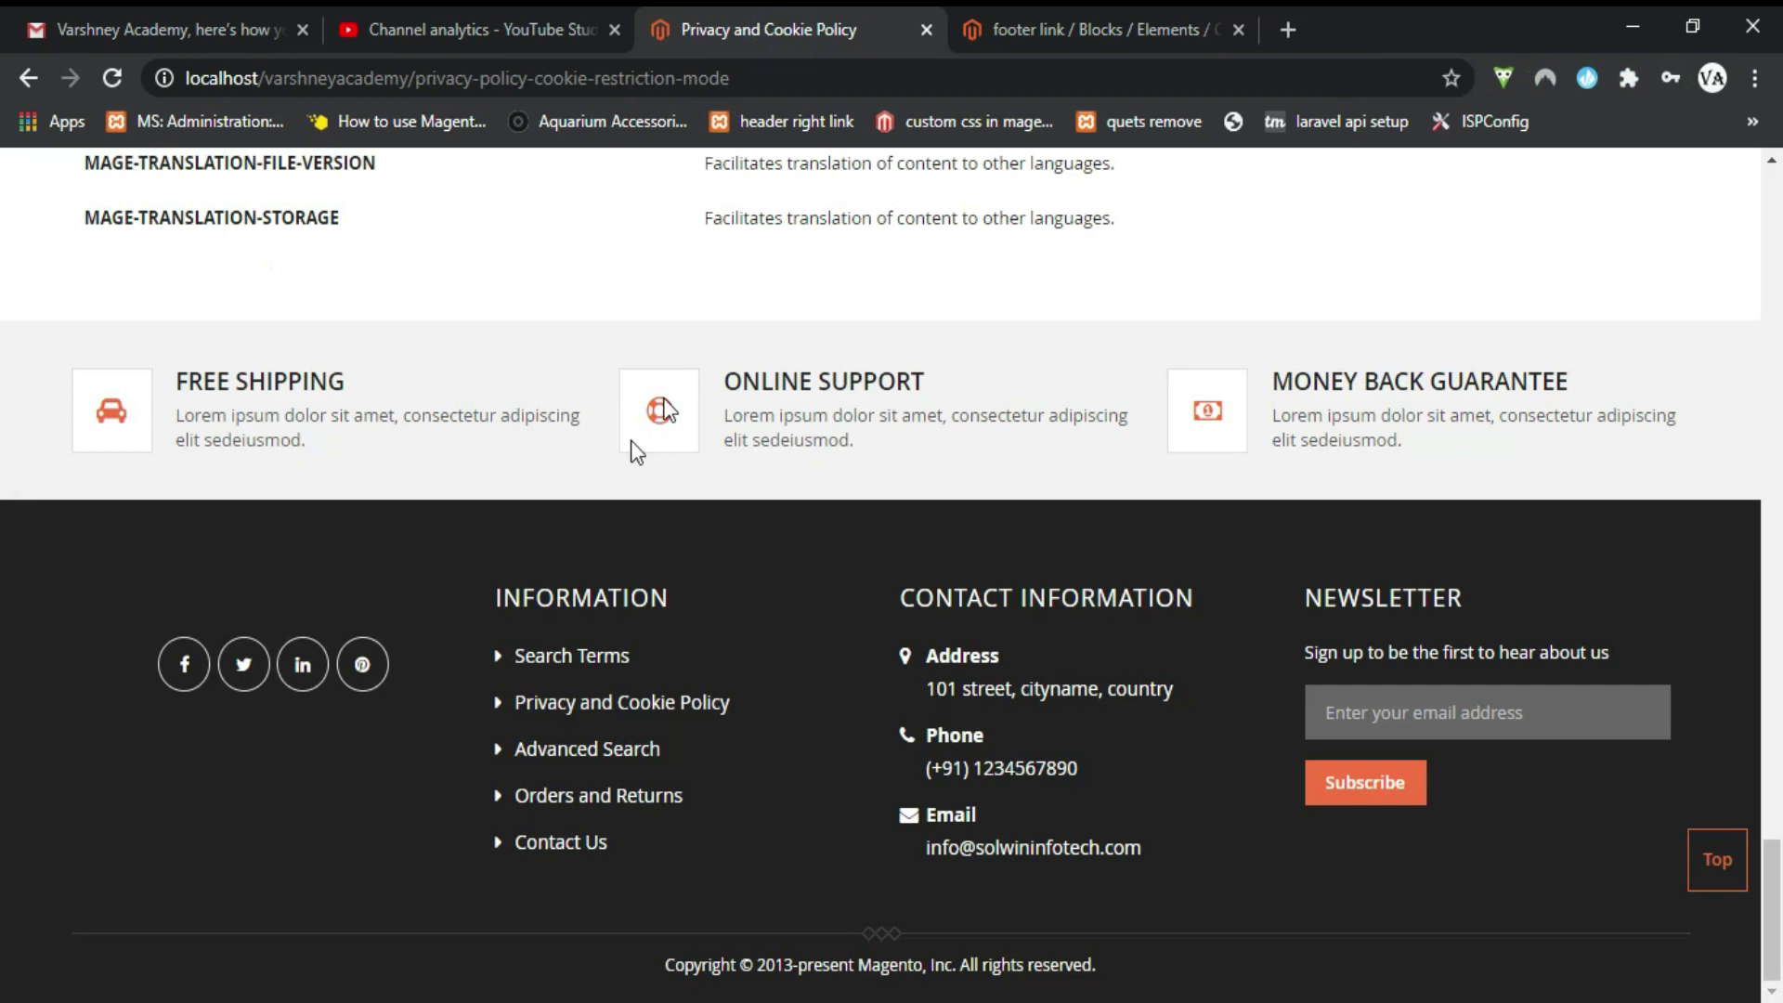
pyautogui.moveTo(125, 713); pyautogui.dragTo(295, 720)
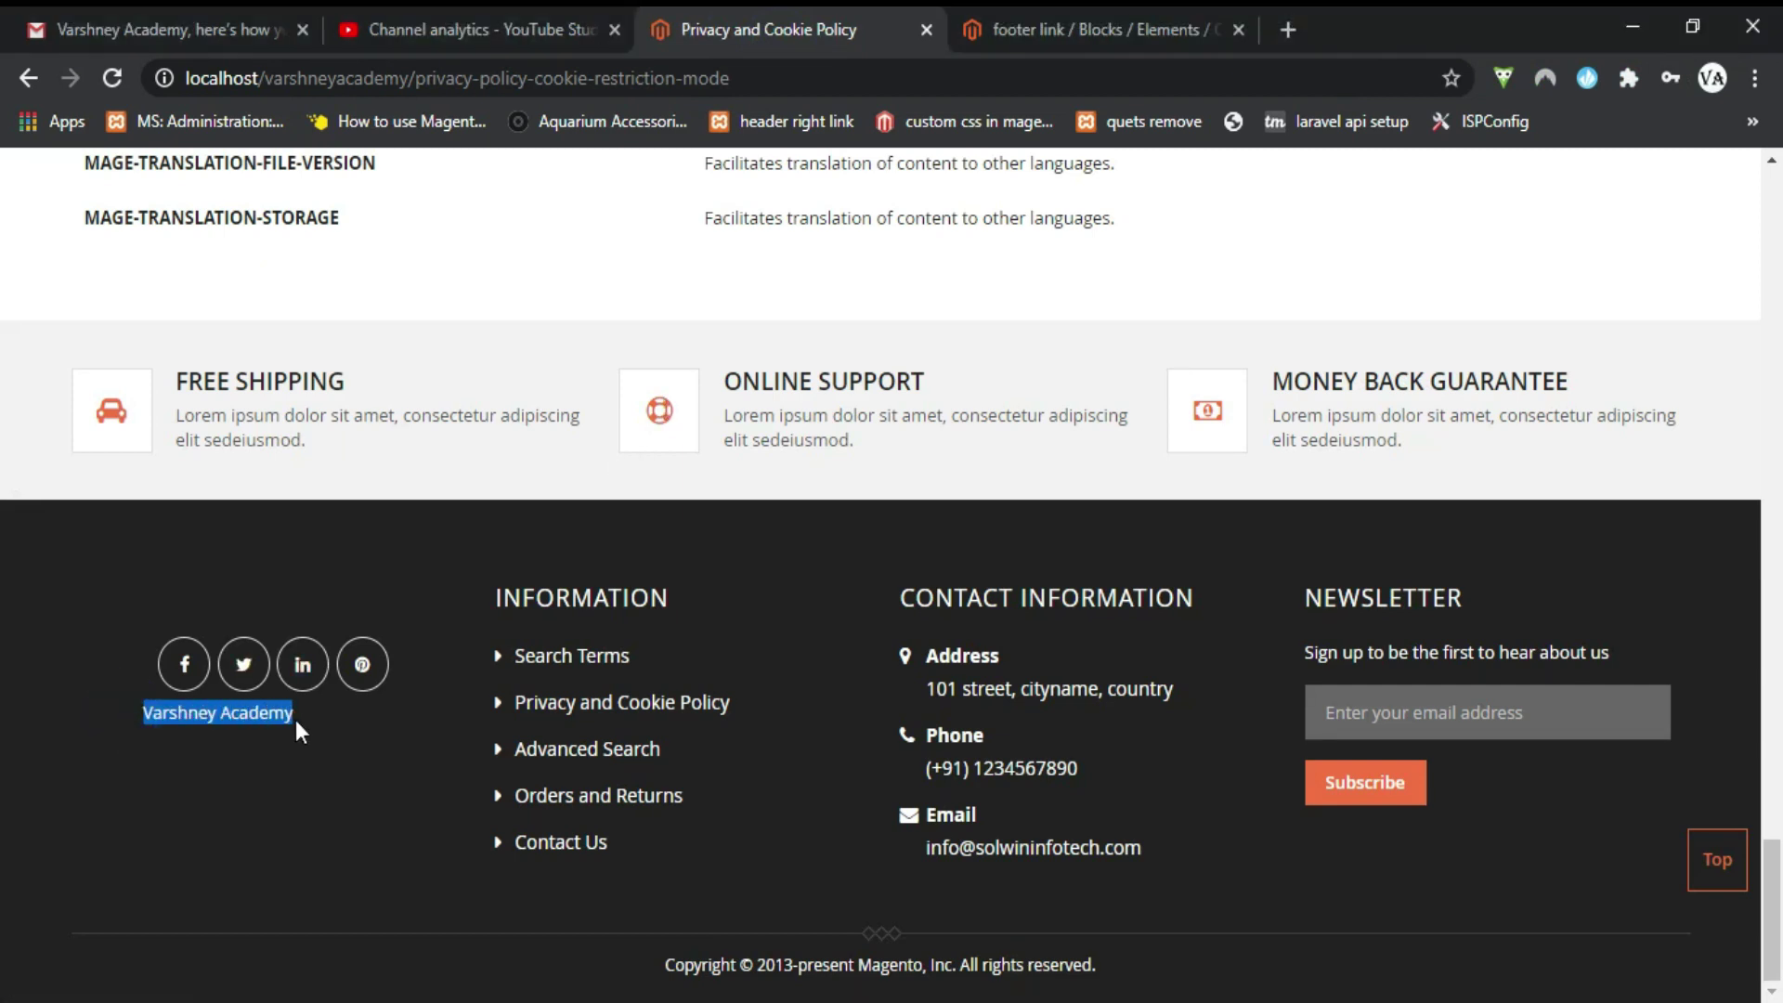
pyautogui.click(251, 716)
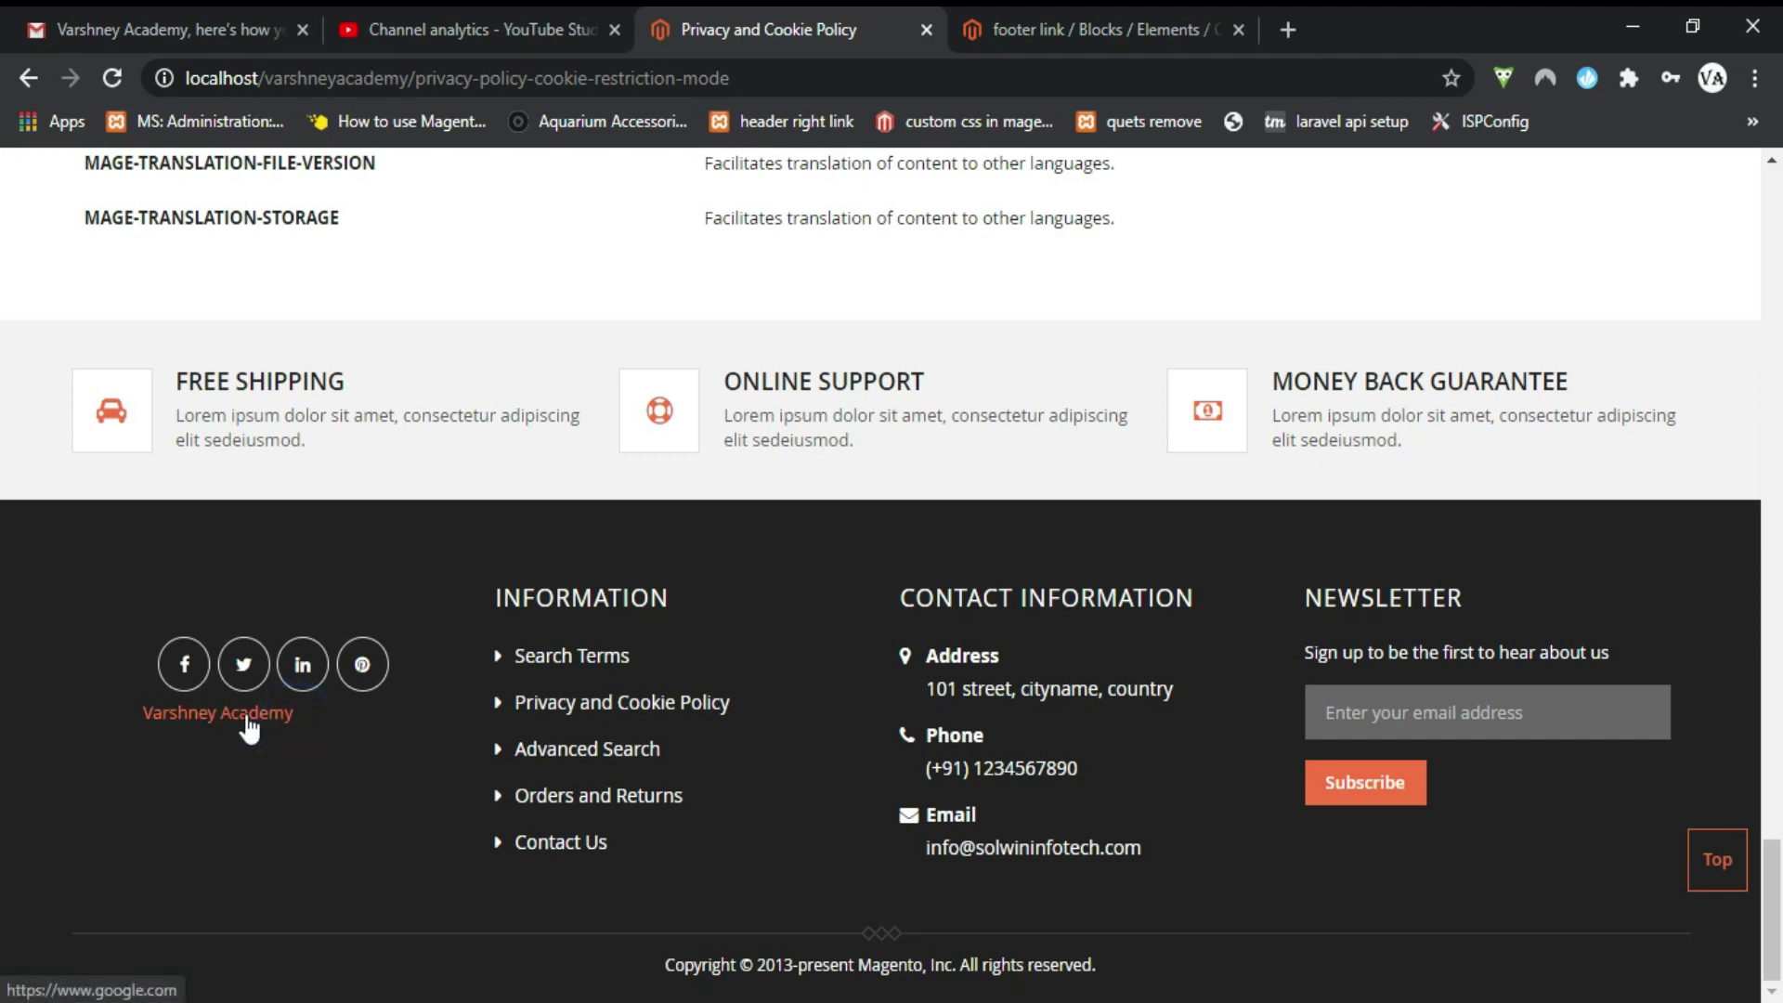